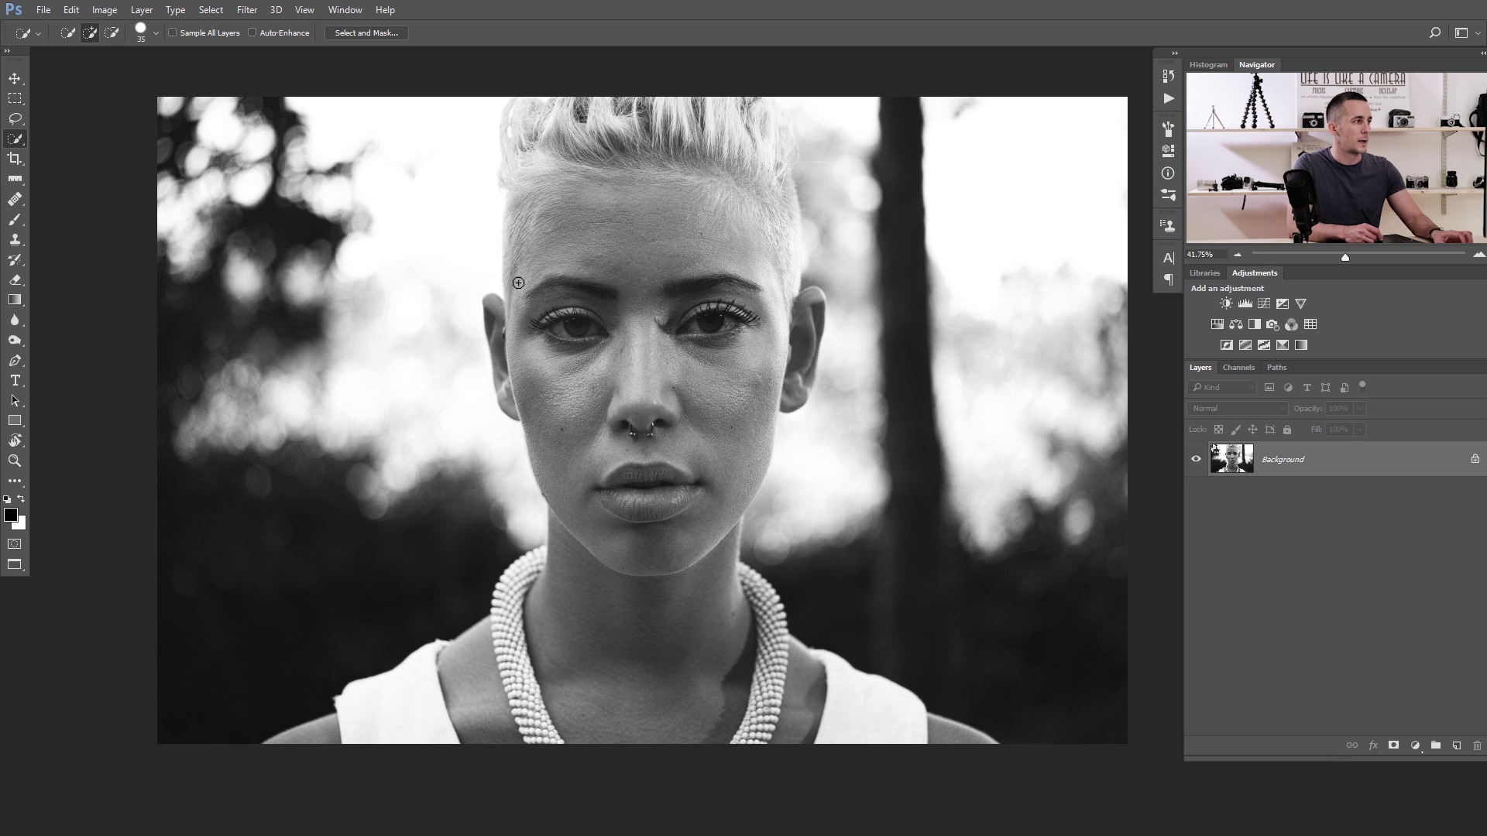
# Step: Select the subject's head, ears and neck with the Quick Selection tool
pyautogui.moveTo(742, 228)
pyautogui.mouseDown()
pyautogui.moveTo(784, 267)
pyautogui.moveTo(798, 316)
pyautogui.moveTo(820, 301)
pyautogui.moveTo(808, 347)
pyautogui.mouseUp()
pyautogui.moveTo(761, 420)
pyautogui.mouseDown()
pyautogui.moveTo(712, 517)
pyautogui.moveTo(675, 537)
pyautogui.moveTo(551, 389)
pyautogui.mouseUp()
pyautogui.moveTo(560, 627)
pyautogui.mouseDown()
pyautogui.moveTo(642, 615)
pyautogui.moveTo(708, 661)
pyautogui.moveTo(715, 700)
pyautogui.moveTo(741, 531)
pyautogui.moveTo(770, 638)
pyautogui.moveTo(747, 561)
pyautogui.mouseUp()
# Step: Refine the selection around the head by subtracting spilled background beside the temple and adding the missed hair along both edges
pyautogui.press('alt')
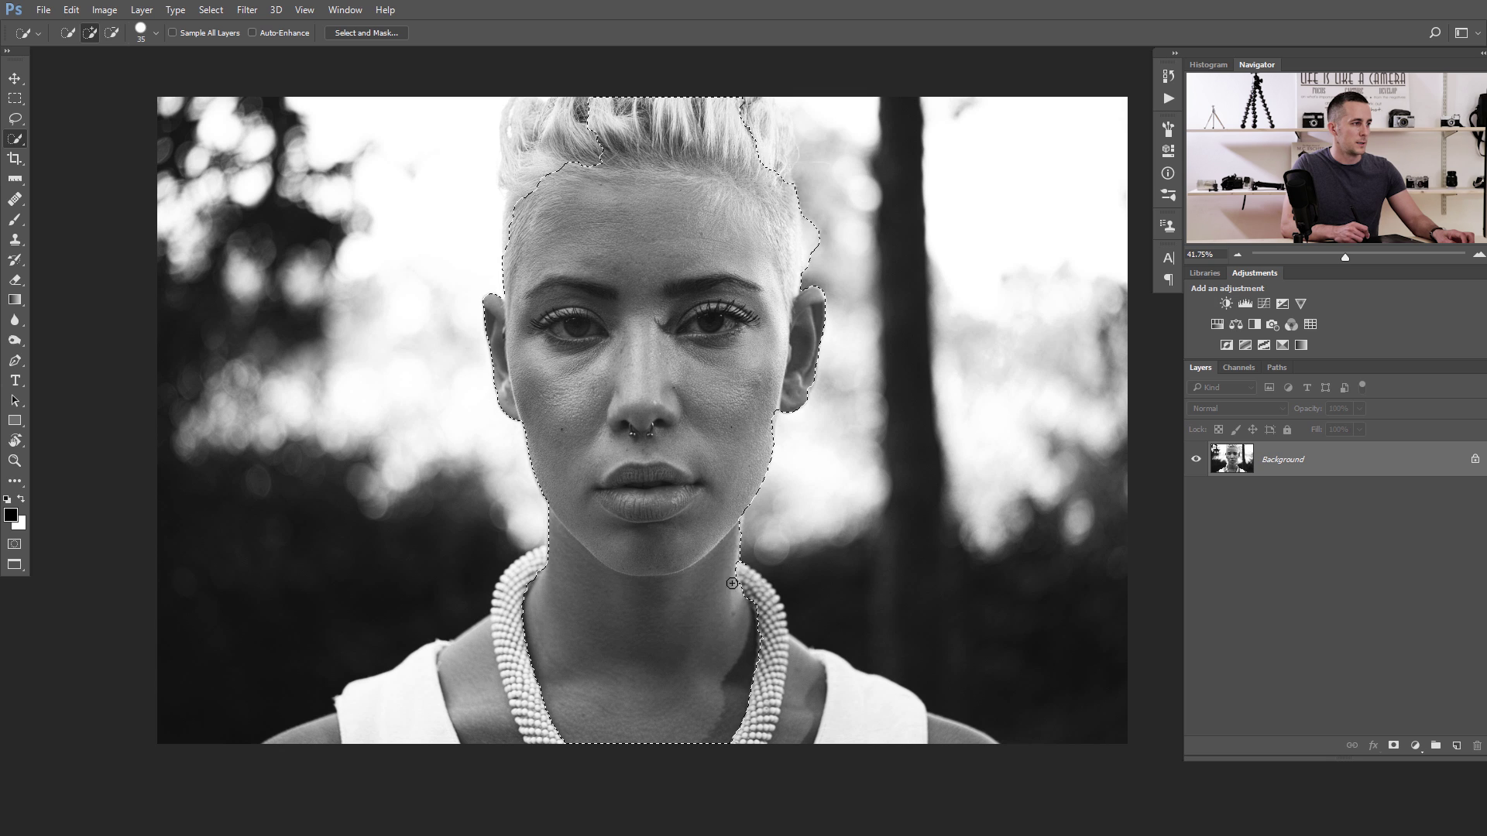
pyautogui.press('alt')
pyautogui.moveTo(790, 271); pyautogui.dragTo(833, 255)
pyautogui.moveTo(828, 197)
pyautogui.mouseDown()
pyautogui.moveTo(823, 244)
pyautogui.moveTo(830, 189)
pyautogui.moveTo(806, 179)
pyautogui.mouseUp()
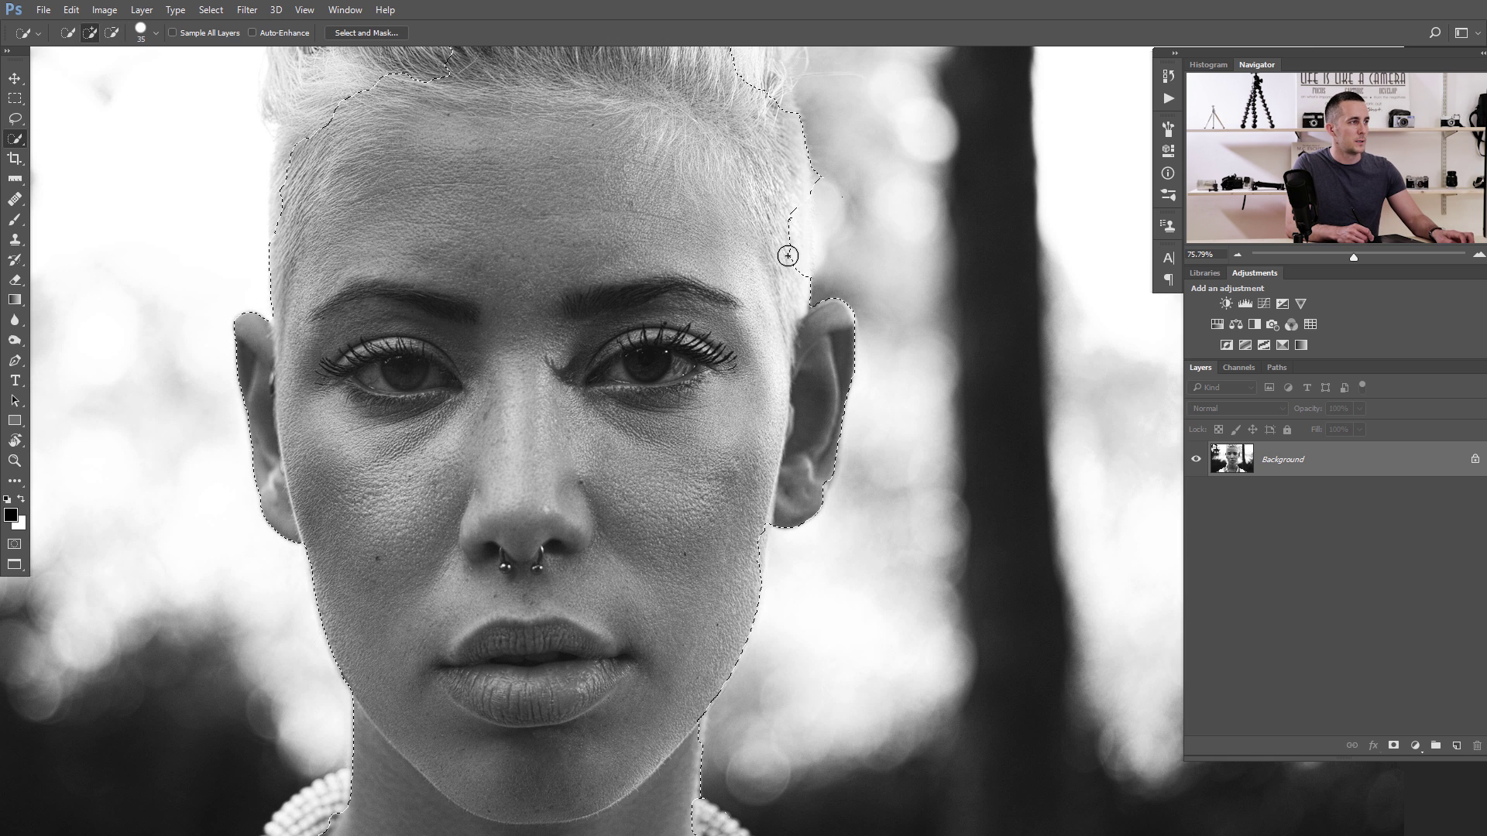
pyautogui.scroll(-1, 820, 231)
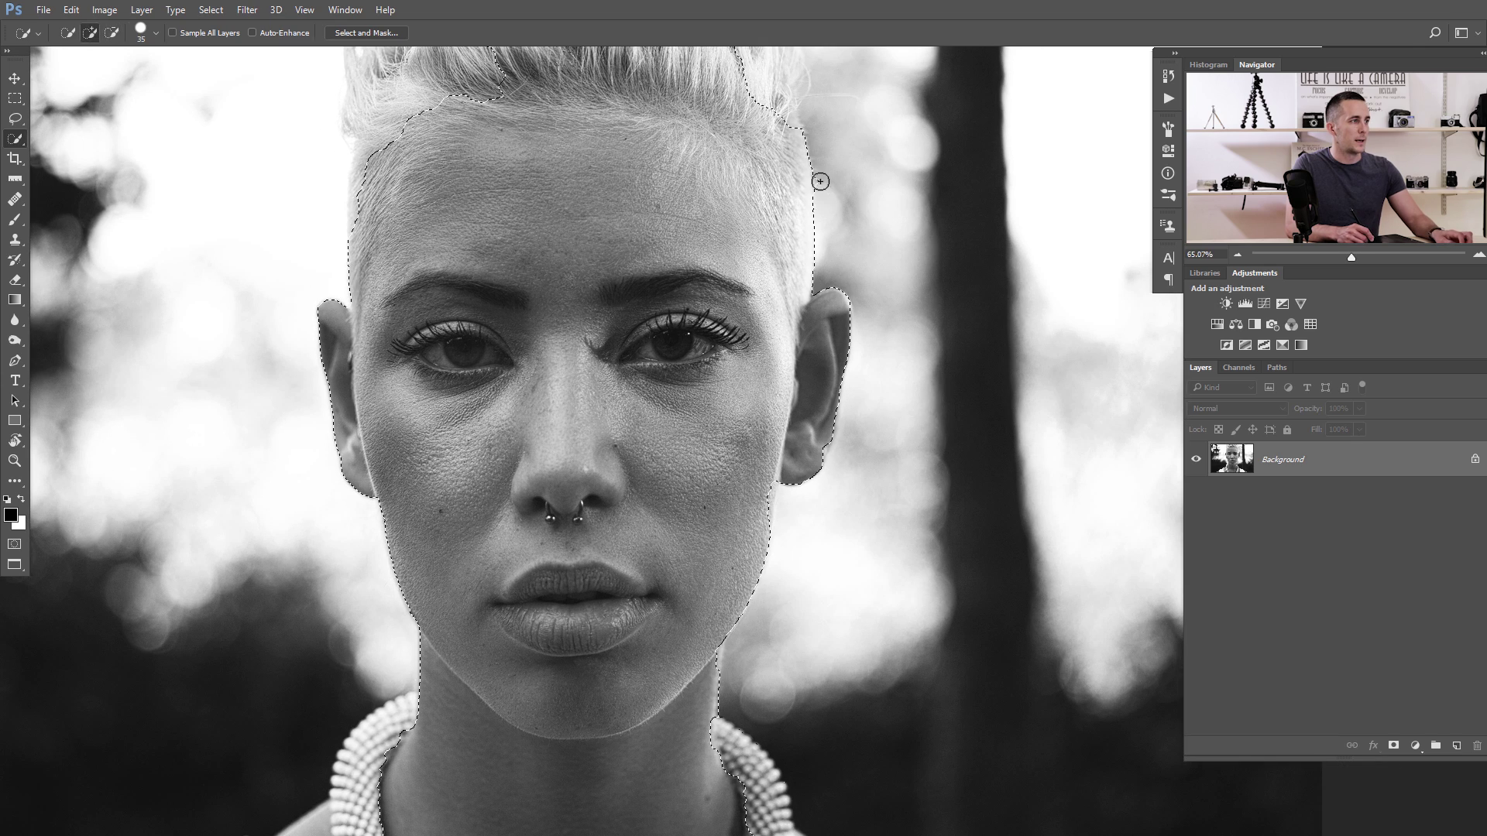
pyautogui.scroll(-2, 821, 202)
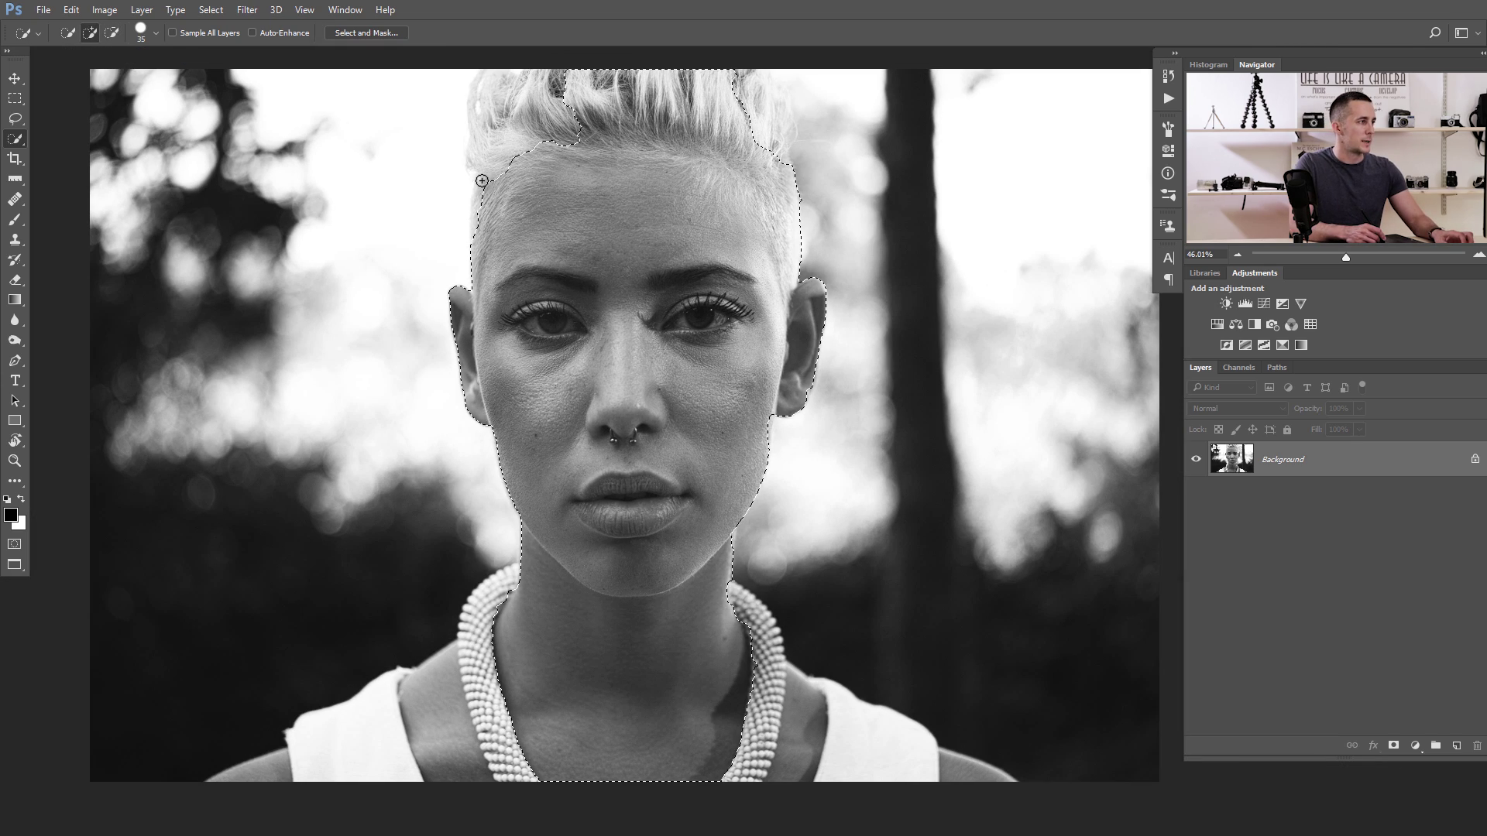
pyautogui.moveTo(767, 111); pyautogui.dragTo(777, 131)
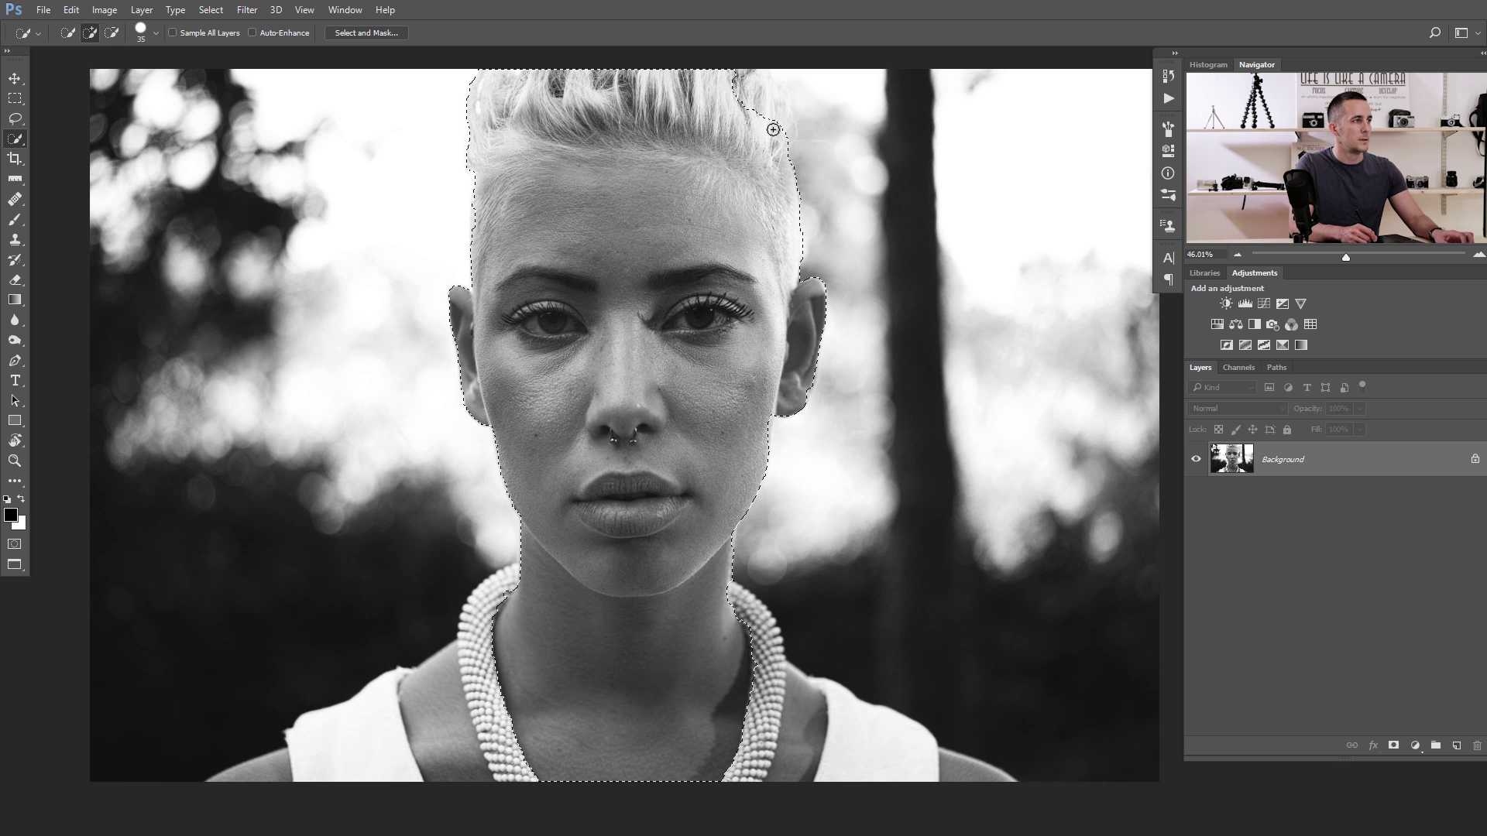
pyautogui.moveTo(810, 84)
pyautogui.mouseDown()
pyautogui.moveTo(810, 153)
pyautogui.moveTo(810, 131)
pyautogui.moveTo(856, 131)
pyautogui.mouseUp()
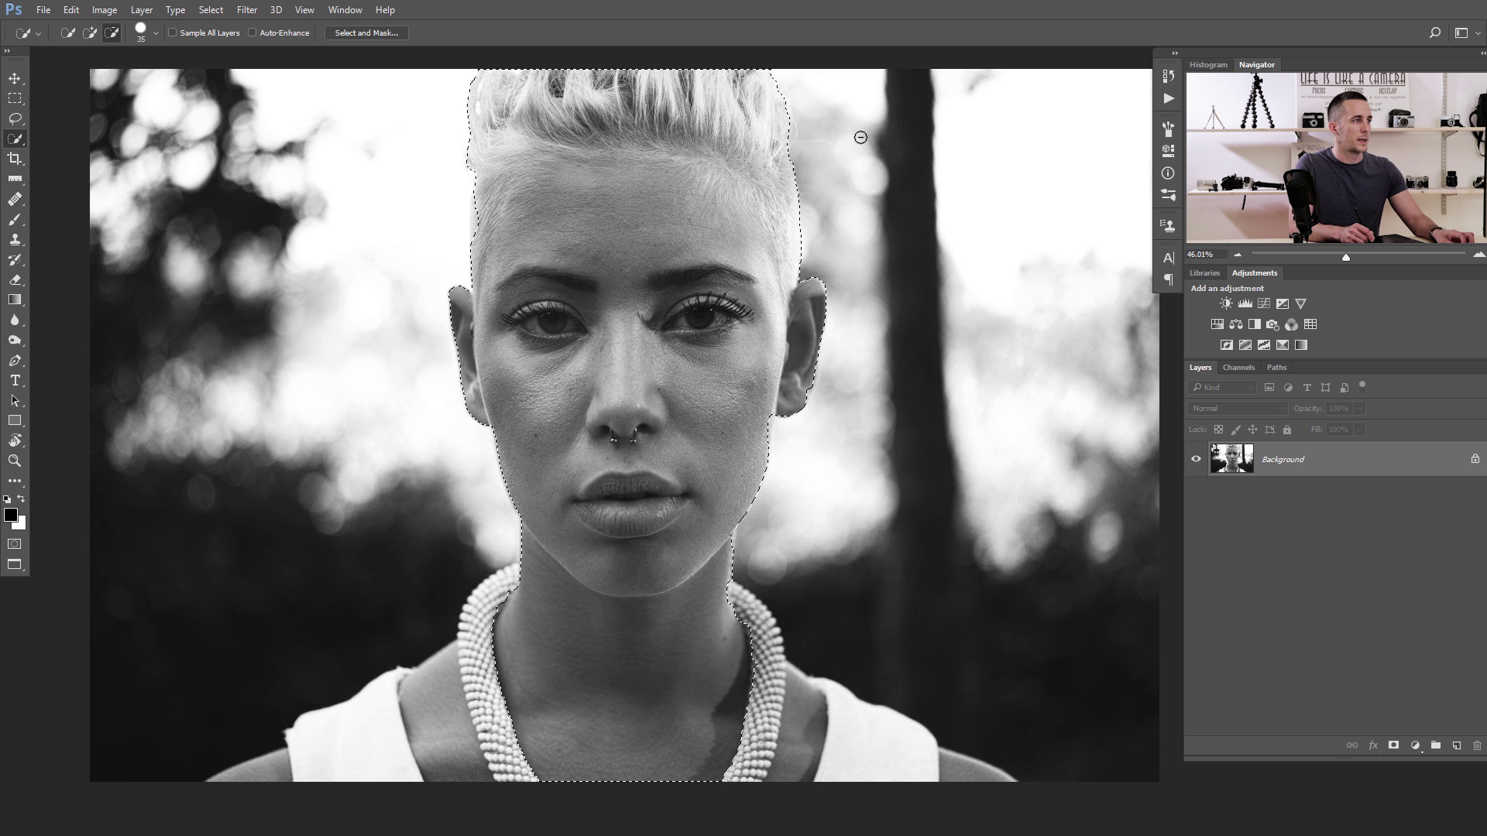
pyautogui.scroll(-2, 682, 356)
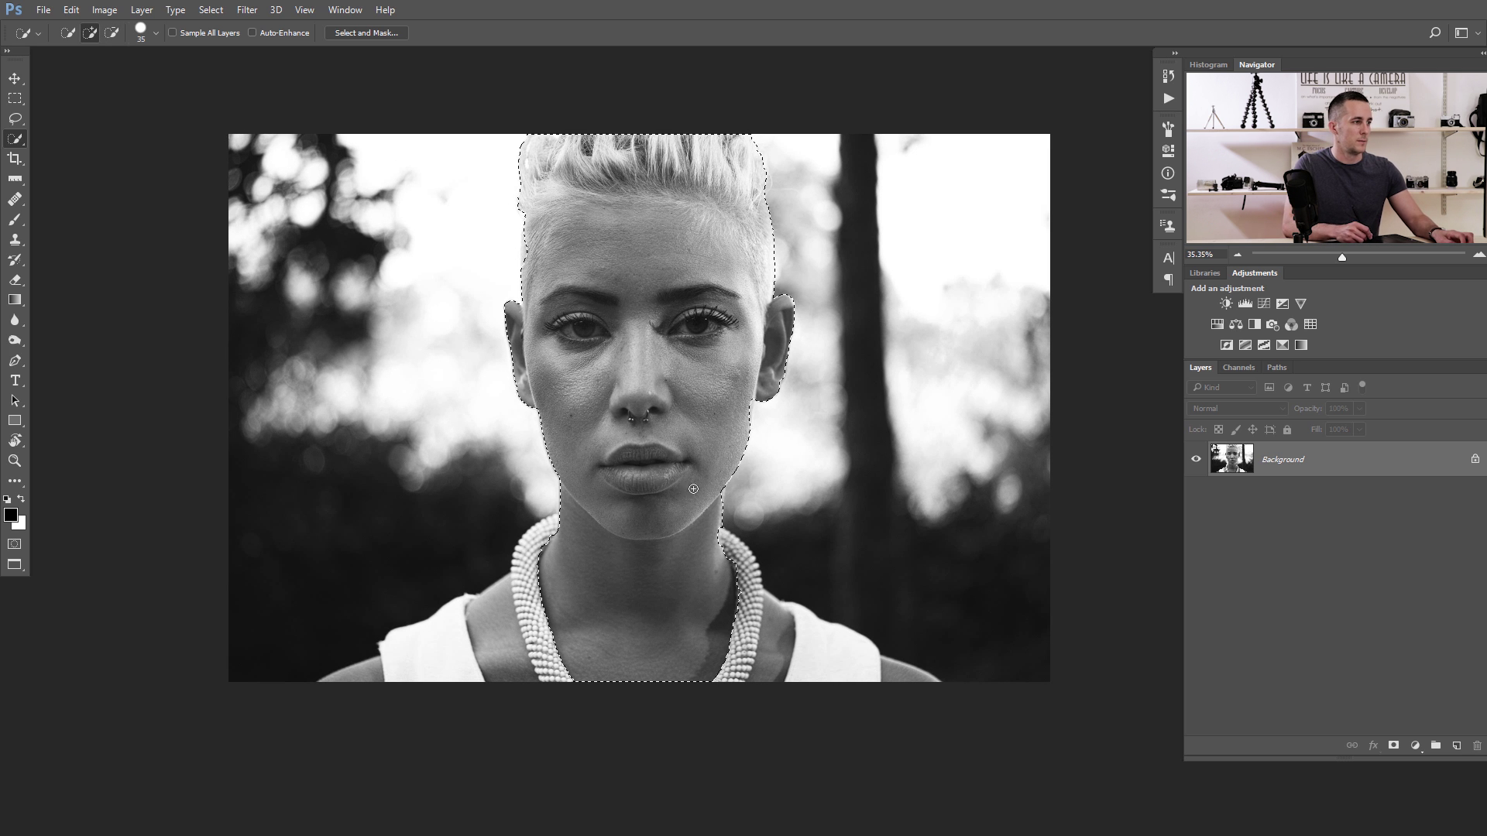
# Step: Subtract the background sliver beside the jaw from the selection and turn the selection into a layer mask
pyautogui.press('alt')
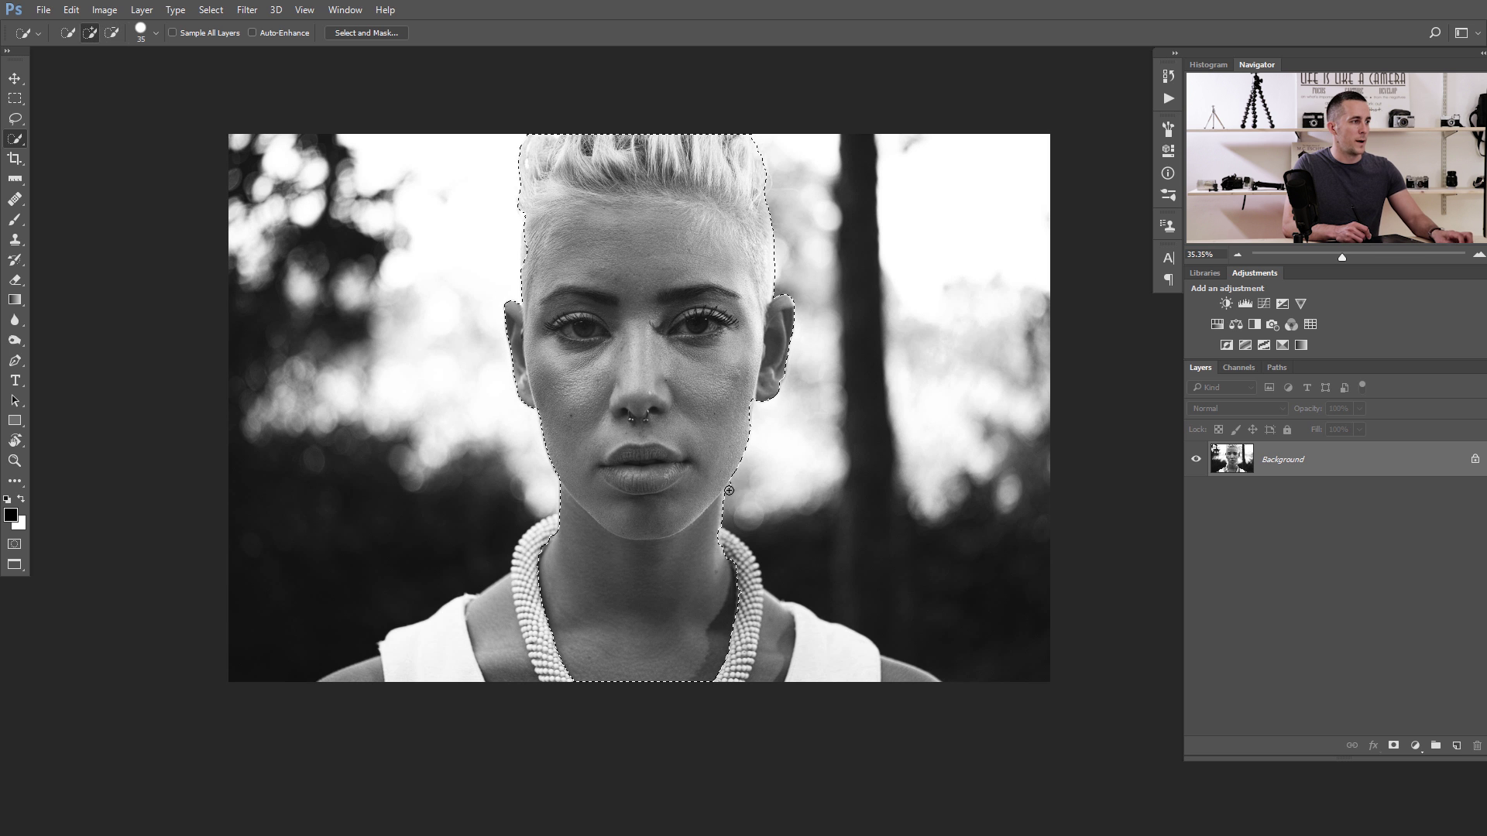
pyautogui.scroll(3, 735, 488)
pyautogui.keyDown('alt'); pyautogui.click(745, 492); pyautogui.keyUp('alt')
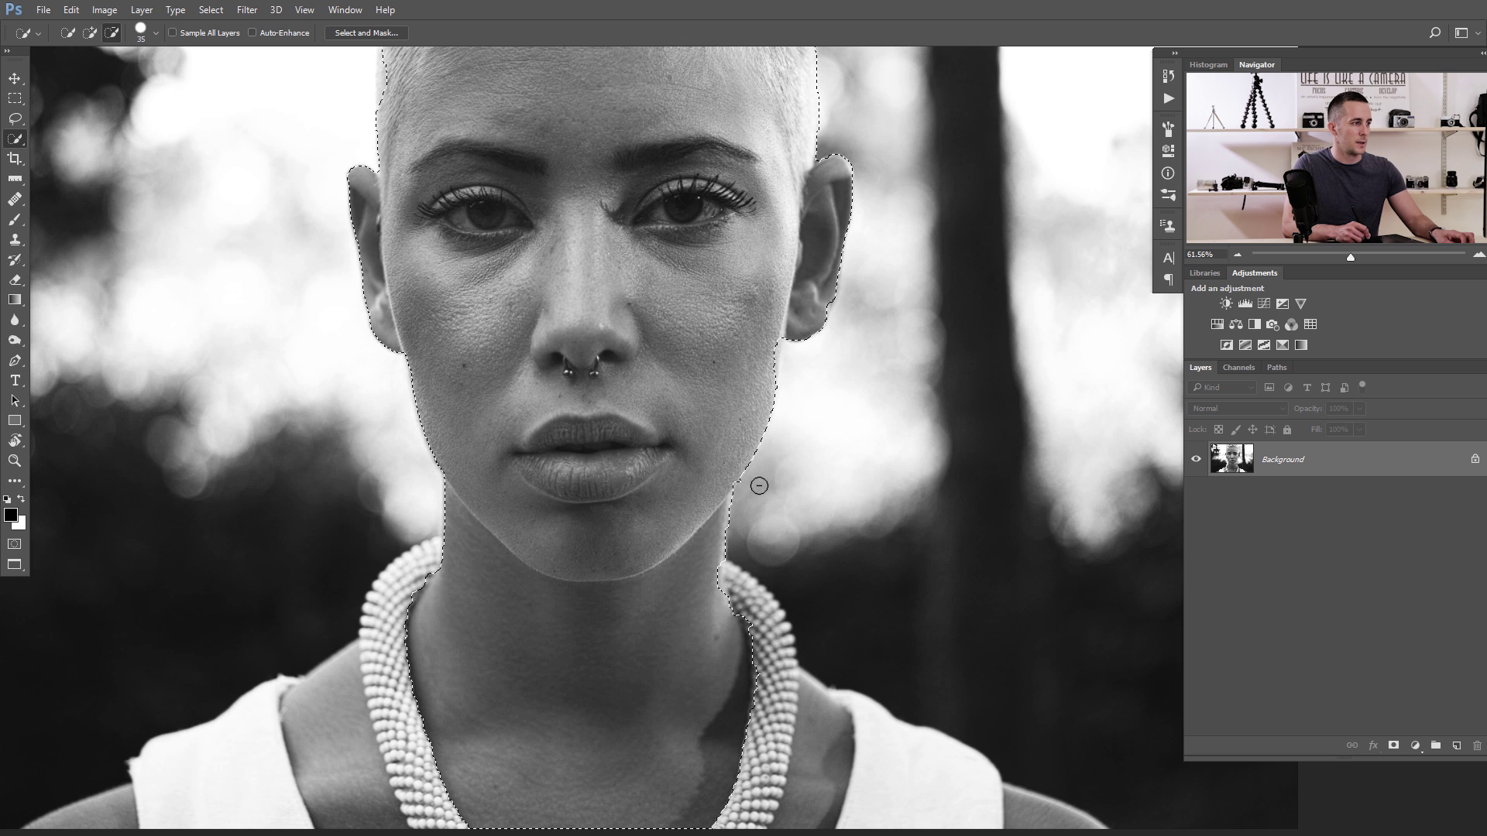
pyautogui.press('space')
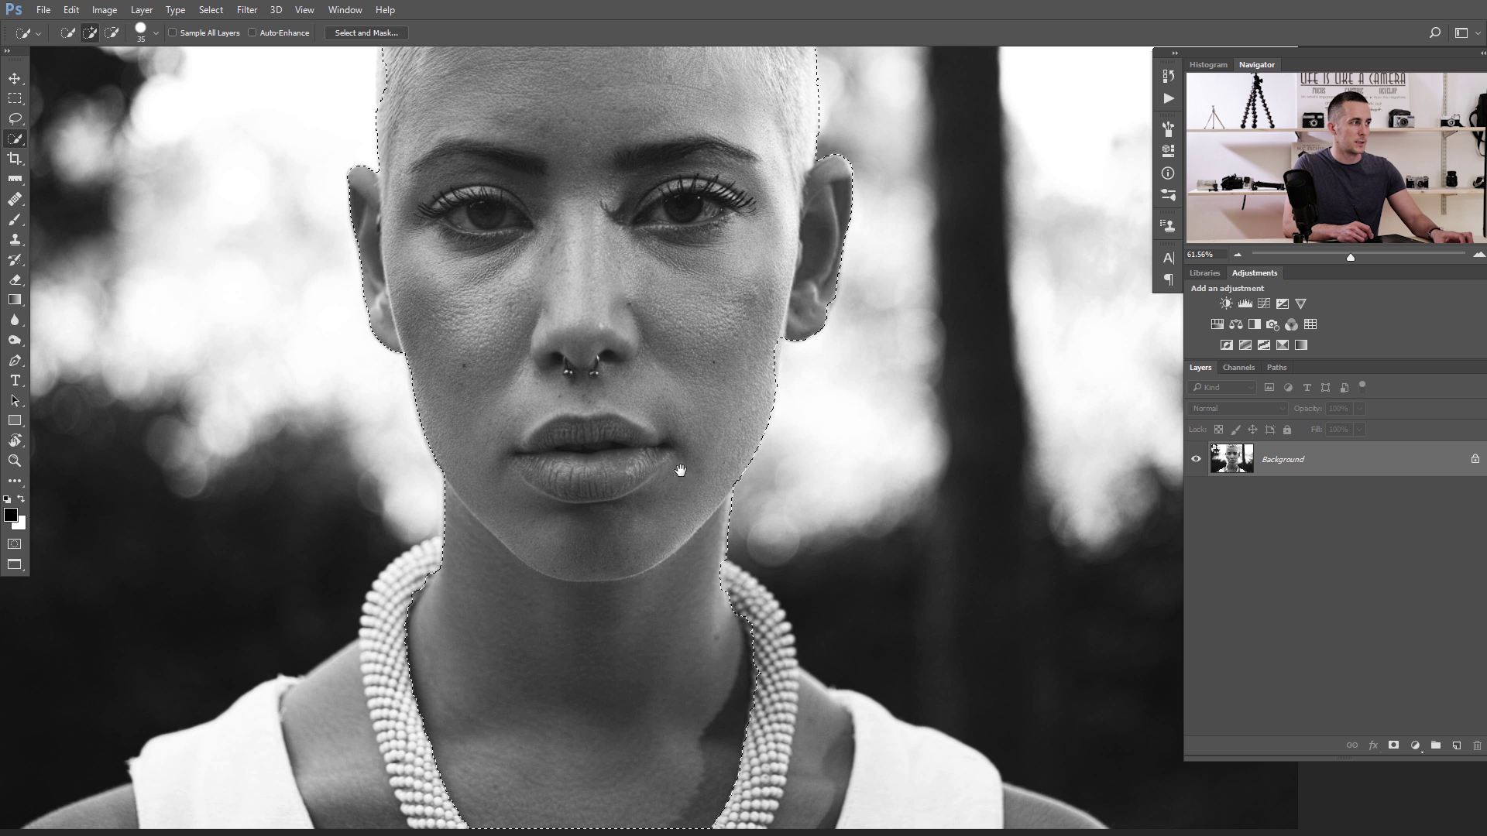
pyautogui.click(1394, 747)
pyautogui.scroll(-2, 673, 407)
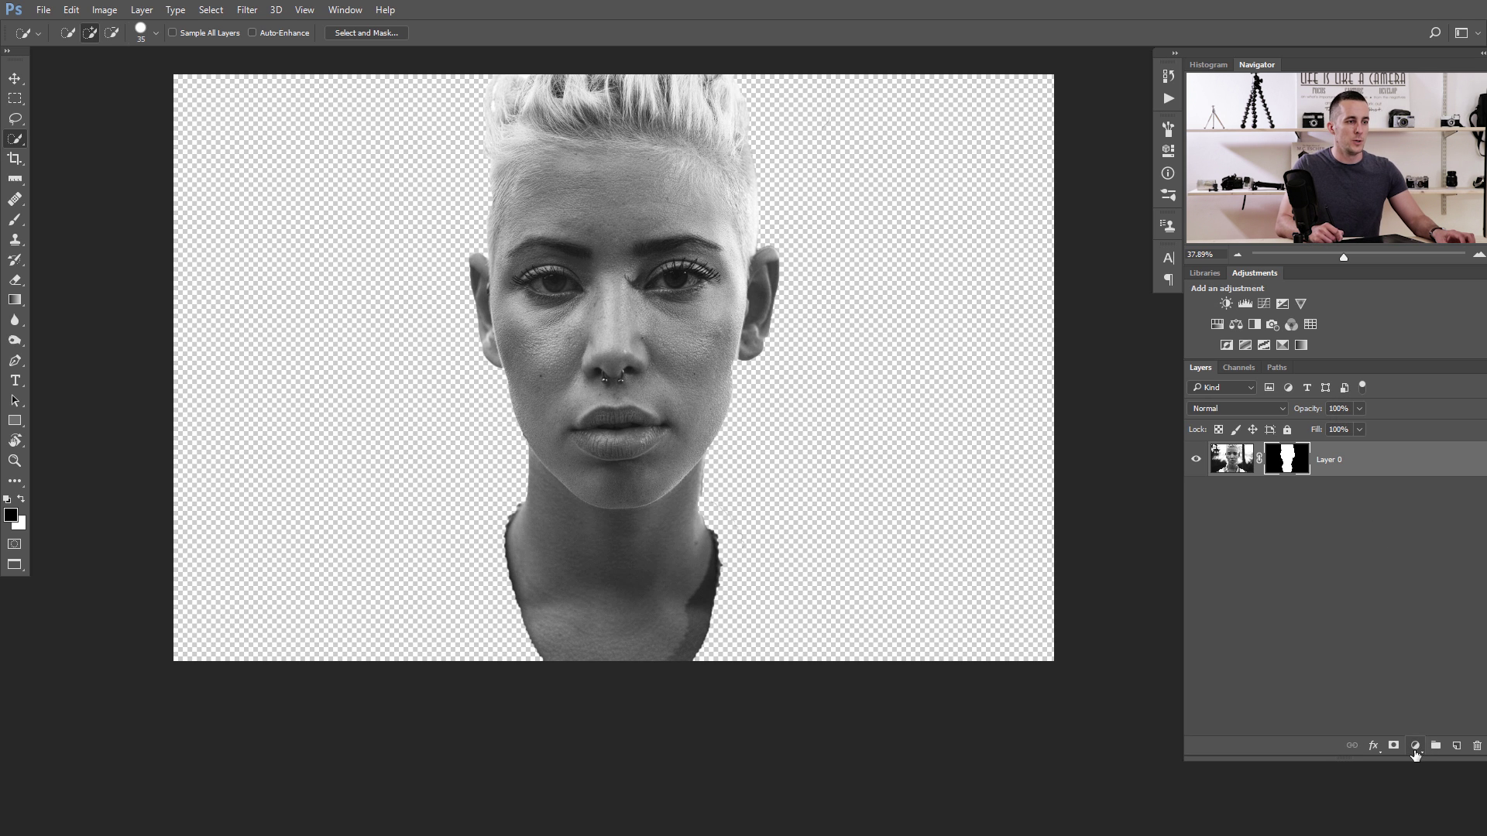
# Step: Add a red Solid Color fill layer and place it beneath the portrait layer
pyautogui.click(1415, 745)
pyautogui.click(1380, 416)
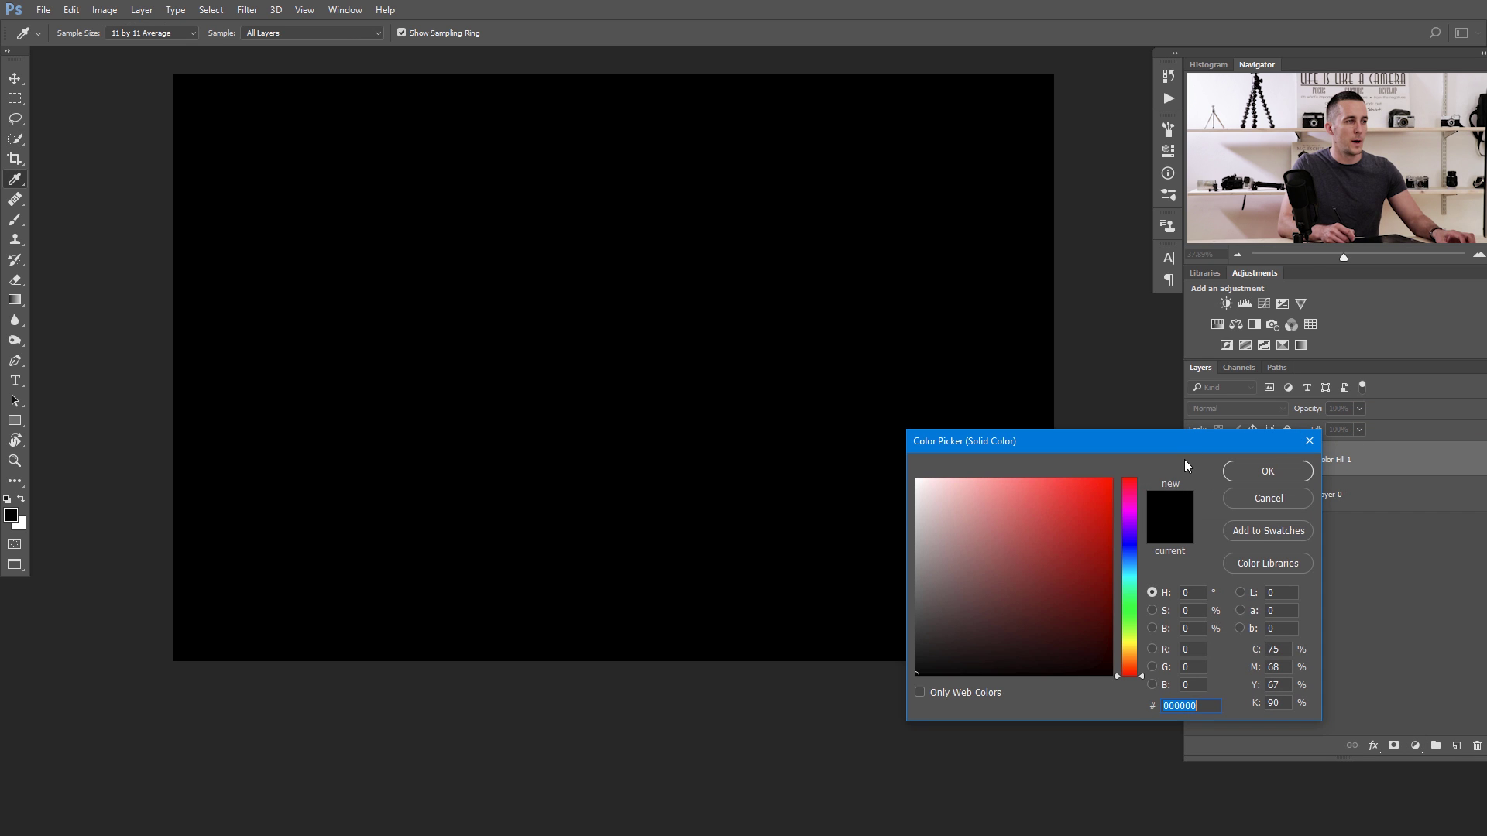
pyautogui.moveTo(916, 496); pyautogui.dragTo(1115, 508)
pyautogui.click(1268, 471)
pyautogui.moveTo(1232, 460); pyautogui.dragTo(1235, 532)
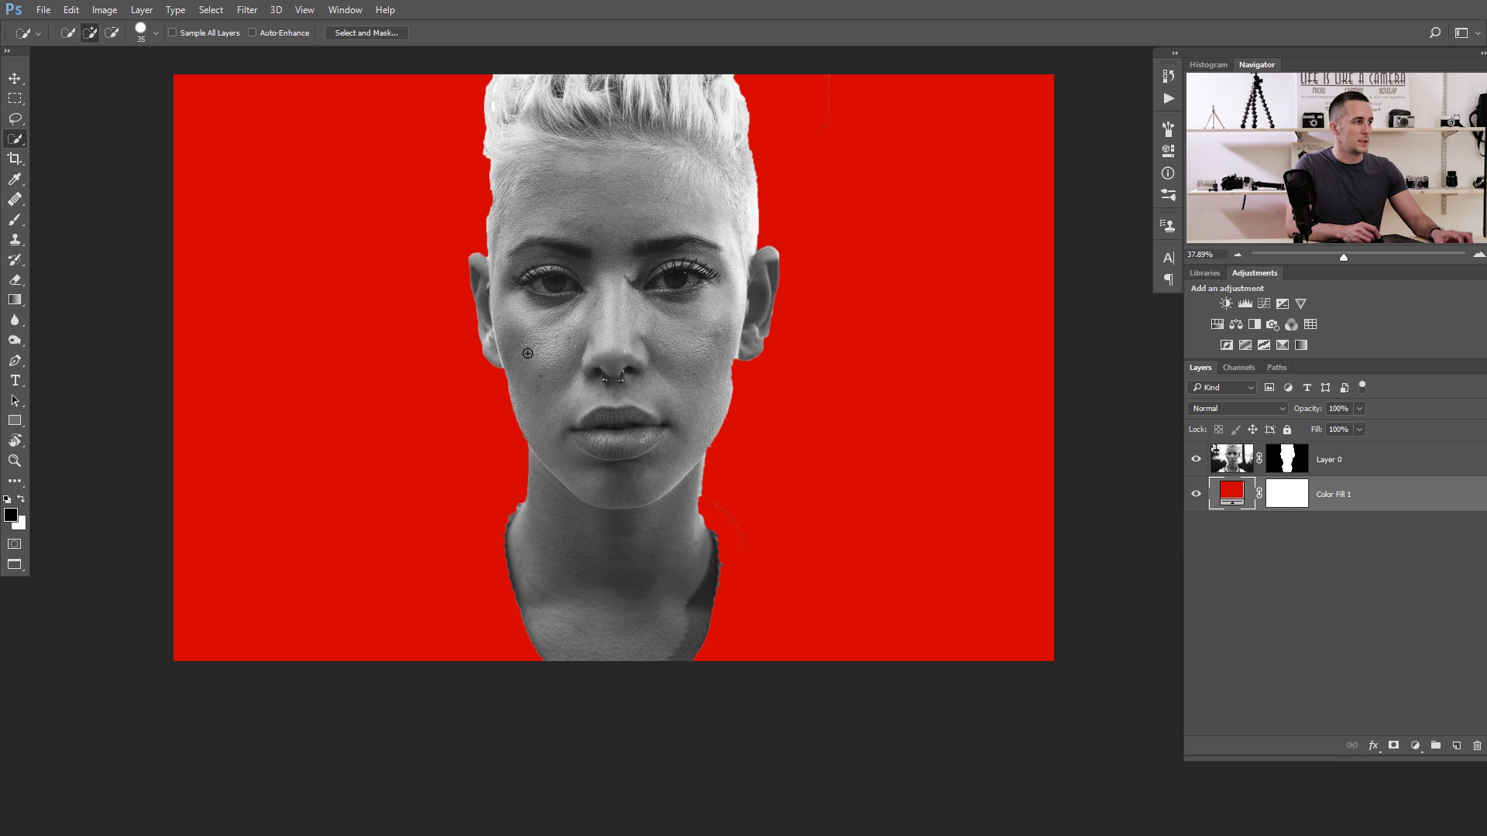
# Step: Target the portrait's layer mask and set the Brush tool to 60 px with 80% hardness
pyautogui.scroll(3, 528, 353)
pyautogui.click(1291, 468)
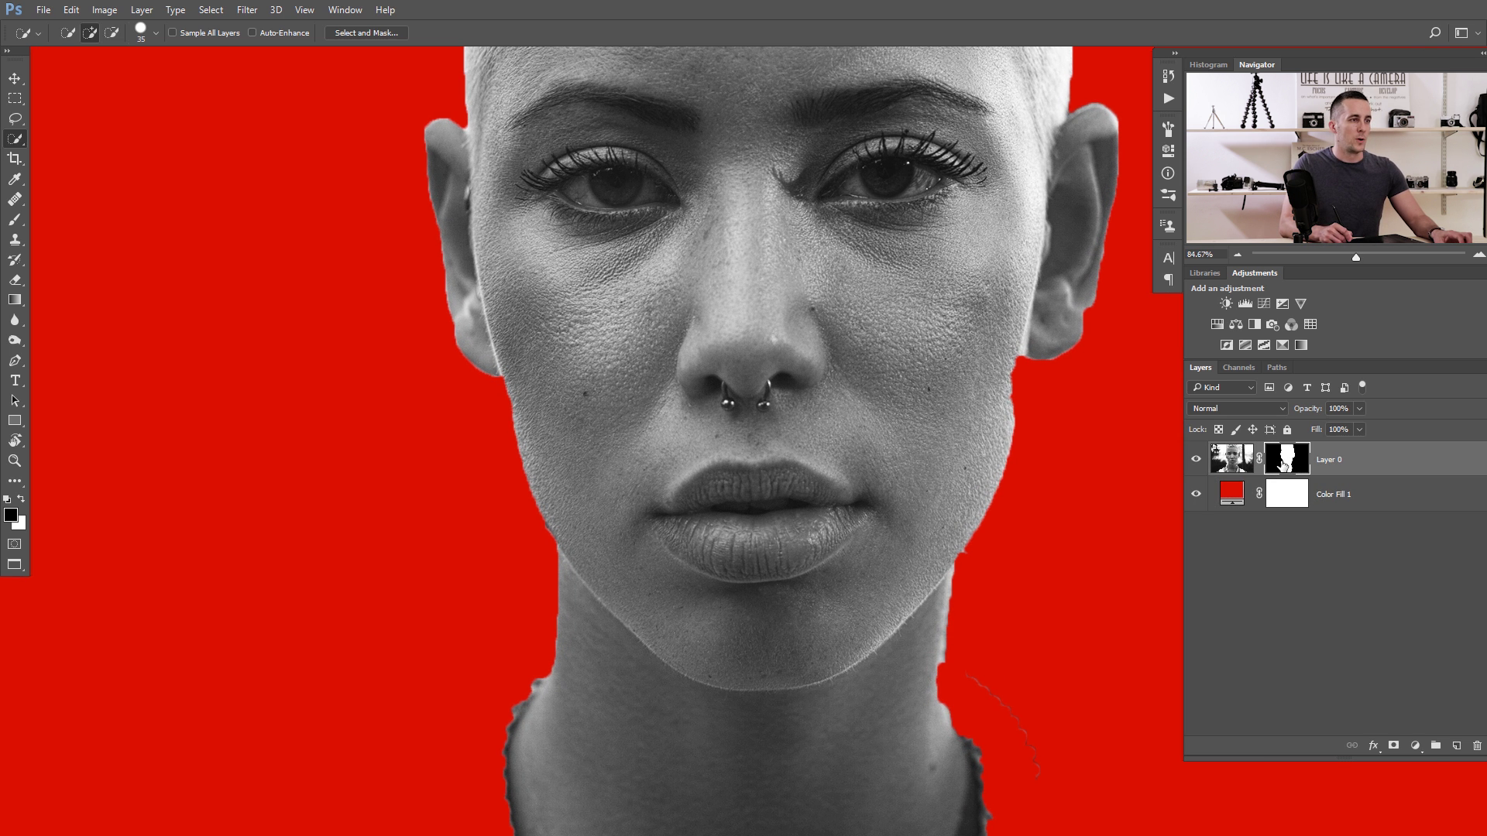
pyautogui.scroll(3, 655, 448)
pyautogui.press('b')
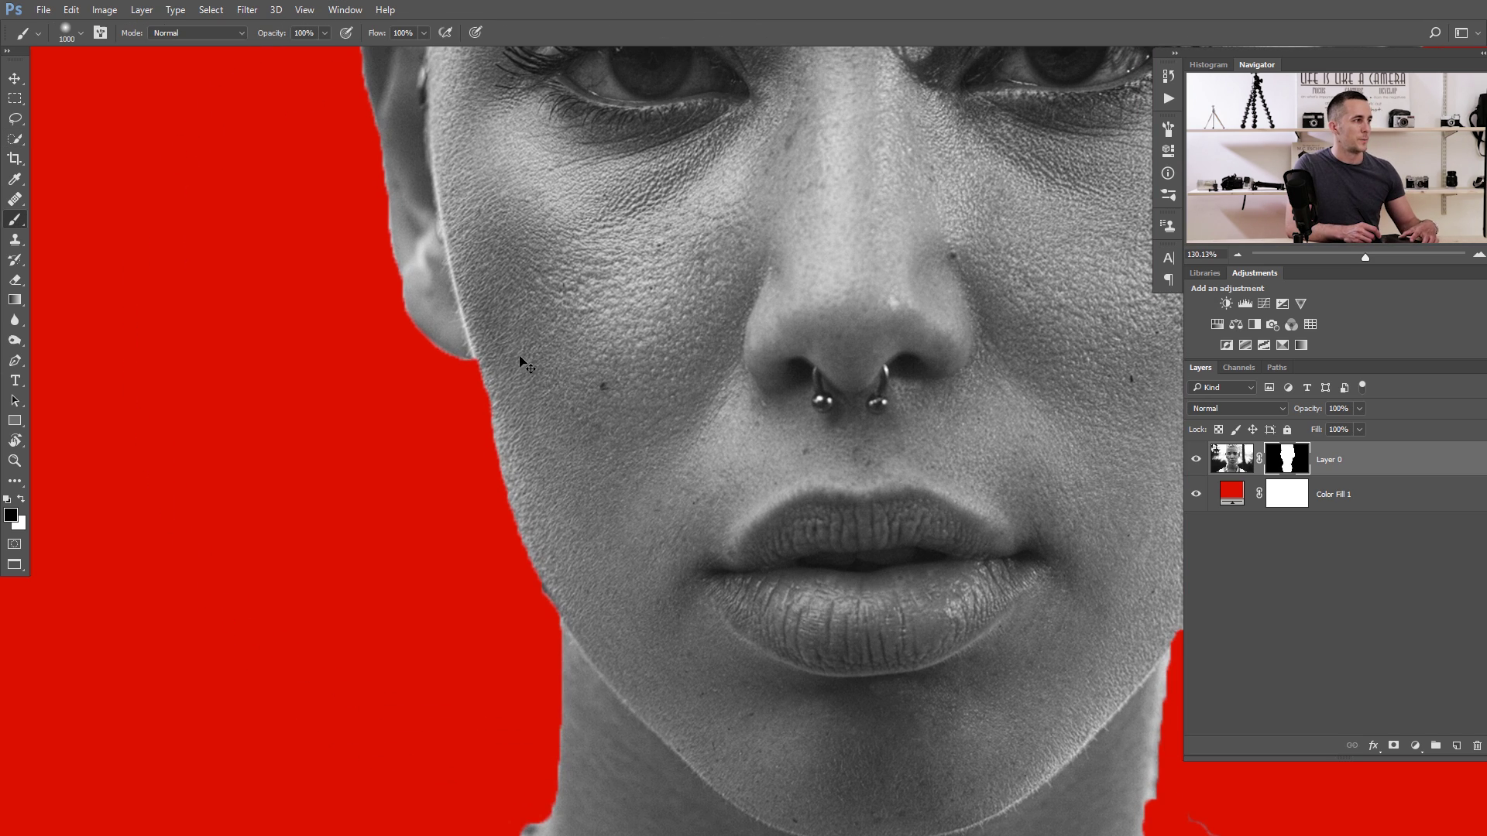
pyautogui.hscroll(1, 520, 357)
pyautogui.press('[')
pyautogui.press('[')
pyautogui.press('[')
pyautogui.press('[')
pyautogui.press('[')
pyautogui.press('[')
pyautogui.press('[')
pyautogui.press('[')
pyautogui.press('[')
pyautogui.press('[')
pyautogui.press('[')
pyautogui.press('[')
pyautogui.press('[')
pyautogui.press('[')
pyautogui.press('[')
pyautogui.rightClick(505, 395)
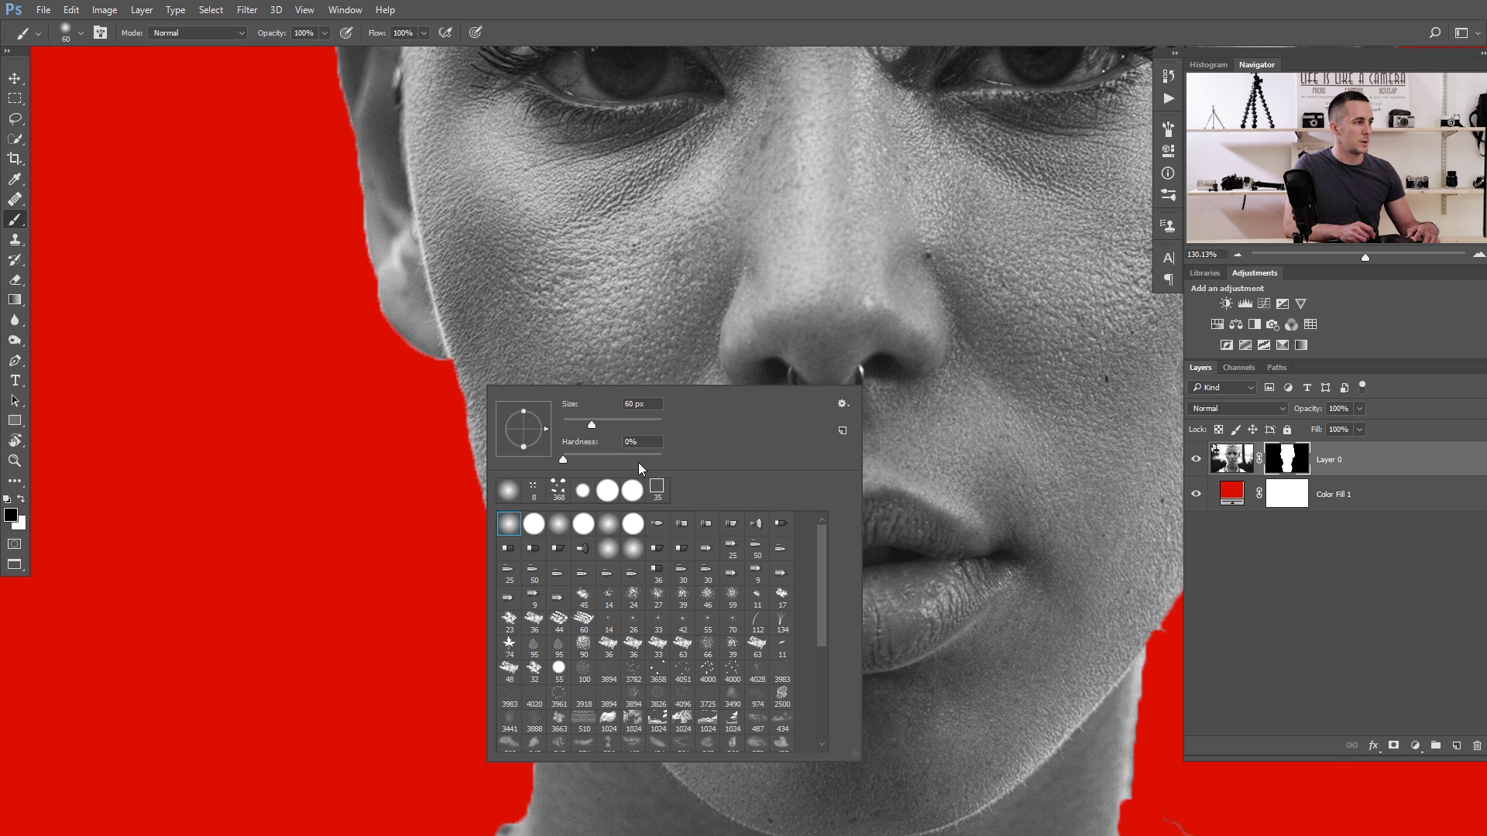
pyautogui.moveTo(628, 456); pyautogui.dragTo(639, 457)
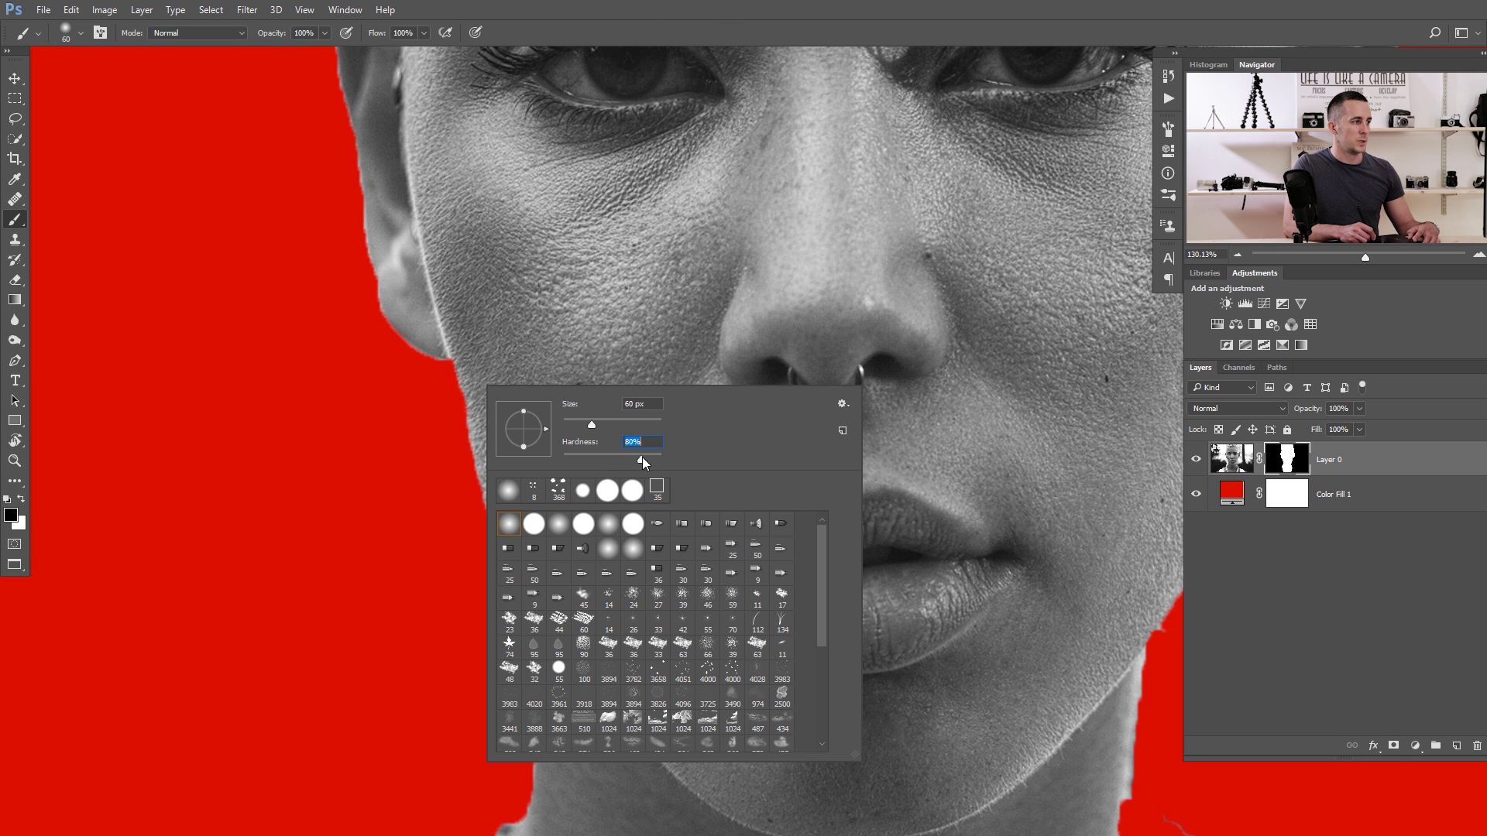
pyautogui.click(378, 462)
# Step: Smooth the mask edge along the left cheek and jaw with a 25 px brush, painting white to restore skin and black to hide background
pyautogui.press('[')
pyautogui.press('[')
pyautogui.press('[')
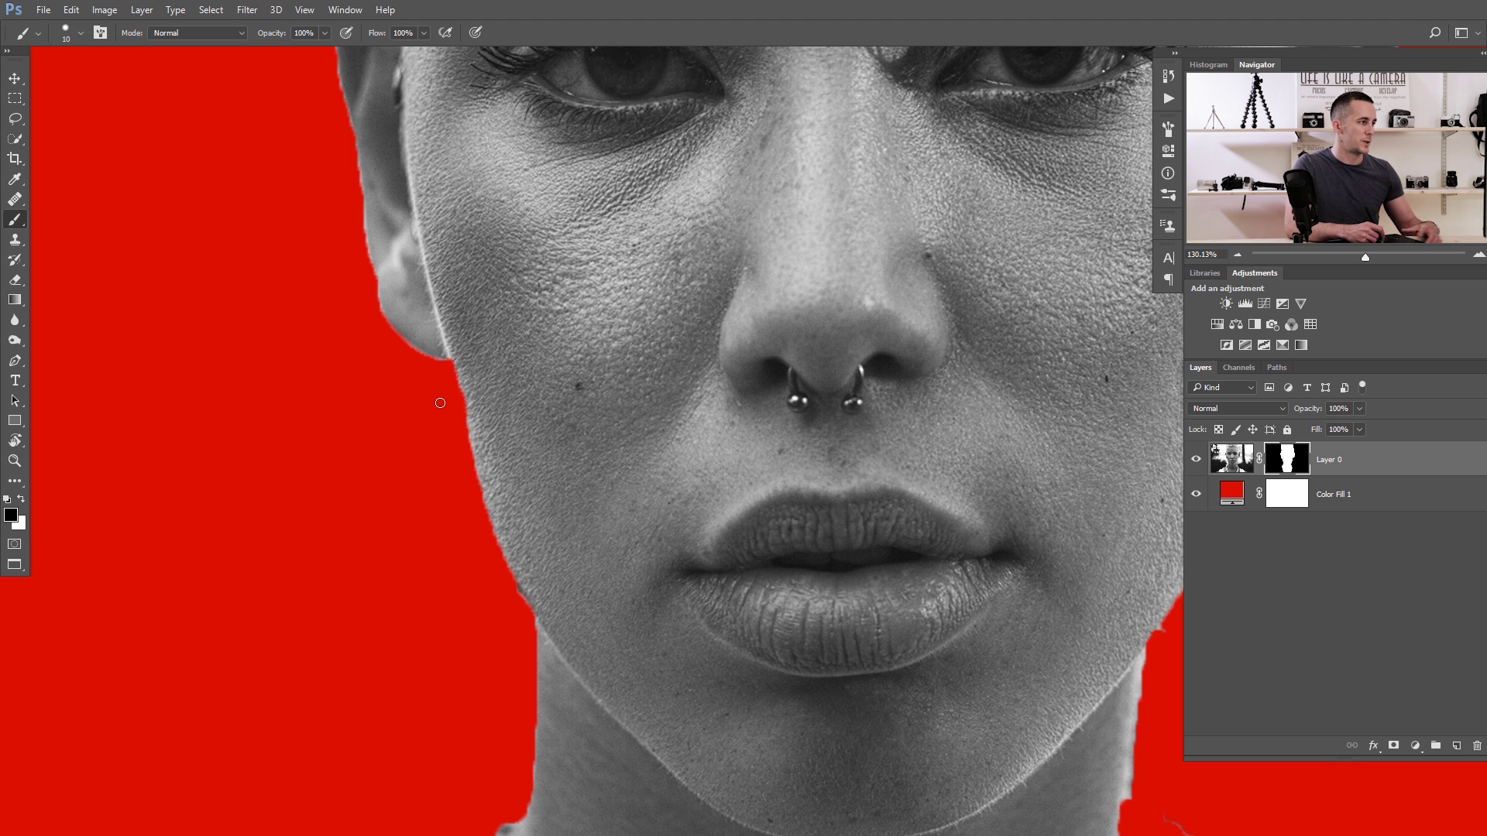
pyautogui.scroll(1, 476, 375)
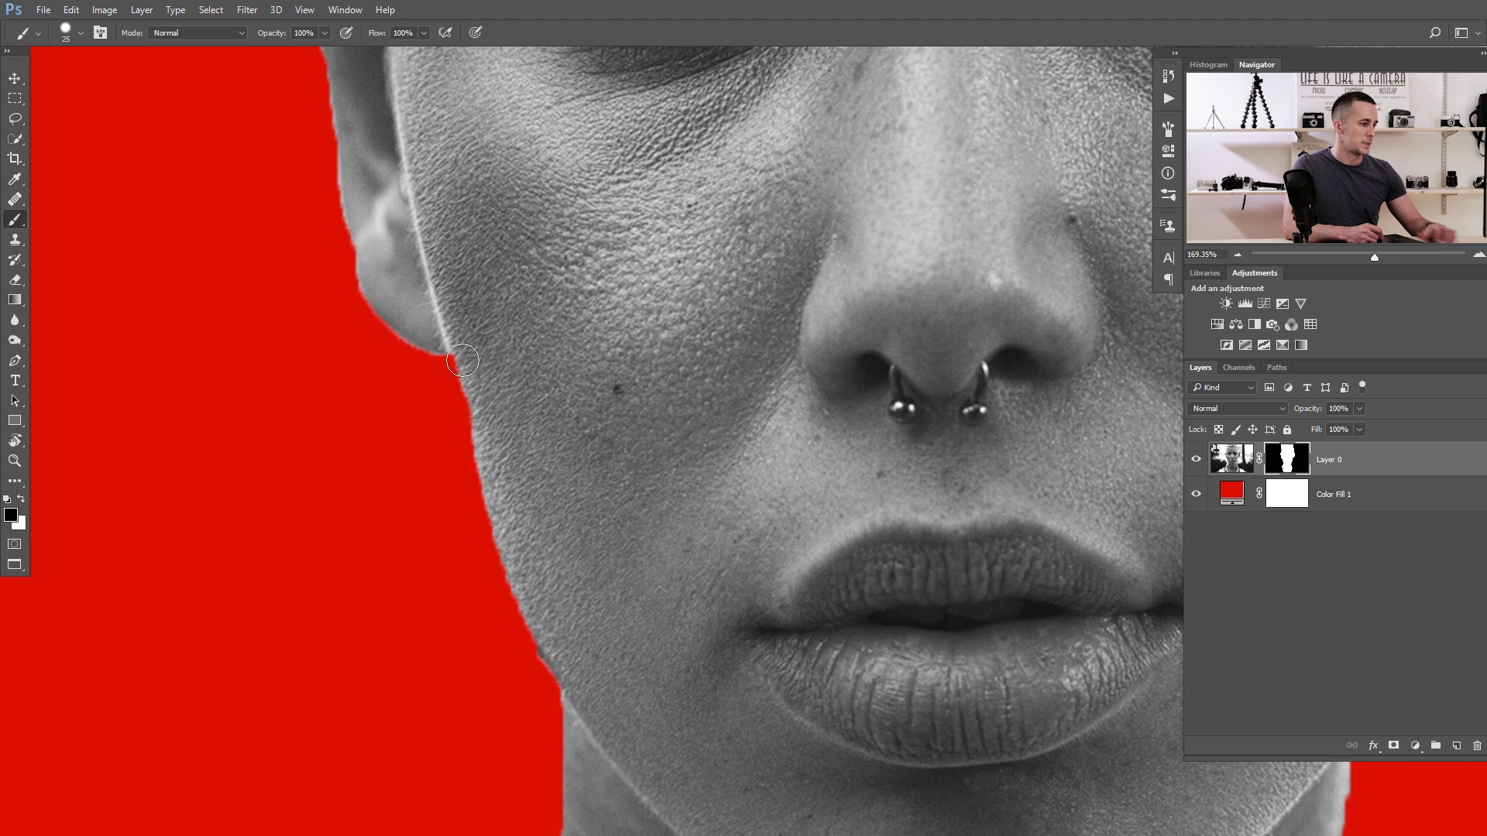
pyautogui.press('x')
pyautogui.moveTo(471, 383)
pyautogui.mouseDown()
pyautogui.moveTo(464, 350)
pyautogui.moveTo(484, 447)
pyautogui.mouseUp()
pyautogui.moveTo(497, 516); pyautogui.dragTo(559, 692)
pyautogui.press('x')
pyautogui.moveTo(445, 408); pyautogui.dragTo(540, 688)
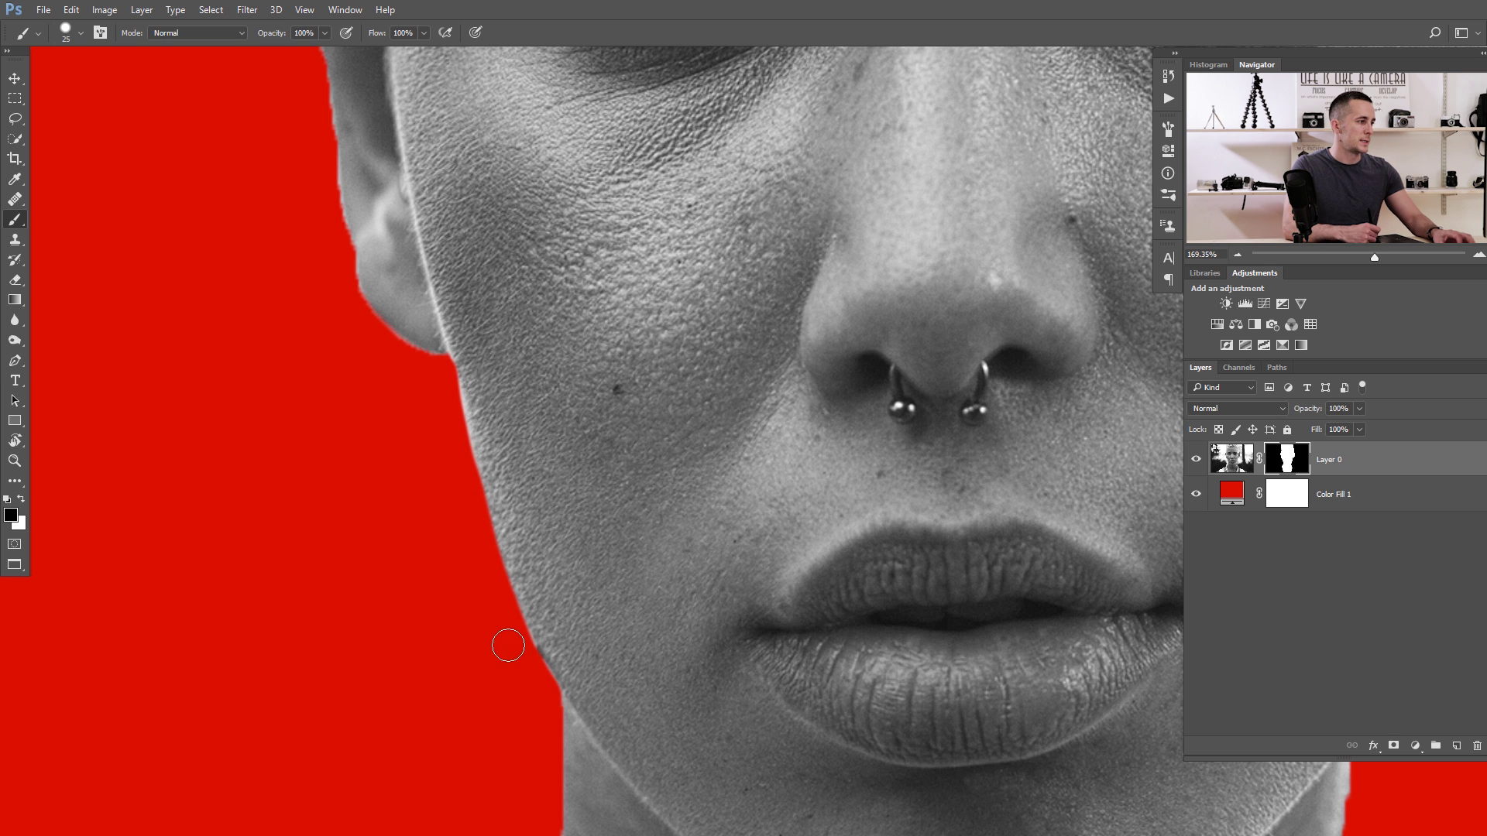
pyautogui.moveTo(497, 735); pyautogui.dragTo(469, 305)
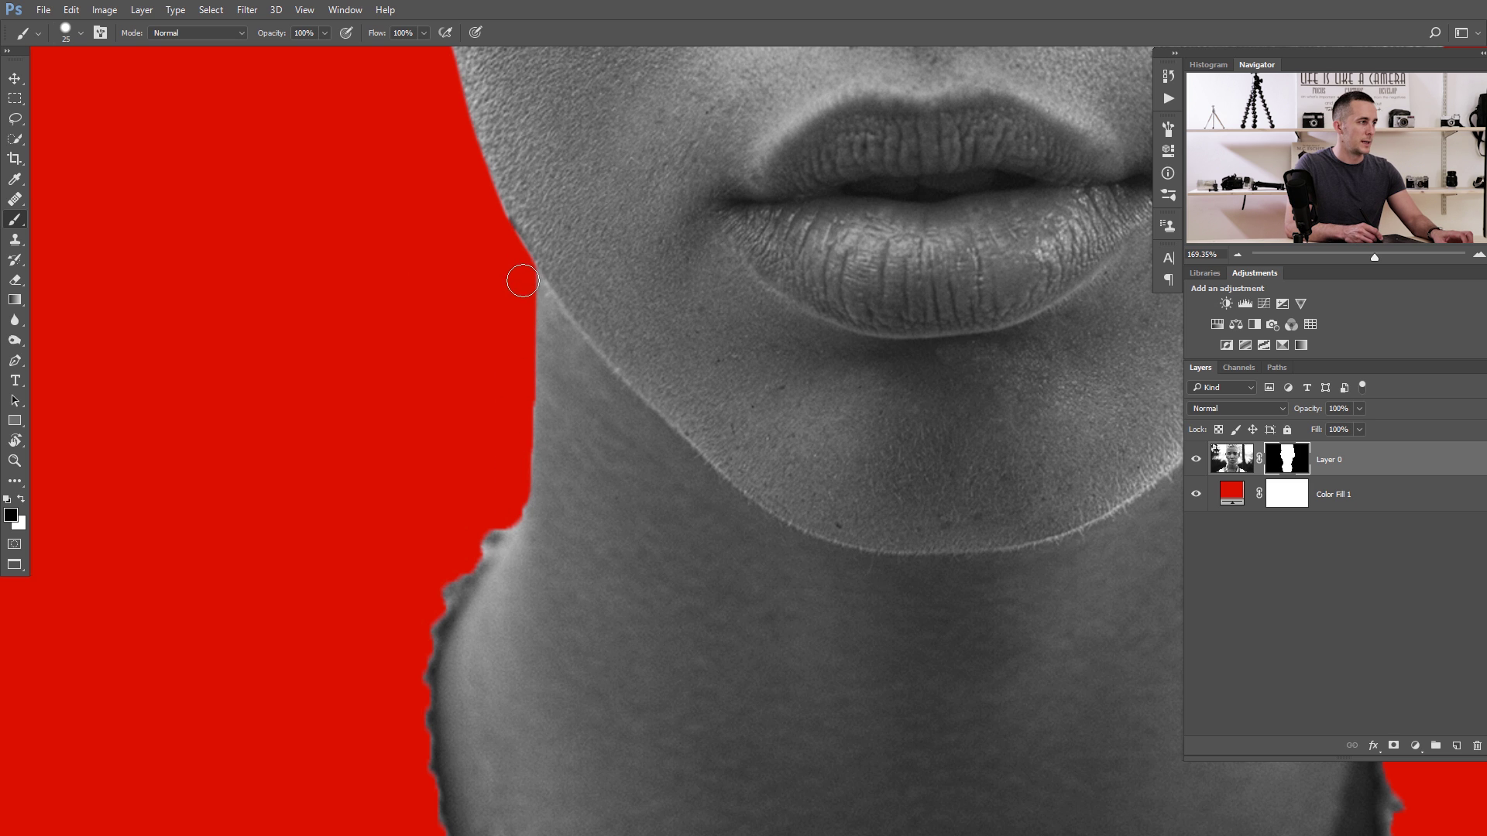
pyautogui.moveTo(522, 379)
pyautogui.mouseDown()
pyautogui.moveTo(518, 499)
pyautogui.moveTo(455, 595)
pyautogui.moveTo(477, 325)
pyautogui.mouseUp()
# Step: Paint black on the mask with a 50 px brush to hide the necklace edge along the left side of the neck
pyautogui.press(']')
pyautogui.press(']')
pyautogui.press(']')
pyautogui.press(']')
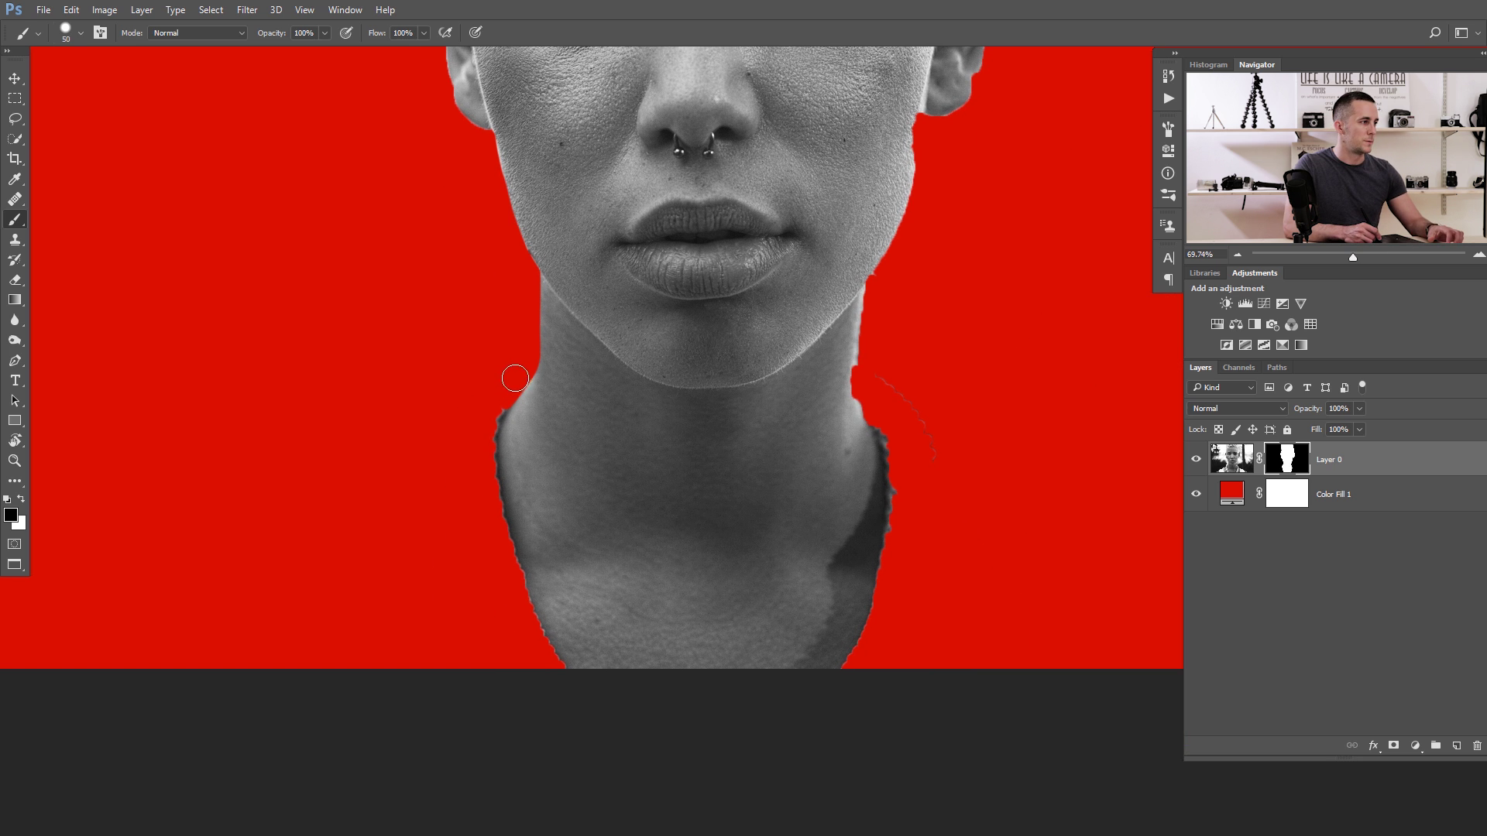
pyautogui.moveTo(494, 439)
pyautogui.mouseDown()
pyautogui.moveTo(504, 525)
pyautogui.moveTo(551, 641)
pyautogui.moveTo(589, 668)
pyautogui.mouseUp()
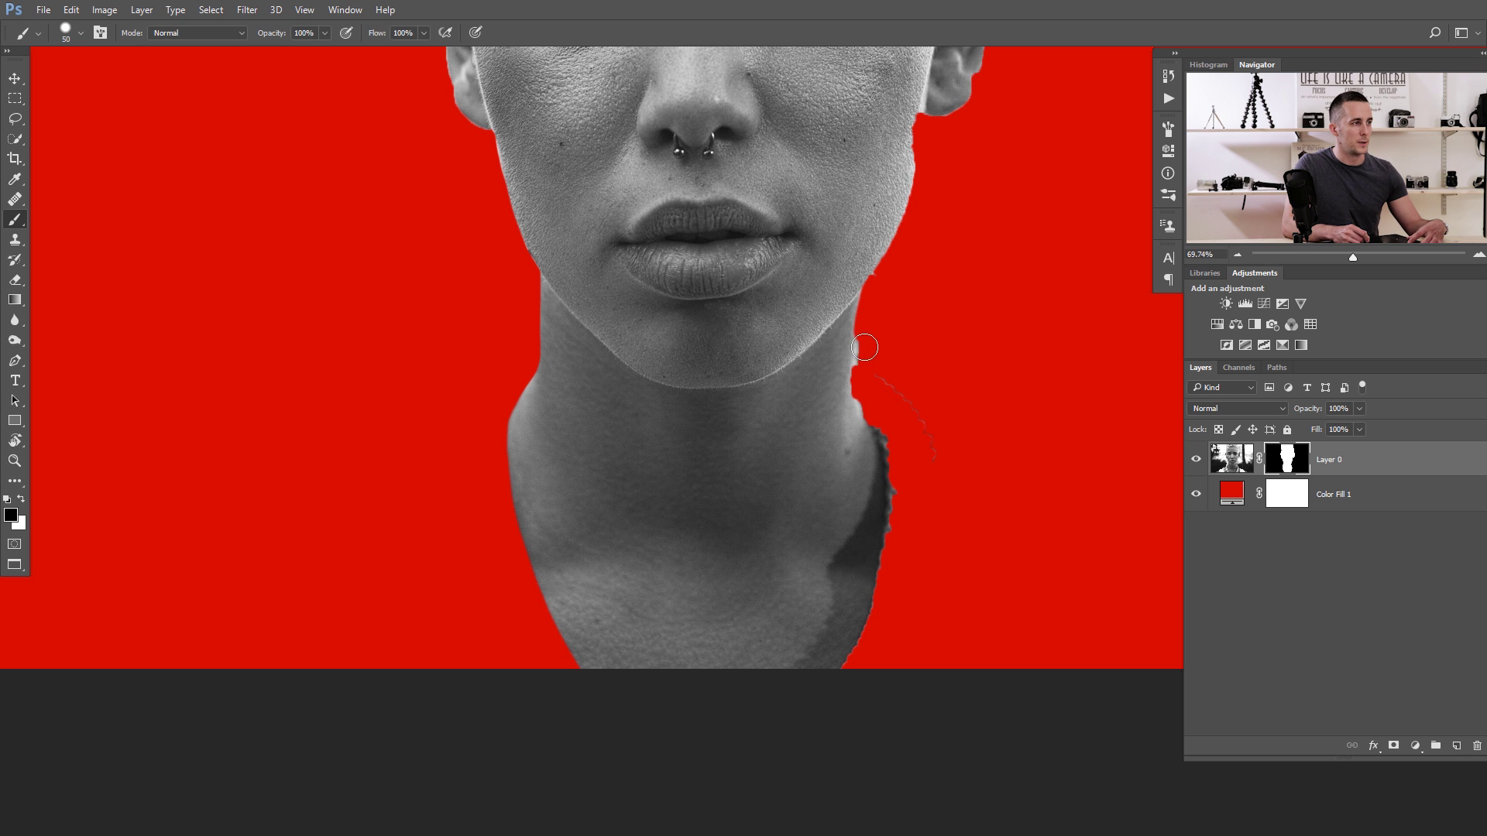
# Step: Hide the necklace remnants and stray background along the right side of the neck on the mask
pyautogui.moveTo(873, 416)
pyautogui.mouseDown()
pyautogui.moveTo(880, 564)
pyautogui.moveTo(821, 695)
pyautogui.mouseUp()
pyautogui.moveTo(836, 436); pyautogui.dragTo(778, 516)
pyautogui.moveTo(831, 470); pyautogui.dragTo(886, 611)
pyautogui.moveTo(788, 405)
pyautogui.mouseDown()
pyautogui.moveTo(786, 508)
pyautogui.moveTo(840, 468)
pyautogui.moveTo(758, 488)
pyautogui.mouseUp()
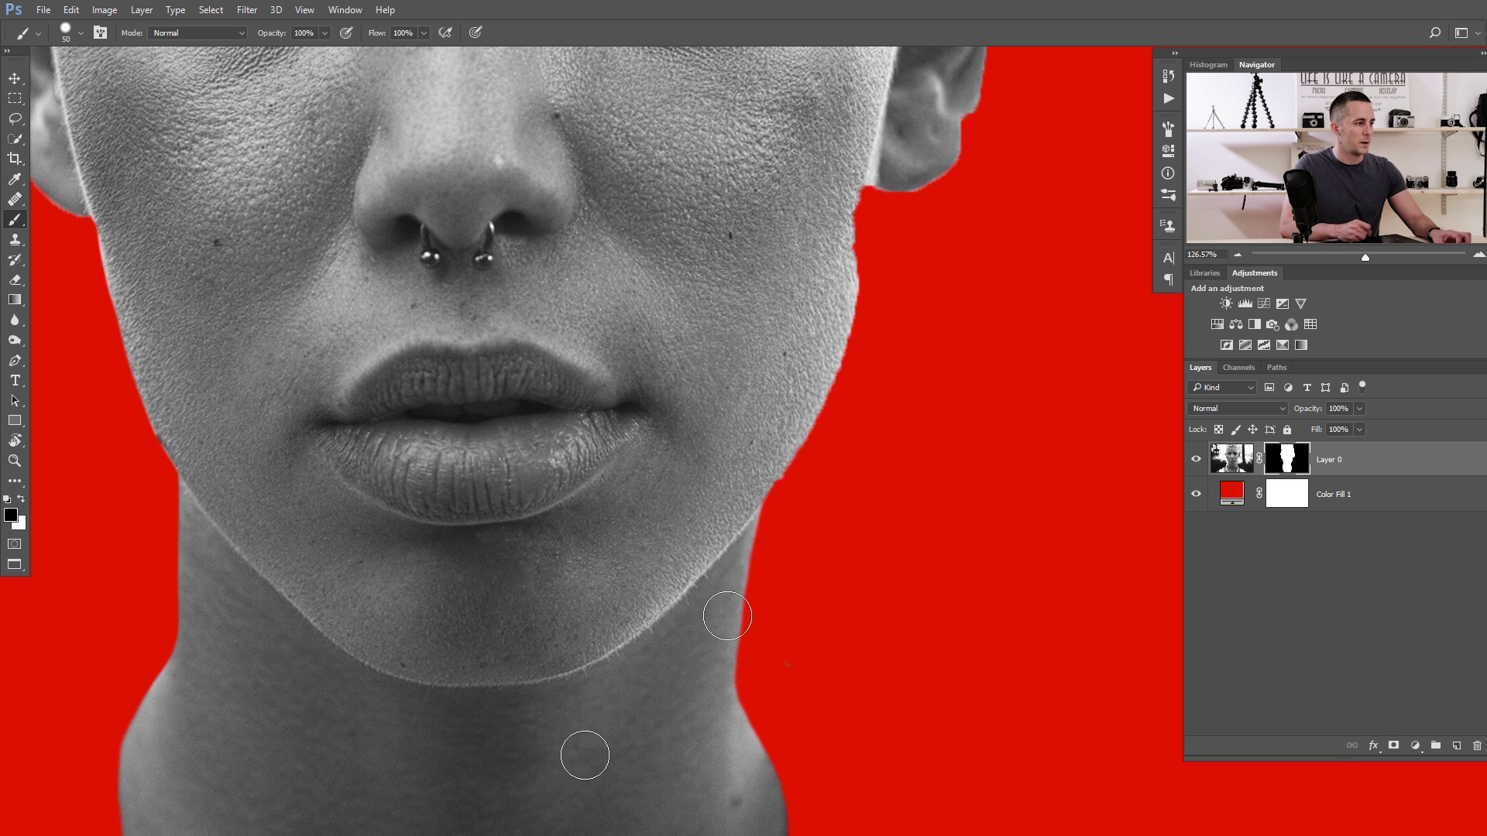
# Step: Rework the mask along the right jaw and cheek with the 50 px brush, hiding background and restoring missing skin
pyautogui.moveTo(617, 661); pyautogui.dragTo(699, 389)
pyautogui.moveTo(669, 544); pyautogui.dragTo(632, 543)
pyautogui.moveTo(713, 482); pyautogui.dragTo(680, 638)
pyautogui.moveTo(767, 421); pyautogui.dragTo(810, 421)
pyautogui.moveTo(779, 388); pyautogui.dragTo(711, 498)
pyautogui.press('x')
pyautogui.moveTo(802, 288)
pyautogui.mouseDown()
pyautogui.moveTo(753, 488)
pyautogui.moveTo(732, 503)
pyautogui.moveTo(741, 484)
pyautogui.moveTo(704, 573)
pyautogui.moveTo(718, 565)
pyautogui.moveTo(673, 624)
pyautogui.mouseUp()
pyautogui.press('x')
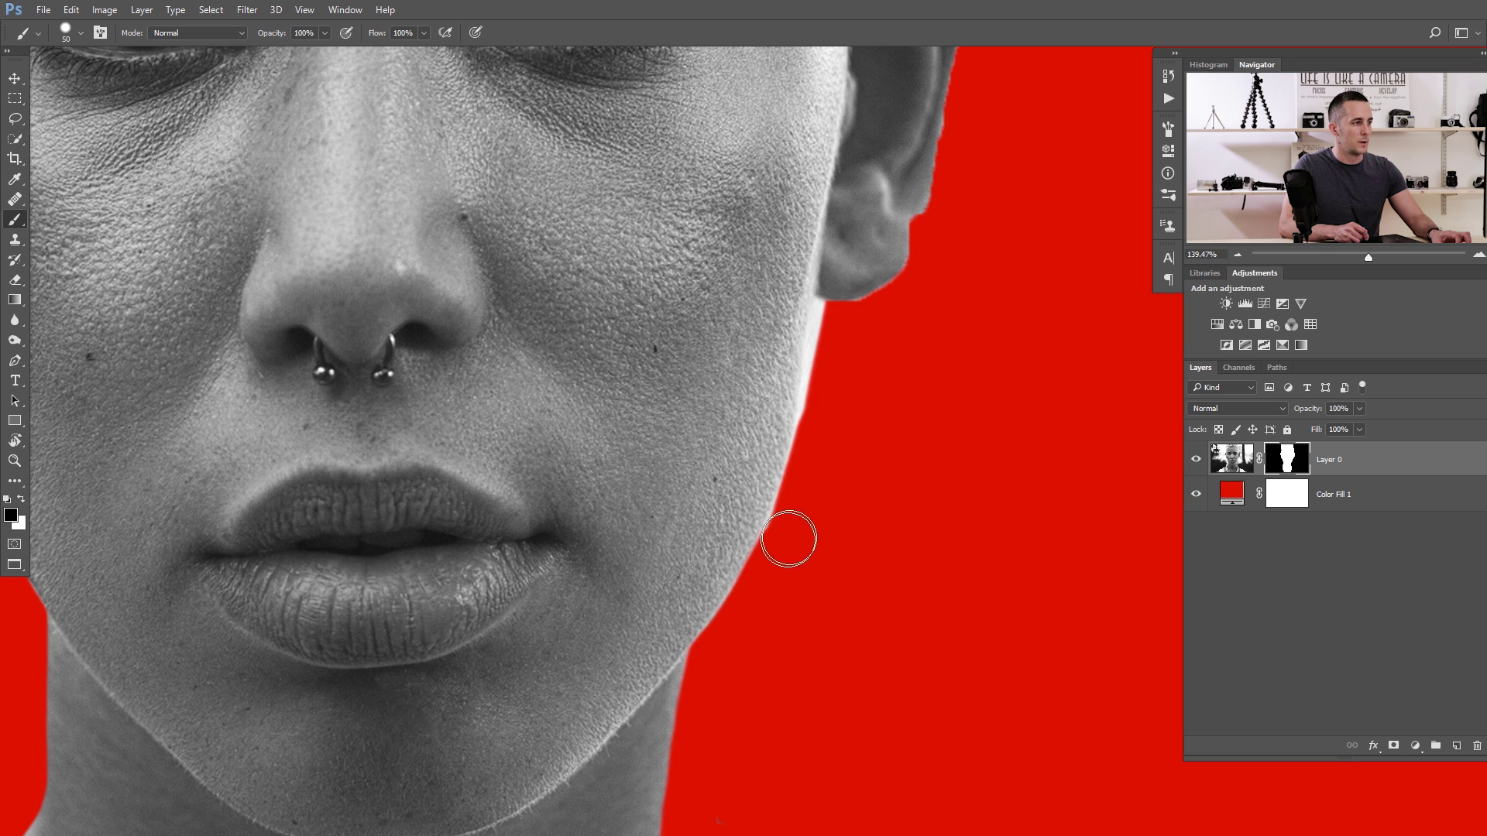
# Step: Hide the bright fringe along the right cheek below the ear on the mask with a 25 px brush
pyautogui.press('[')
pyautogui.press('[')
pyautogui.moveTo(822, 315); pyautogui.dragTo(796, 460)
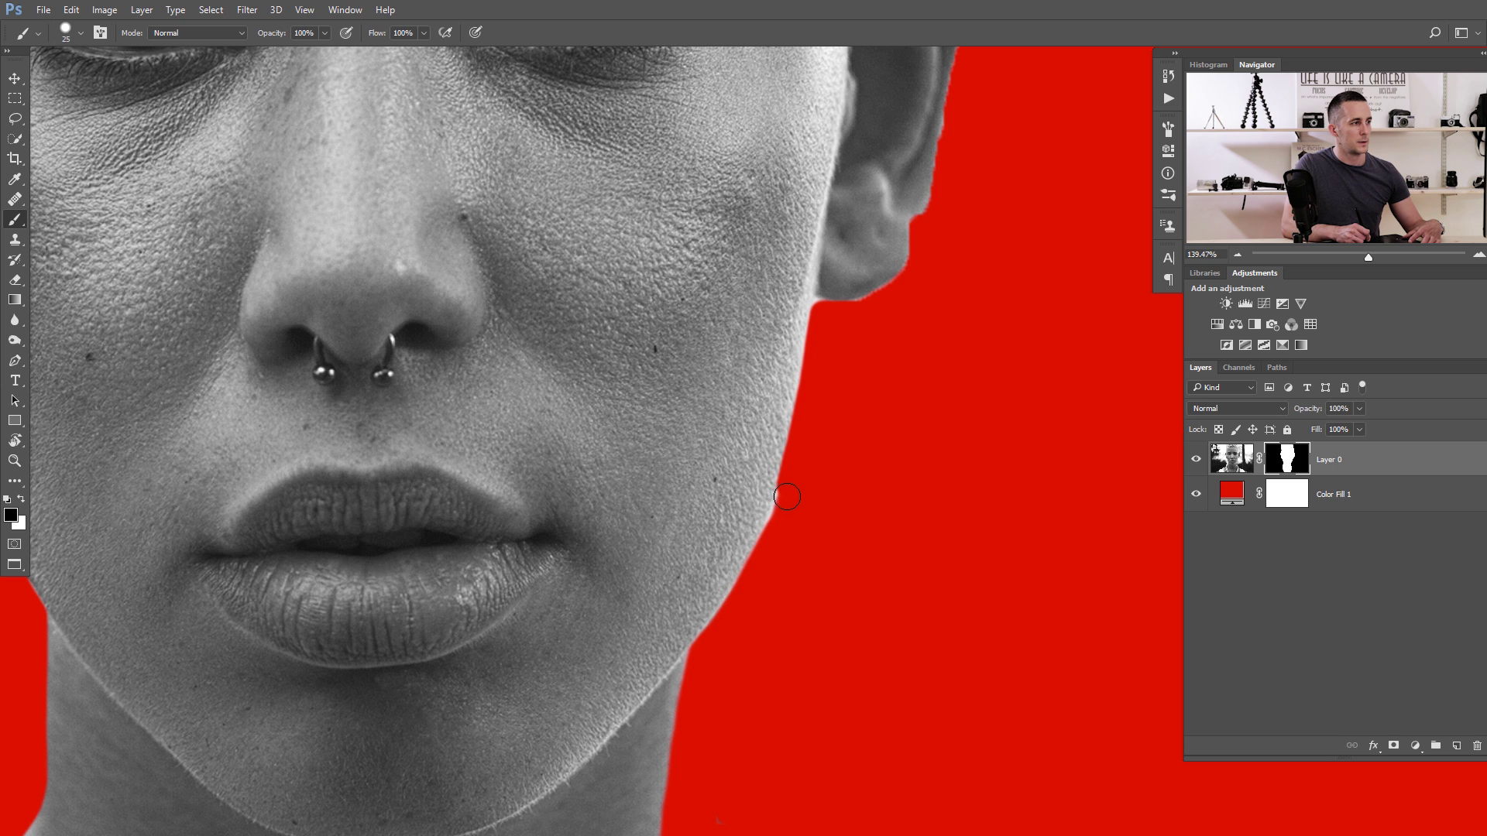
# Step: Paint white on the mask around the right ear to restore its lobe and outer rim
pyautogui.moveTo(747, 411); pyautogui.dragTo(527, 555)
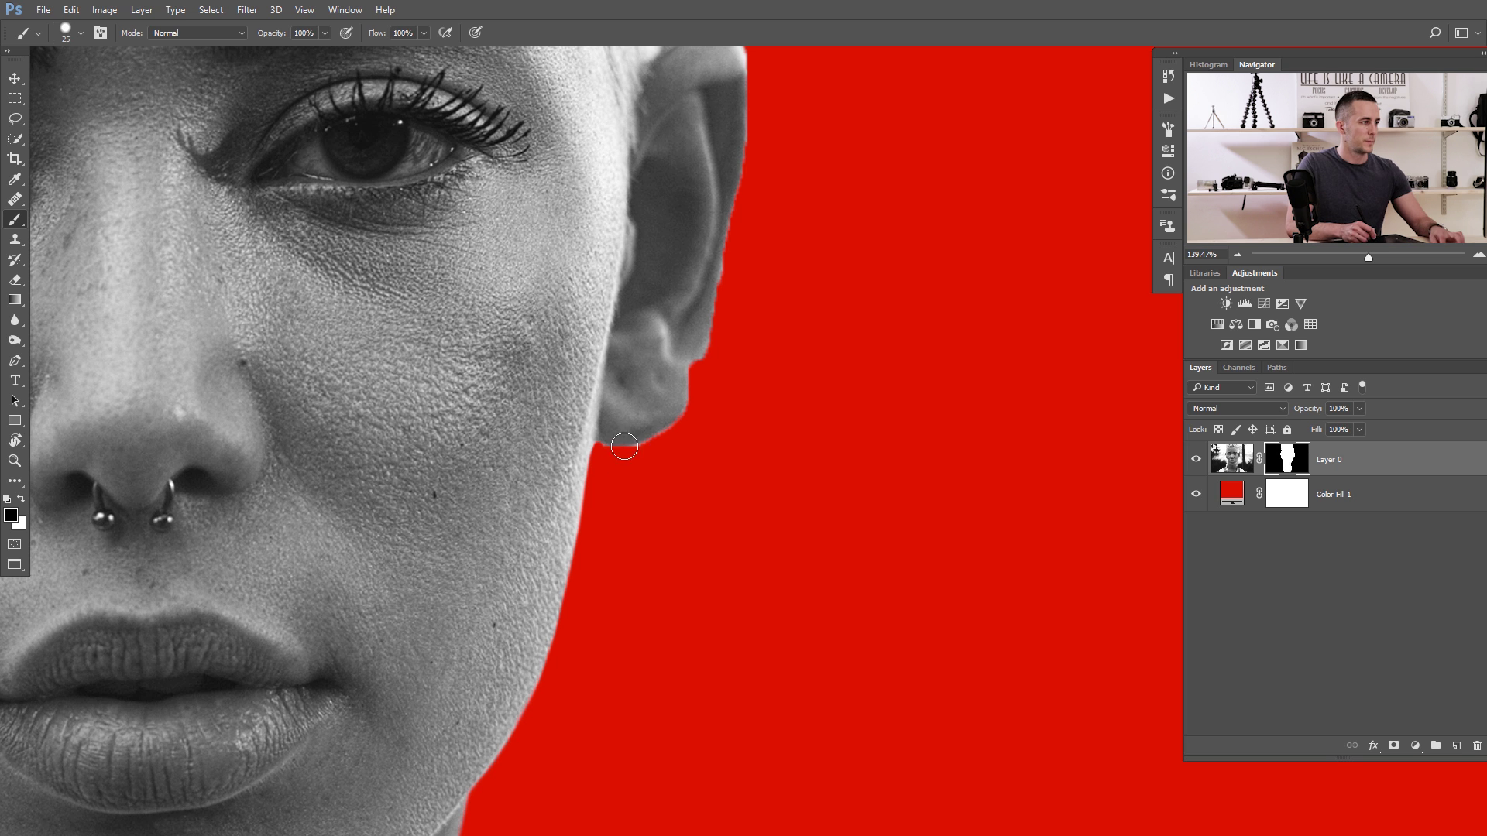
pyautogui.scroll(3, 619, 434)
pyautogui.press('x')
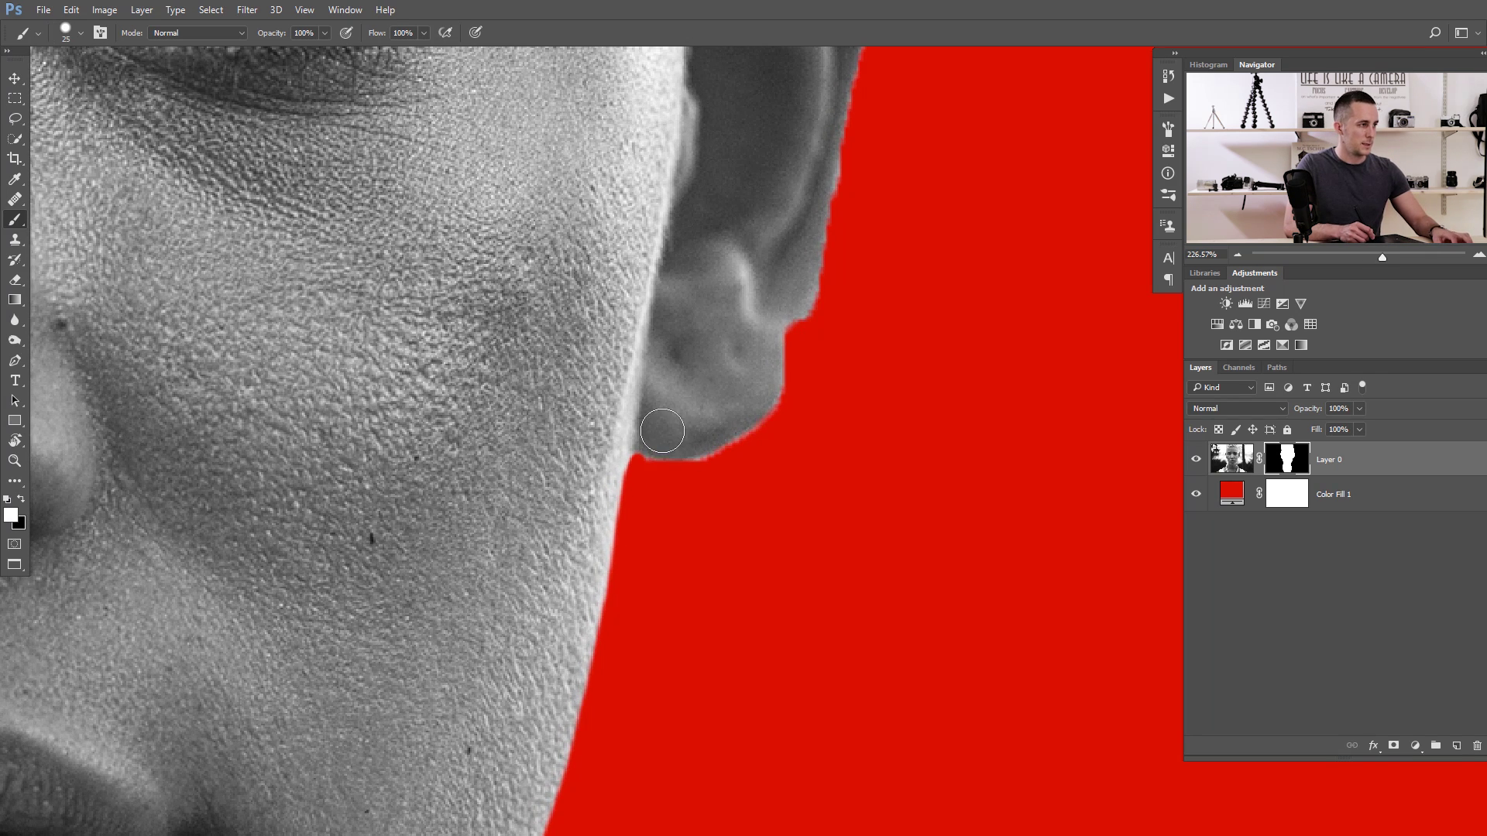
pyautogui.moveTo(657, 444)
pyautogui.mouseDown()
pyautogui.moveTo(736, 428)
pyautogui.moveTo(813, 329)
pyautogui.moveTo(786, 361)
pyautogui.moveTo(819, 188)
pyautogui.moveTo(766, 419)
pyautogui.moveTo(810, 203)
pyautogui.mouseUp()
pyautogui.moveTo(765, 413); pyautogui.dragTo(735, 606)
pyautogui.moveTo(787, 341)
pyautogui.mouseDown()
pyautogui.moveTo(780, 229)
pyautogui.moveTo(728, 202)
pyautogui.moveTo(683, 236)
pyautogui.mouseUp()
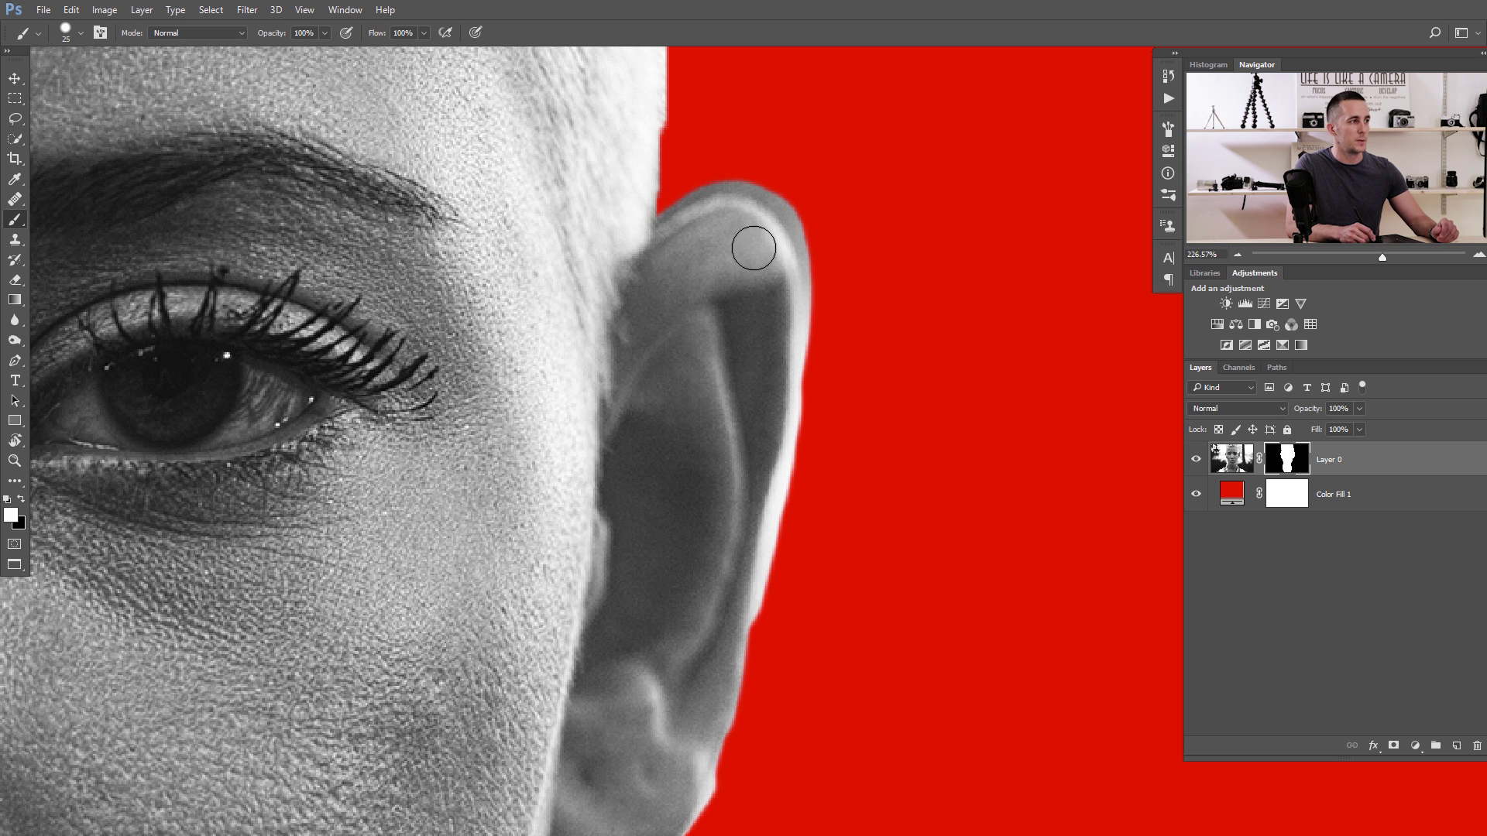
# Step: Soften the brush to 43% hardness, reduce it to 10 px and undo the stray dab beside the ear
pyautogui.rightClick(825, 225)
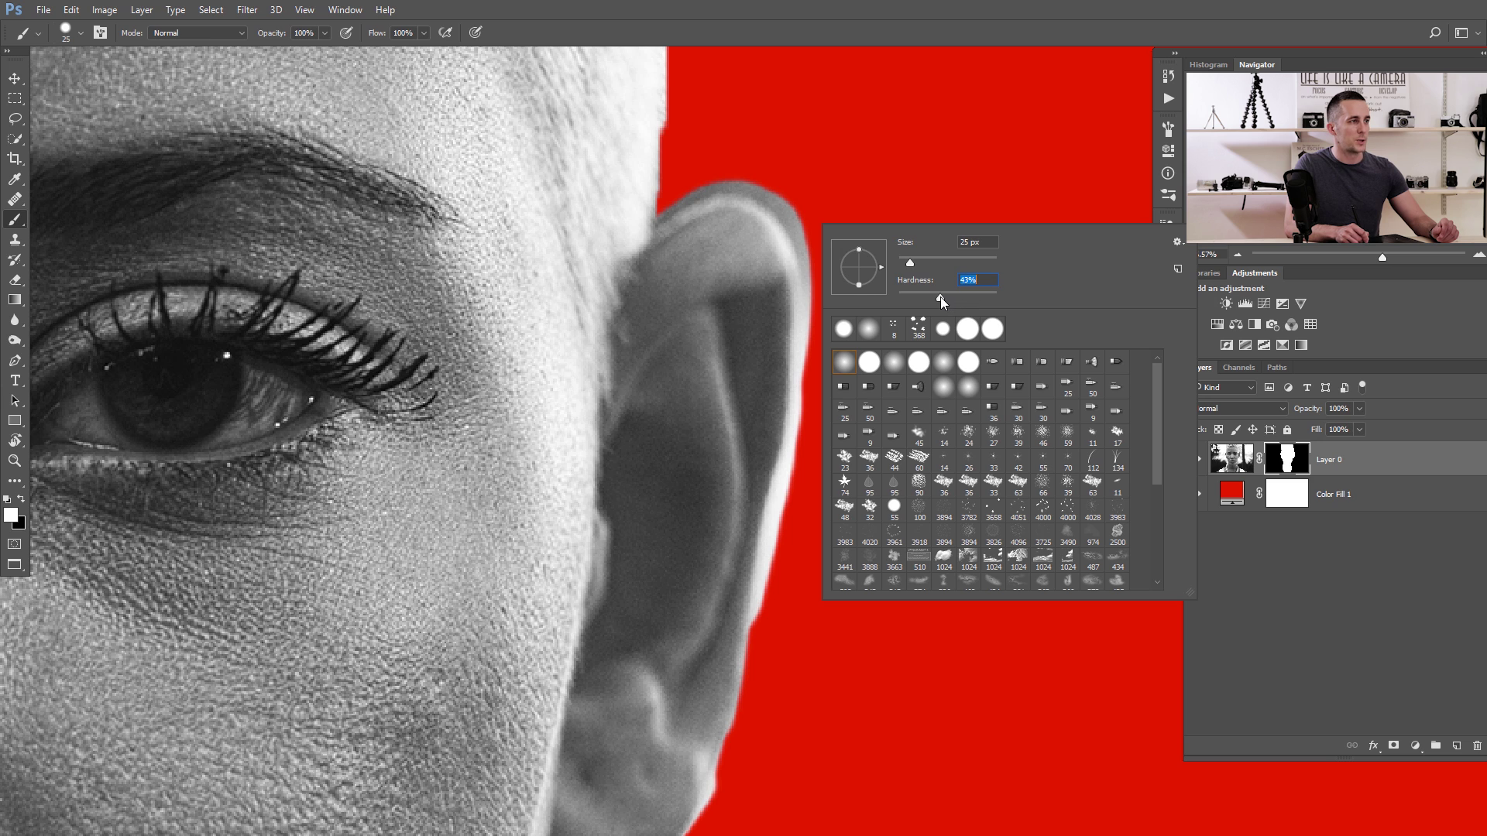
pyautogui.click(802, 142)
pyautogui.press('[')
pyautogui.press('[')
pyautogui.press('[')
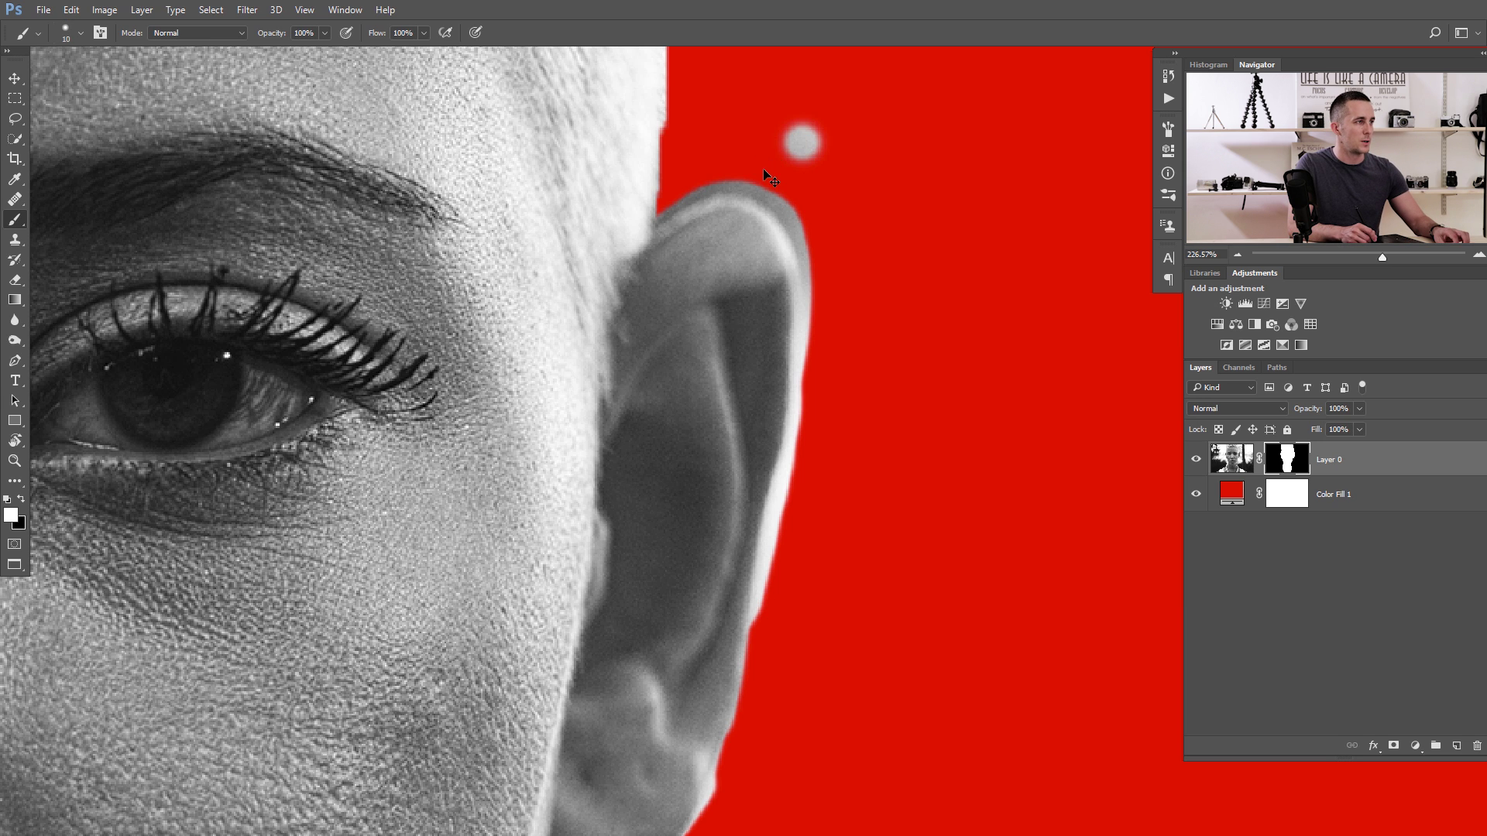
pyautogui.hotkey('ctrl', 'z')
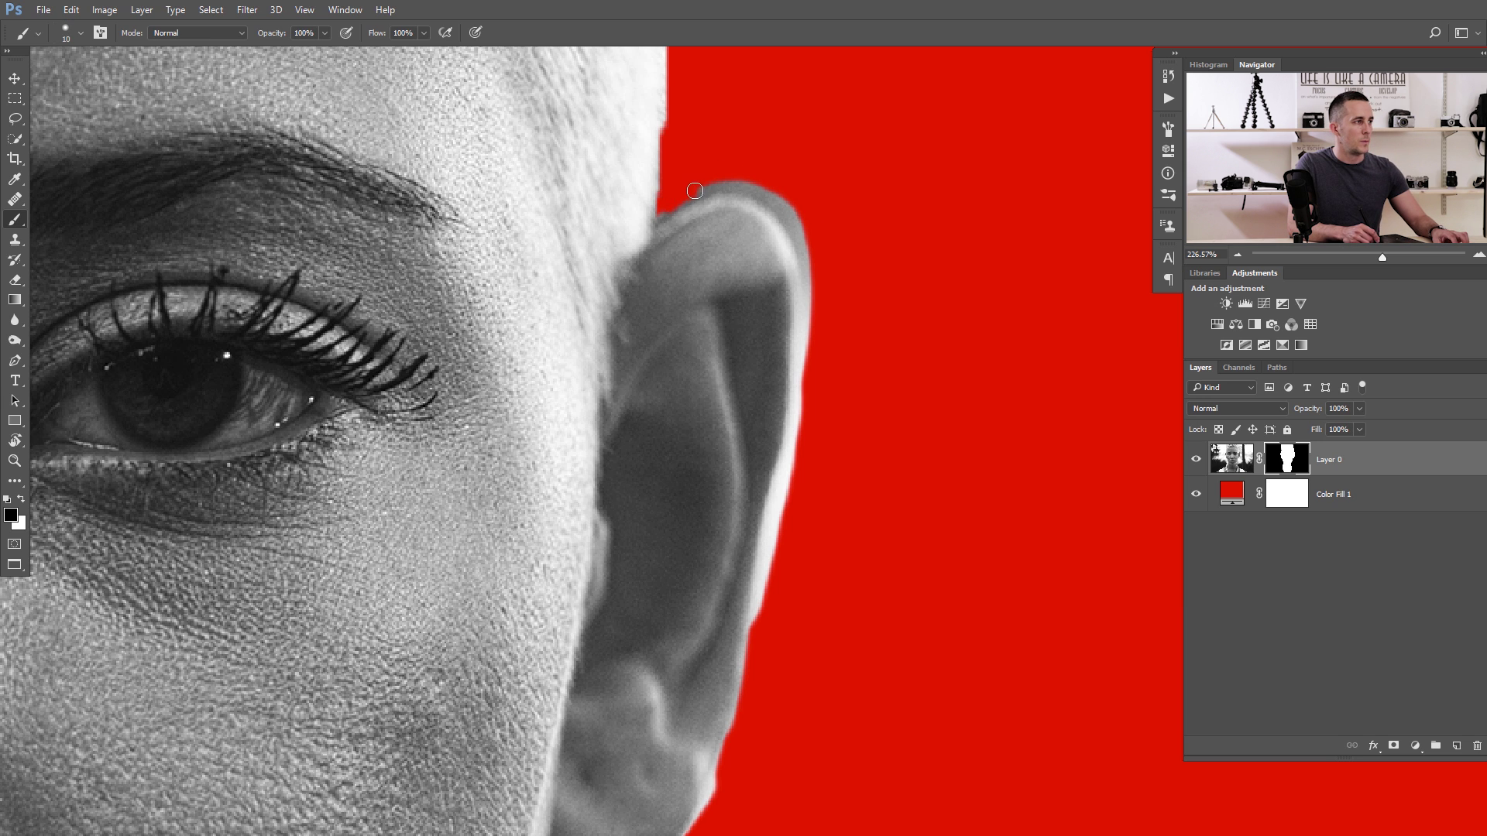
# Step: Paint black on the mask around the right ear's upper and outer rim to hide the background halo, undoing an unwanted stroke
pyautogui.moveTo(761, 199); pyautogui.dragTo(797, 232)
pyautogui.hotkey('ctrl', 'z')
pyautogui.press(']')
pyautogui.press(']')
pyautogui.moveTo(817, 289); pyautogui.dragTo(824, 486)
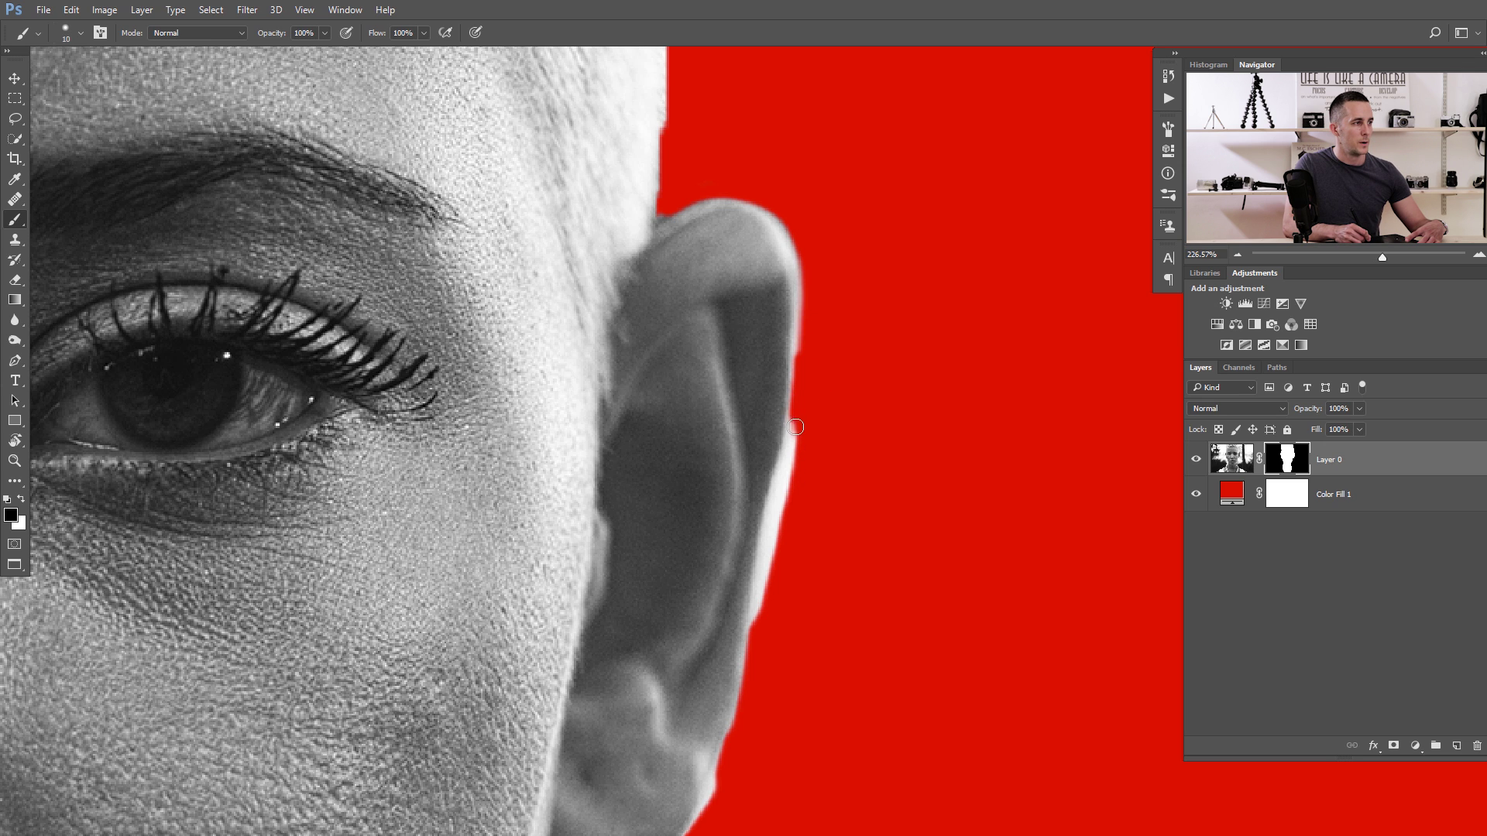
pyautogui.moveTo(793, 410)
pyautogui.mouseDown()
pyautogui.moveTo(757, 654)
pyautogui.moveTo(805, 425)
pyautogui.moveTo(766, 616)
pyautogui.moveTo(766, 575)
pyautogui.mouseUp()
pyautogui.press(']')
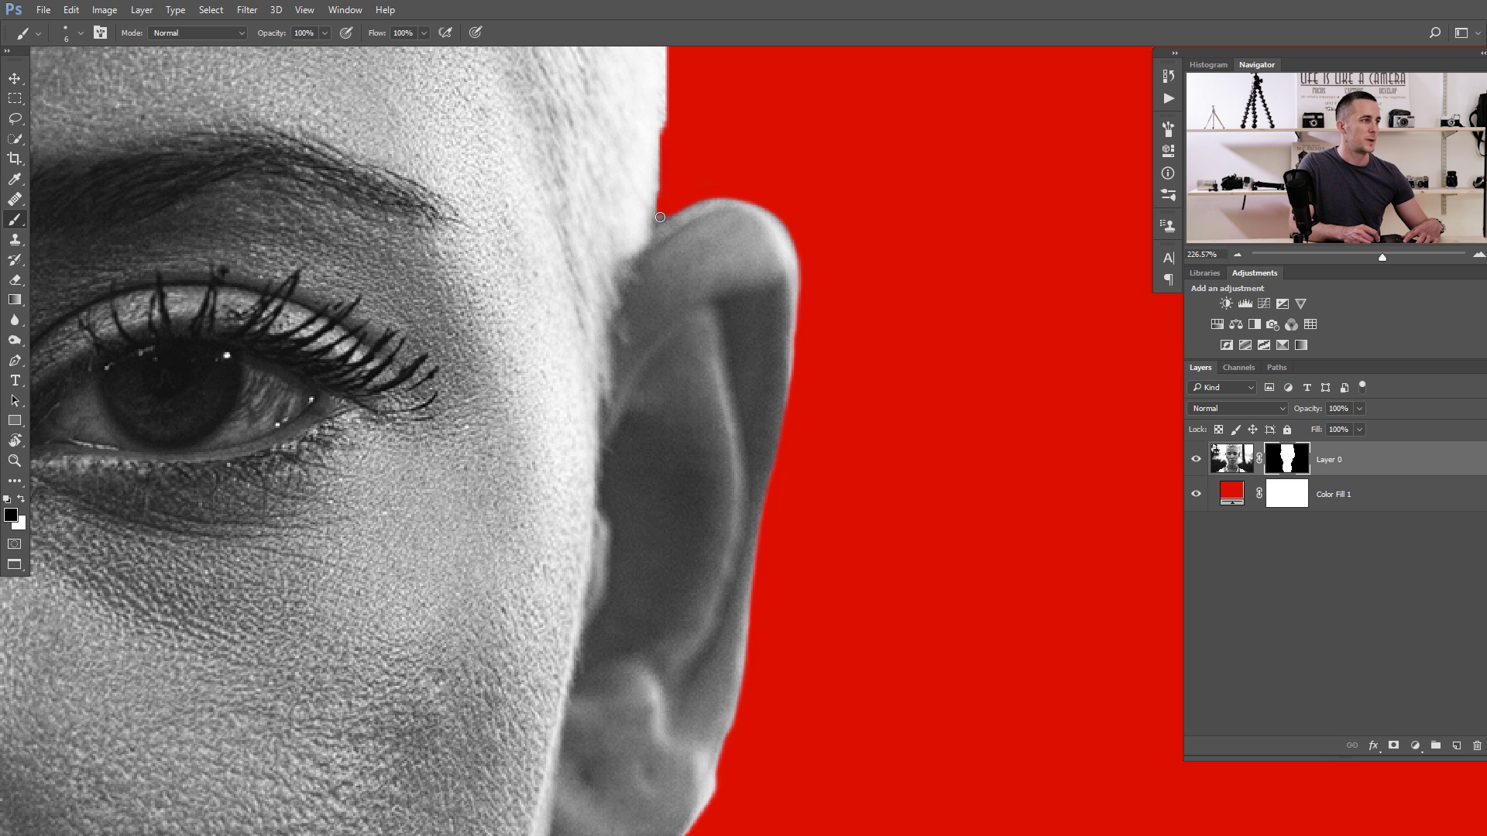
pyautogui.moveTo(664, 177)
pyautogui.mouseDown()
pyautogui.moveTo(671, 299)
pyautogui.moveTo(703, 398)
pyautogui.mouseUp()
# Step: Paint black on the mask along the right edge of the hair and temple with a 40 px brush to straighten it
pyautogui.scroll(-7, 673, 329)
pyautogui.press(']')
pyautogui.press(']')
pyautogui.press(']')
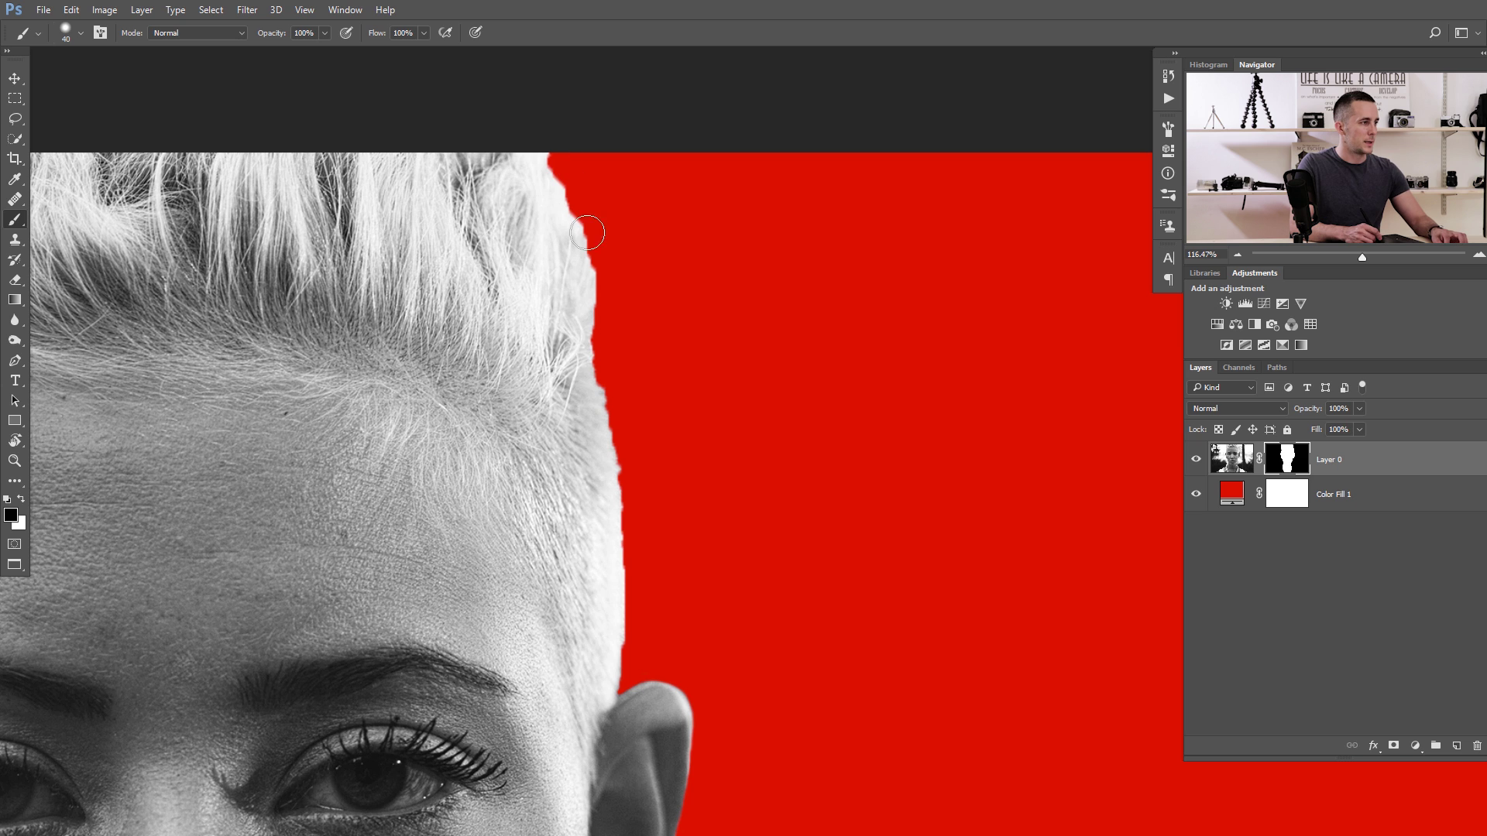
pyautogui.moveTo(576, 153); pyautogui.dragTo(622, 565)
pyautogui.rightClick(767, 570)
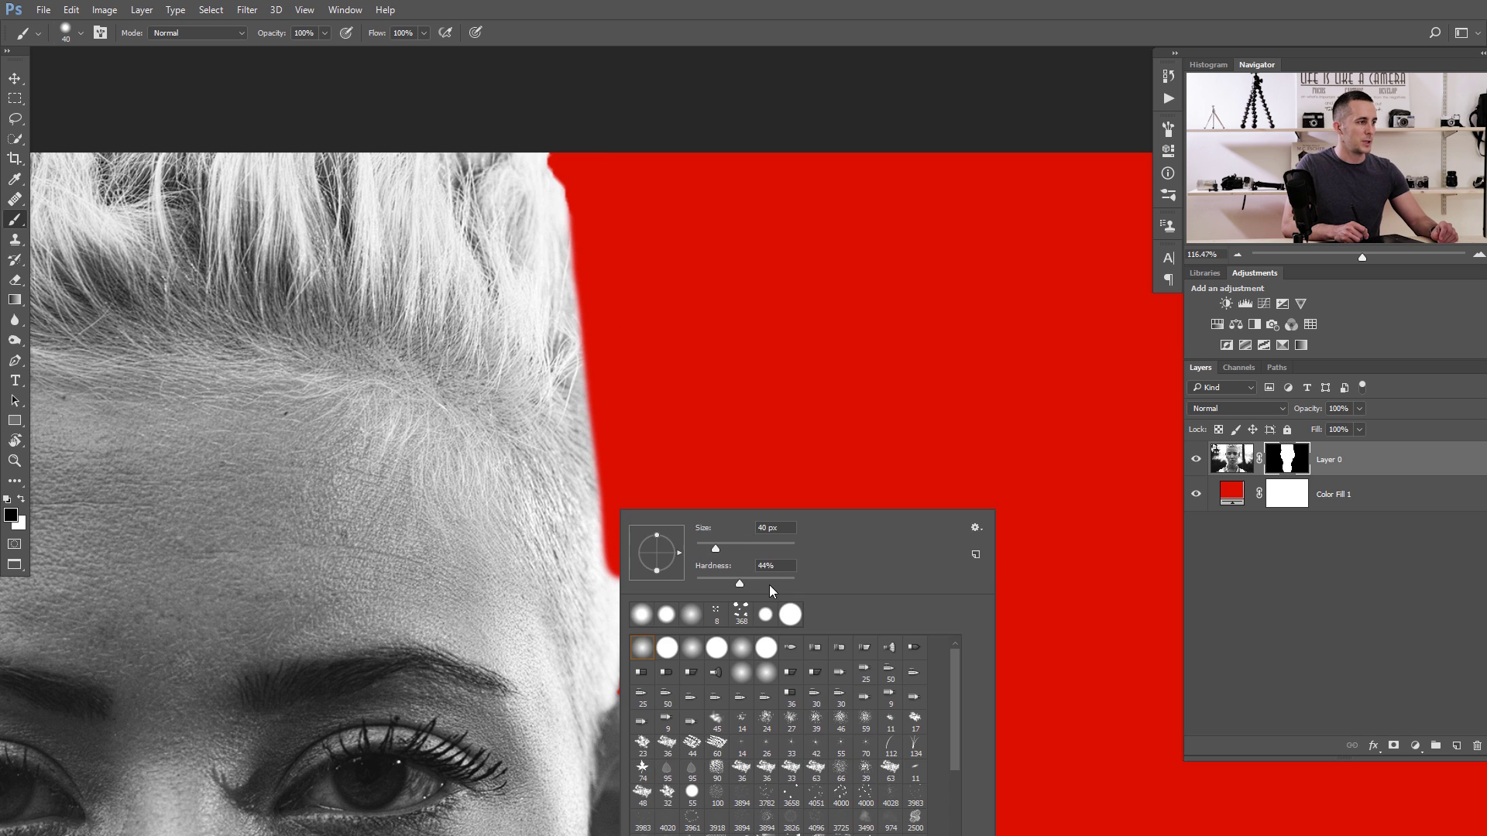
pyautogui.click(642, 290)
# Step: Reduce the brush to about 10 px and paint black on the mask to hide the leftover fringe where the temple meets the right ear
pyautogui.moveTo(540, 270)
pyautogui.mouseDown()
pyautogui.moveTo(760, 252)
pyautogui.moveTo(558, 287)
pyautogui.mouseUp()
pyautogui.moveTo(652, 323); pyautogui.dragTo(721, 345)
pyautogui.moveTo(738, 174); pyautogui.dragTo(777, 567)
pyautogui.moveTo(749, 509)
pyautogui.mouseDown()
pyautogui.moveTo(736, 322)
pyautogui.moveTo(782, 386)
pyautogui.mouseUp()
pyautogui.press('[')
pyautogui.press('[')
pyautogui.press('[')
pyautogui.moveTo(777, 463); pyautogui.dragTo(787, 405)
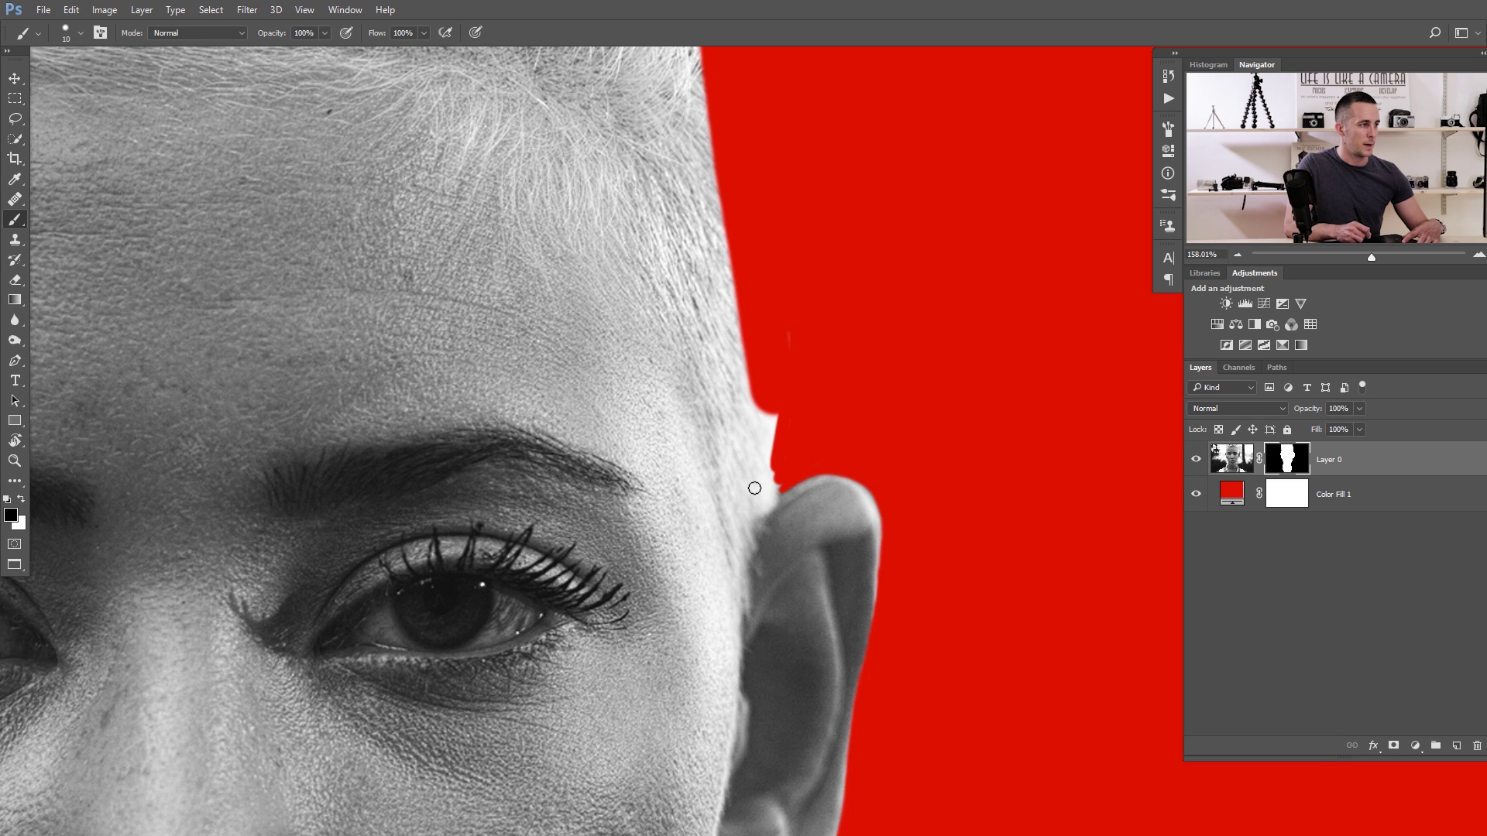
pyautogui.moveTo(777, 432); pyautogui.dragTo(768, 483)
pyautogui.press(']')
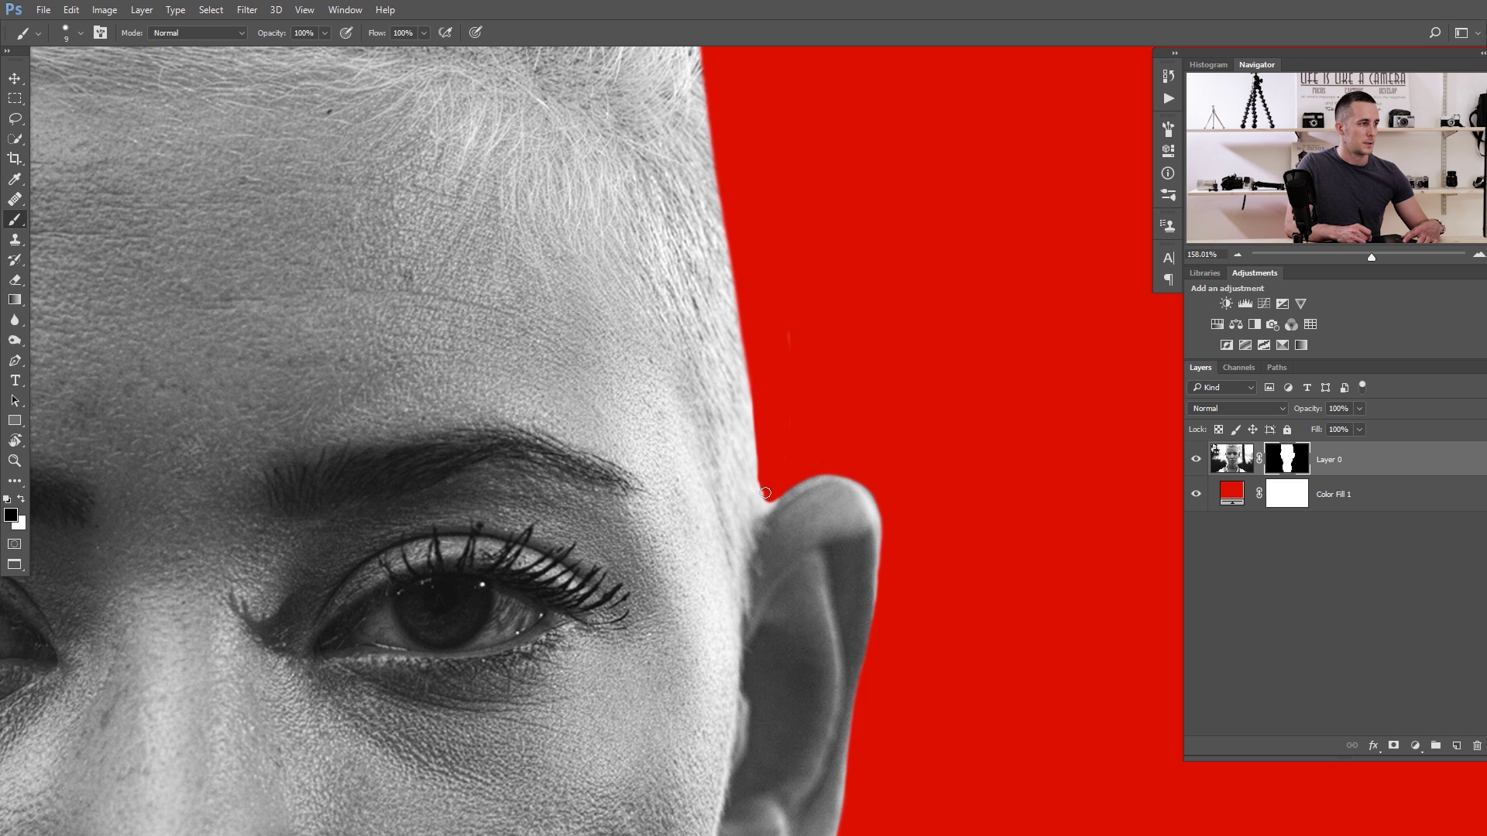
pyautogui.press('[')
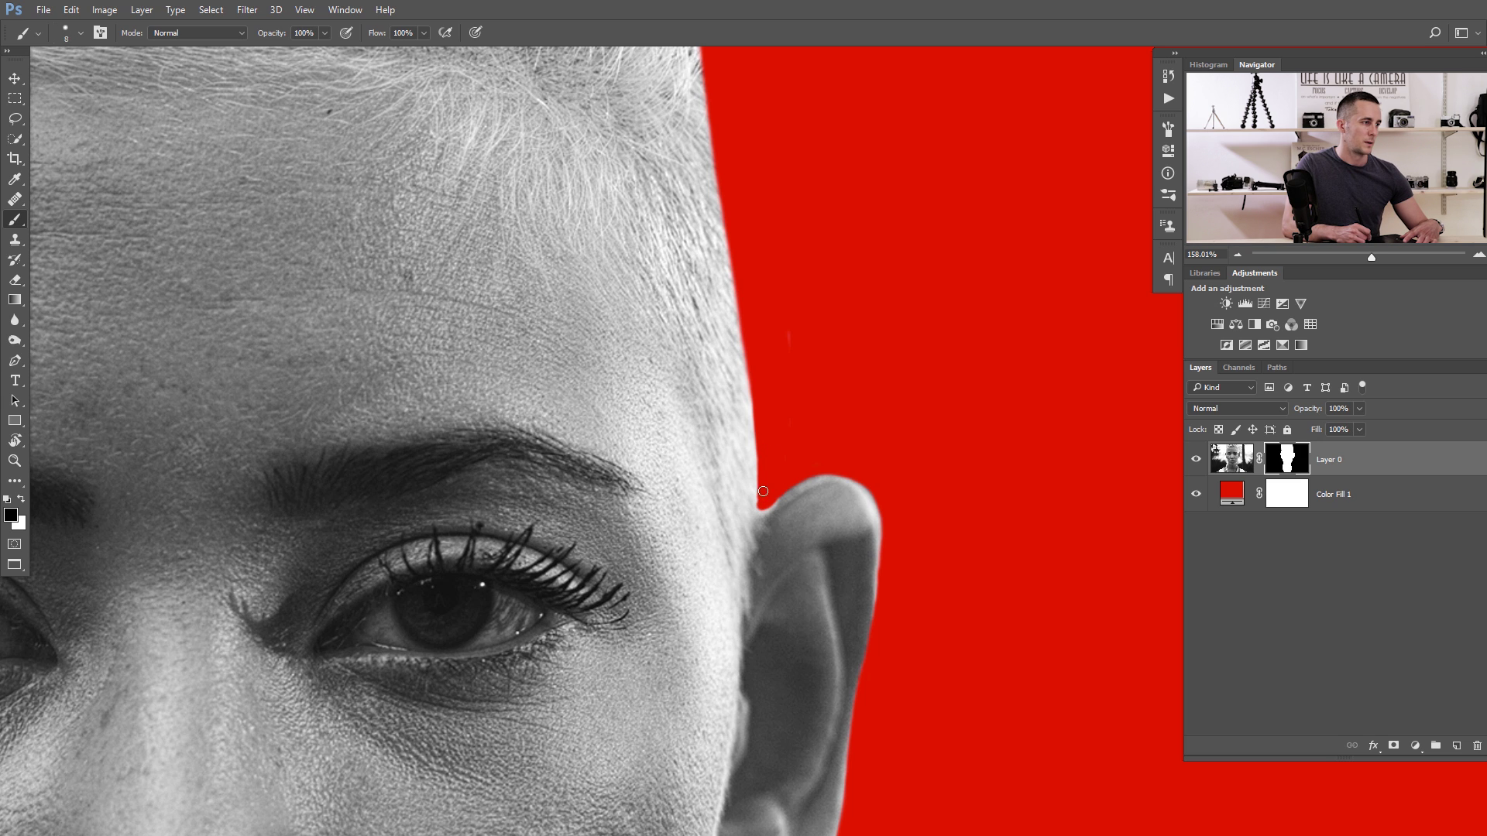
# Step: Enlarge the brush to 40 px, undo the unwanted stroke and paint white on the mask to restore the left side of the hair
pyautogui.press(']')
pyautogui.press(']')
pyautogui.scroll(-5, 829, 322)
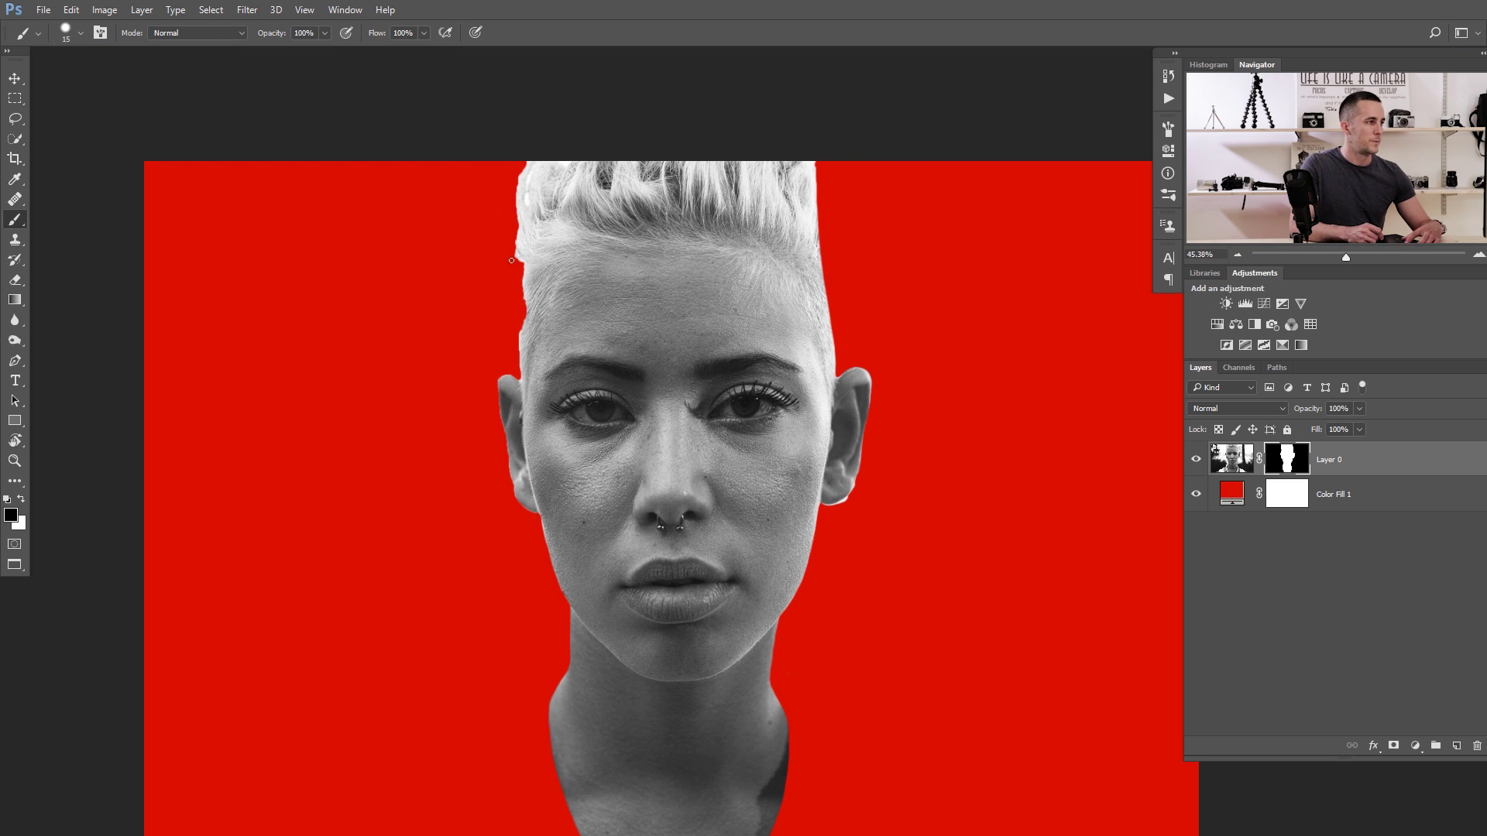
pyautogui.moveTo(502, 297); pyautogui.dragTo(565, 333)
pyautogui.press(']')
pyautogui.moveTo(552, 202); pyautogui.dragTo(557, 323)
pyautogui.hotkey('ctrl', 'z')
pyautogui.press('x')
pyautogui.moveTo(555, 227); pyautogui.dragTo(558, 358)
pyautogui.press('x')
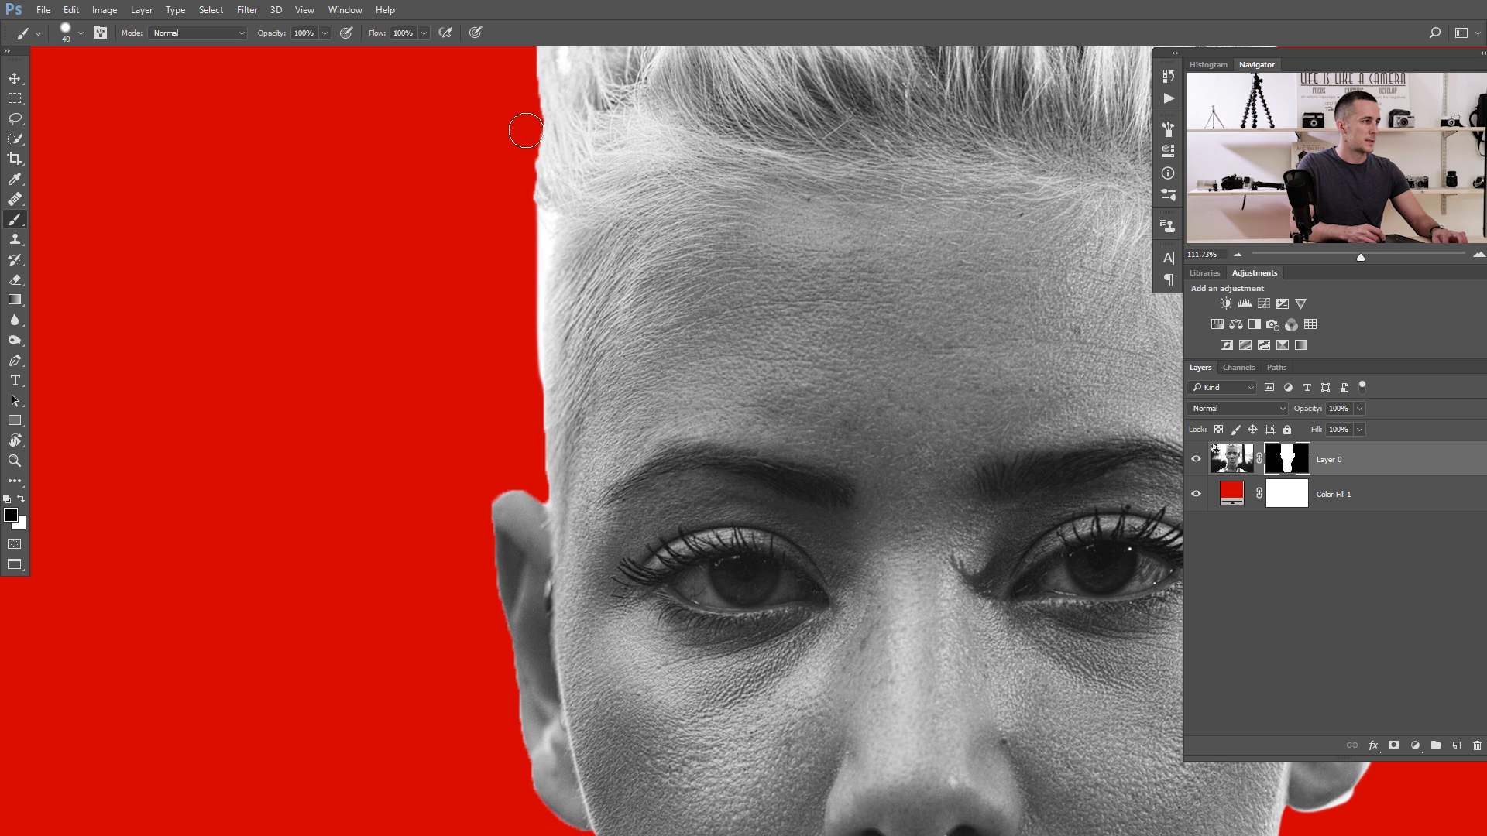
# Step: Even out the mask's left hairline with white, and trim it in black with a straight stroke down to the ear
pyautogui.moveTo(558, 122)
pyautogui.mouseDown()
pyautogui.moveTo(563, 348)
pyautogui.moveTo(569, 329)
pyautogui.mouseUp()
pyautogui.press('x')
pyautogui.moveTo(560, 175); pyautogui.dragTo(564, 395)
pyautogui.press('x')
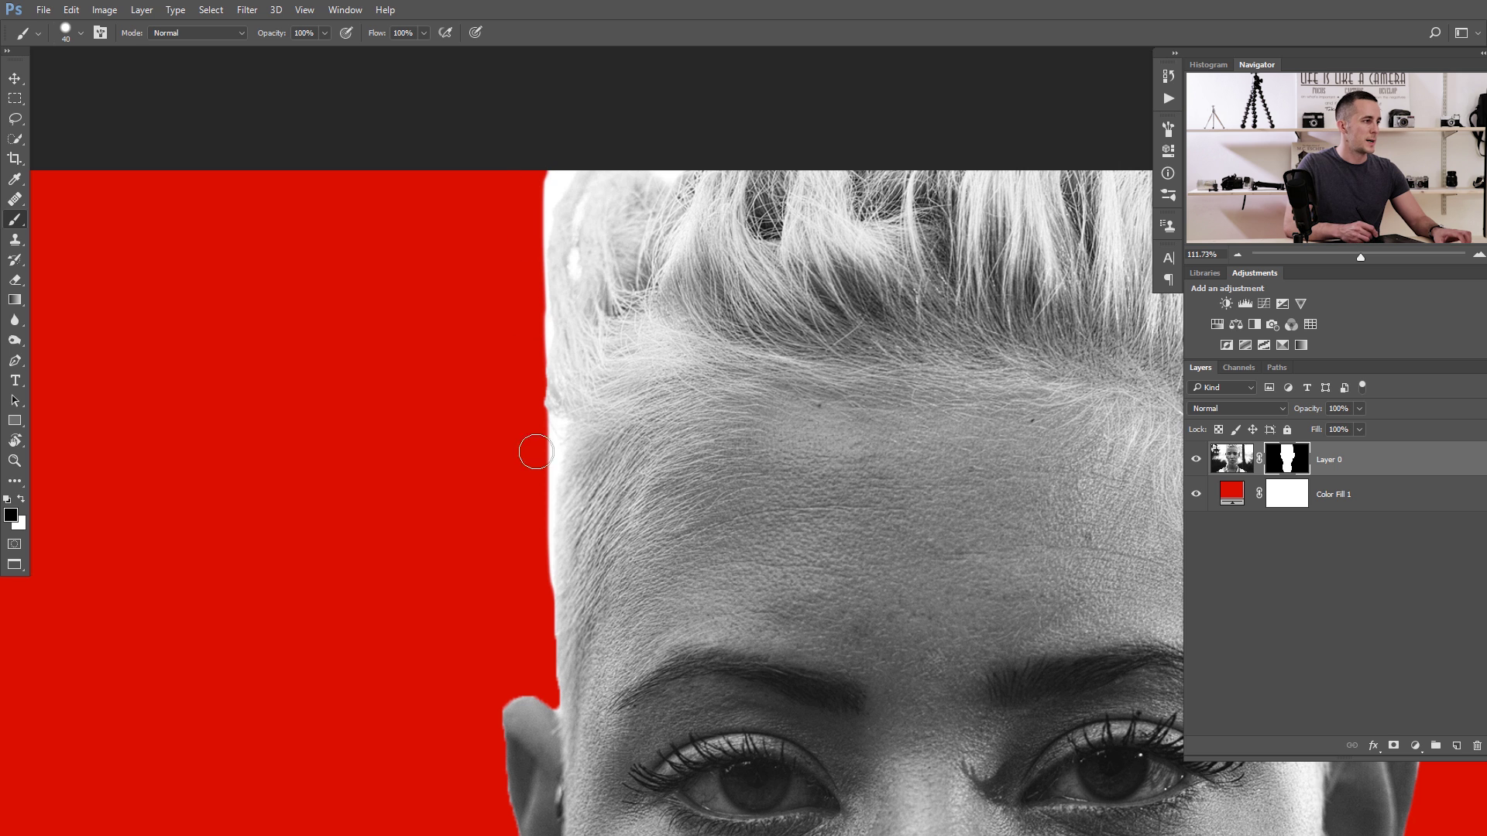
pyautogui.keyDown('shift'); pyautogui.click(542, 654); pyautogui.keyUp('shift')
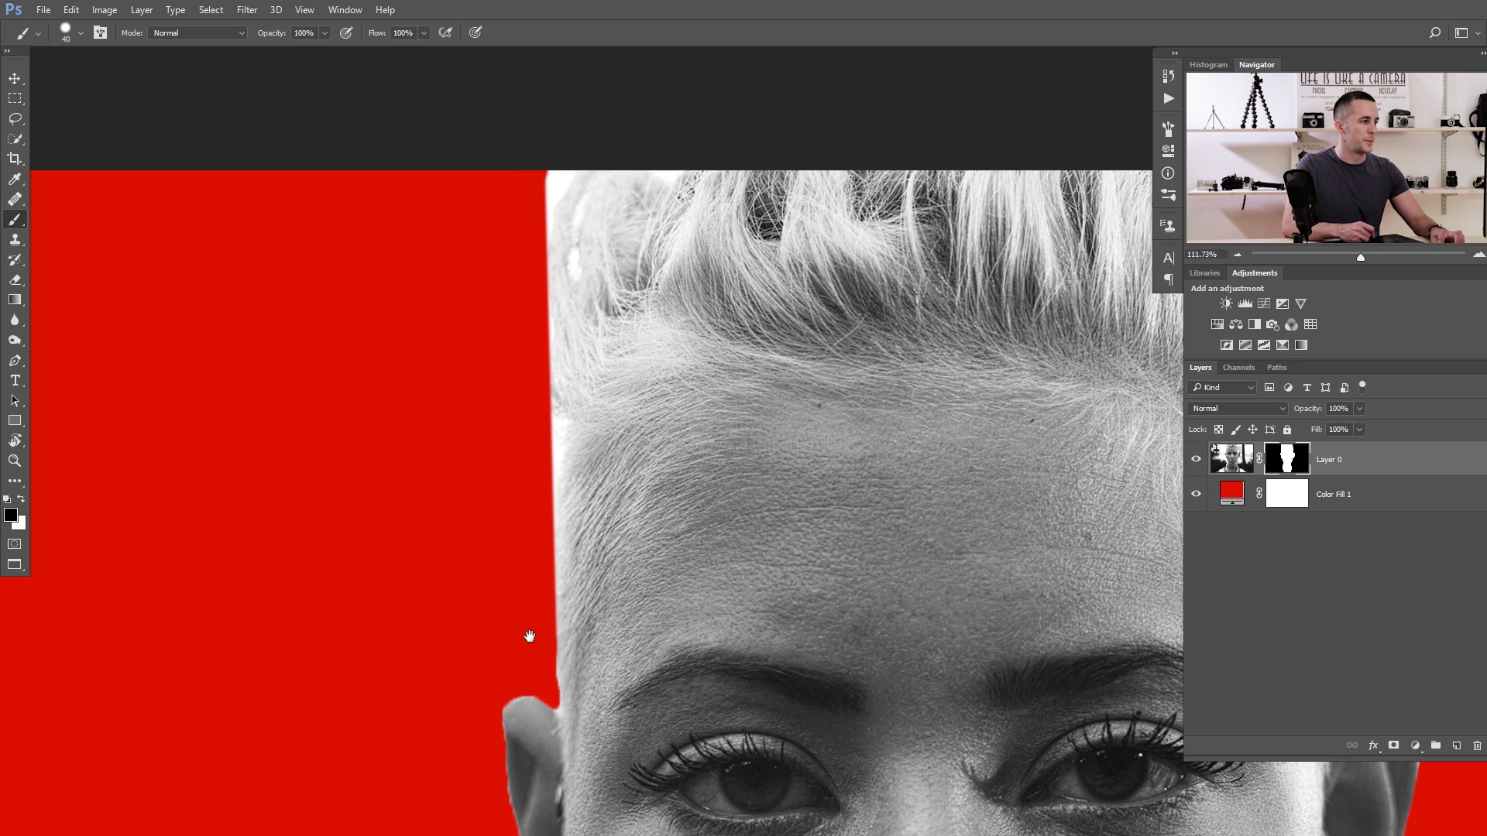
# Step: Paint black on the mask in the notch between the left temple and the ear with a 6 px brush
pyautogui.scroll(-5, 531, 630)
pyautogui.click(581, 429)
pyautogui.press('[')
pyautogui.press('[')
pyautogui.press('[')
pyautogui.keyDown('shift'); pyautogui.click(574, 434); pyautogui.keyUp('shift')
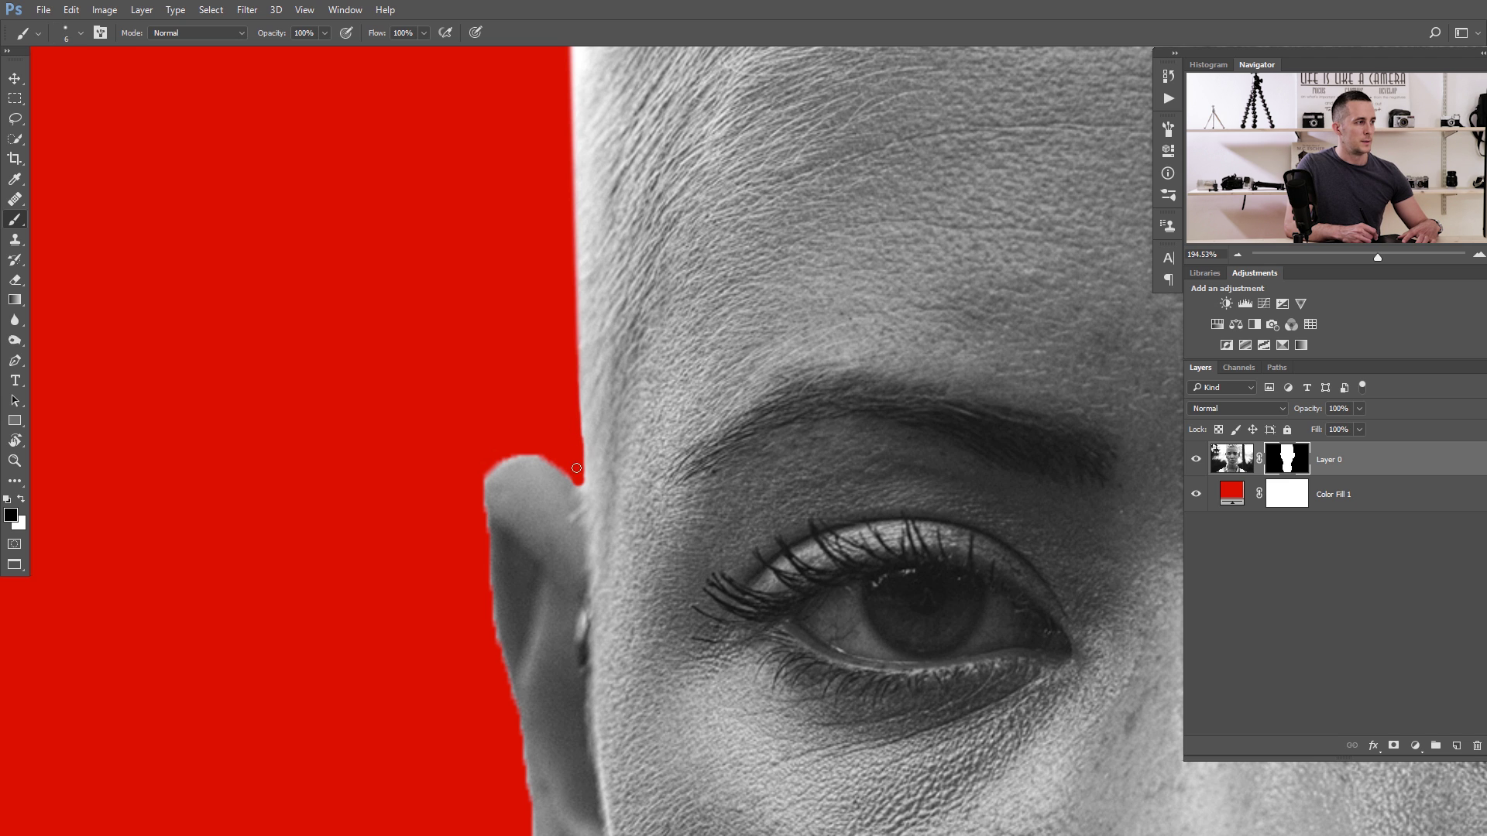
# Step: Paint black on the mask around the left ear's upper rim with a 9 px brush to smooth its outline
pyautogui.press(']')
pyautogui.press(']')
pyautogui.press(']')
pyautogui.press(']')
pyautogui.press(']')
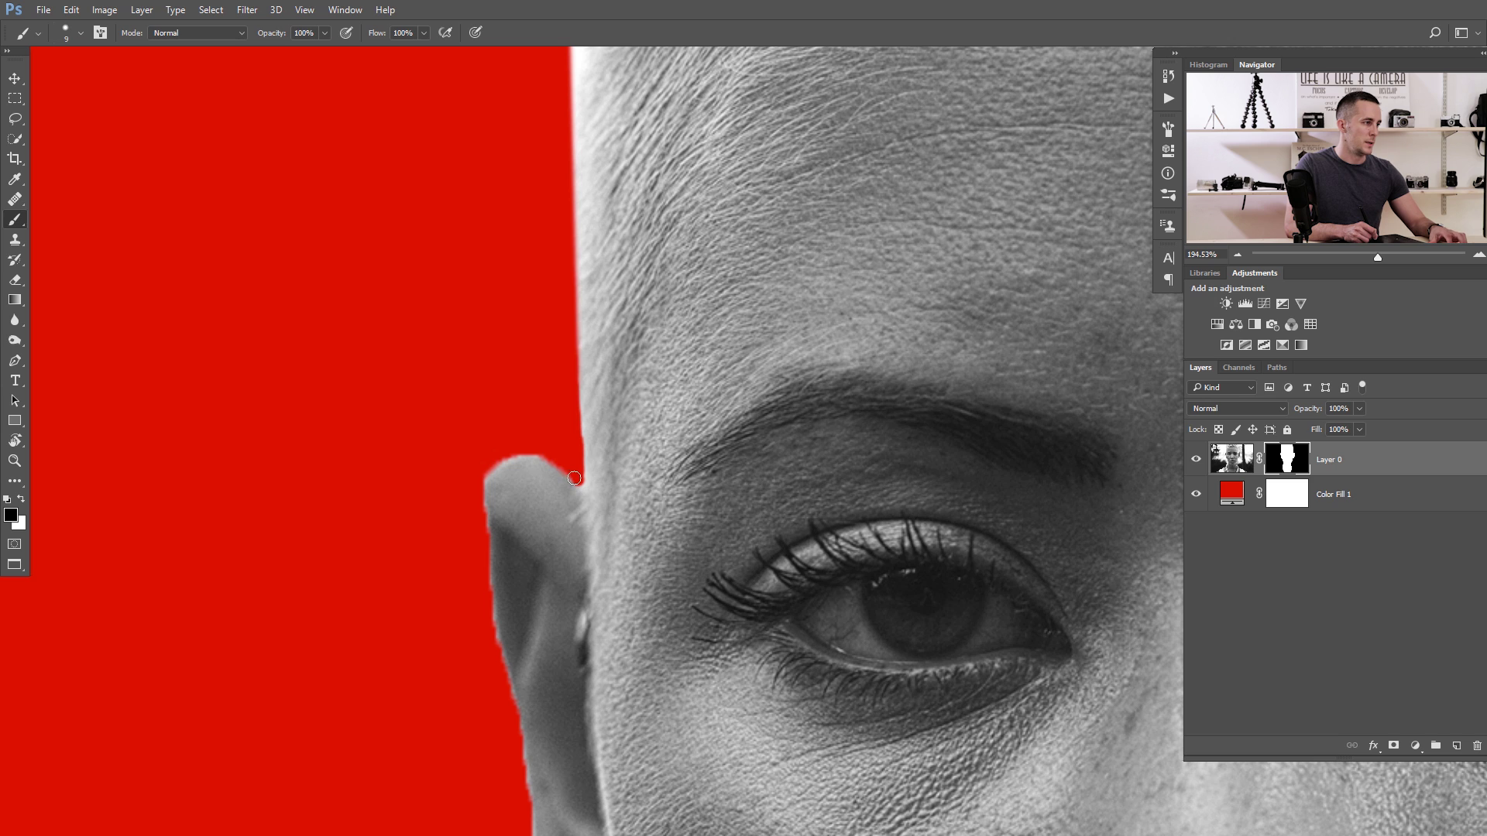
pyautogui.moveTo(530, 450)
pyautogui.mouseDown()
pyautogui.moveTo(492, 461)
pyautogui.moveTo(541, 444)
pyautogui.moveTo(563, 462)
pyautogui.moveTo(515, 455)
pyautogui.moveTo(483, 506)
pyautogui.mouseUp()
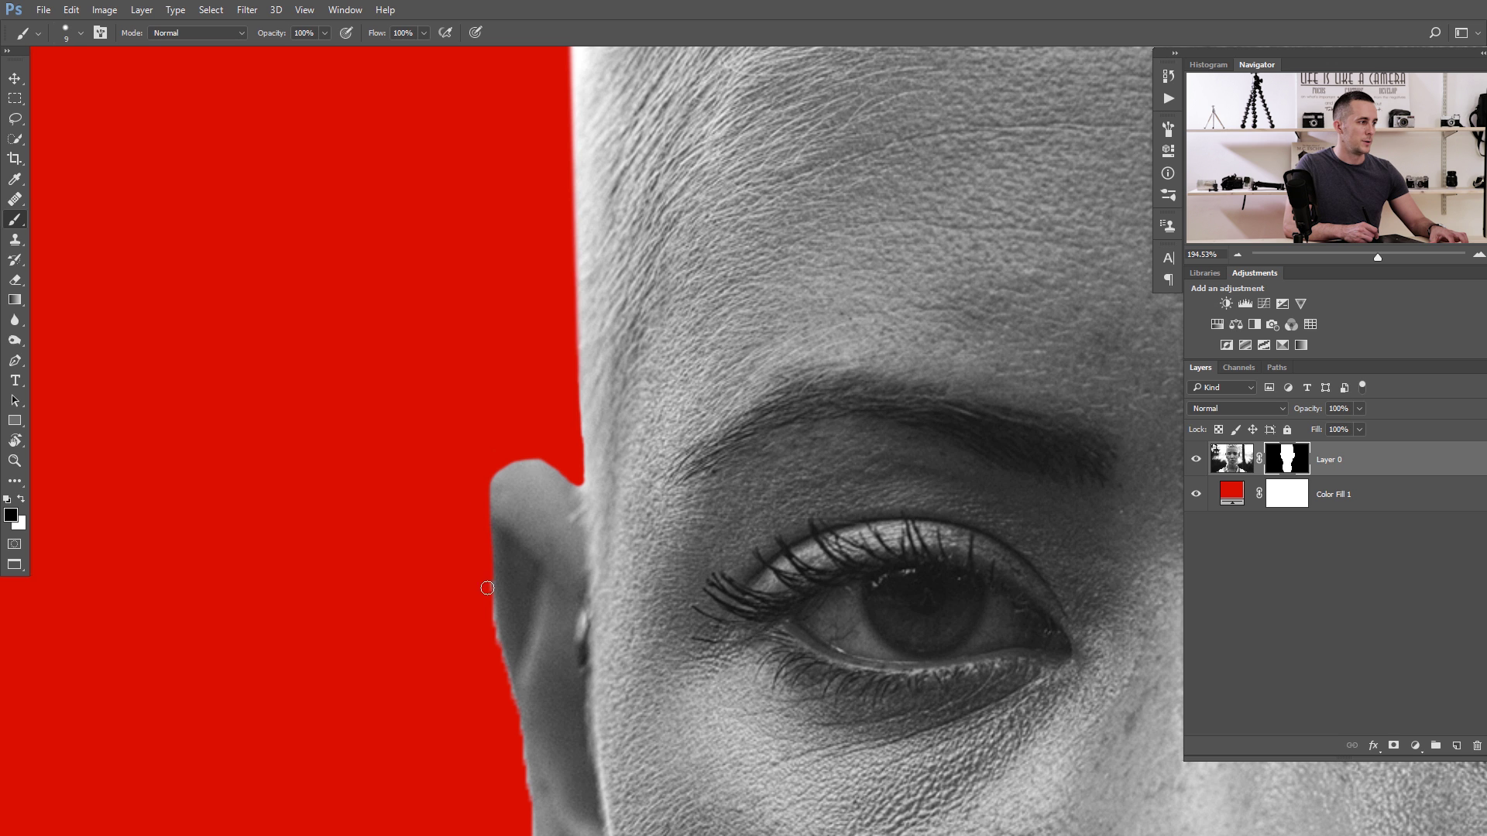
# Step: Smooth the left ear's outer edge down toward the lobe by painting black on the mask with a 25 px brush
pyautogui.scroll(-5, 491, 617)
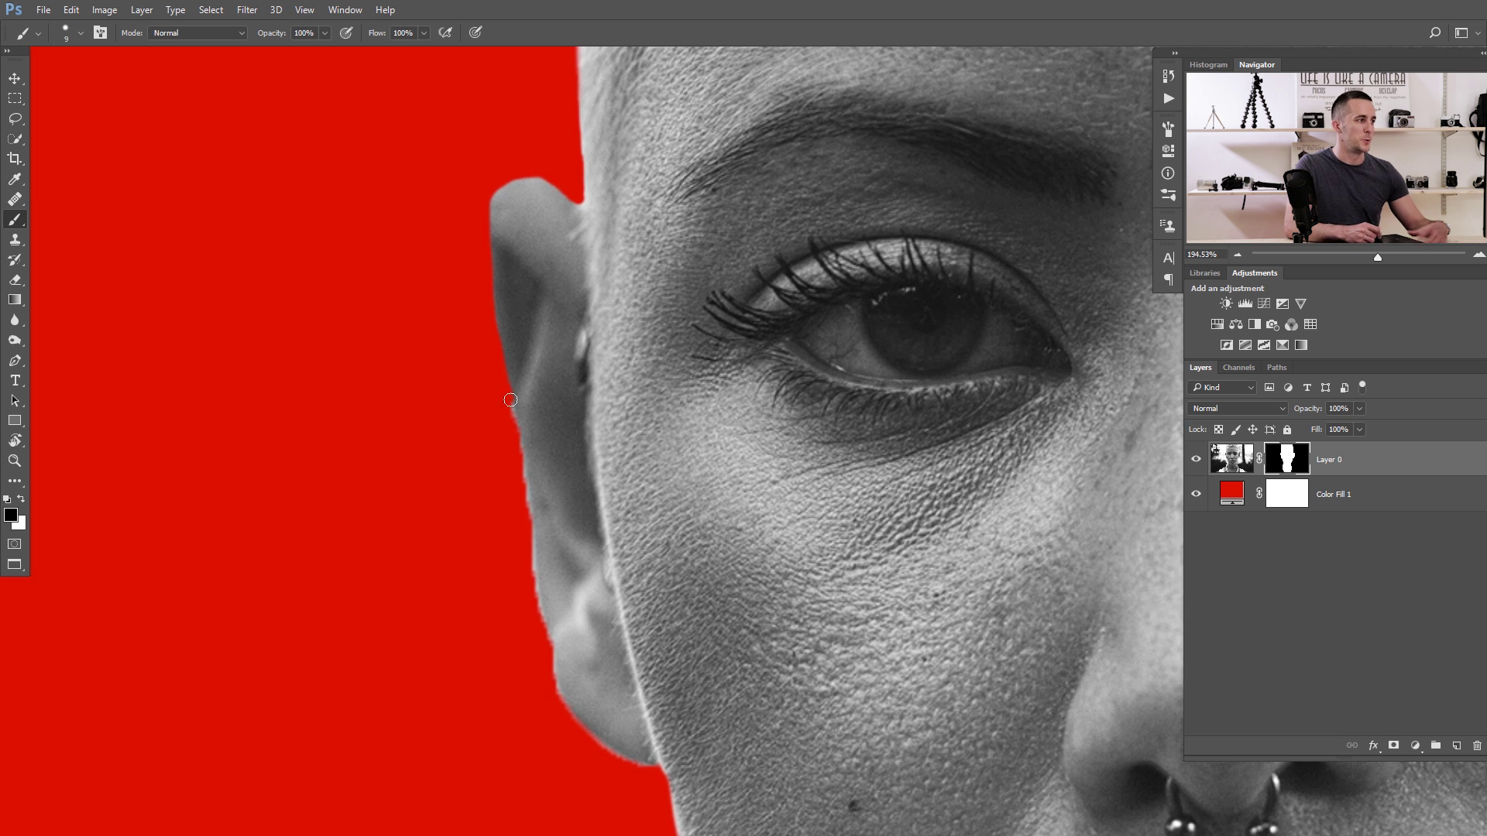
pyautogui.press(']')
pyautogui.press(']')
pyautogui.press(']')
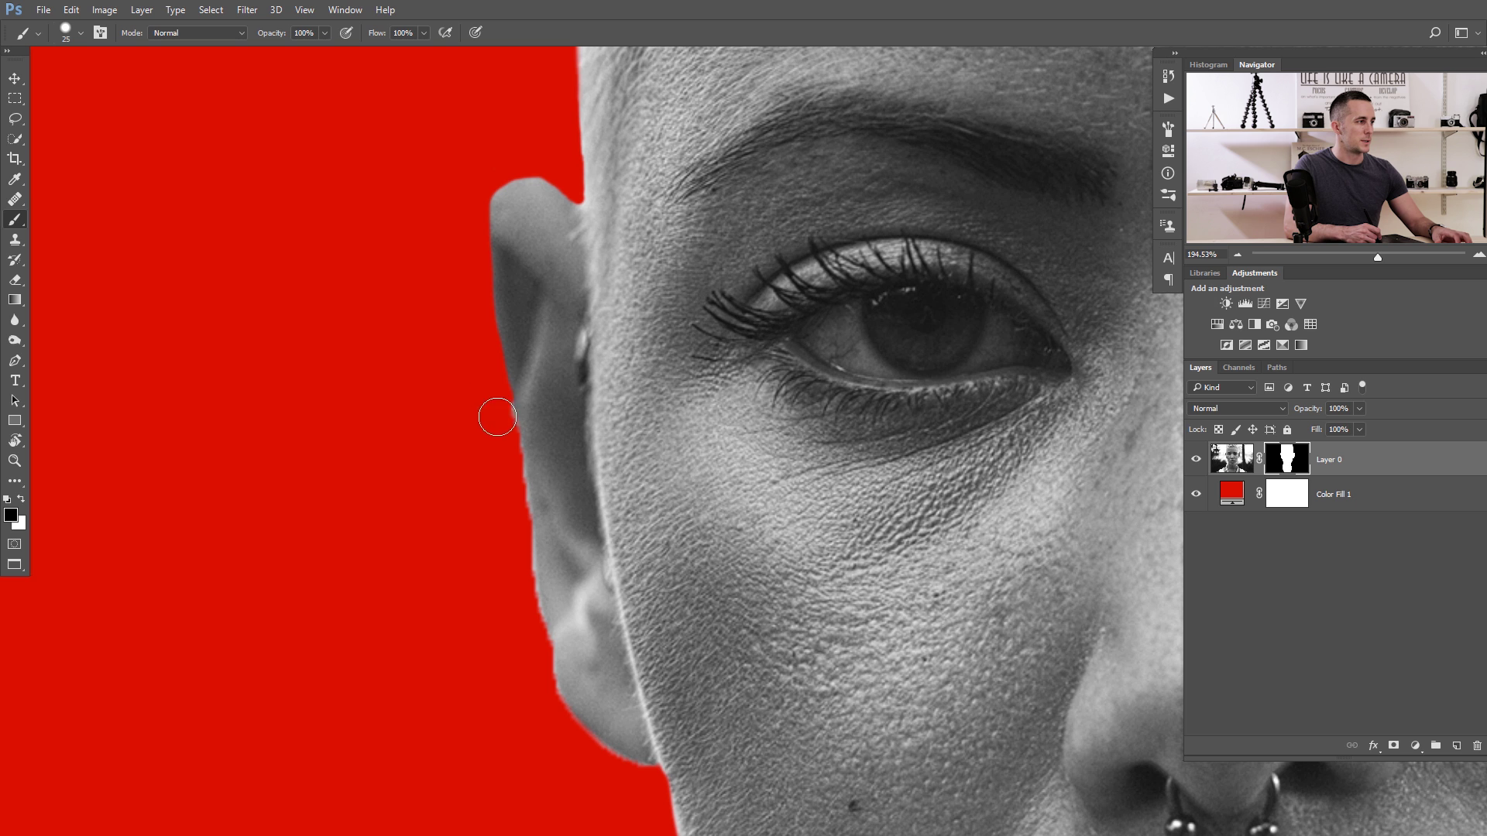
pyautogui.moveTo(498, 418); pyautogui.dragTo(523, 657)
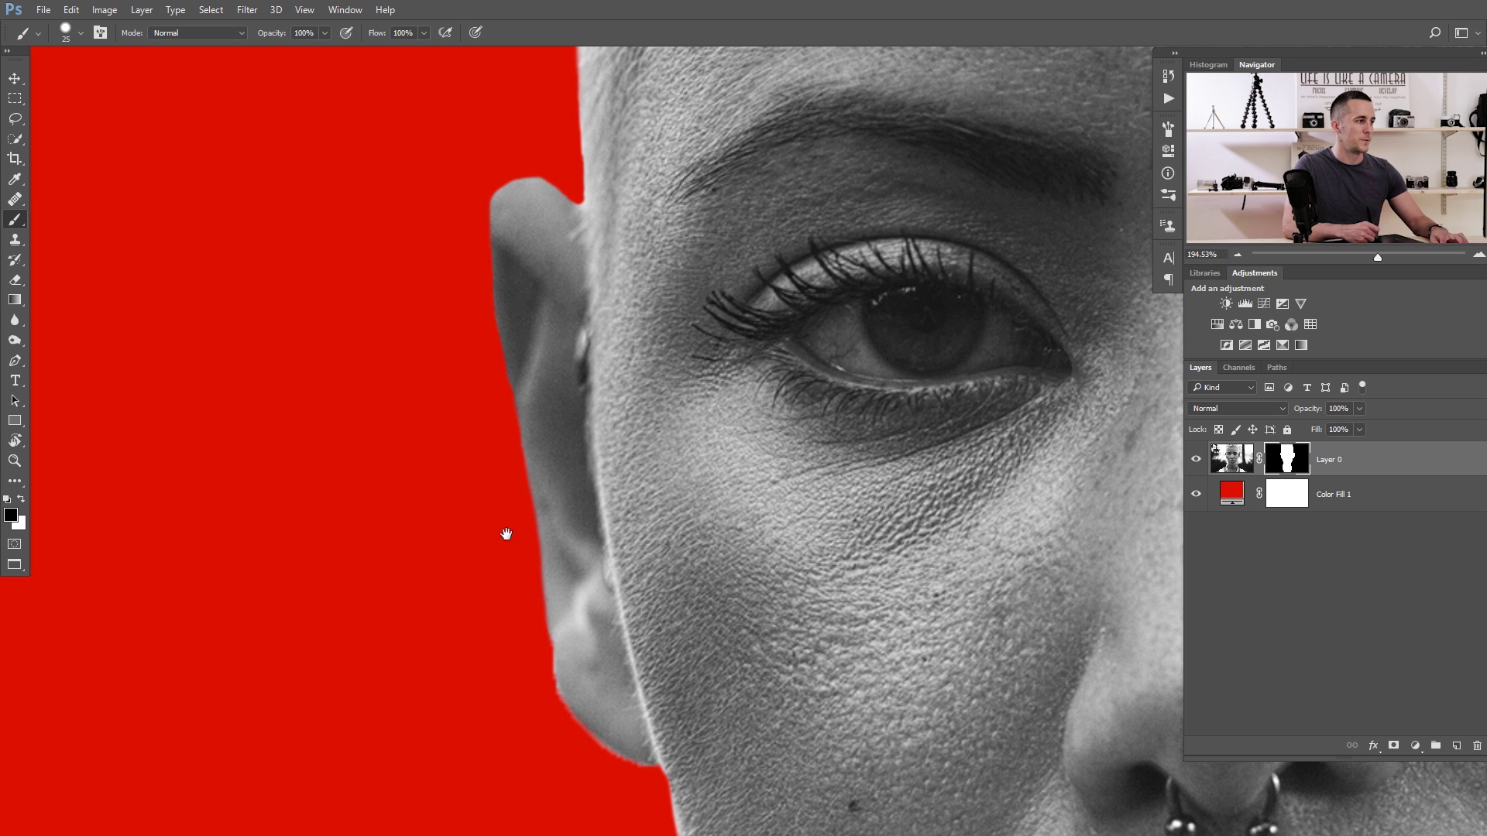
# Step: Round off the left earlobe's edge by painting black on the mask with a 15 px brush
pyautogui.scroll(-4, 524, 657)
pyautogui.press('[')
pyautogui.press('[')
pyautogui.moveTo(542, 419)
pyautogui.mouseDown()
pyautogui.moveTo(573, 497)
pyautogui.moveTo(650, 551)
pyautogui.mouseUp()
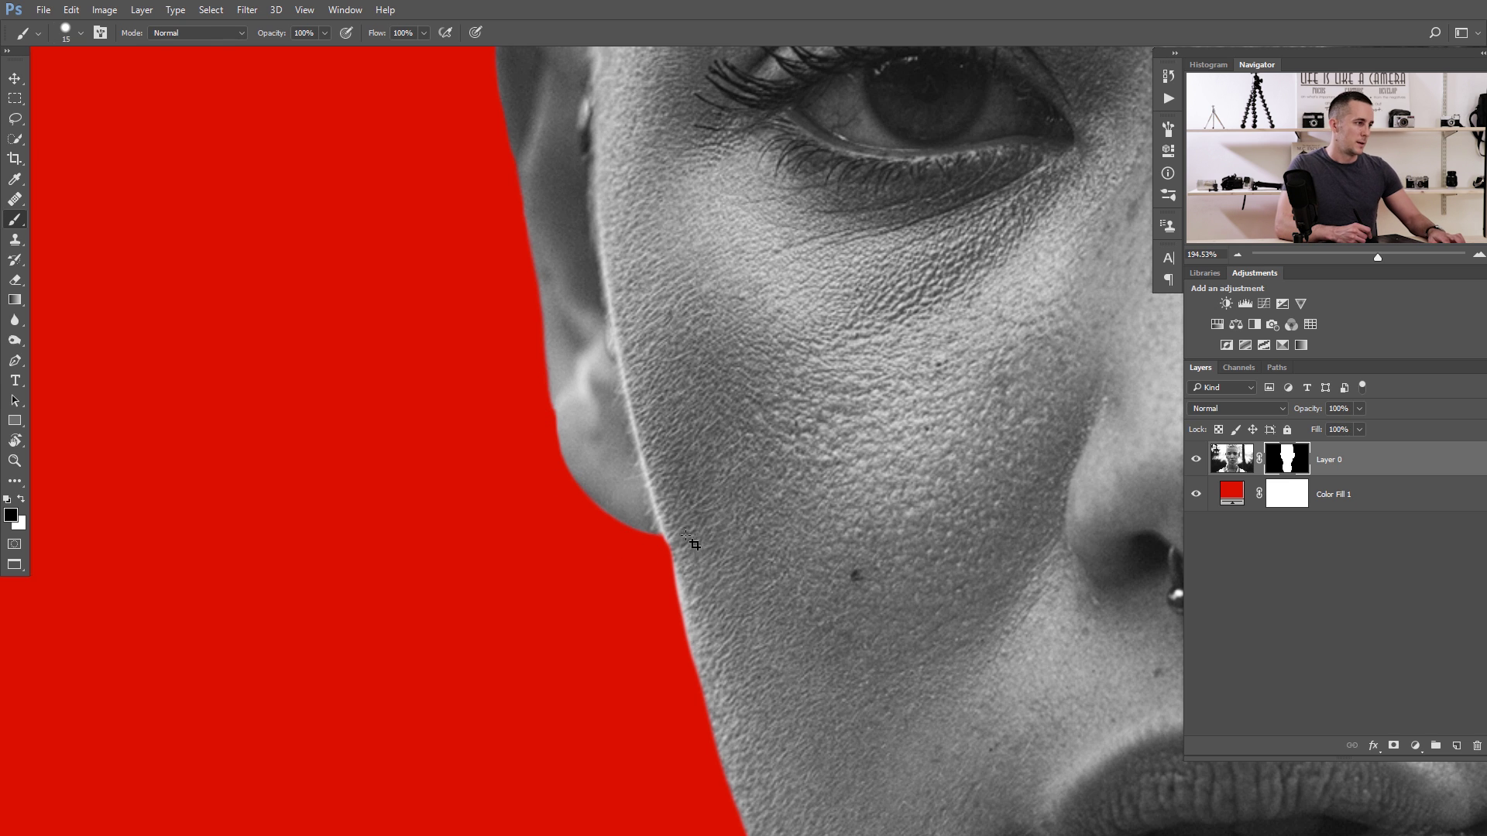
# Step: Paint white on the mask below the left earlobe to restore the cheek edge, and return the brush colour to black
pyautogui.press('c')
pyautogui.press('b')
pyautogui.press('x')
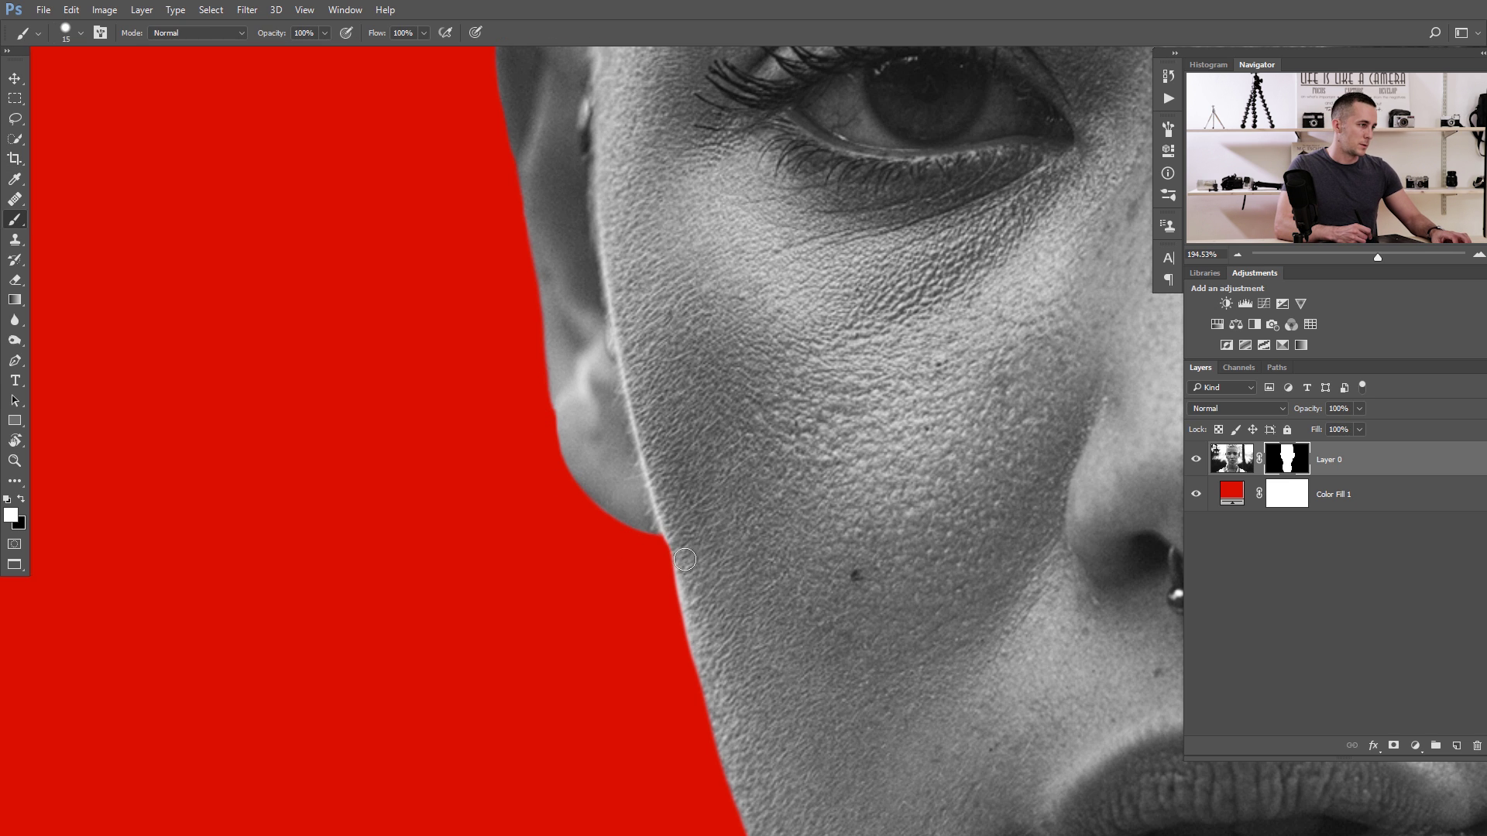
pyautogui.moveTo(729, 569); pyautogui.dragTo(713, 575)
pyautogui.moveTo(713, 576); pyautogui.dragTo(662, 342)
pyautogui.moveTo(748, 468); pyautogui.dragTo(794, 469)
pyautogui.press('x')
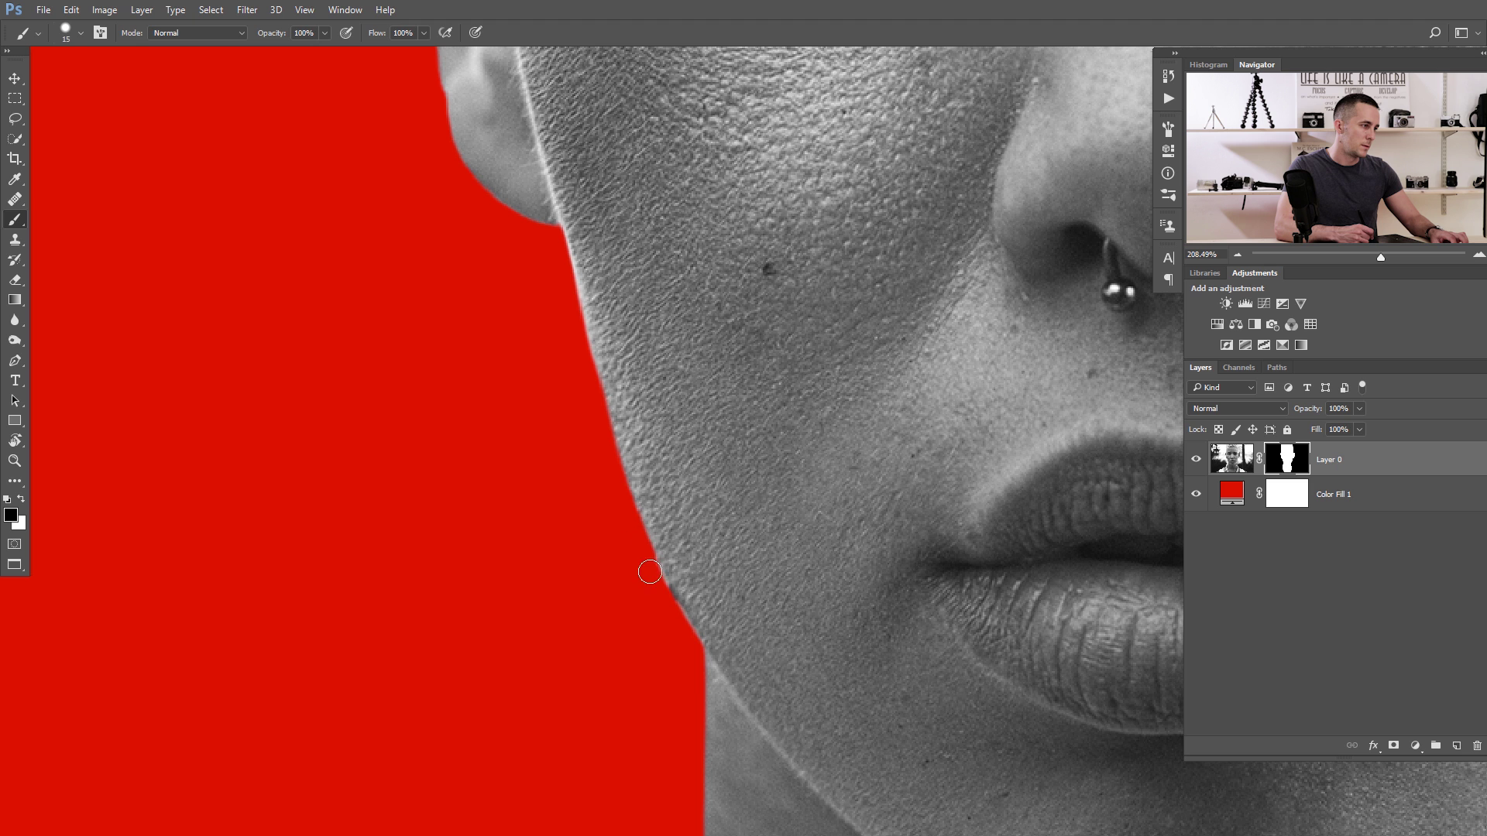
# Step: Paint white on the mask to restore a straight right side of the hair, undoing the stray dab above the ear
pyautogui.hotkey('ctrl', '0')
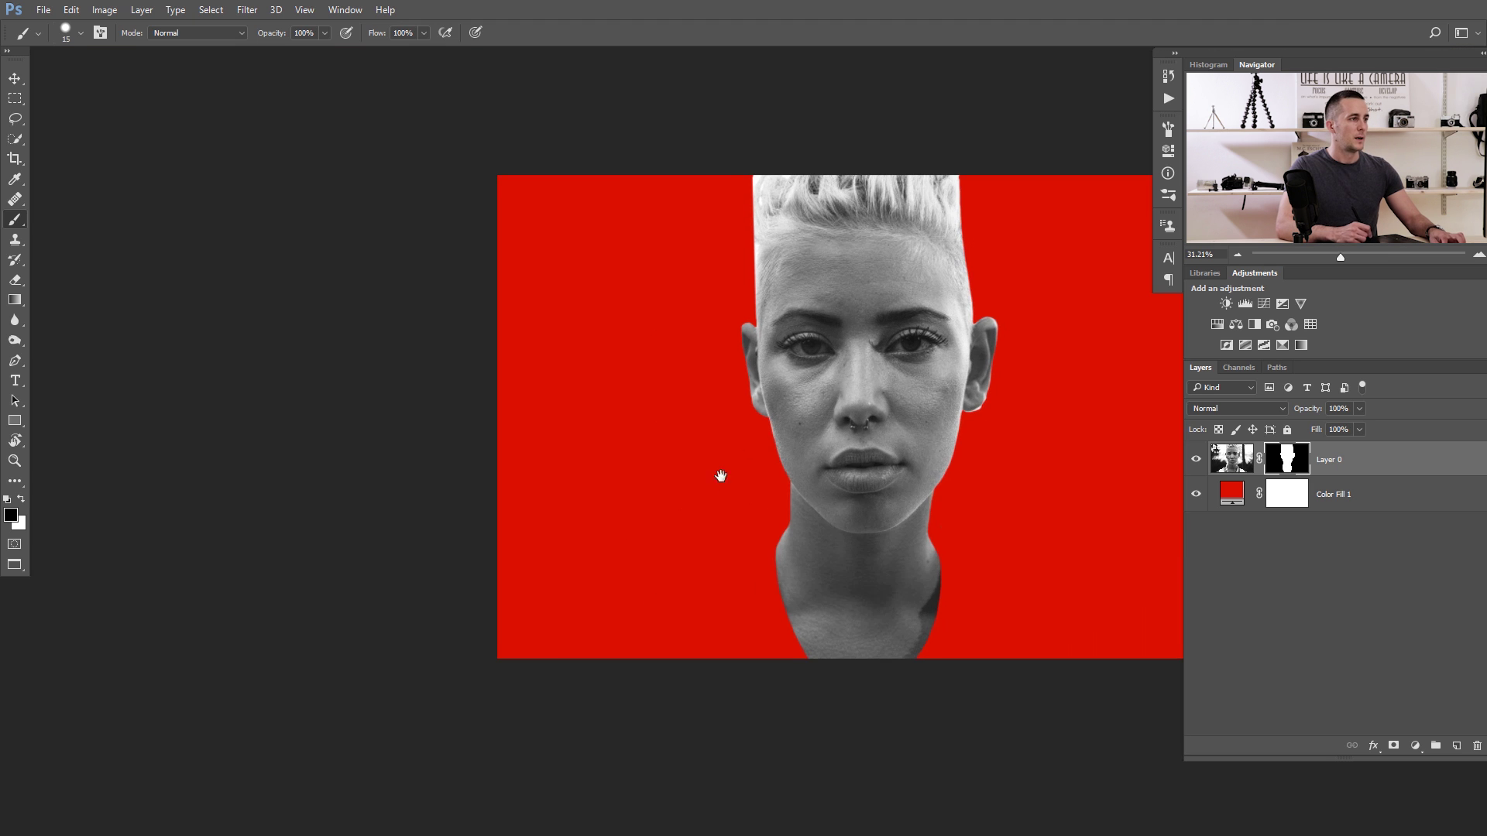
pyautogui.scroll(5, 767, 335)
pyautogui.press('x')
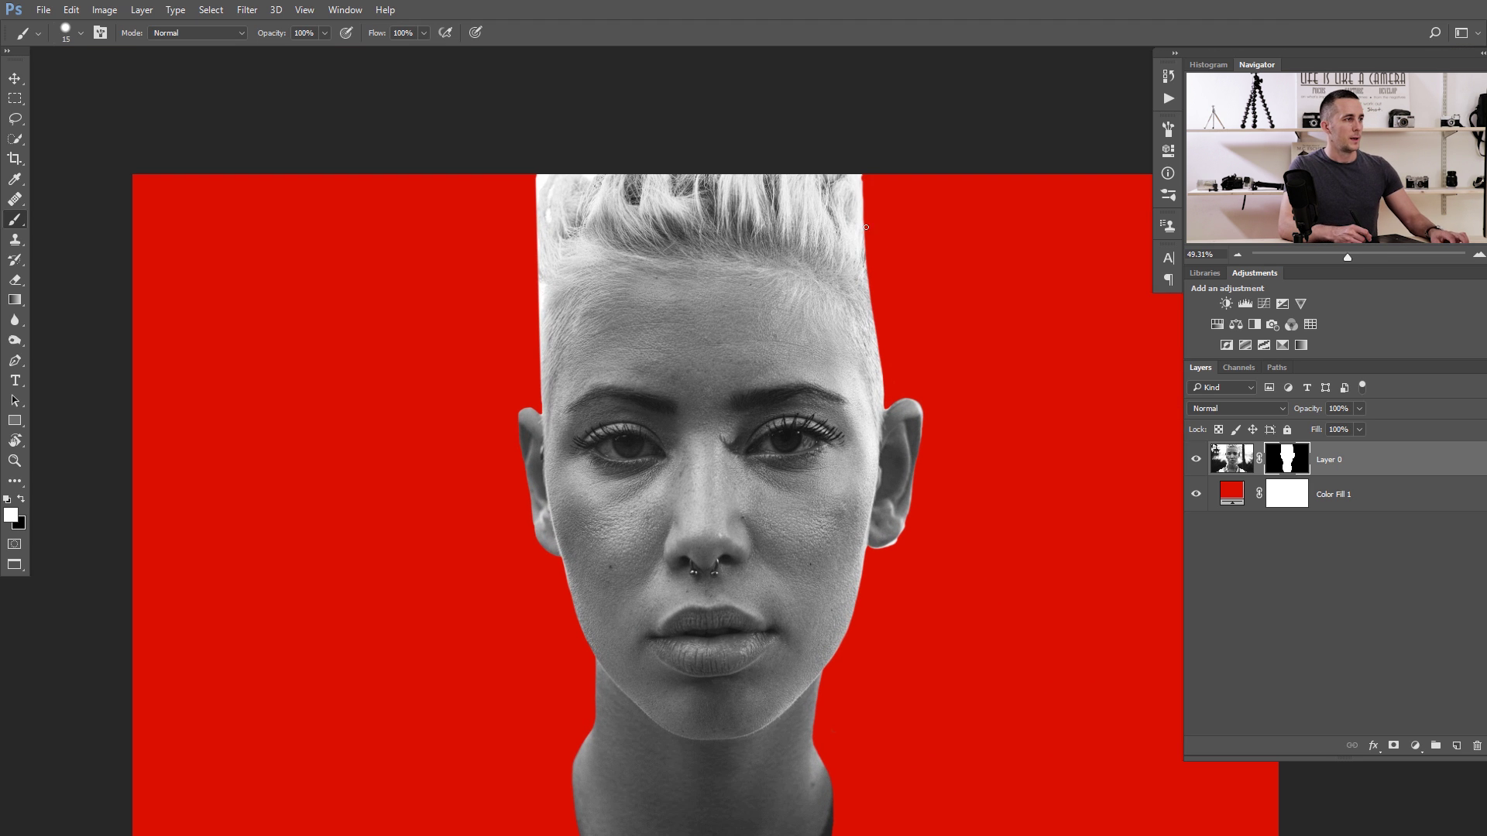
pyautogui.moveTo(862, 199); pyautogui.dragTo(880, 386)
pyautogui.keyDown('shift'); pyautogui.click(865, 177); pyautogui.keyUp('shift')
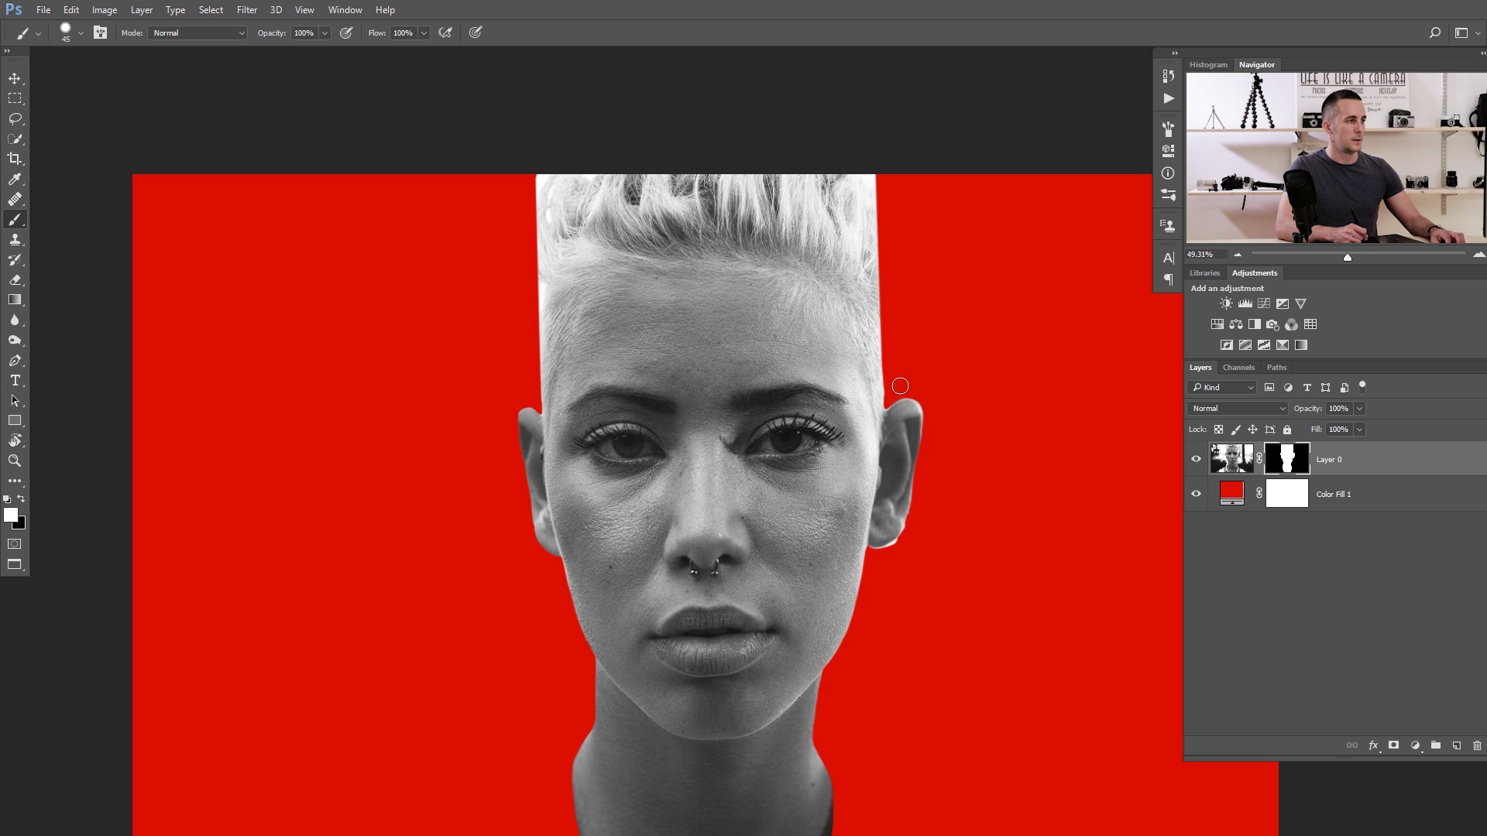
pyautogui.scroll(5, 900, 386)
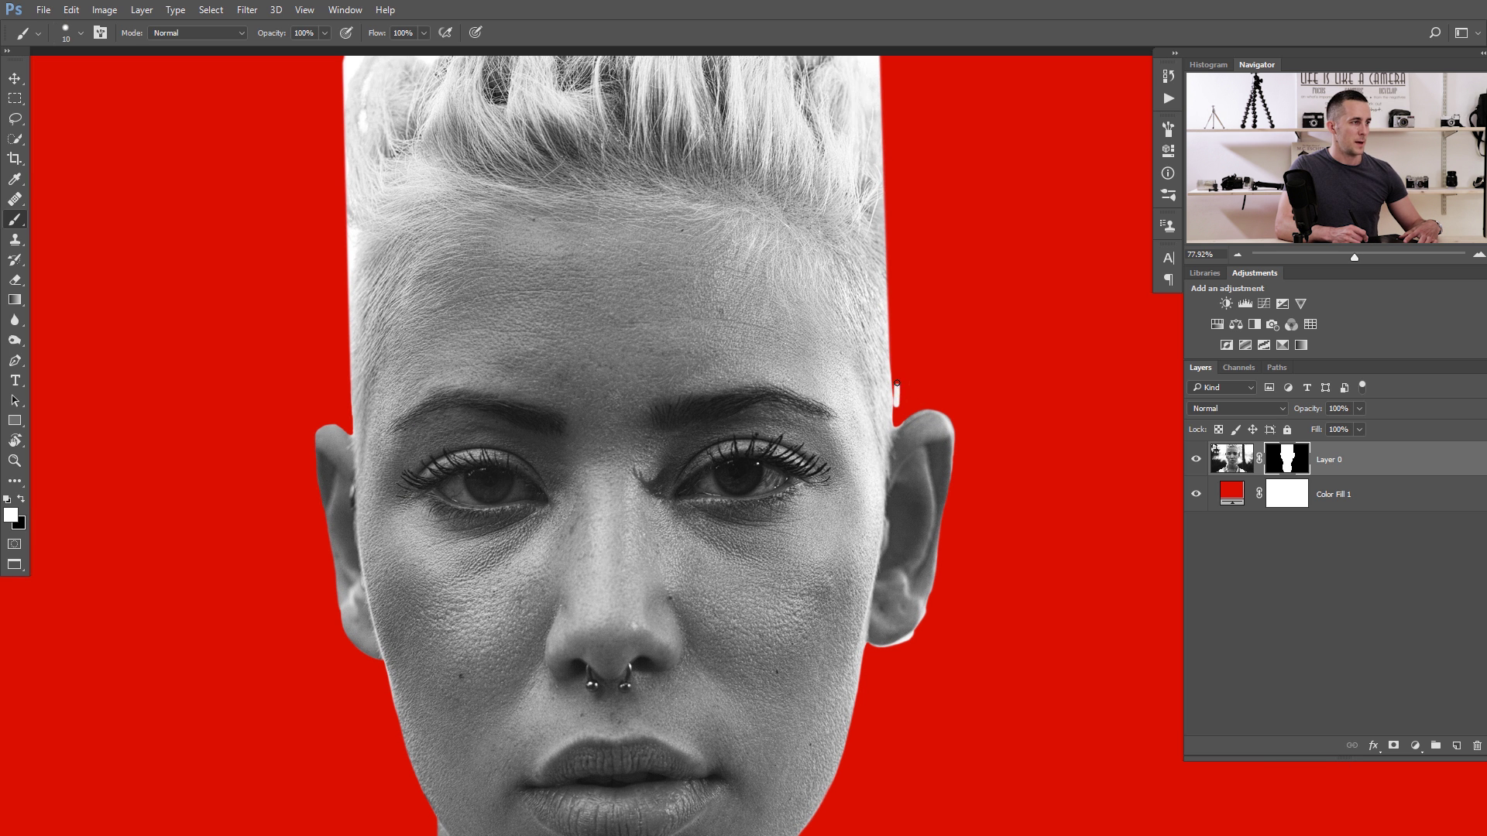
pyautogui.hotkey('ctrl', 'z')
pyautogui.press('x')
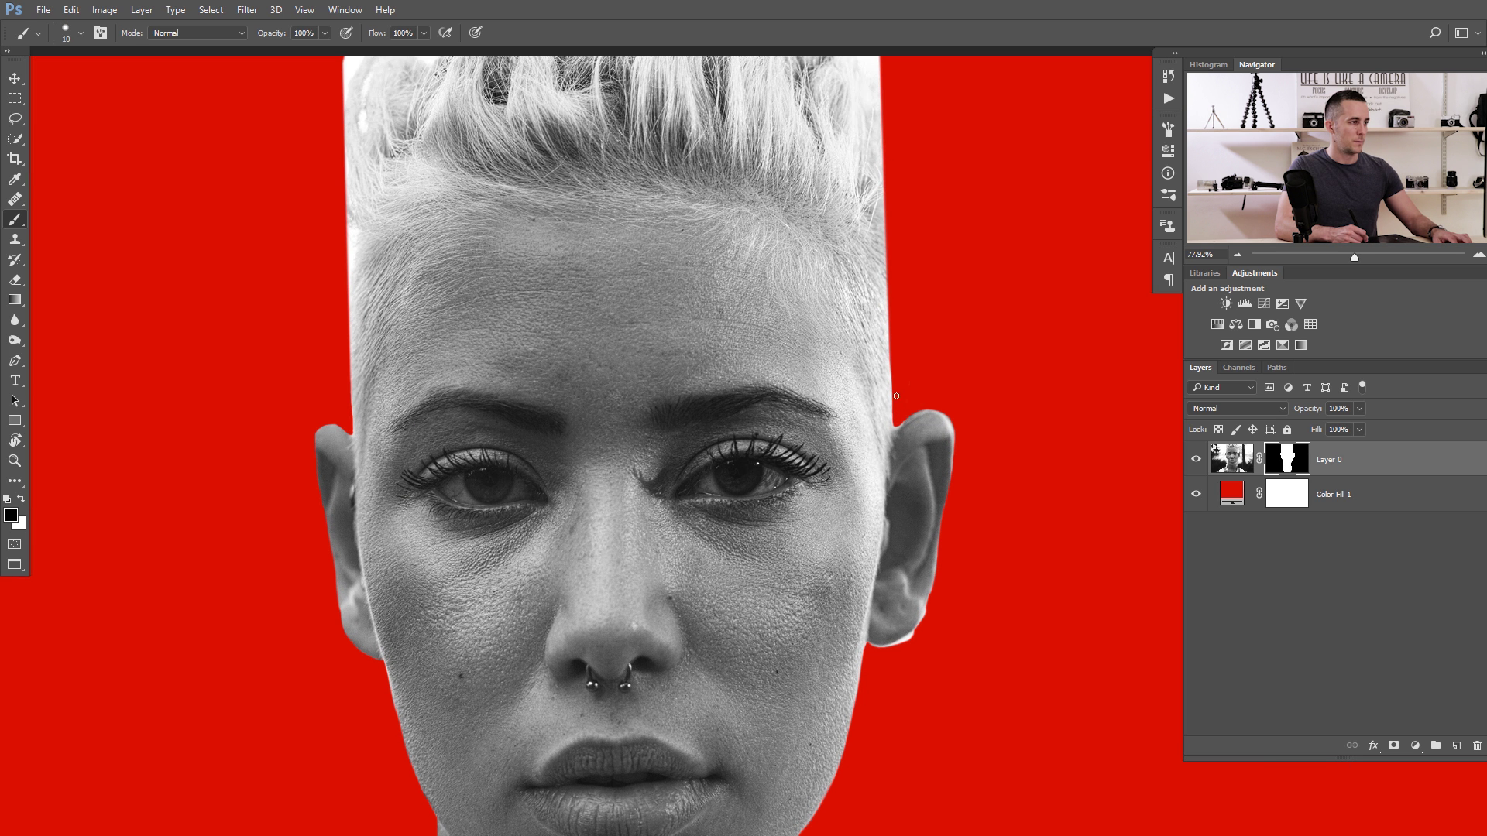
# Step: Paint black on the mask around the right earlobe with a 20 px brush to hide its bright halo
pyautogui.scroll(6, 921, 352)
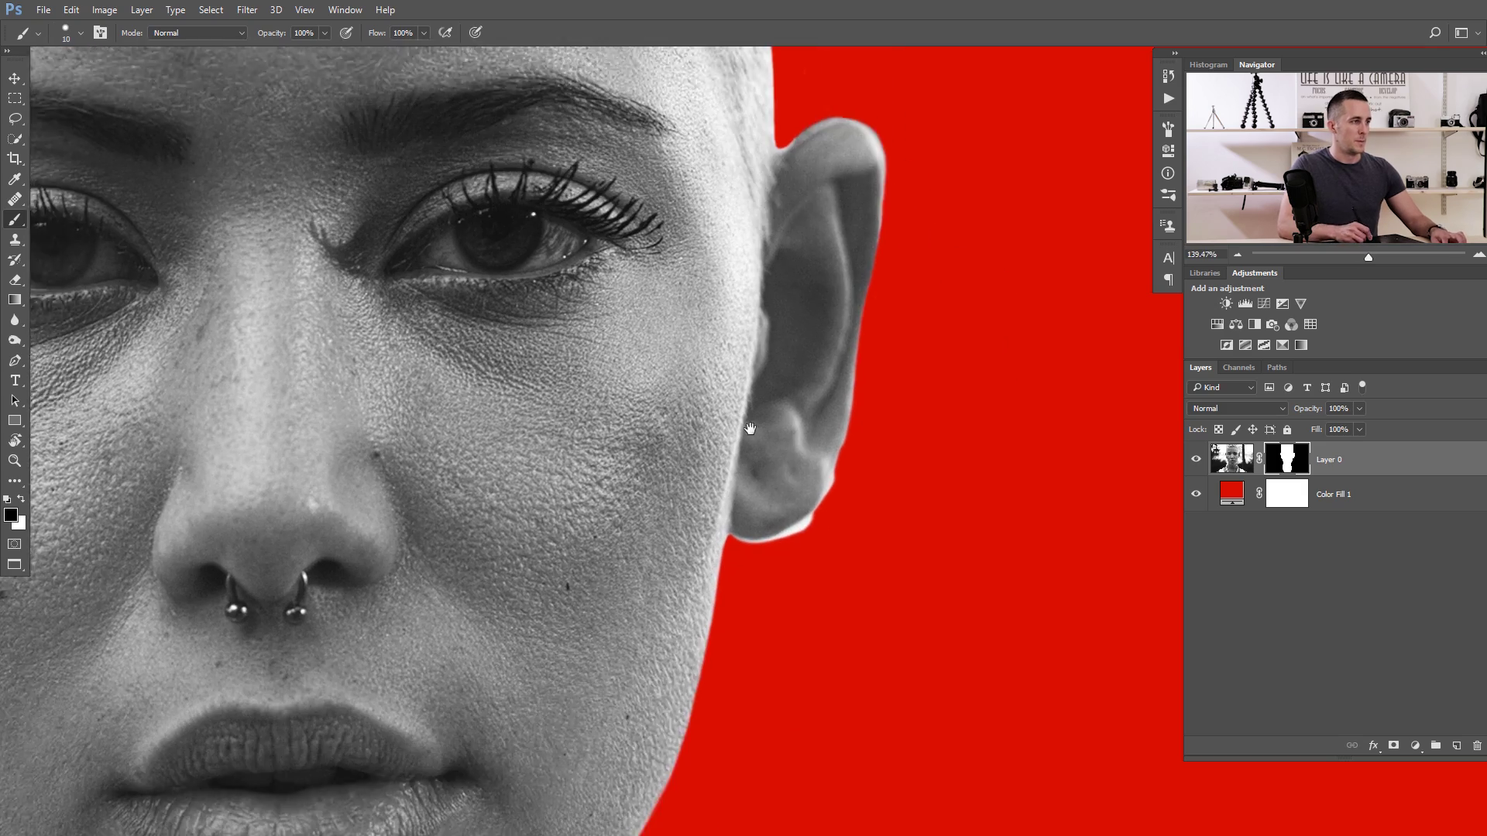
pyautogui.press(']')
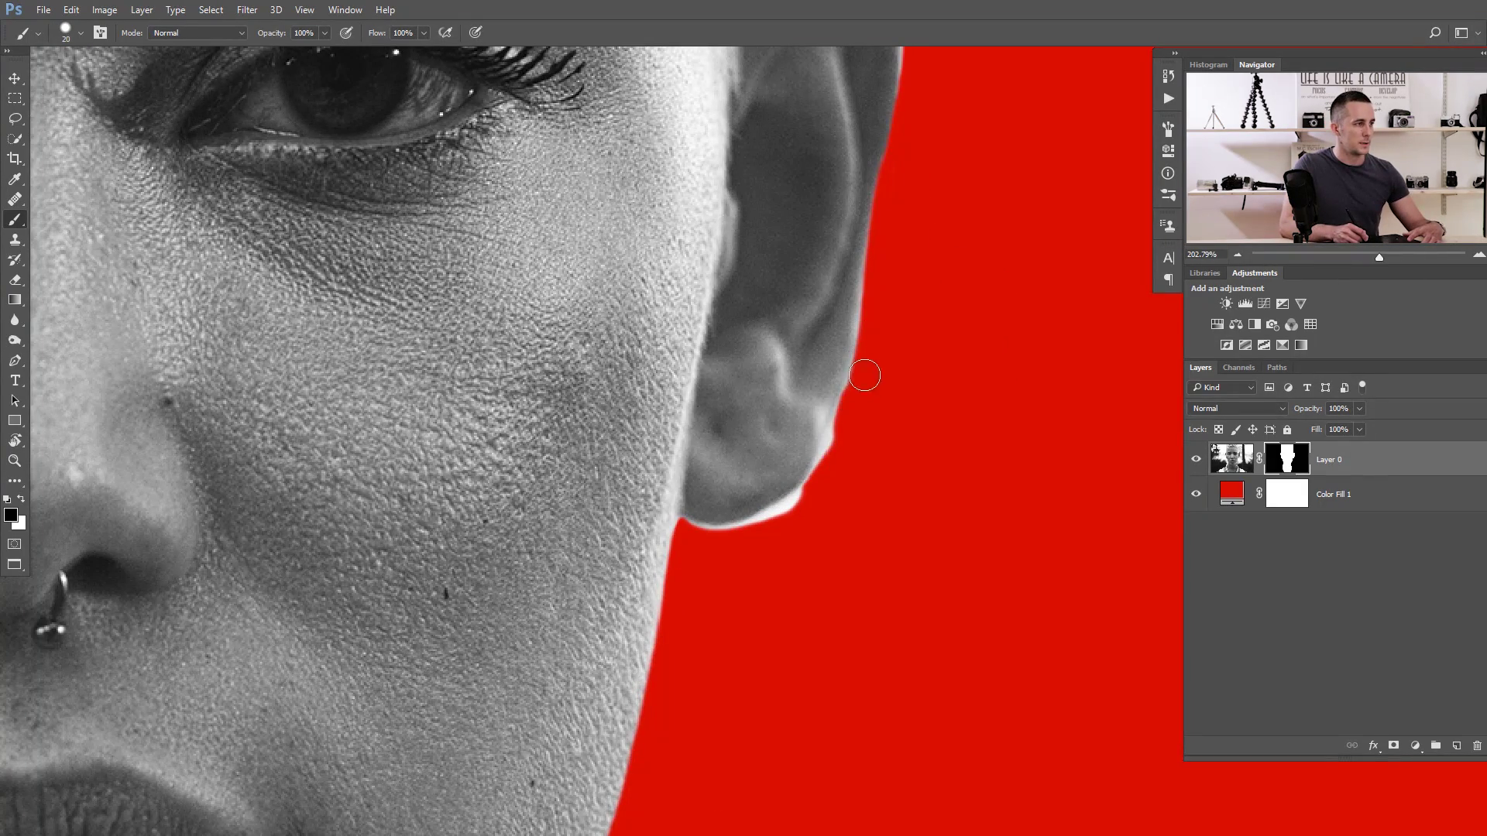
pyautogui.moveTo(846, 427)
pyautogui.mouseDown()
pyautogui.moveTo(790, 511)
pyautogui.moveTo(677, 547)
pyautogui.mouseUp()
pyautogui.press('[')
pyautogui.press('[')
pyautogui.press('[')
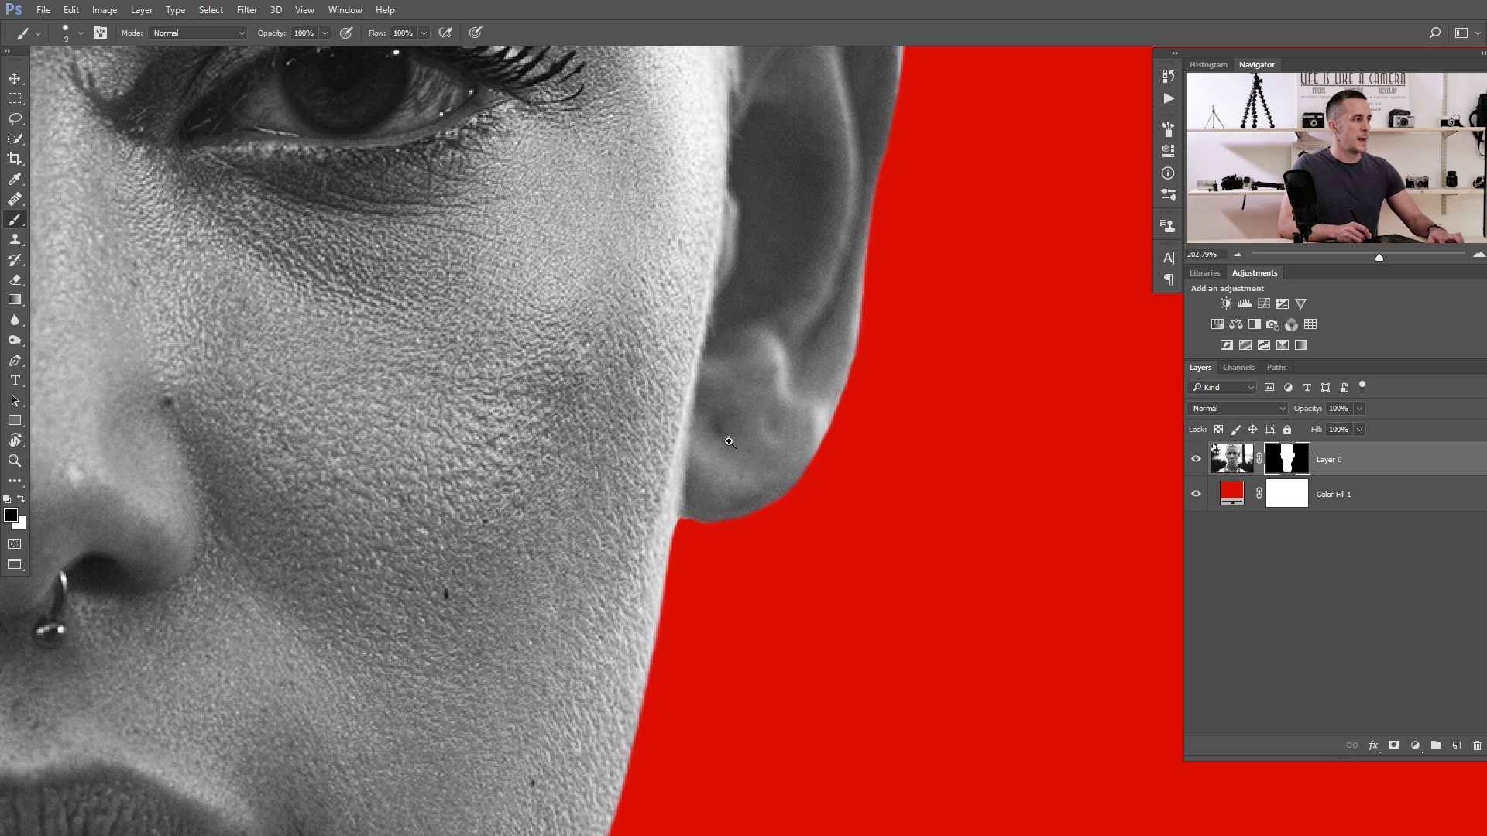
# Step: Change the Color Fill 1 layer's colour from red to light grey ececec
pyautogui.scroll(-5, 729, 441)
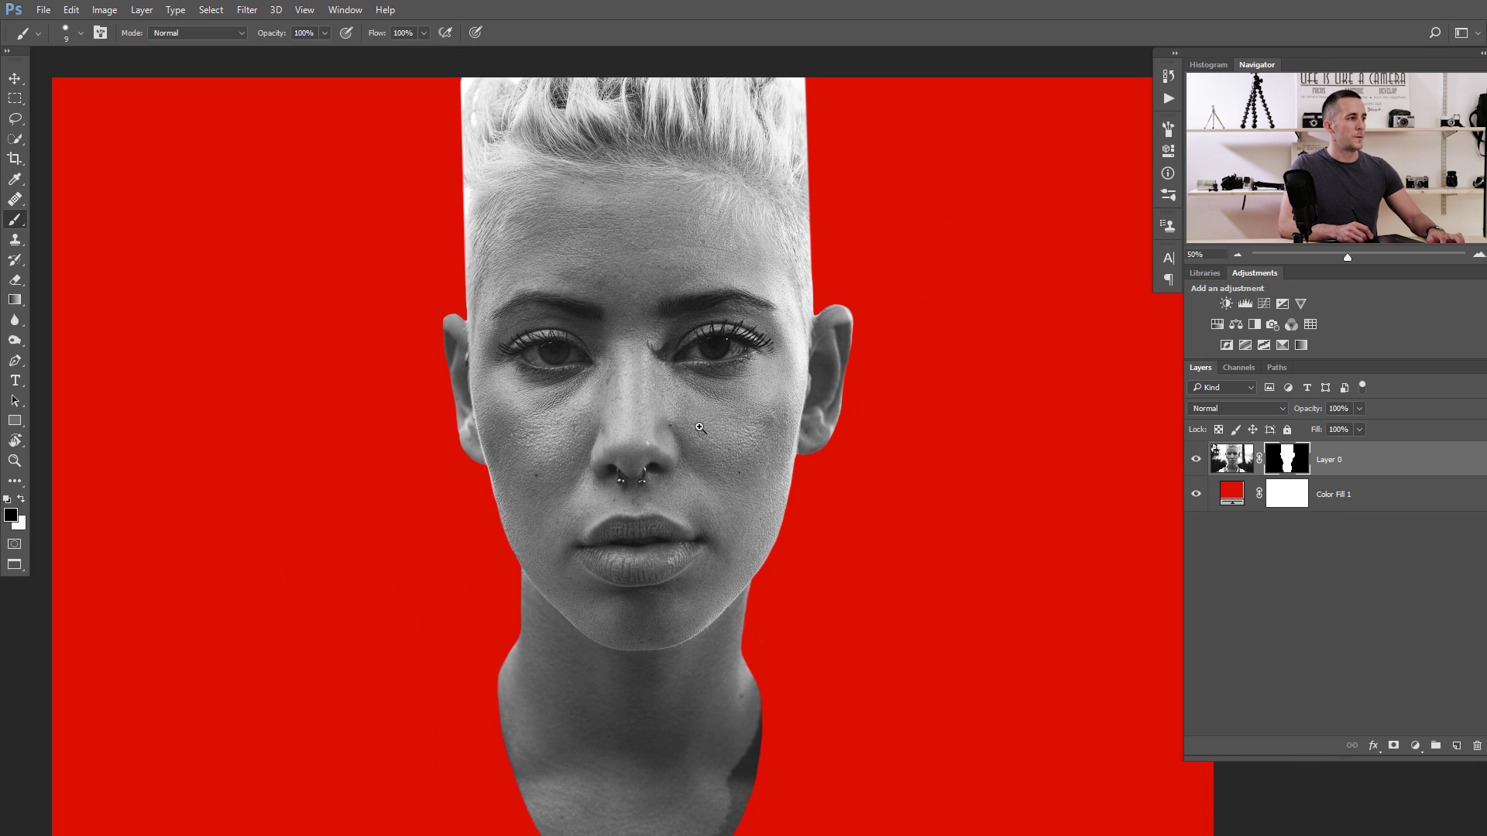
pyautogui.scroll(-2, 699, 428)
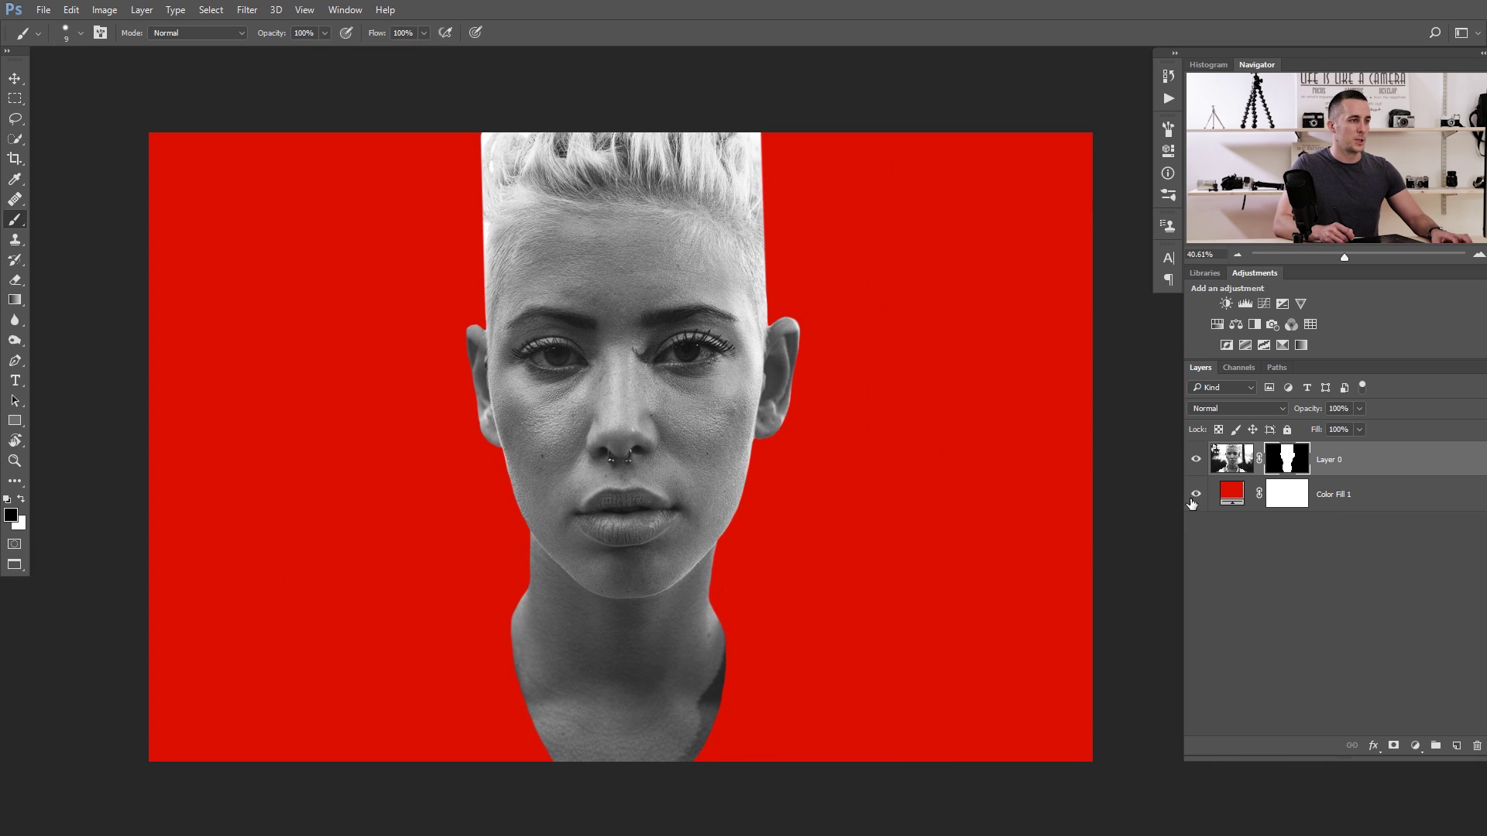
pyautogui.doubleClick(1232, 496)
pyautogui.write('e6e6e6')
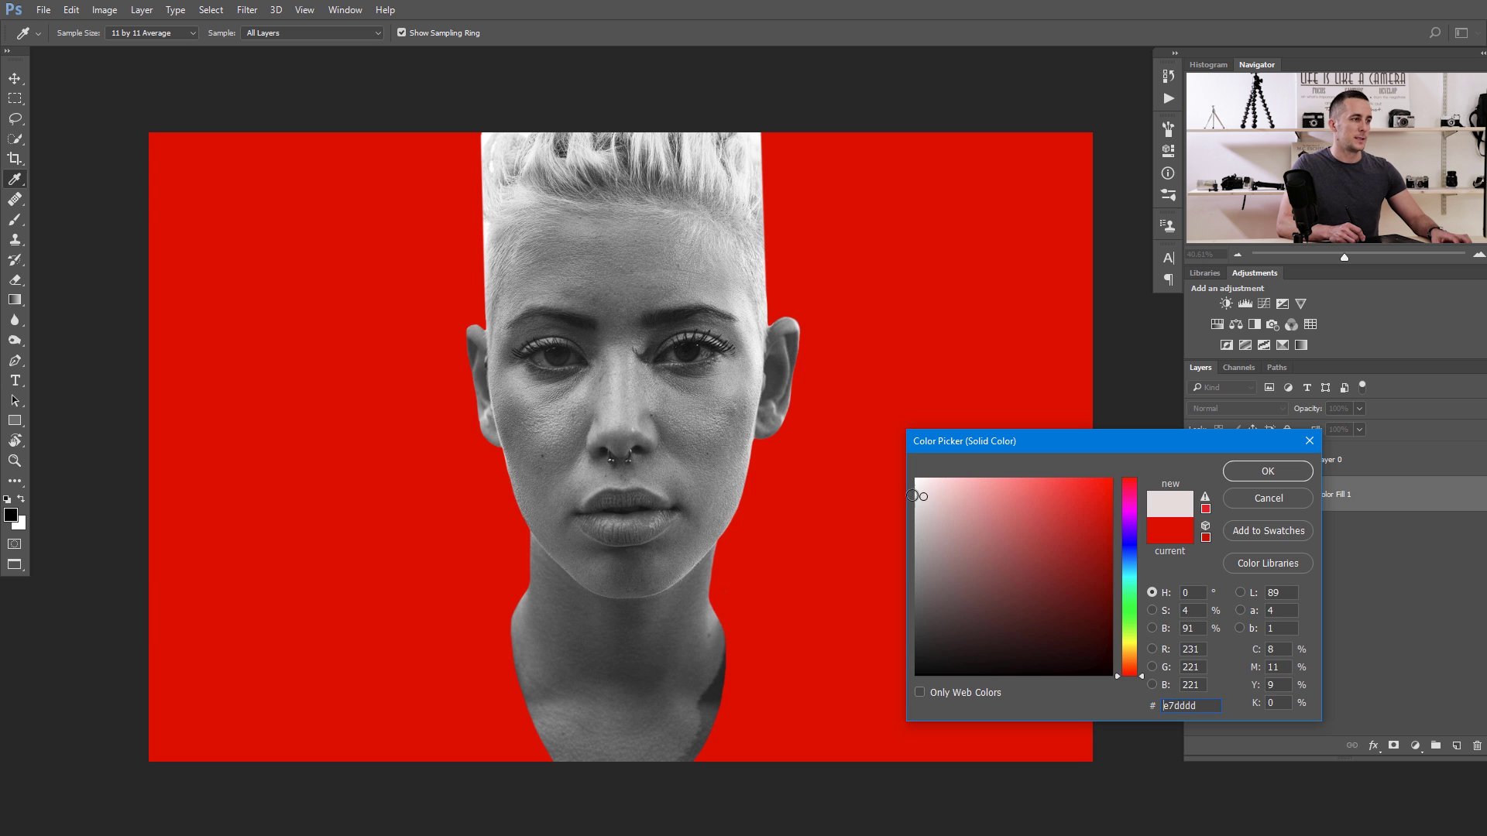
pyautogui.click(916, 492)
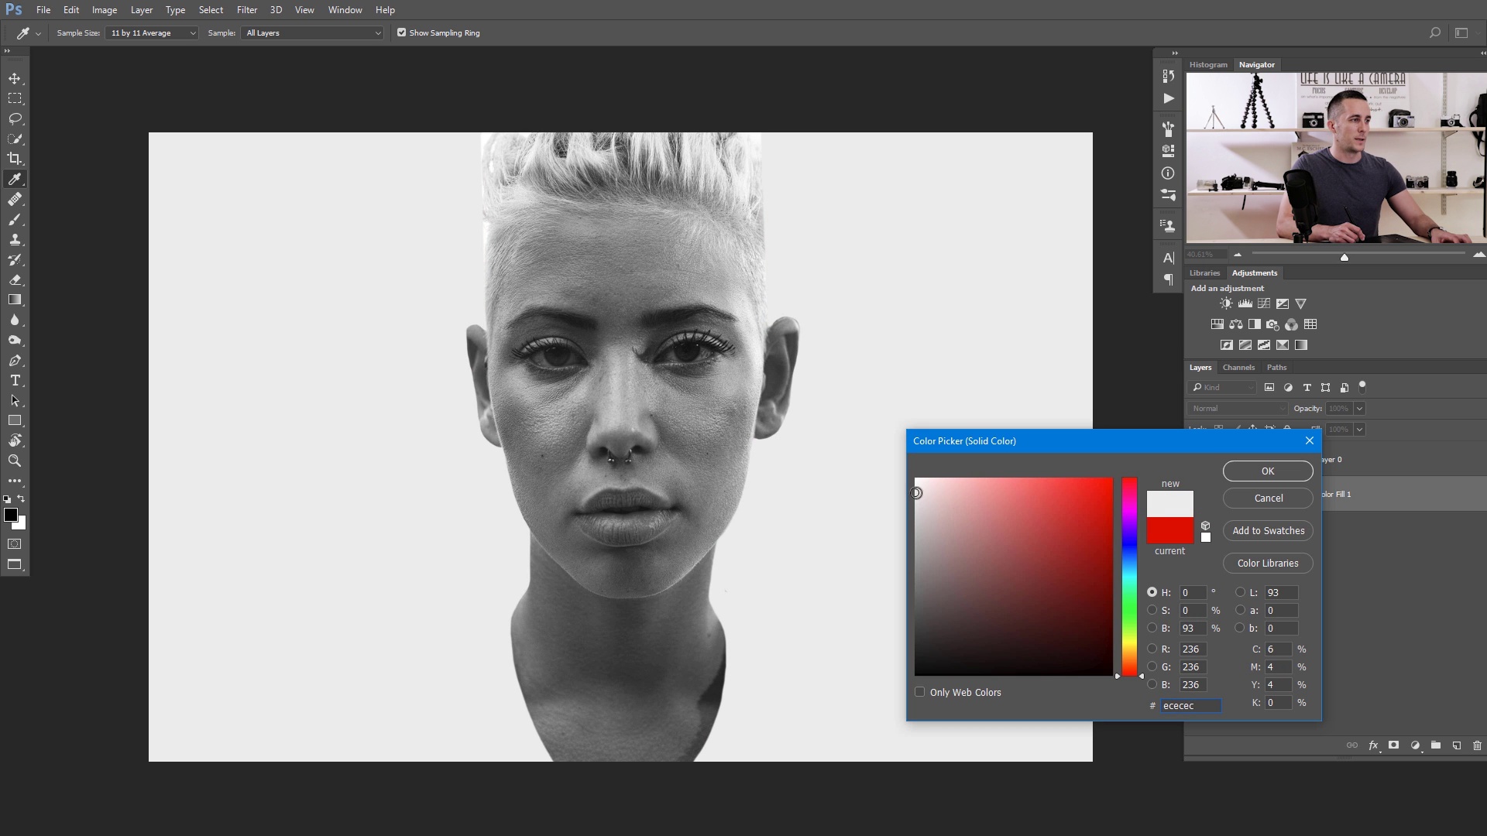
pyautogui.click(1249, 472)
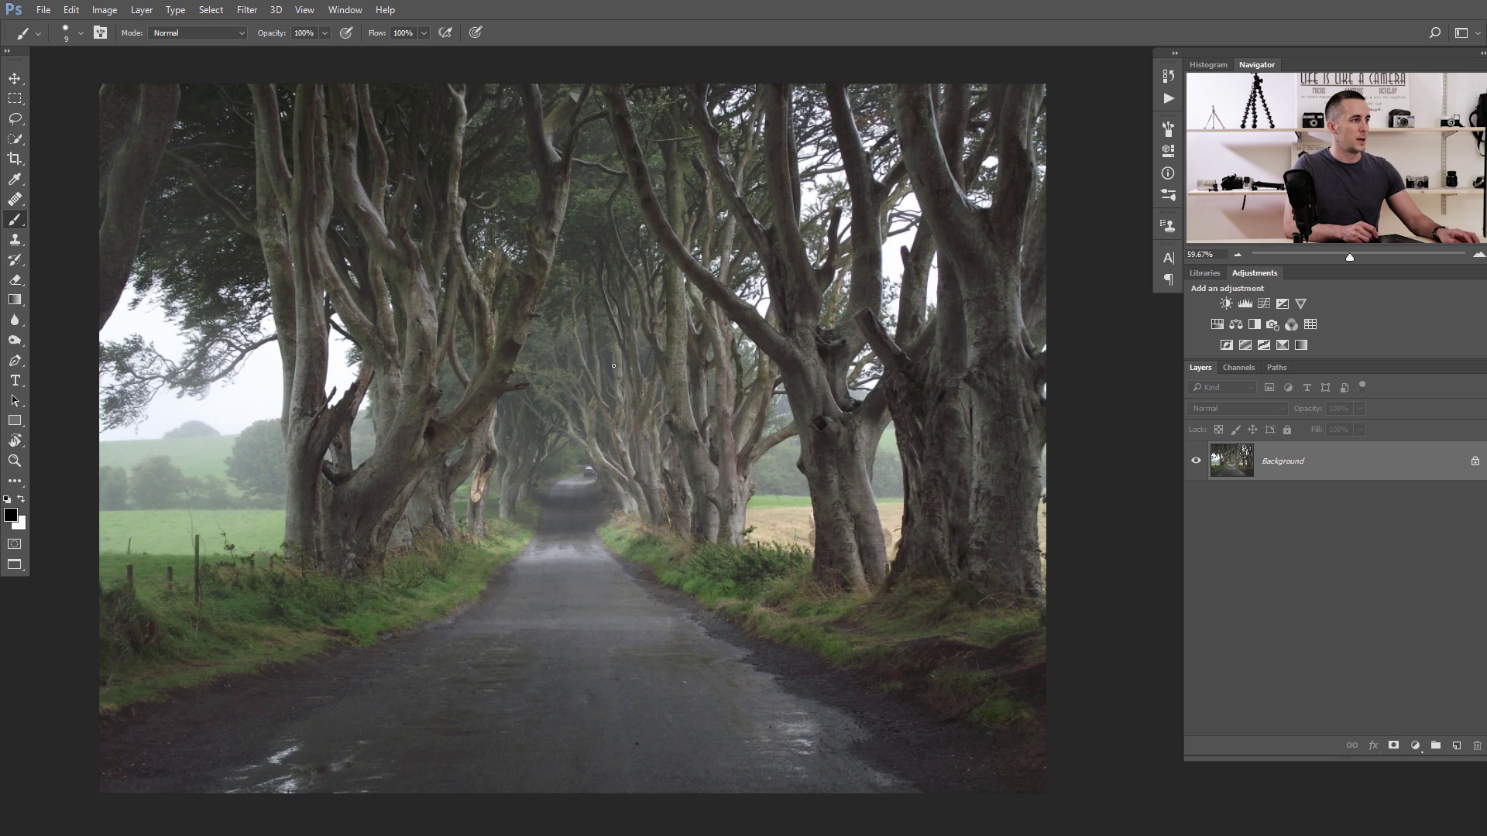
# Step: Copy the whole tree-lined road photo, paste it into the portrait document and place its layer above Layer 0
pyautogui.hotkey('ctrl', 'a')
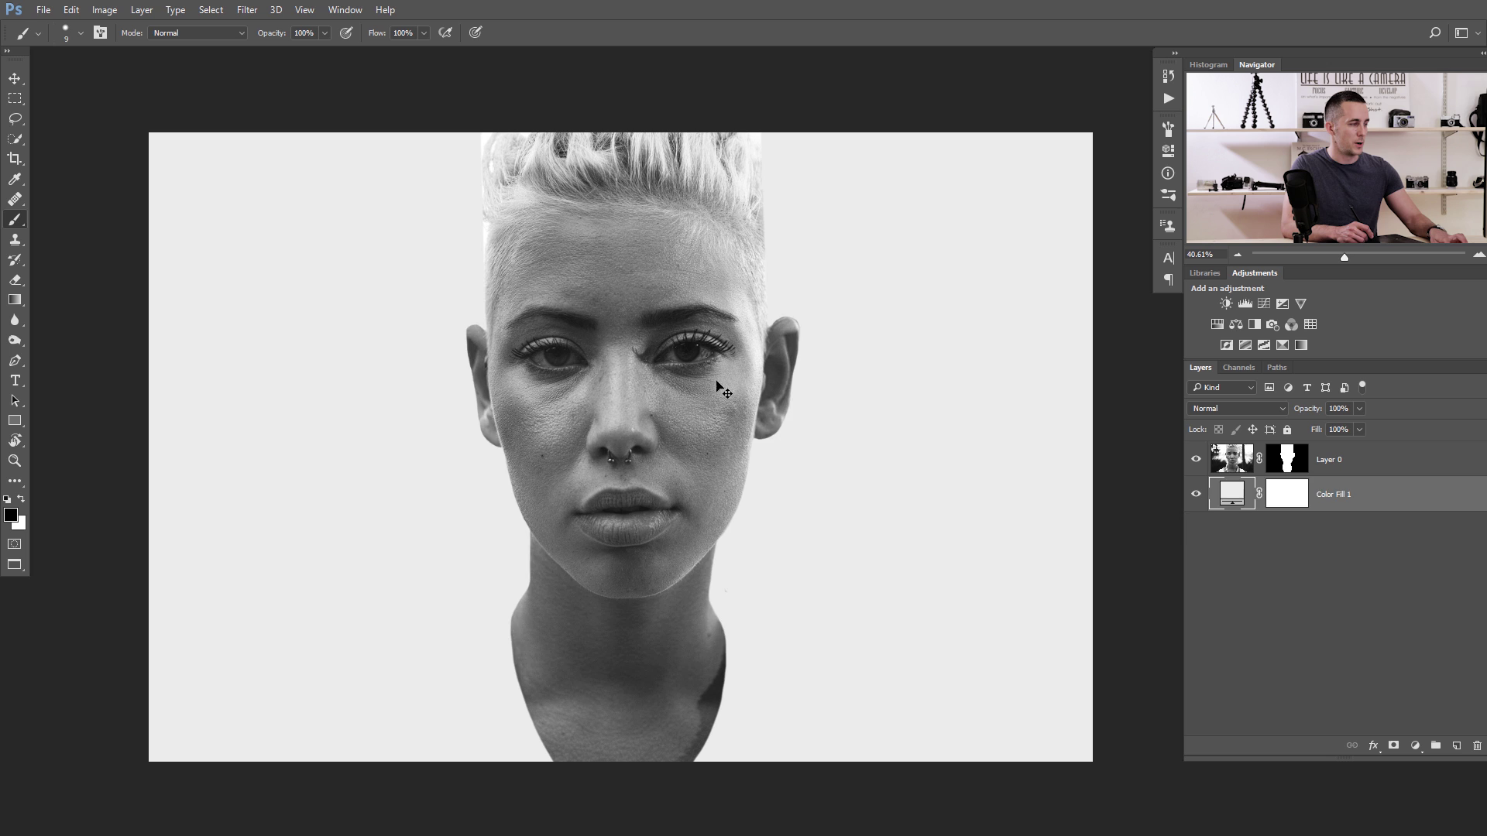
pyautogui.hotkey('ctrl', 'v')
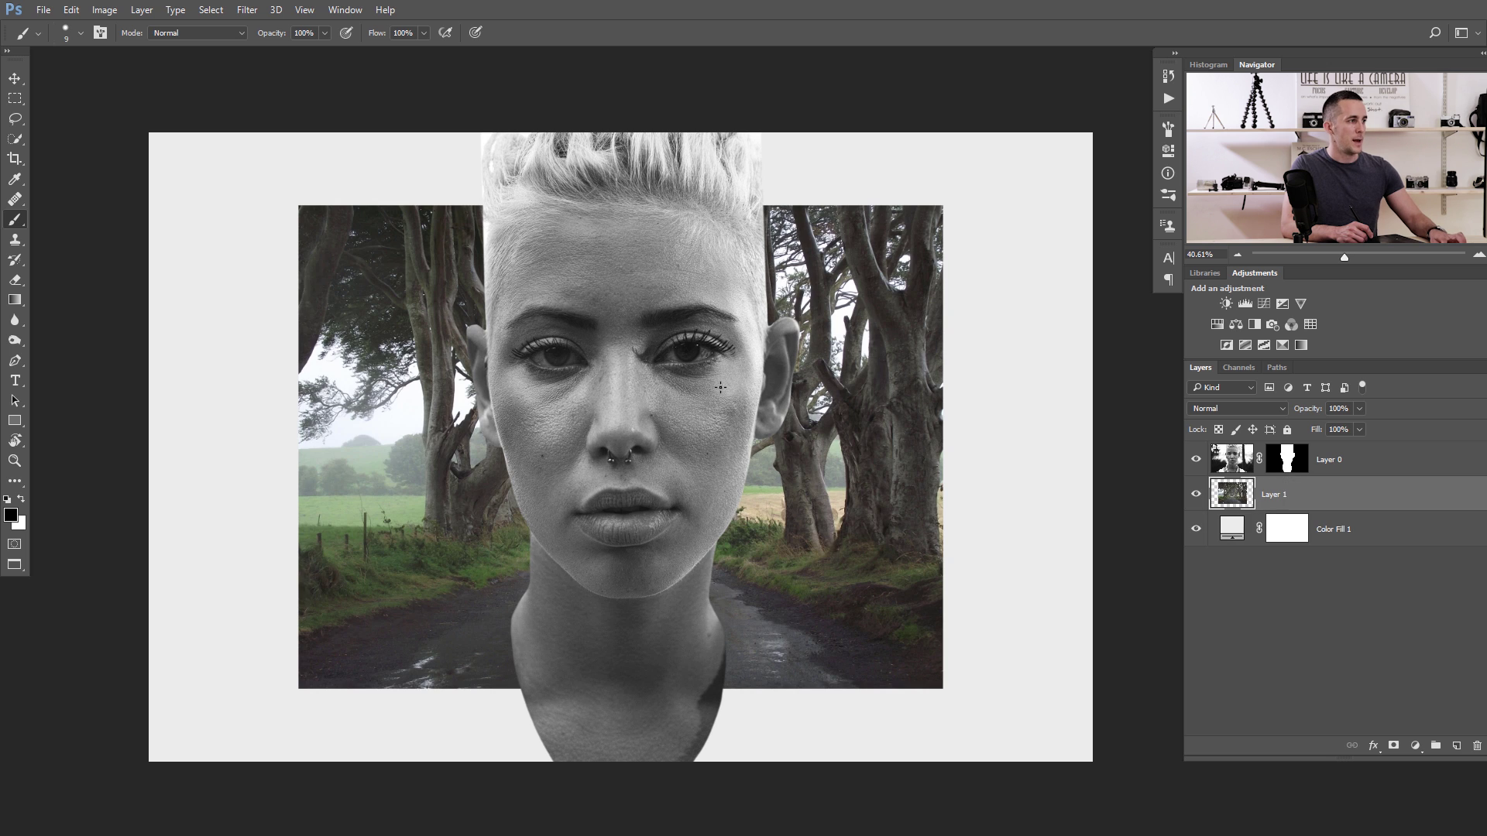
pyautogui.press('v')
pyautogui.moveTo(1237, 498); pyautogui.dragTo(1247, 449)
# Step: Move the road photo up to the canvas's upper edge and copy Layer 0's mask onto its layer
pyautogui.moveTo(642, 474); pyautogui.dragTo(644, 401)
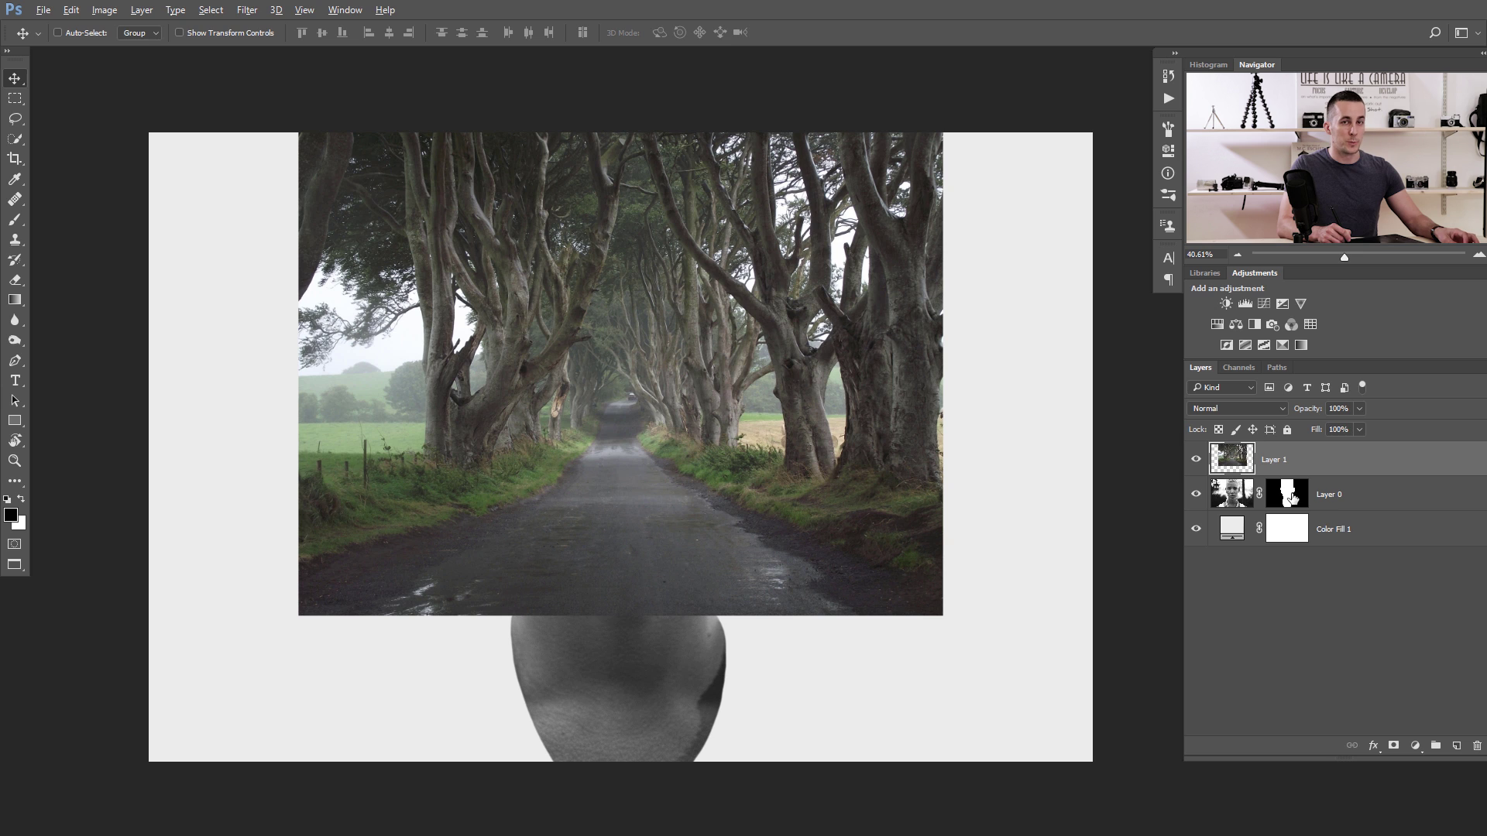
pyautogui.moveTo(1287, 500); pyautogui.dragTo(1287, 460)
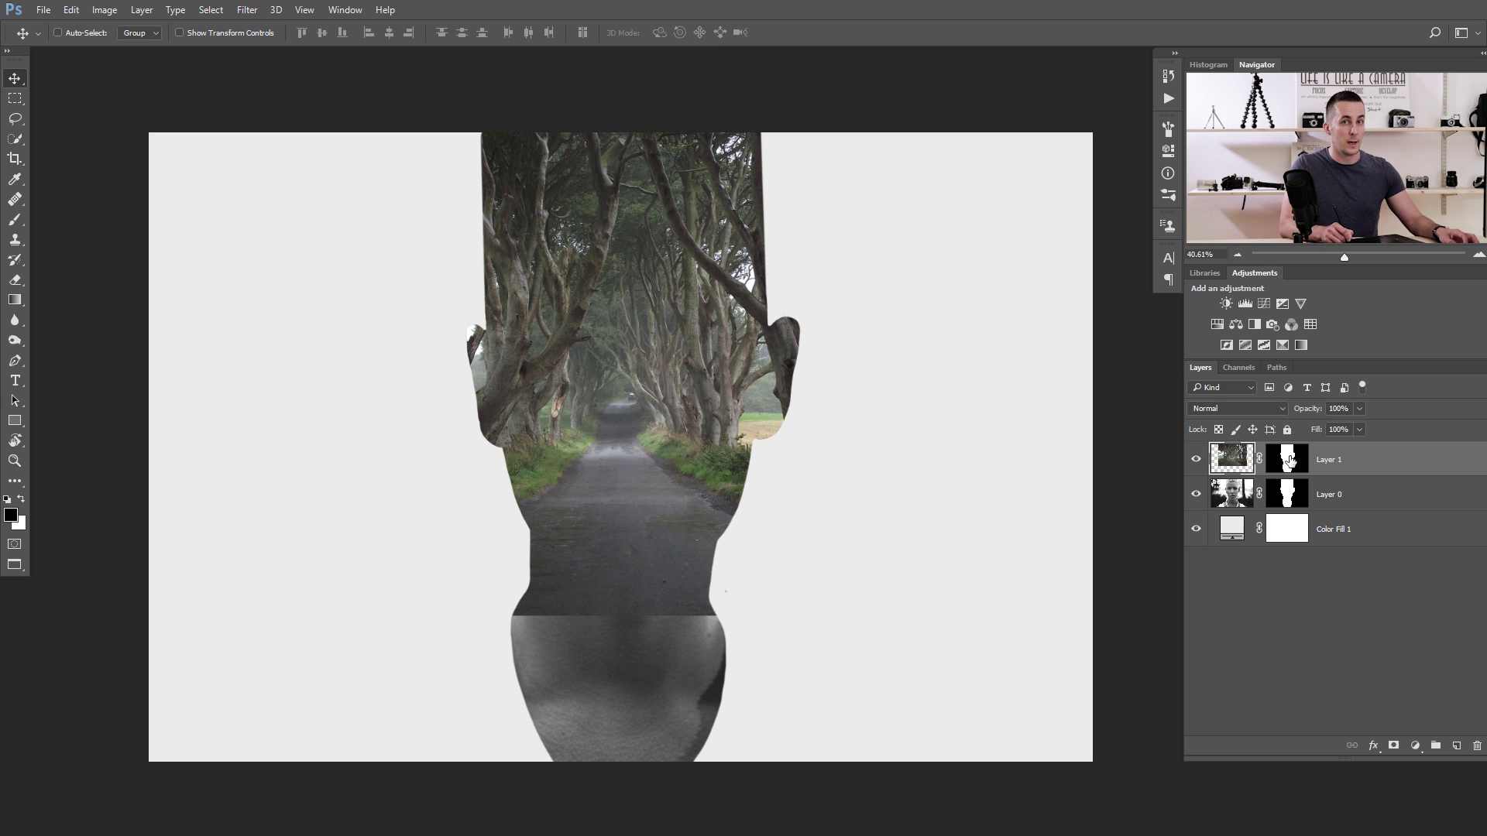
# Step: Unlink Layer 1's mask and shift the road photo slightly sideways inside the fixed head silhouette
pyautogui.moveTo(620, 399)
pyautogui.mouseDown()
pyautogui.moveTo(686, 390)
pyautogui.moveTo(542, 398)
pyautogui.moveTo(658, 380)
pyautogui.moveTo(638, 392)
pyautogui.mouseUp()
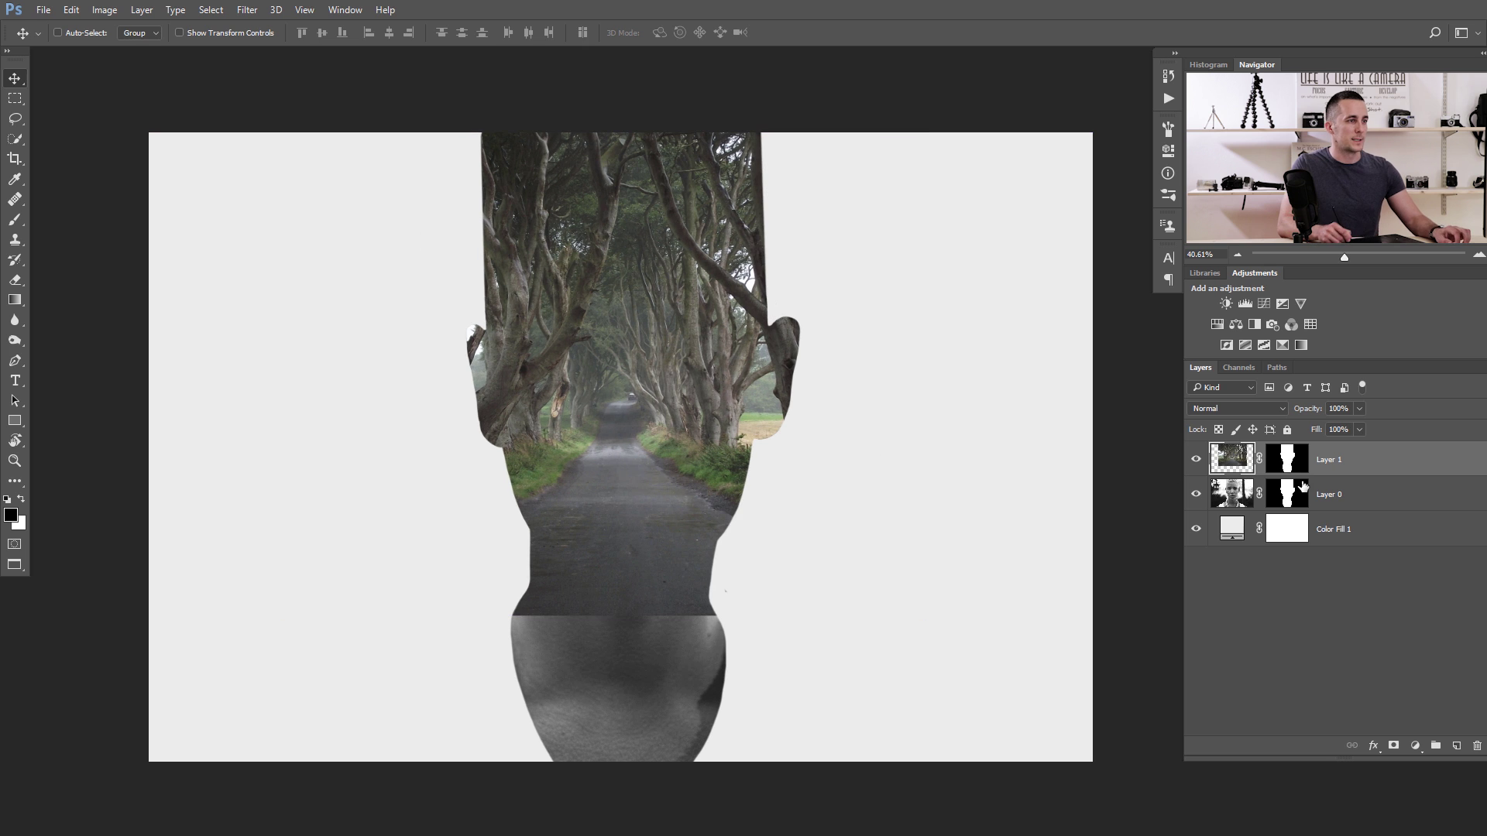
pyautogui.moveTo(676, 402)
pyautogui.mouseDown()
pyautogui.moveTo(607, 402)
pyautogui.moveTo(663, 400)
pyautogui.moveTo(648, 401)
pyautogui.mouseUp()
pyautogui.click(1281, 496)
pyautogui.click(1281, 463)
pyautogui.click(1240, 461)
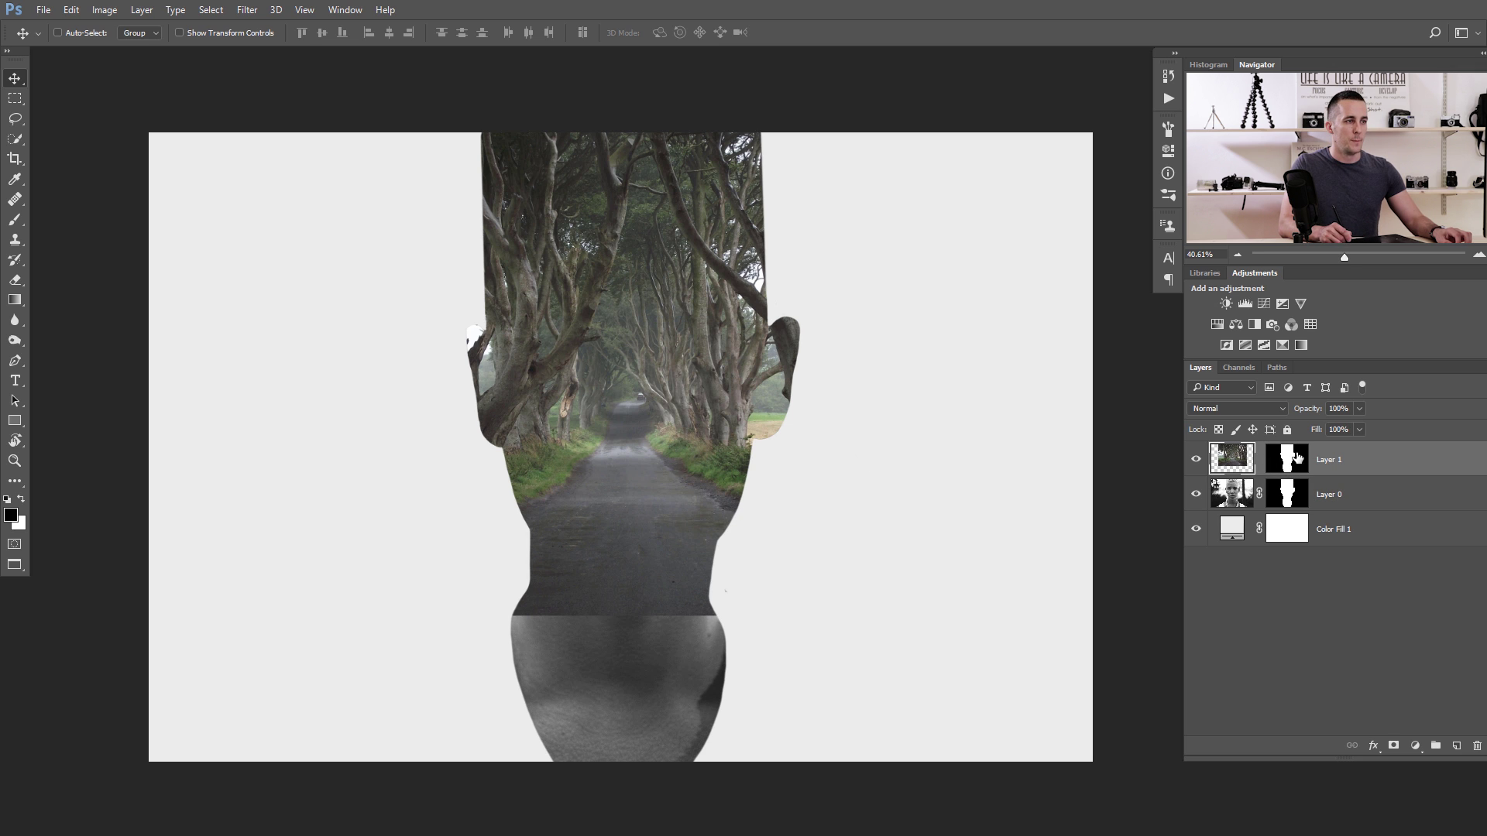
# Step: Put Layer 1 into a group and add a white layer mask to that group
pyautogui.press('ctrl')
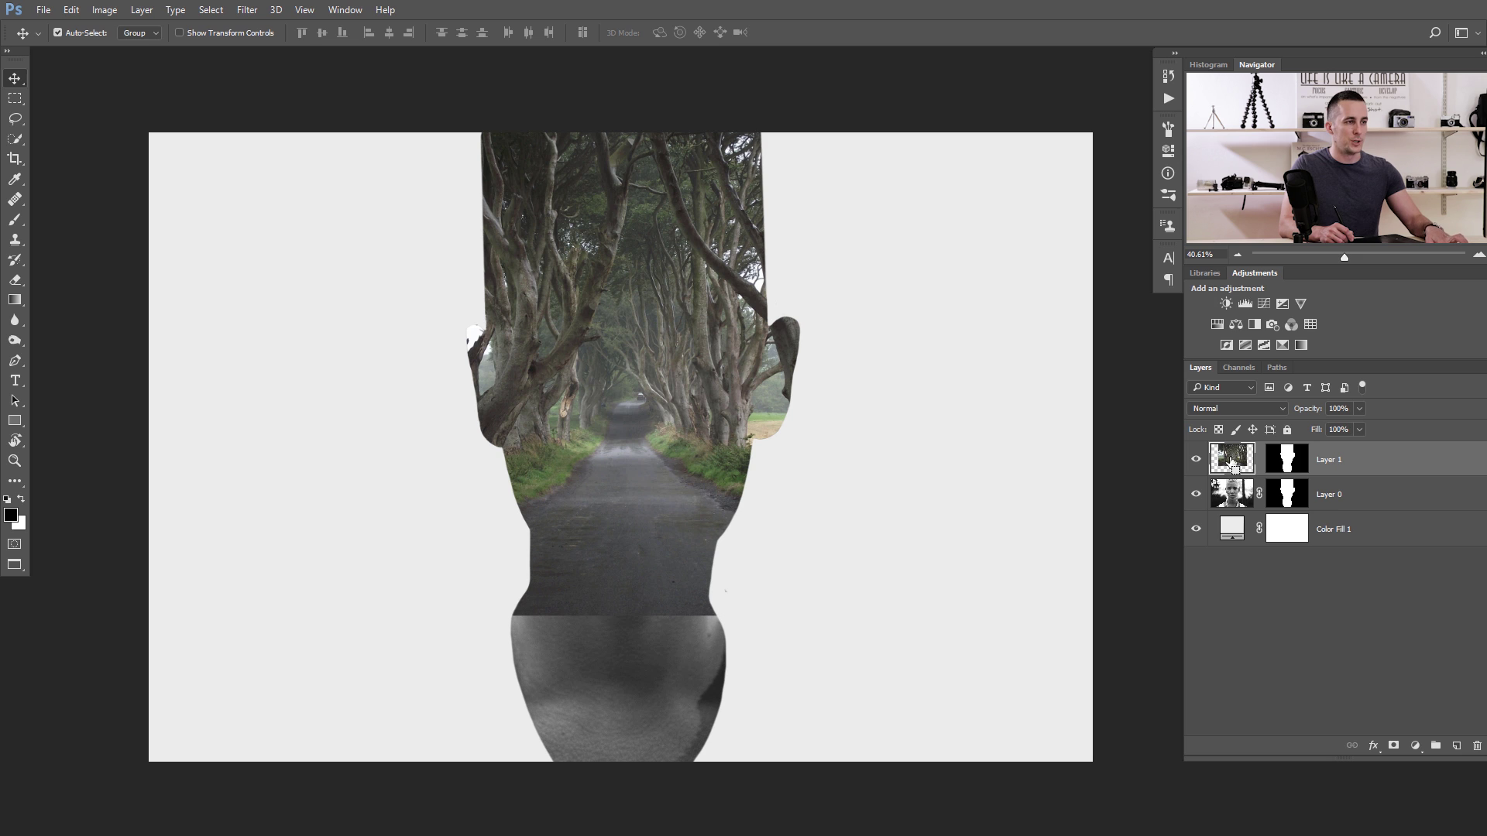
pyautogui.hotkey('ctrl', 'g')
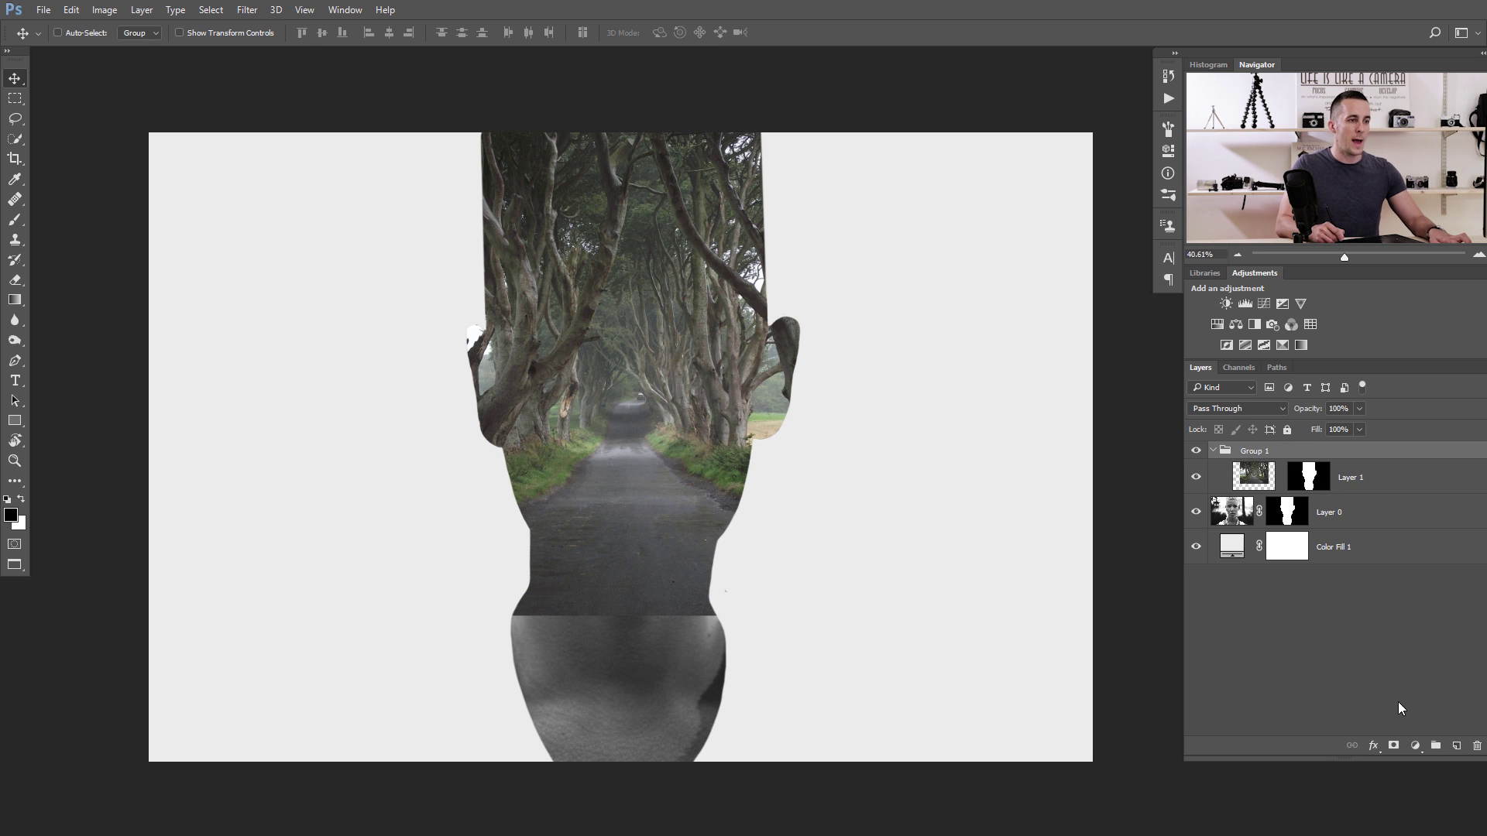
pyautogui.click(1394, 747)
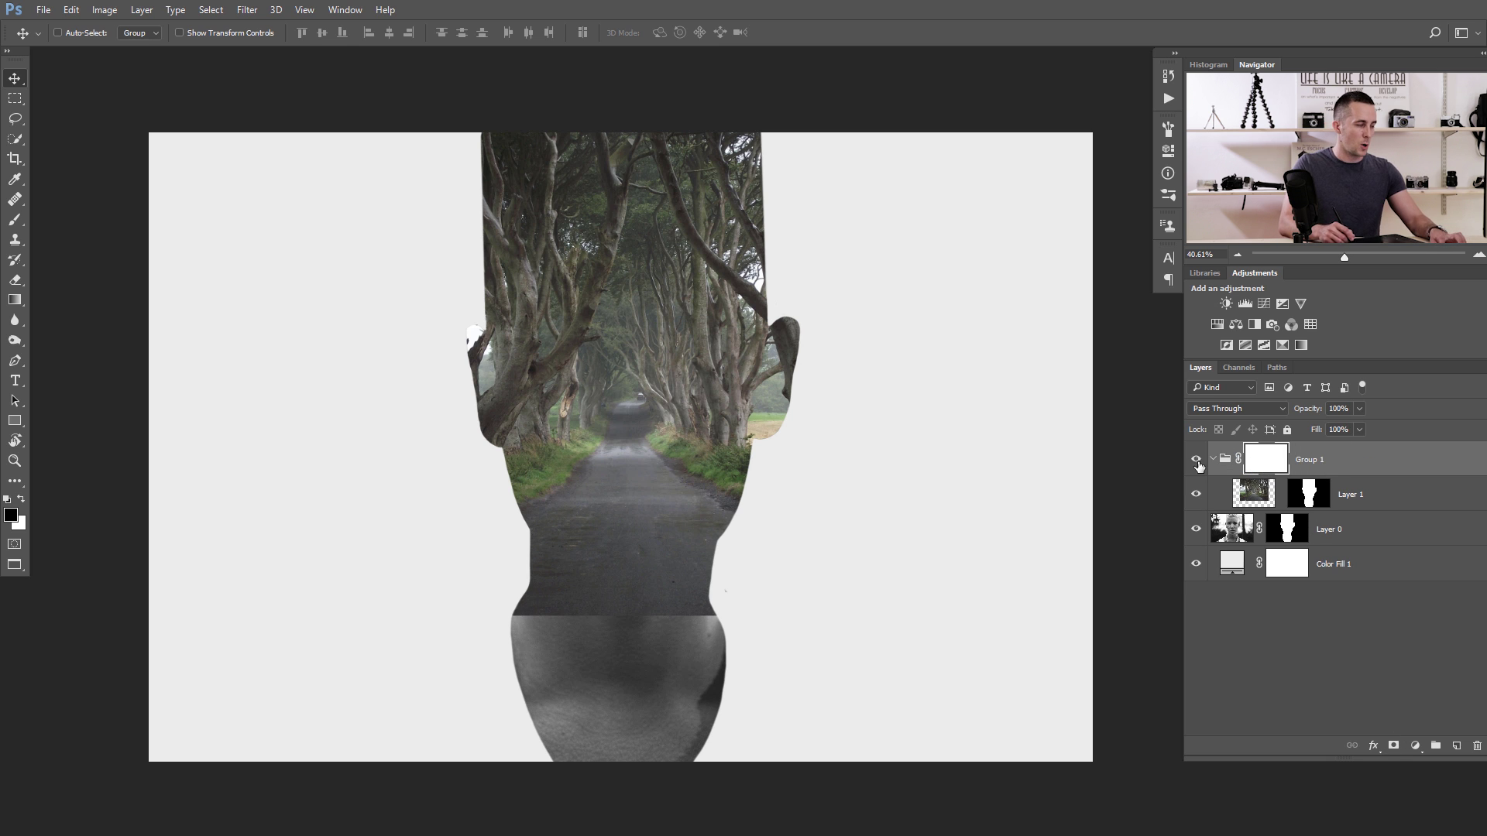
# Step: Paint black on the group's mask with a large soft brush over the mouth, chin and neck to reveal the portrait
pyautogui.press('b')
pyautogui.press(']')
pyautogui.press(']')
pyautogui.press(']')
pyautogui.press(']')
pyautogui.press(']')
pyautogui.press(']')
pyautogui.press(']')
pyautogui.press(']')
pyautogui.press(']')
pyautogui.press(']')
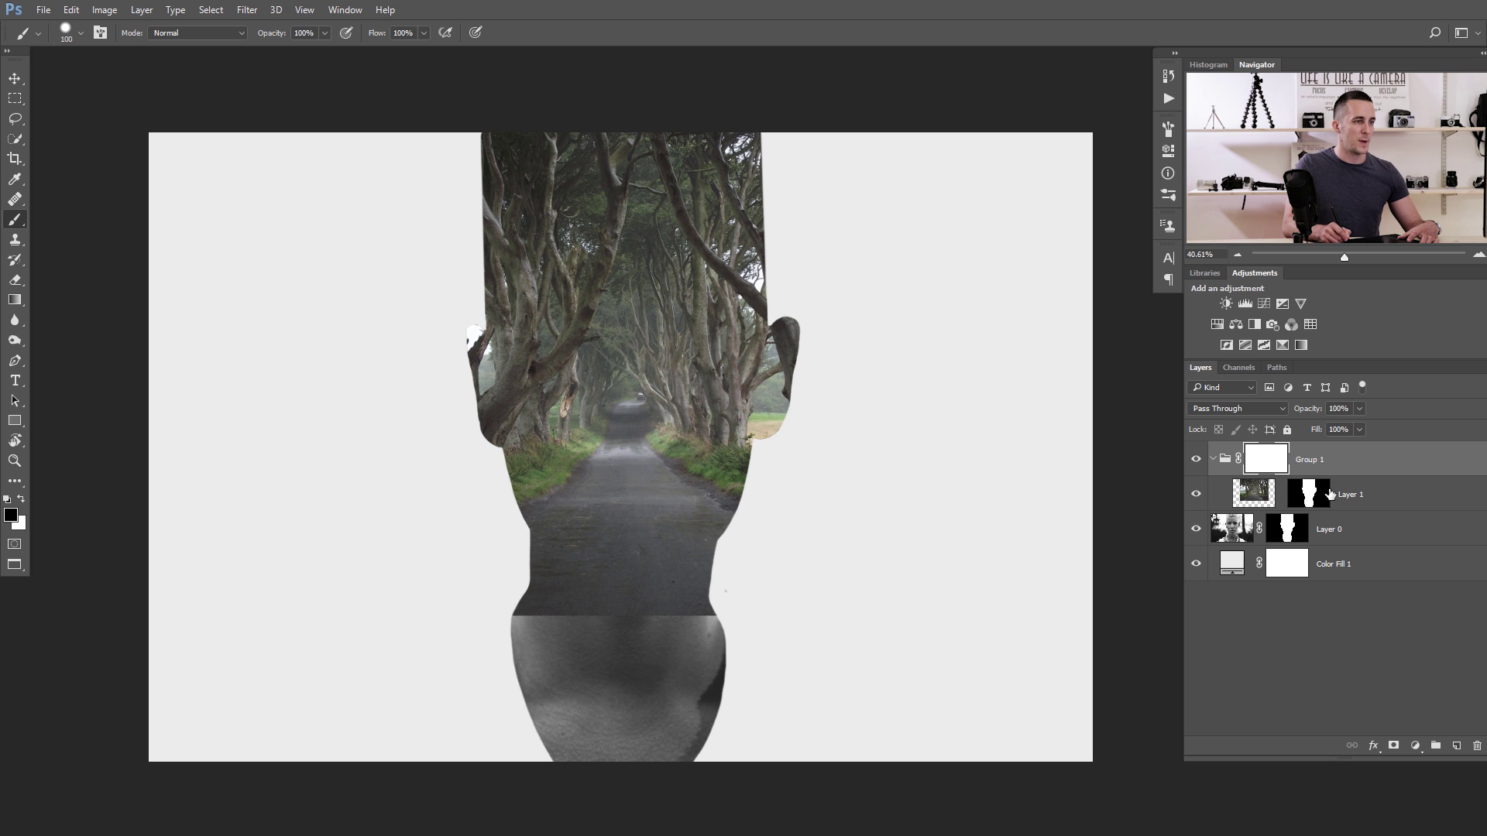
pyautogui.press(']')
pyautogui.press(']')
pyautogui.press(']')
pyautogui.press(']')
pyautogui.press(']')
pyautogui.press(']')
pyautogui.moveTo(628, 594); pyautogui.dragTo(578, 595)
pyautogui.click(375, 635)
pyautogui.press(']')
pyautogui.moveTo(501, 630)
pyautogui.mouseDown()
pyautogui.moveTo(691, 635)
pyautogui.moveTo(501, 614)
pyautogui.moveTo(721, 595)
pyautogui.moveTo(621, 612)
pyautogui.moveTo(730, 574)
pyautogui.moveTo(554, 591)
pyautogui.moveTo(506, 557)
pyautogui.moveTo(594, 574)
pyautogui.mouseUp()
# Step: Paint black on the group's mask over both ears with an 80 px brush to bring back the portrait's ears
pyautogui.press('[')
pyautogui.press('[')
pyautogui.press('[')
pyautogui.press('[')
pyautogui.press('[')
pyautogui.press('[')
pyautogui.press('[')
pyautogui.press('[')
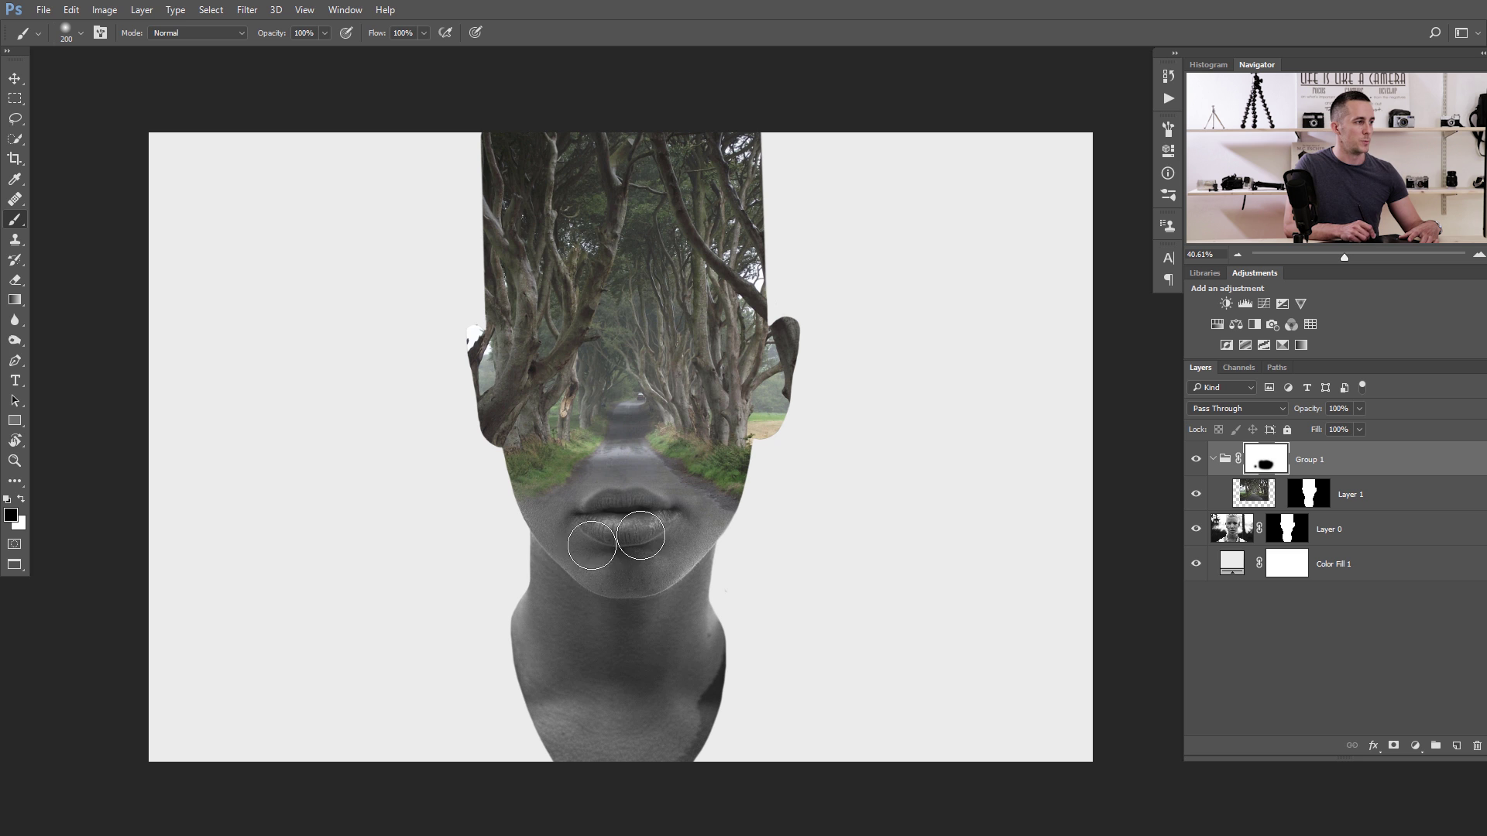
pyautogui.scroll(3, 461, 376)
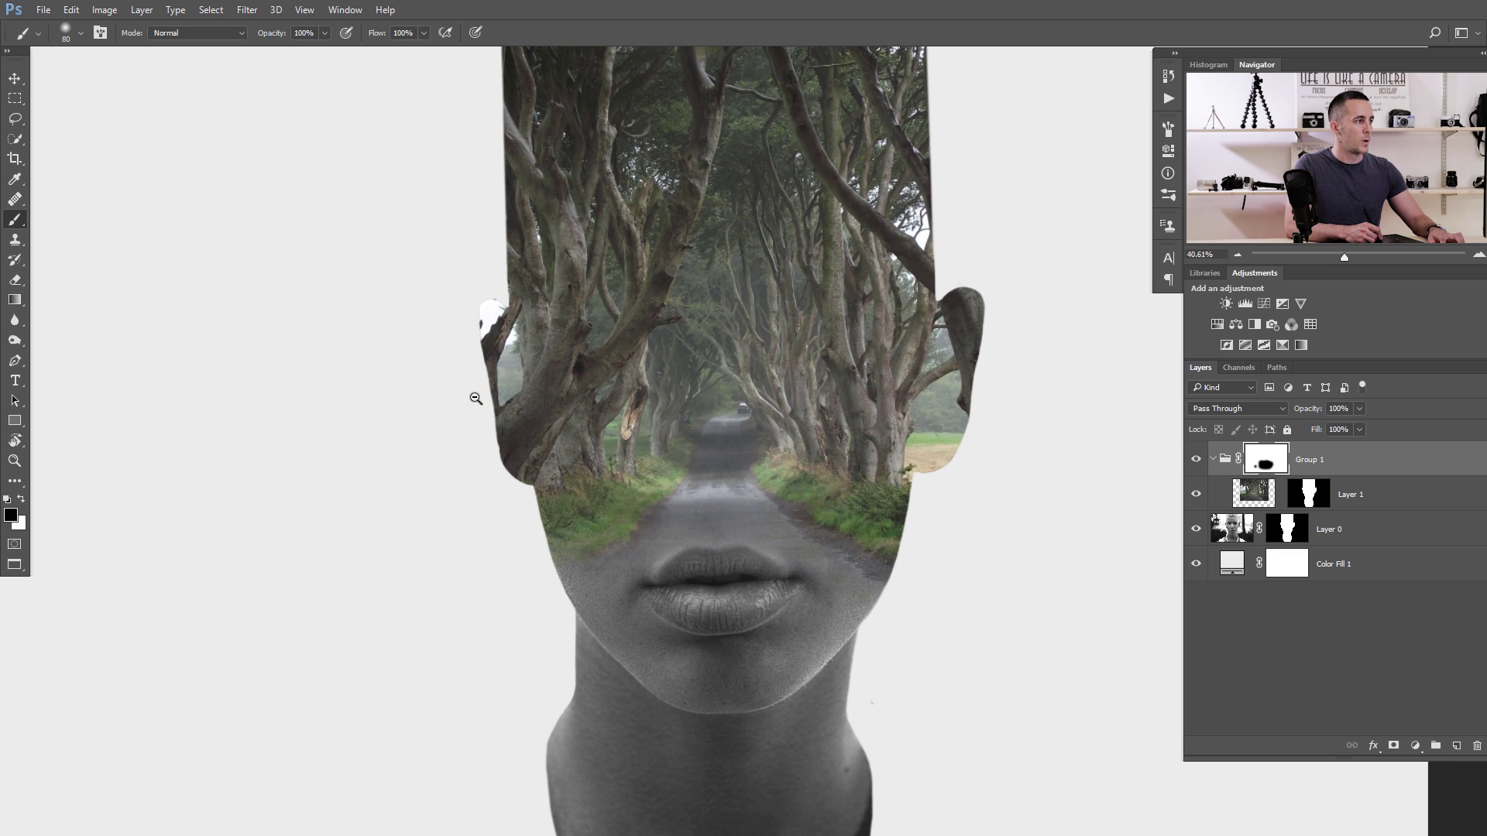
pyautogui.moveTo(471, 308)
pyautogui.mouseDown()
pyautogui.moveTo(491, 441)
pyautogui.moveTo(481, 309)
pyautogui.moveTo(493, 425)
pyautogui.moveTo(486, 308)
pyautogui.moveTo(496, 414)
pyautogui.moveTo(493, 320)
pyautogui.moveTo(515, 509)
pyautogui.mouseUp()
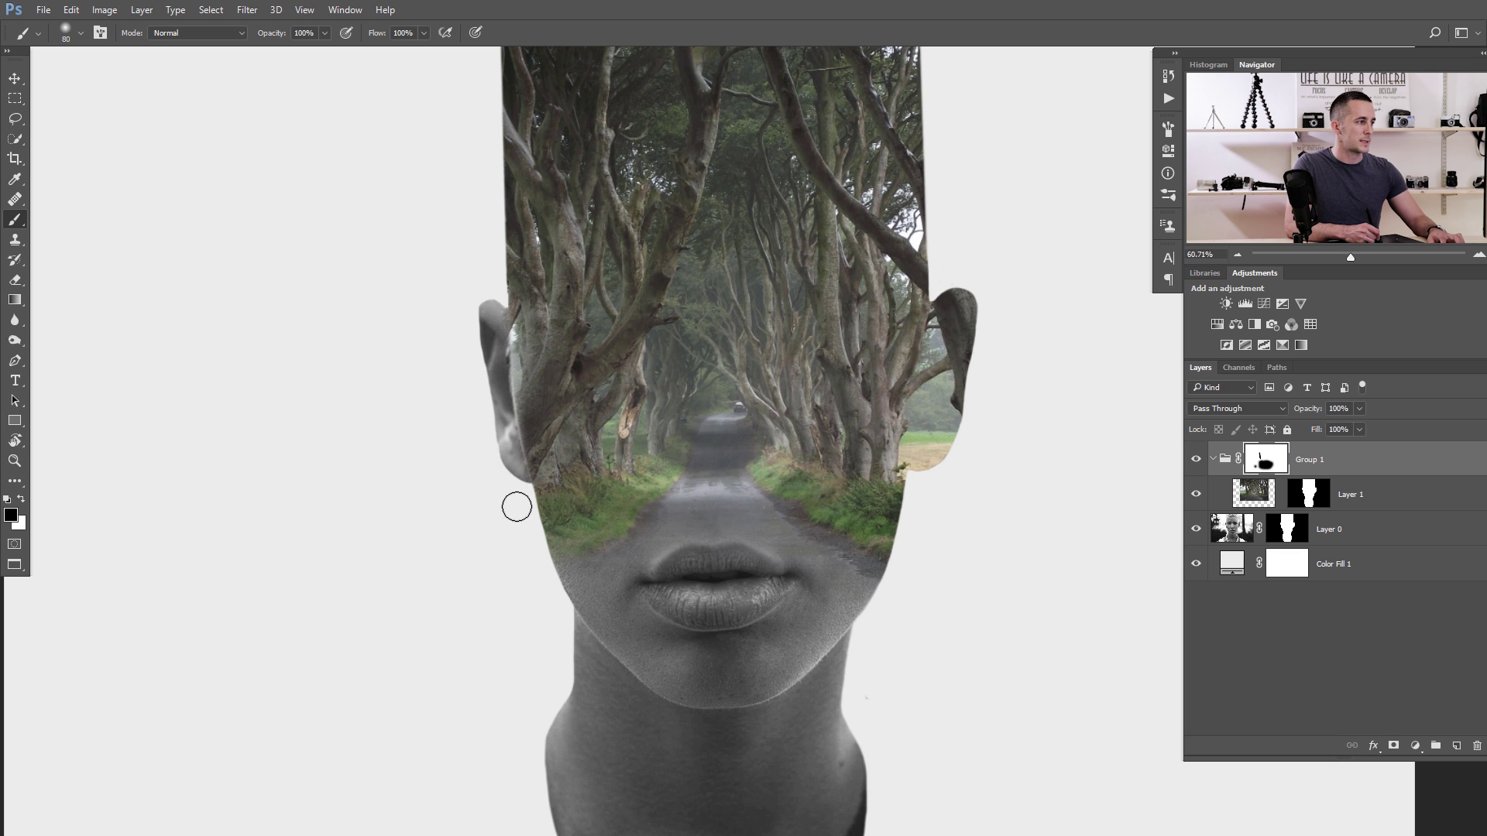
pyautogui.moveTo(702, 433); pyautogui.dragTo(484, 408)
pyautogui.moveTo(741, 342)
pyautogui.mouseDown()
pyautogui.moveTo(738, 296)
pyautogui.moveTo(722, 334)
pyautogui.moveTo(728, 276)
pyautogui.moveTo(716, 422)
pyautogui.mouseUp()
pyautogui.moveTo(766, 295); pyautogui.dragTo(680, 309)
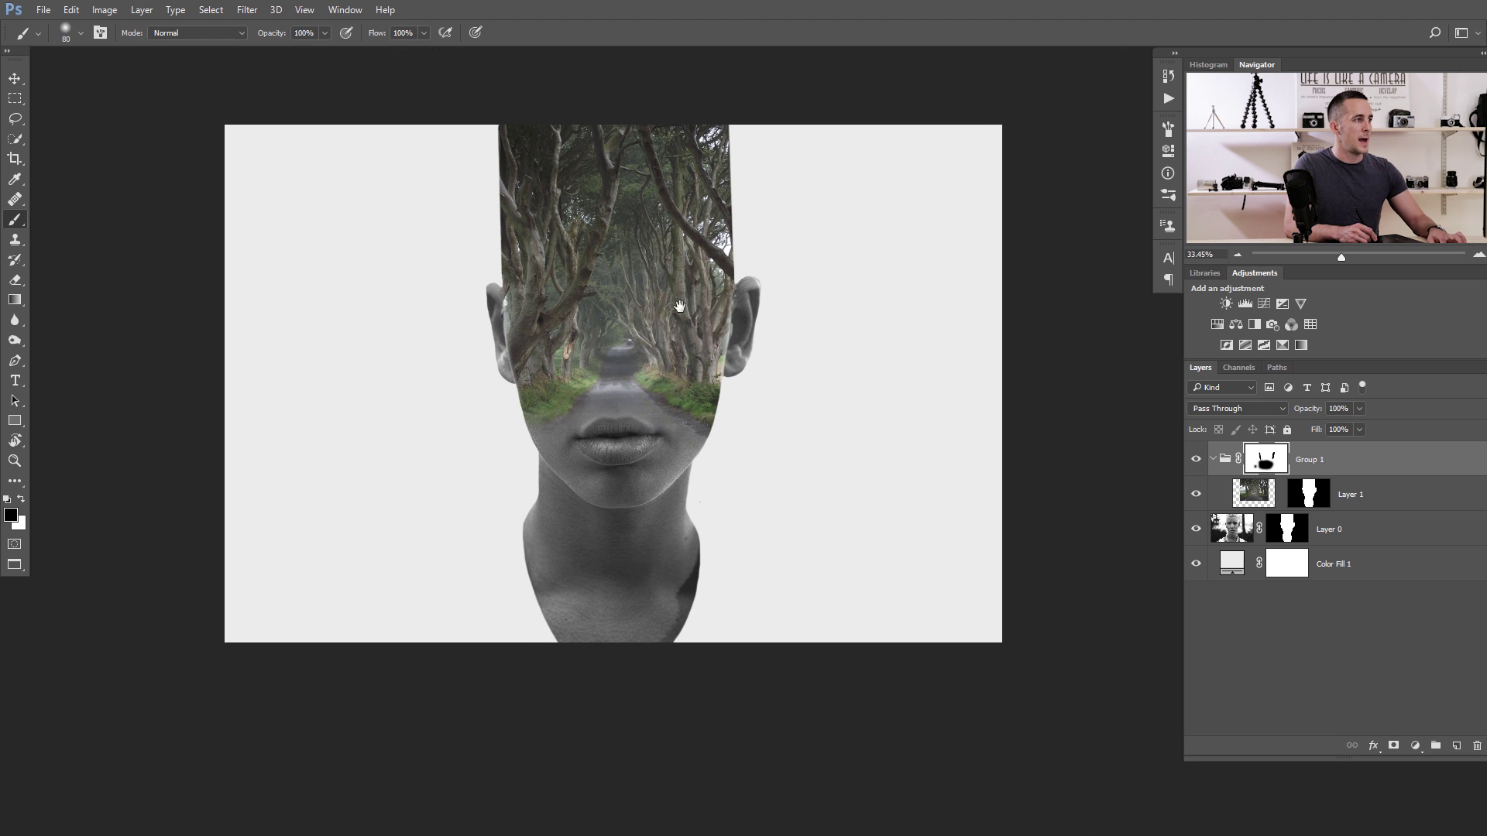
pyautogui.moveTo(651, 365); pyautogui.dragTo(662, 420)
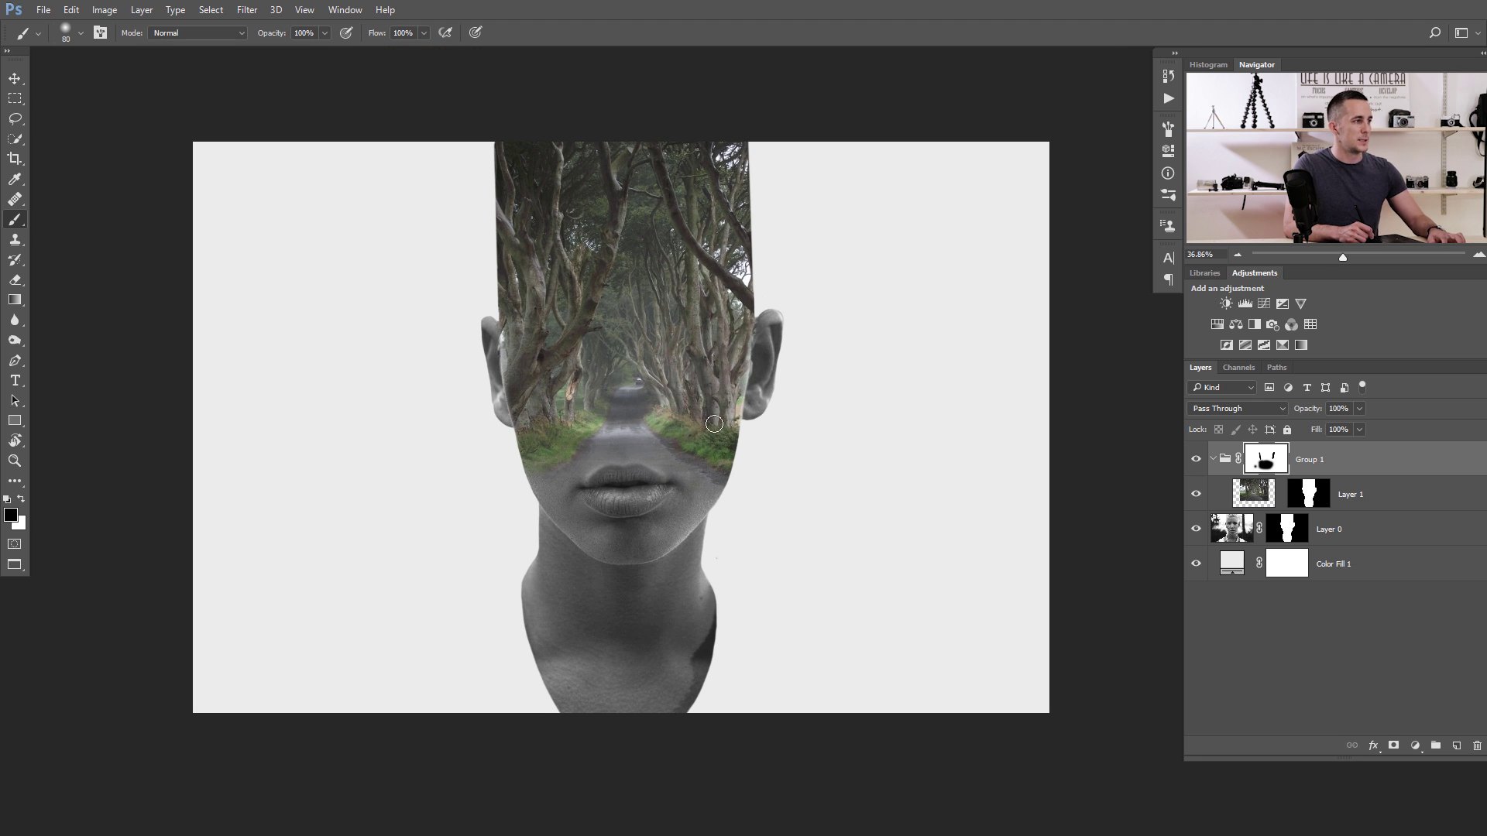
pyautogui.scroll(1, 631, 337)
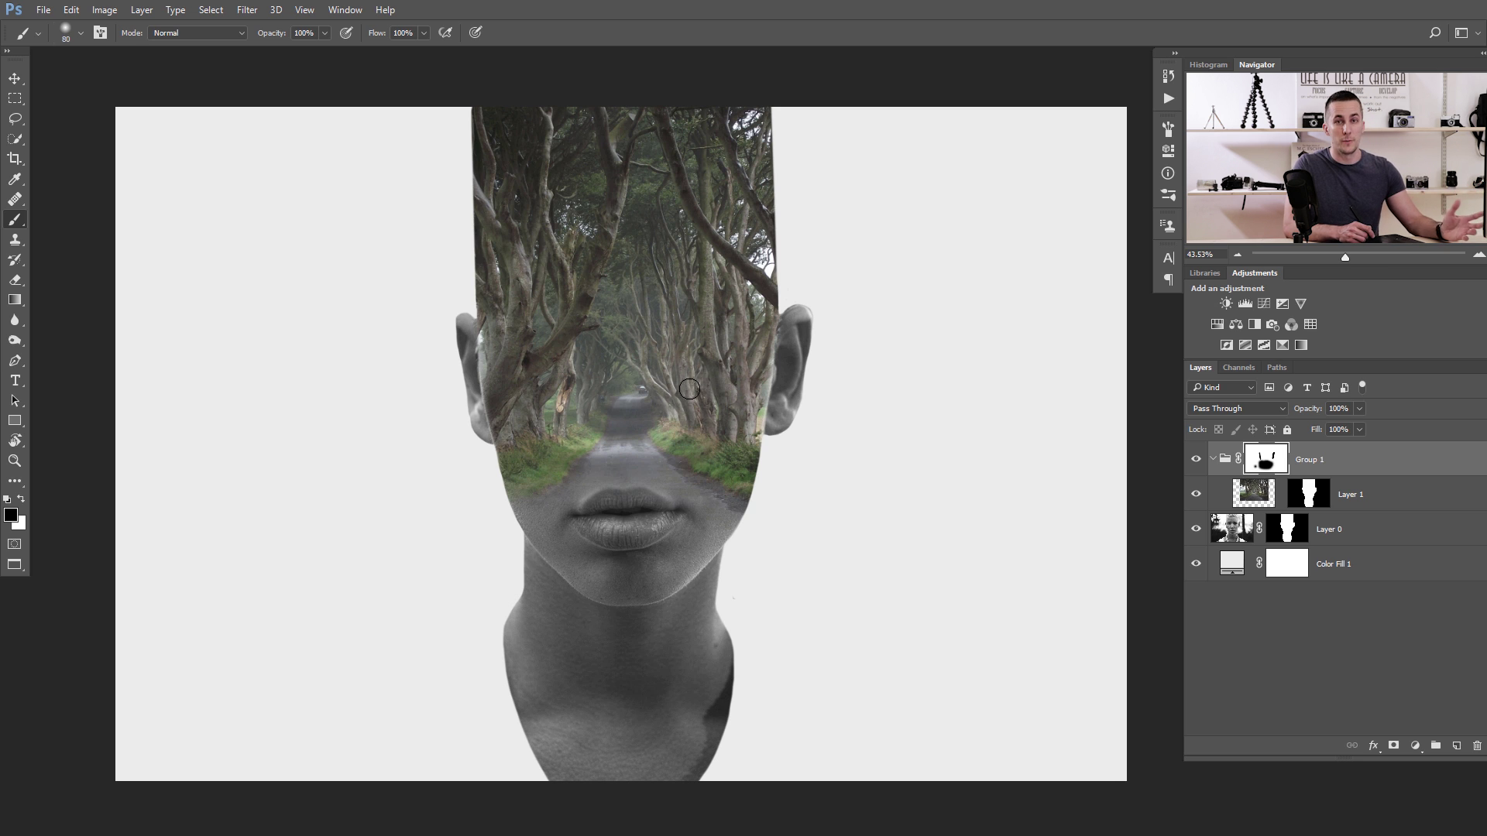
# Step: Rename Layer 1 as Forest and Layer 0 as Girl
pyautogui.click(1253, 494)
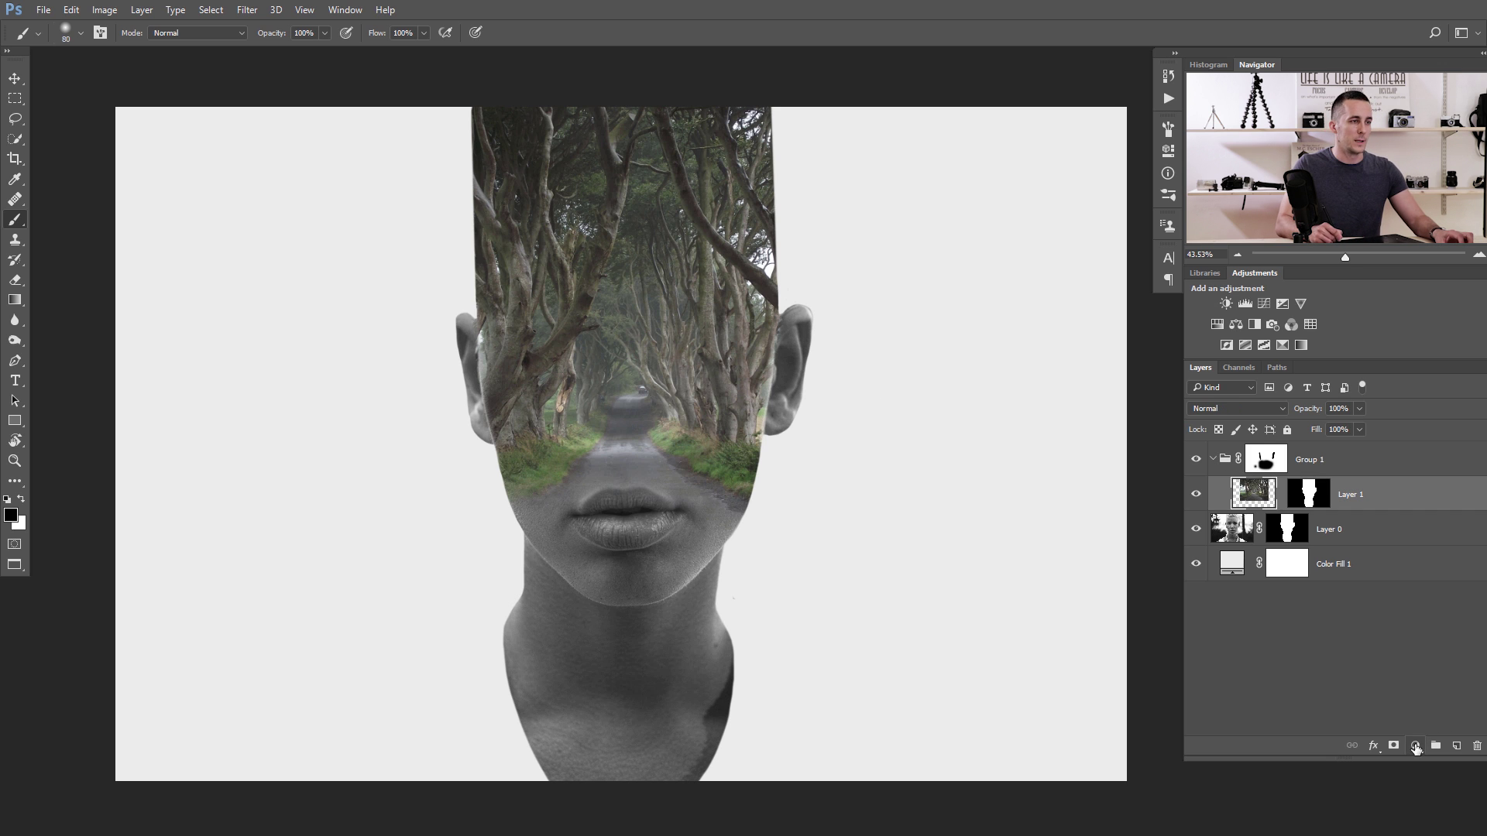
pyautogui.doubleClick(1350, 495)
pyautogui.write('Fore')
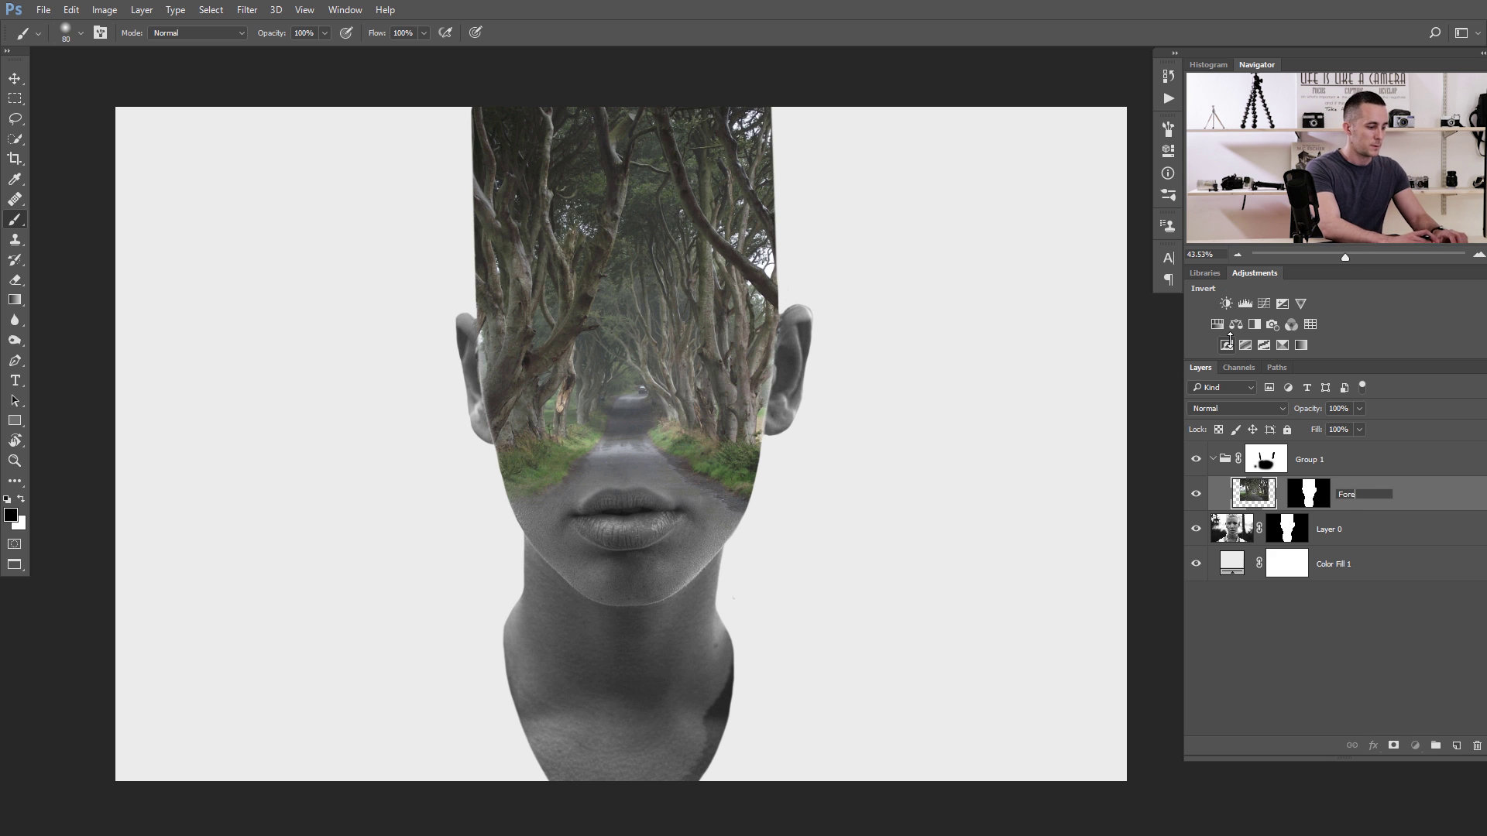
pyautogui.write('st')
pyautogui.press('Return')
pyautogui.doubleClick(1336, 531)
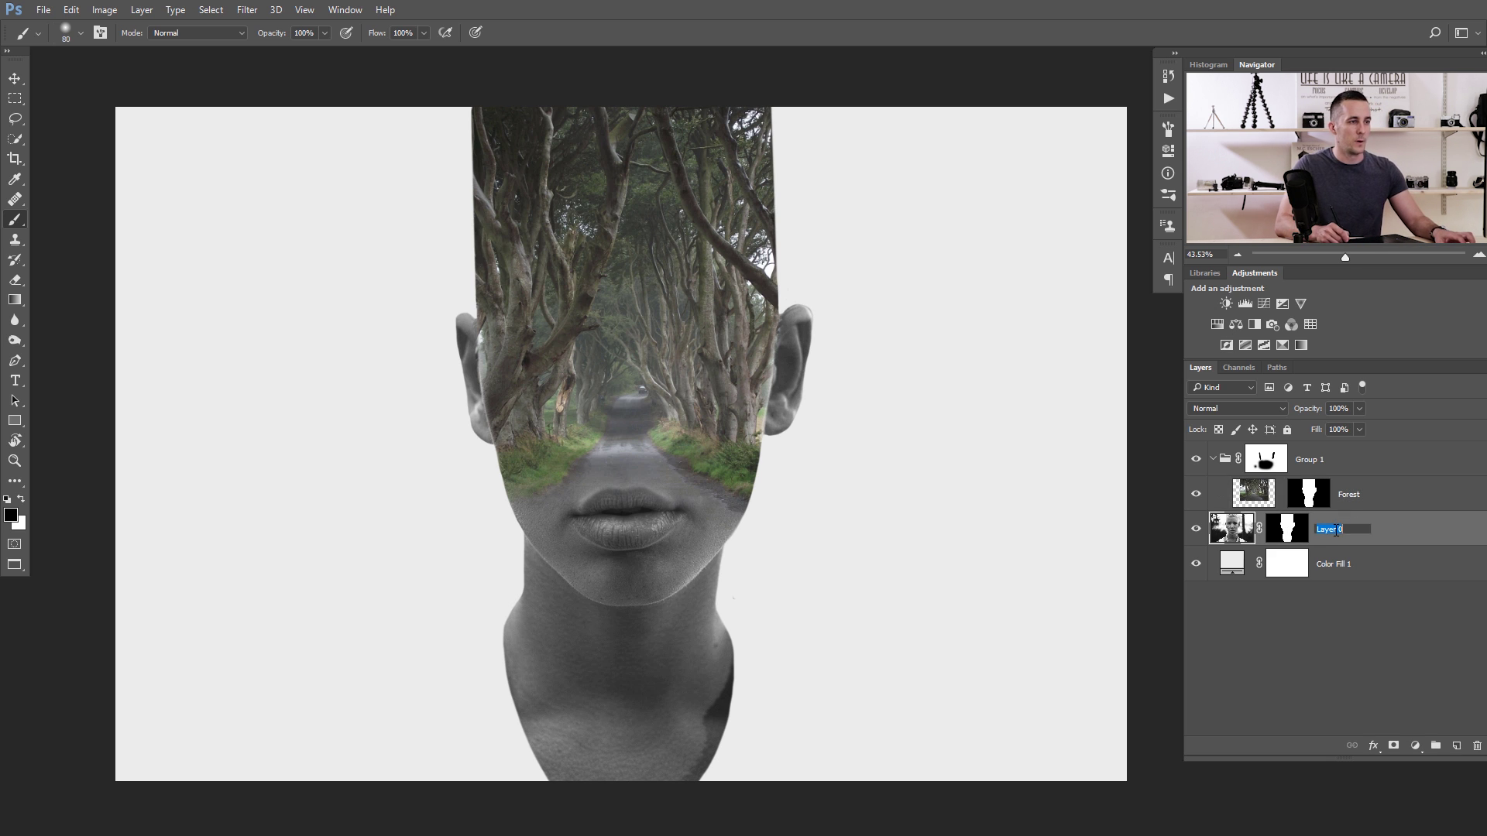
pyautogui.write('Girl')
pyautogui.press('Return')
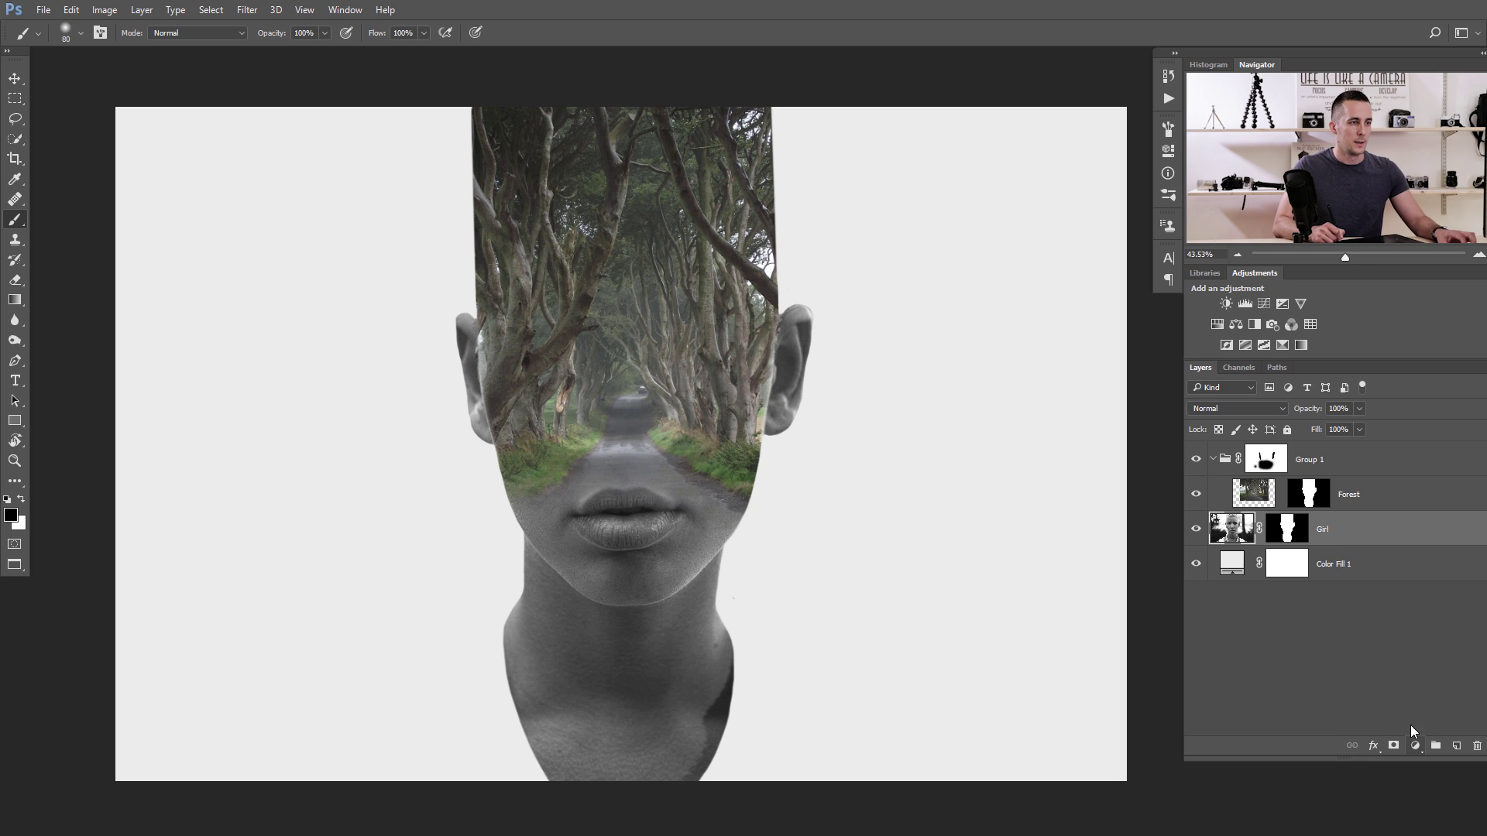
# Step: Add a Black & White adjustment above the Forest layer with Reds 93, Yellows 99 and Greens 107
pyautogui.click(1258, 500)
pyautogui.click(1415, 747)
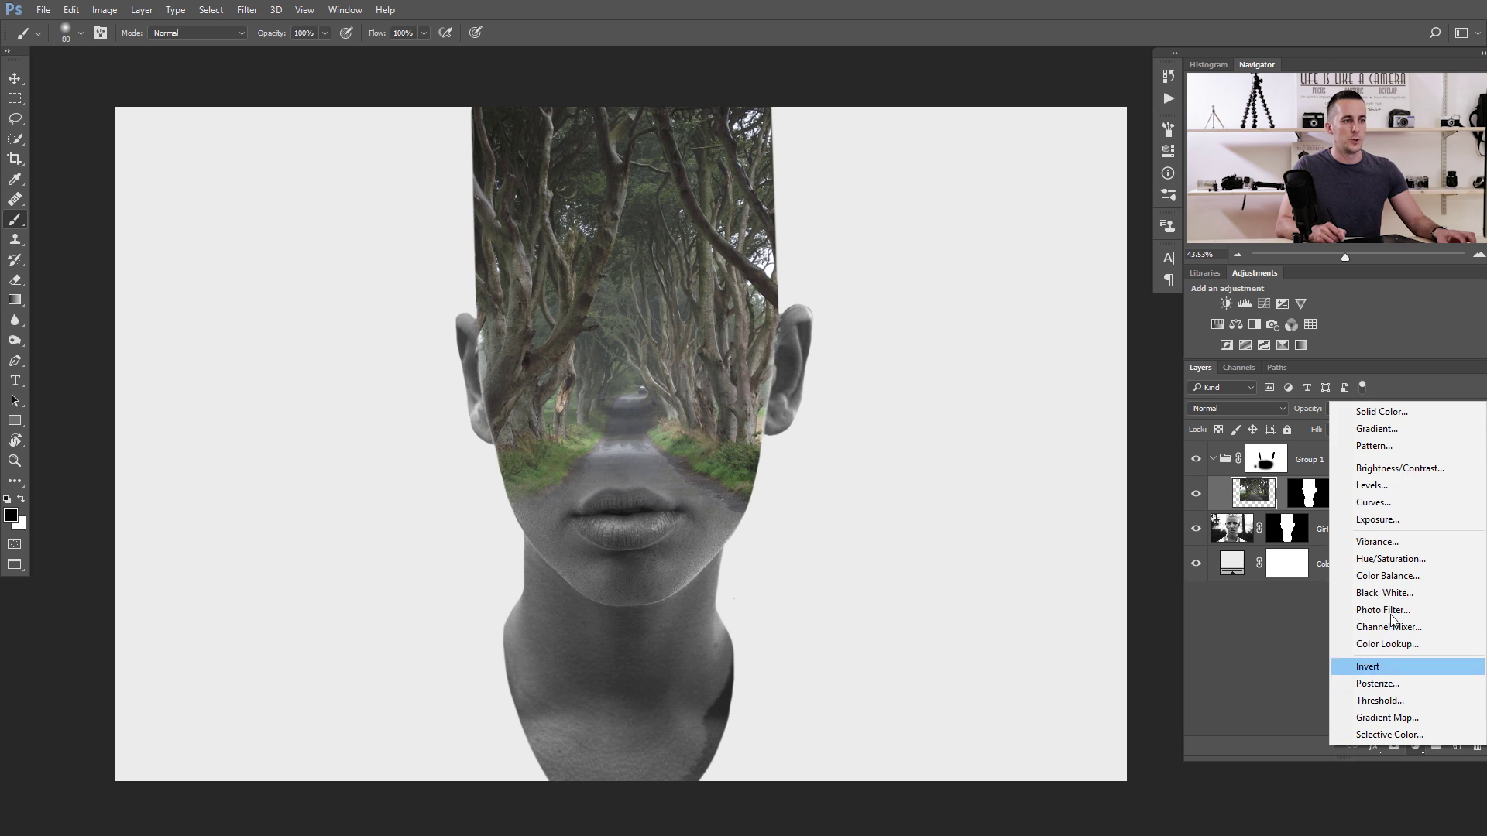
pyautogui.click(1387, 593)
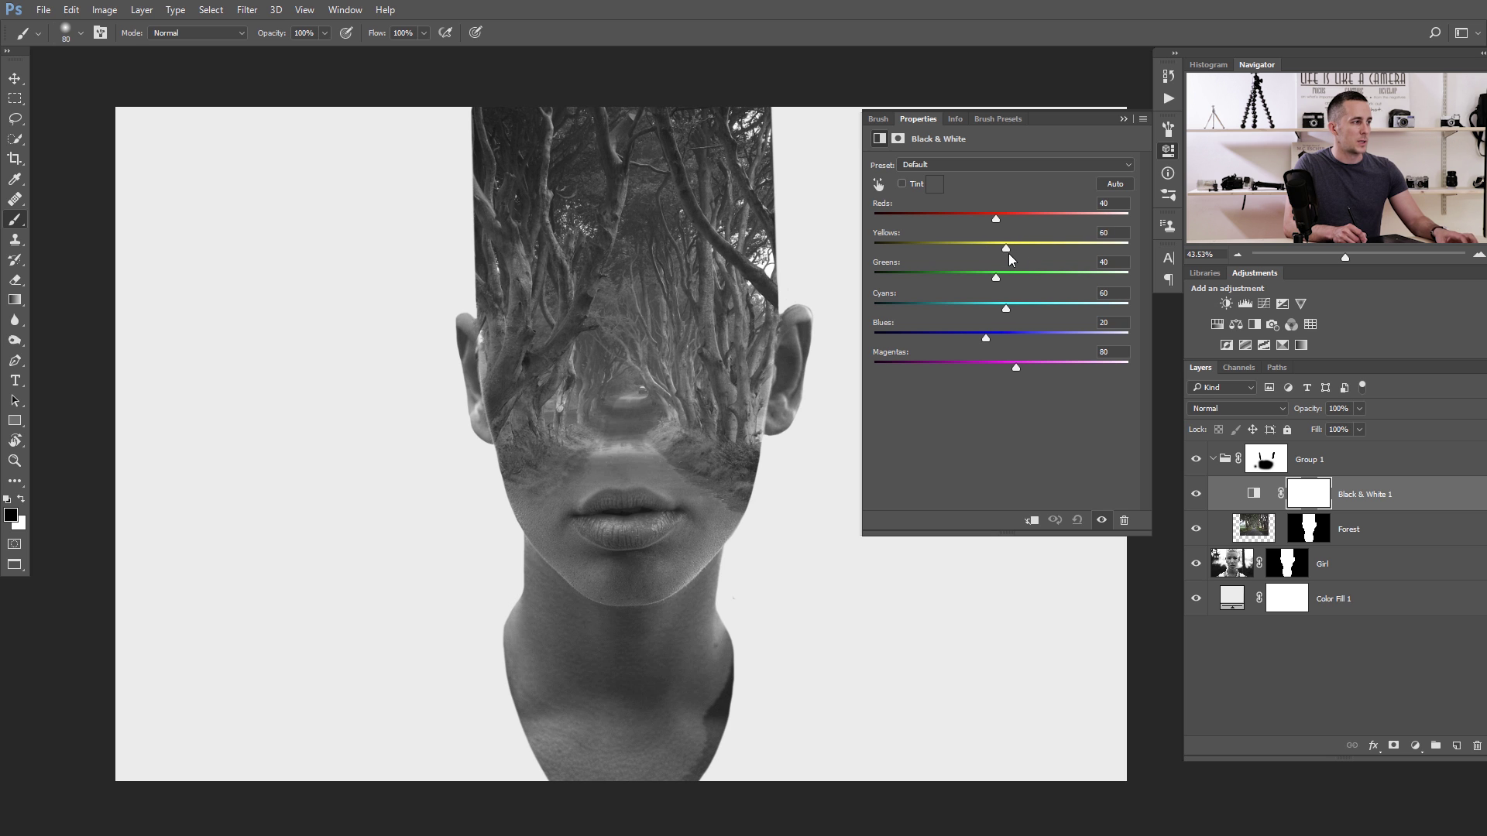
pyautogui.moveTo(1016, 248); pyautogui.dragTo(1034, 276)
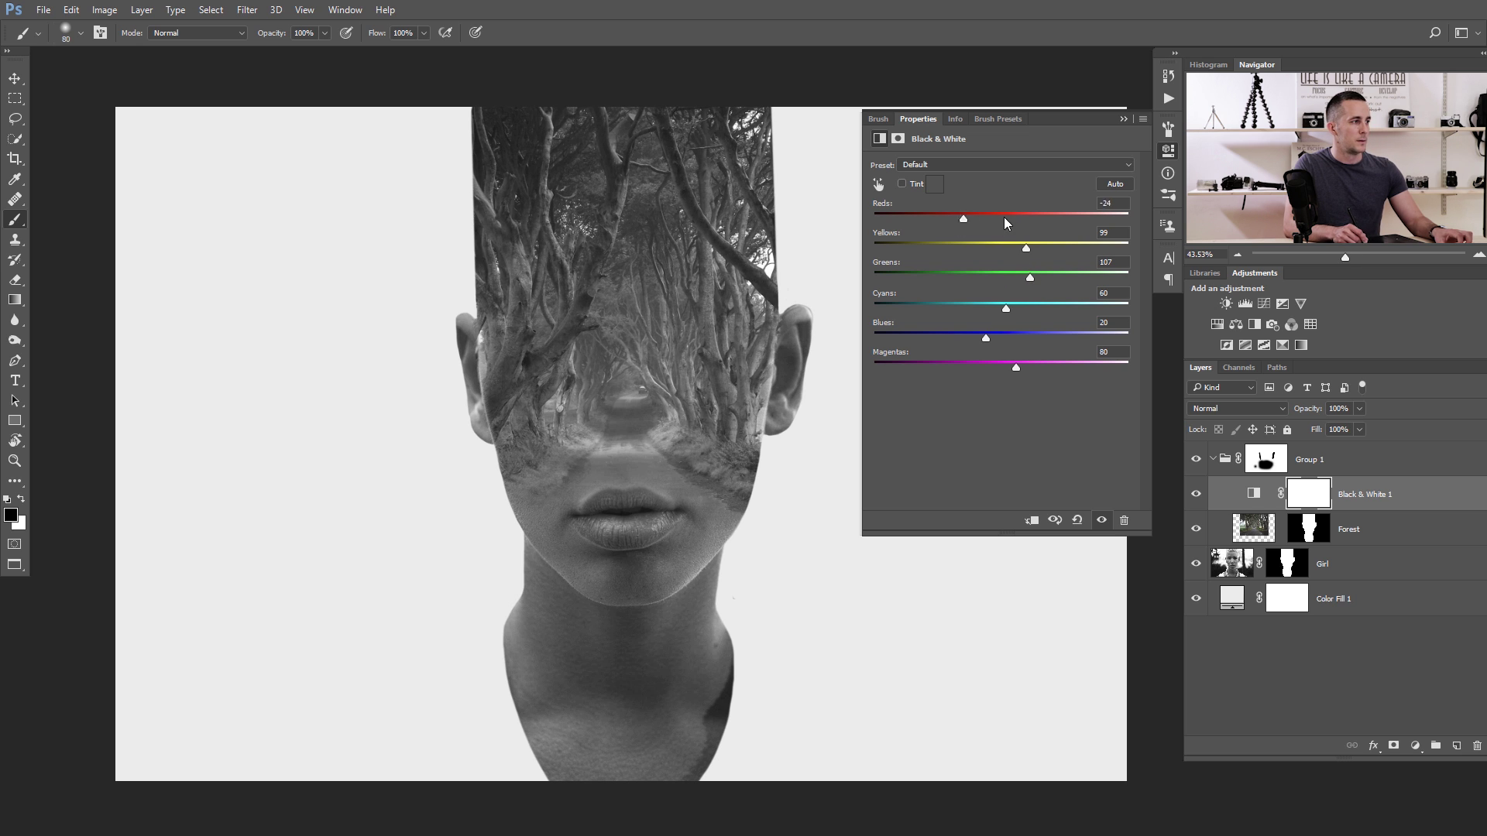
pyautogui.moveTo(1035, 215); pyautogui.dragTo(1029, 215)
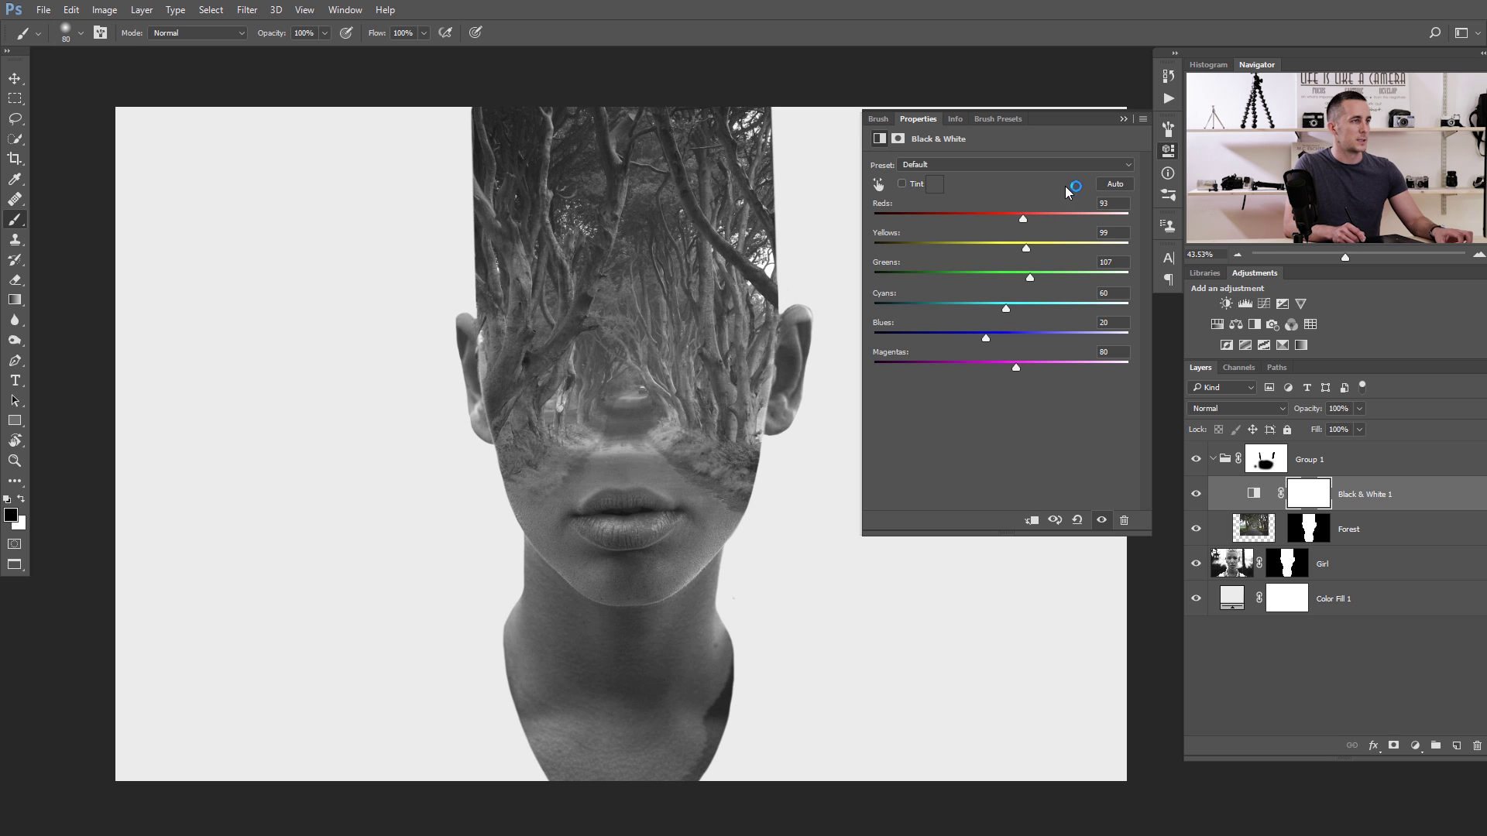
pyautogui.click(1123, 118)
# Step: Squeeze the Forest layer's photo horizontally to about 77% width with Free Transform, keeping its height at 100%
pyautogui.moveTo(652, 343); pyautogui.dragTo(644, 396)
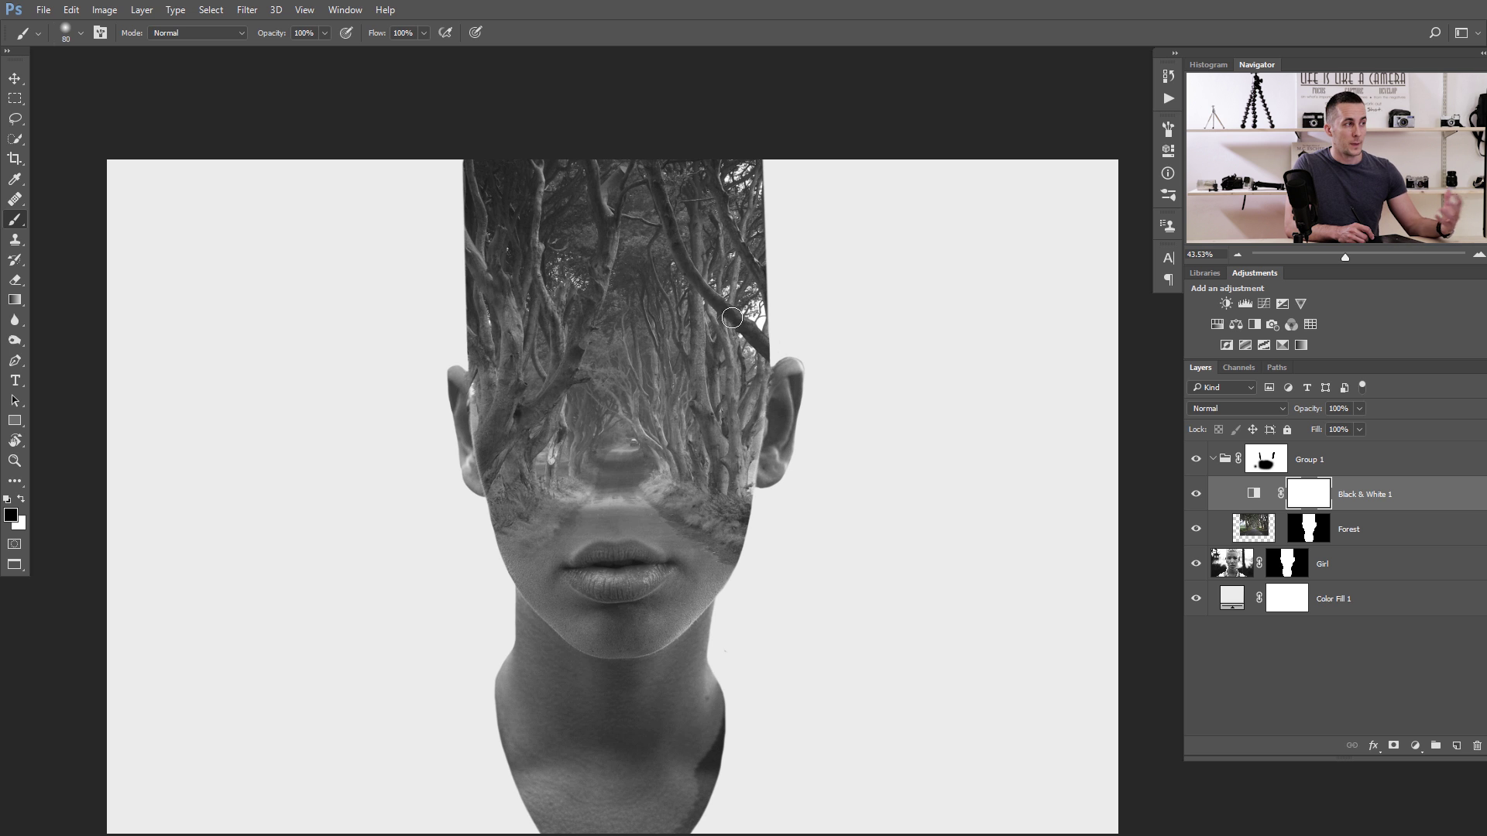
pyautogui.moveTo(769, 322); pyautogui.dragTo(845, 342)
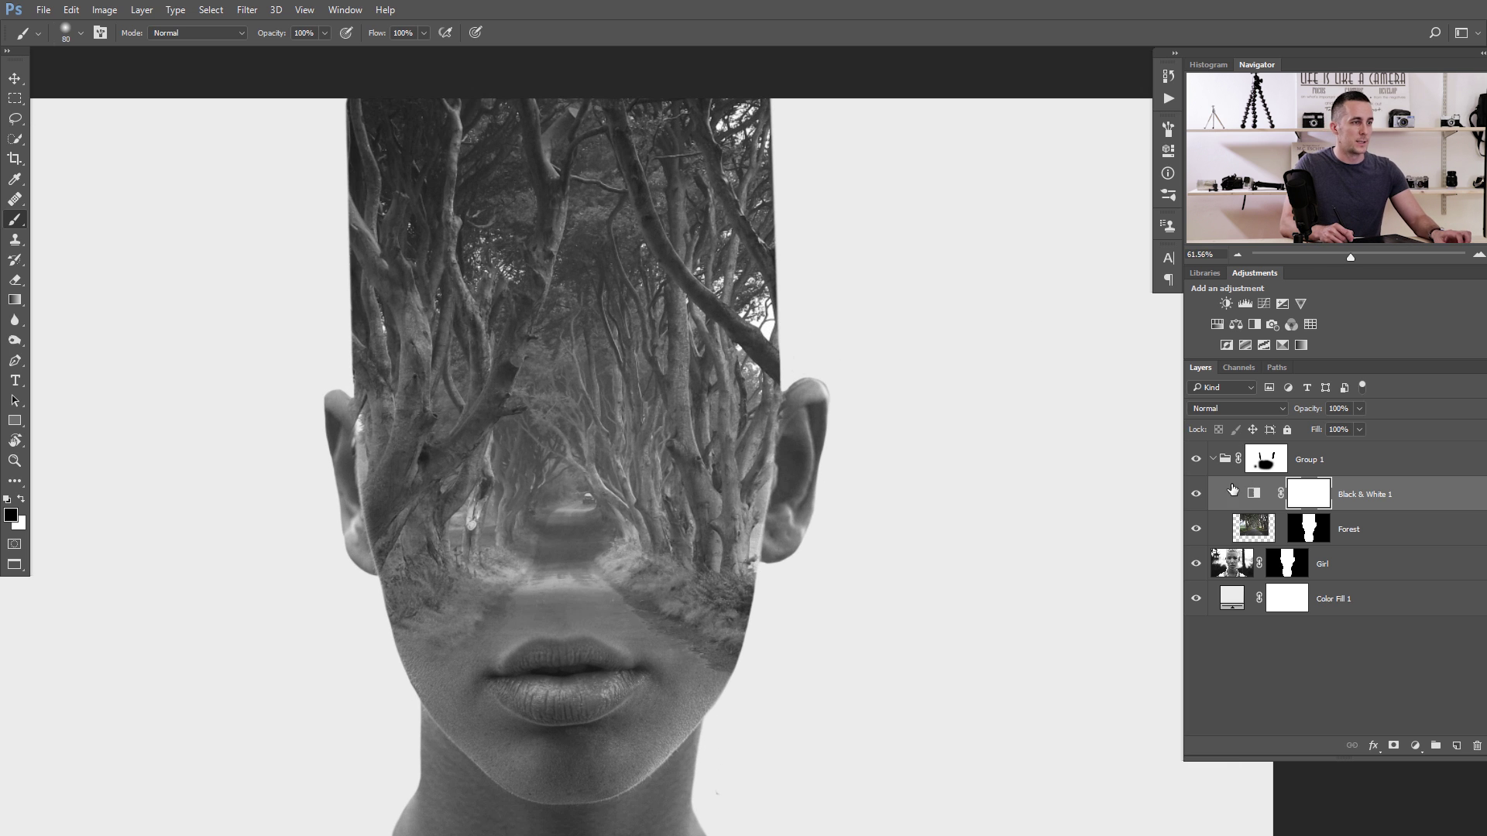
pyautogui.click(1255, 527)
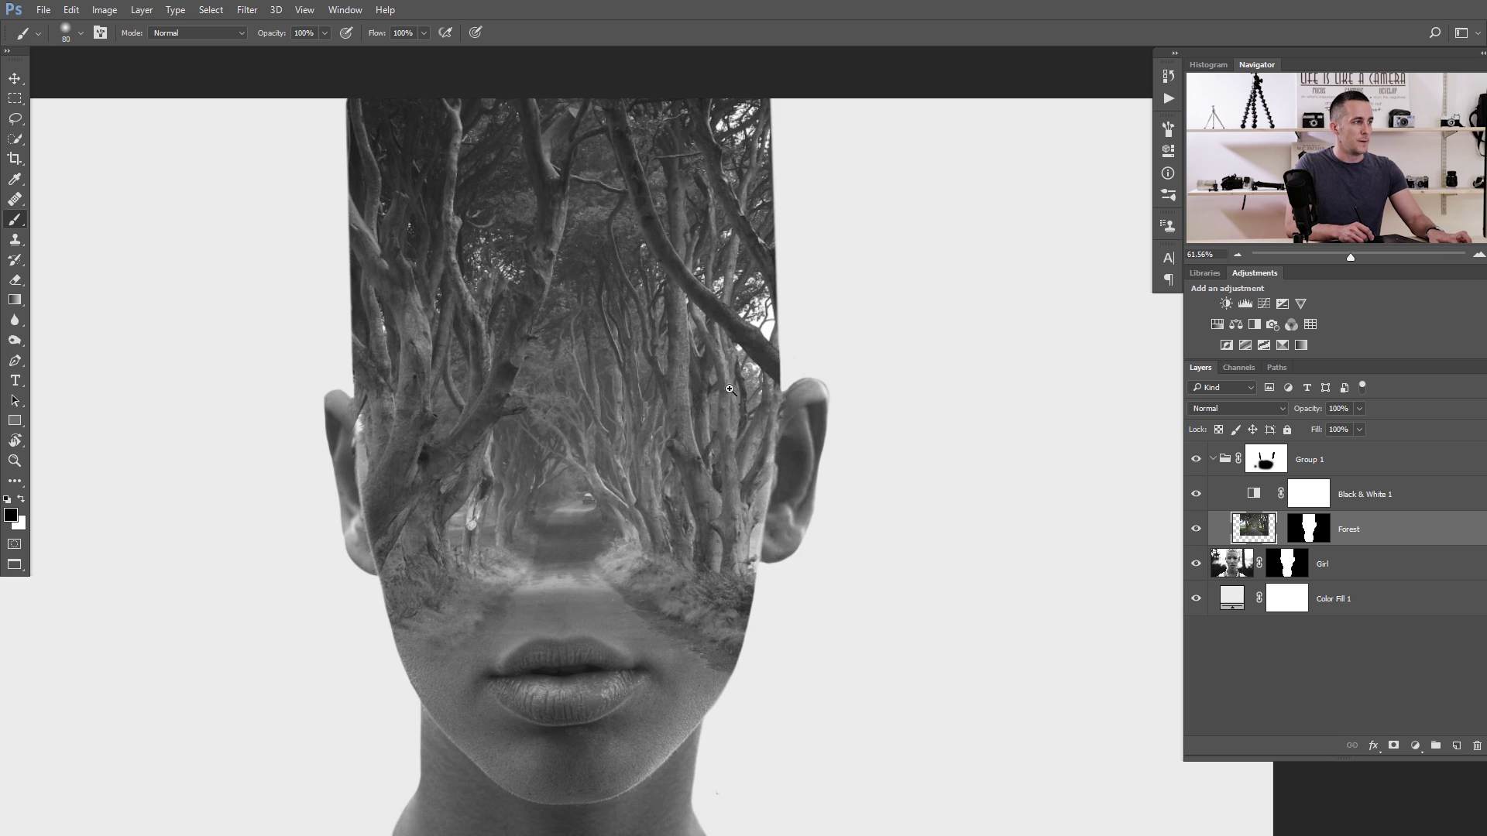
pyautogui.moveTo(729, 390); pyautogui.dragTo(714, 353)
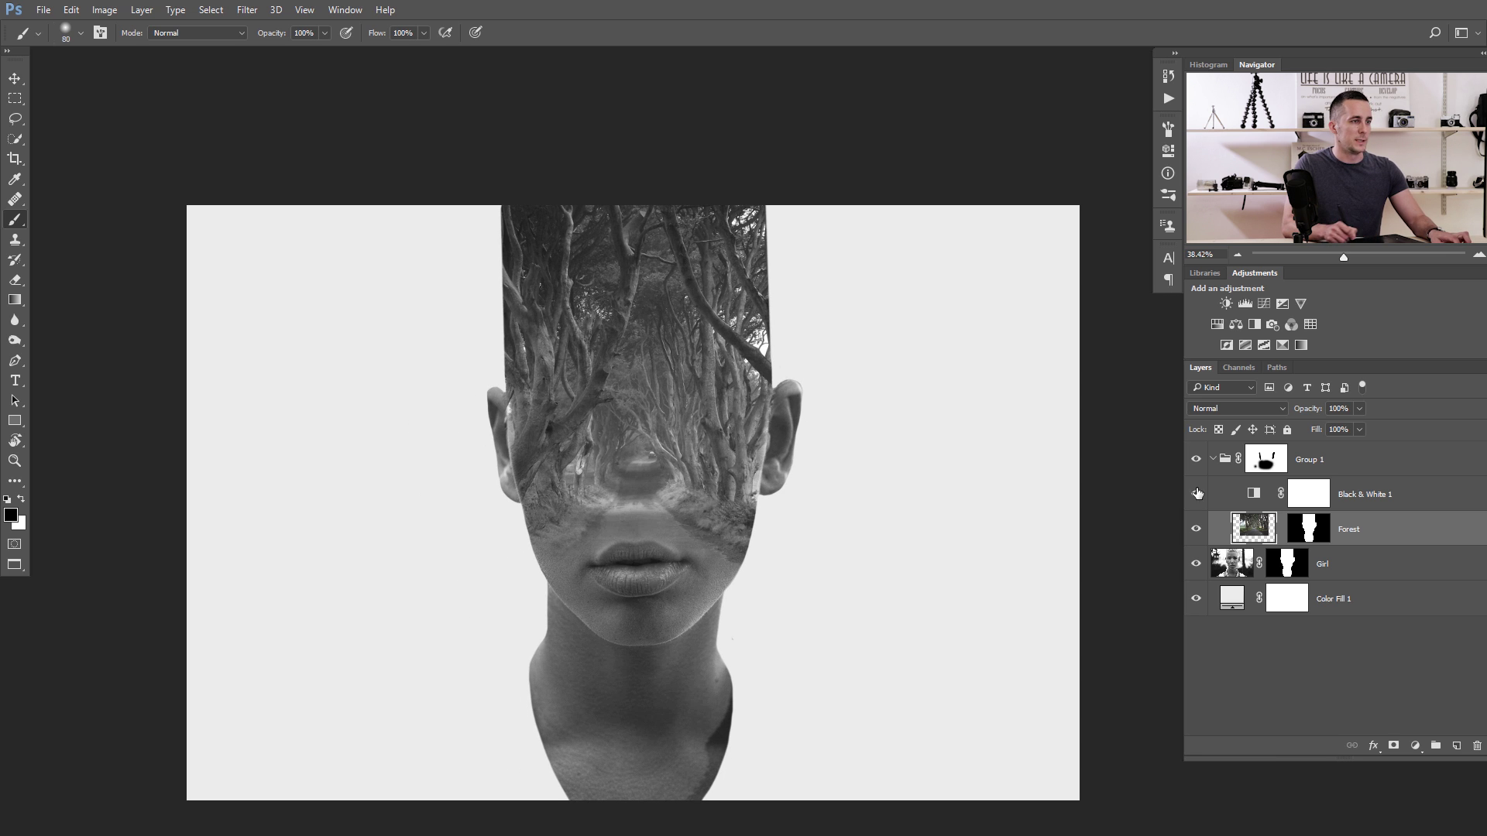
pyautogui.hotkey('ctrl', 't')
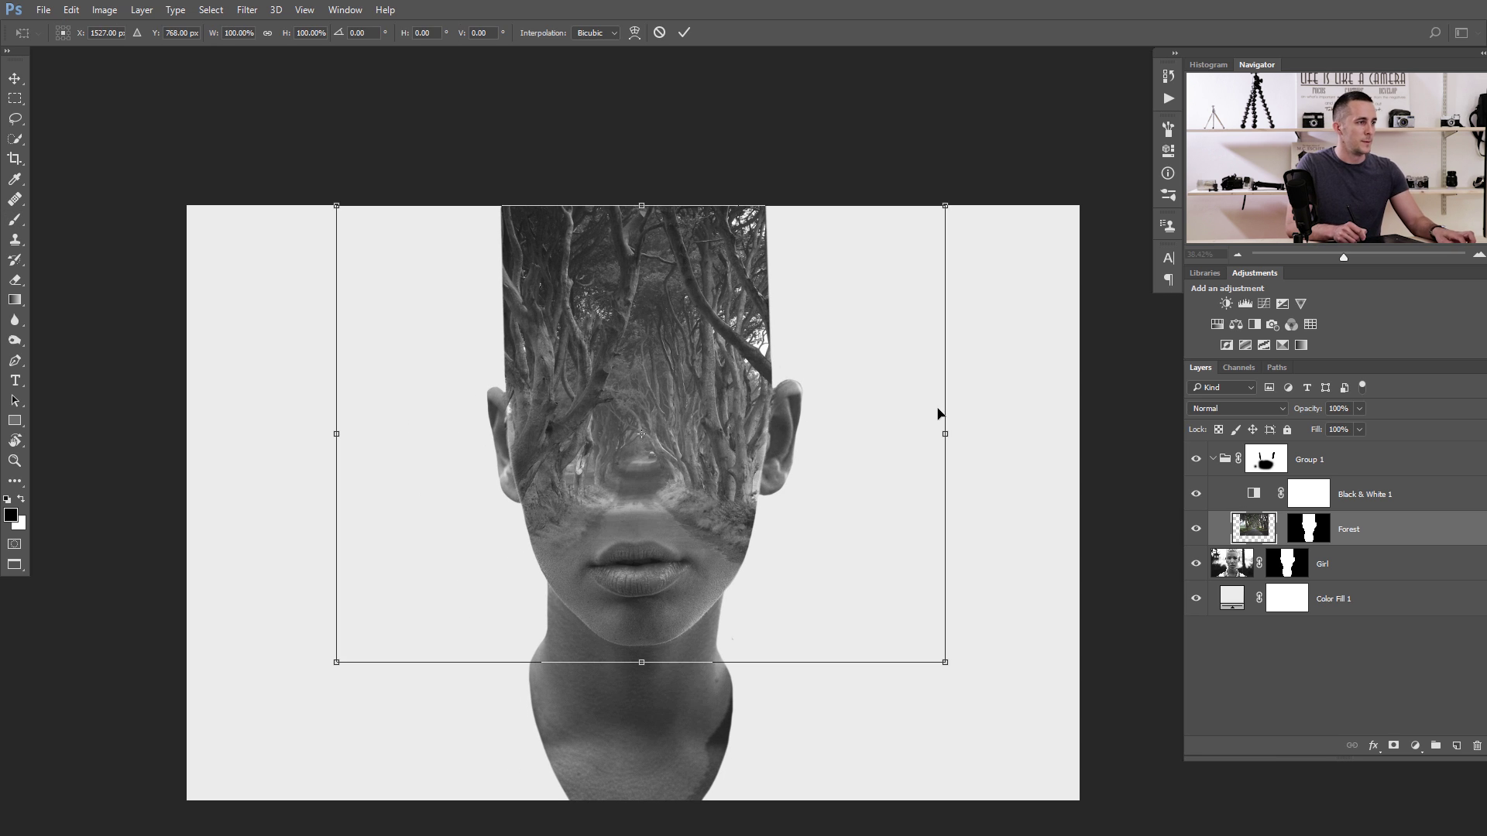
pyautogui.moveTo(936, 438); pyautogui.dragTo(875, 435)
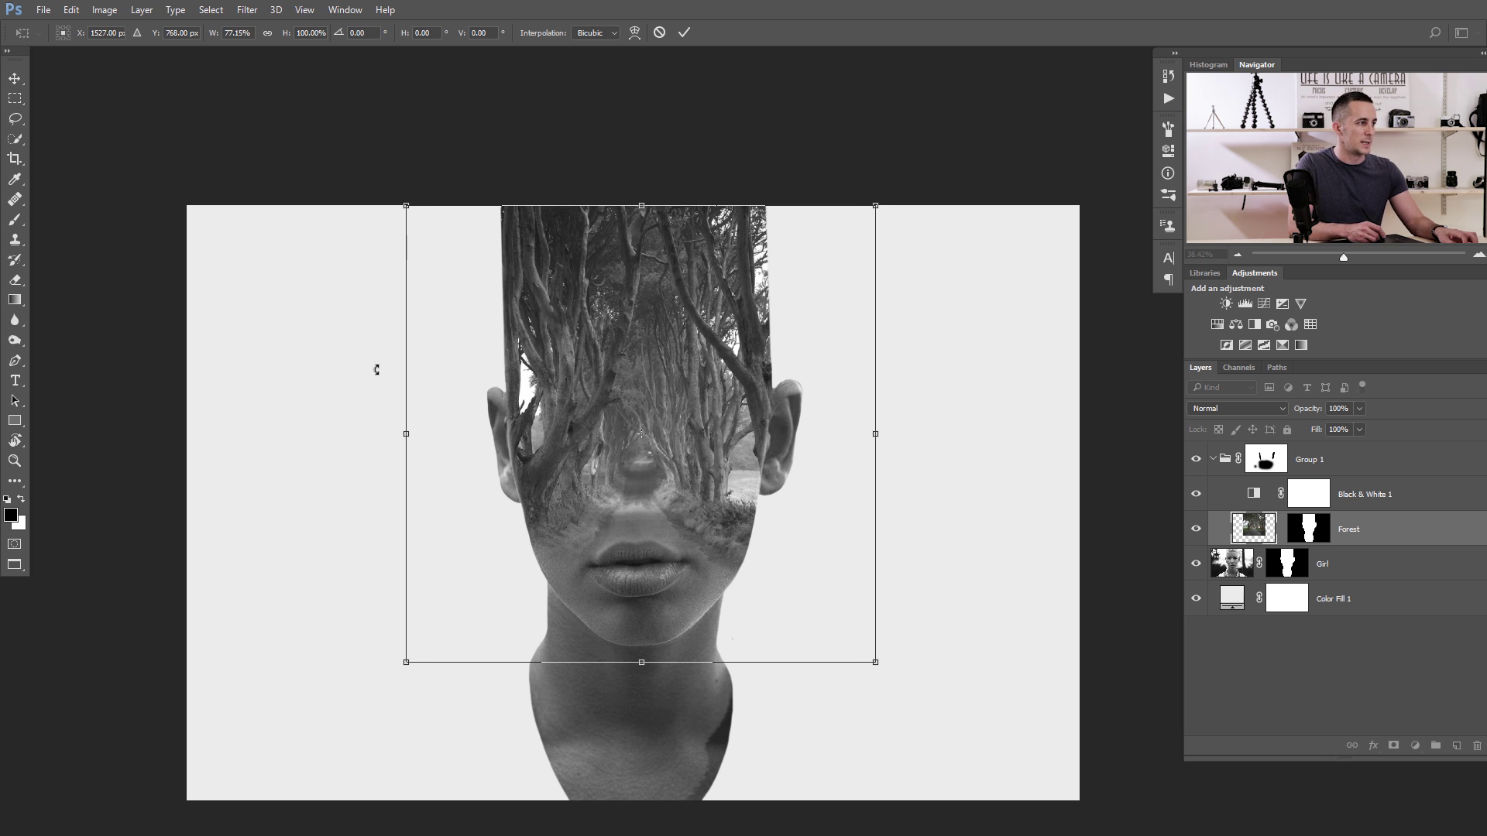
pyautogui.moveTo(403, 434)
pyautogui.mouseDown()
pyautogui.moveTo(453, 434)
pyautogui.moveTo(405, 435)
pyautogui.mouseUp()
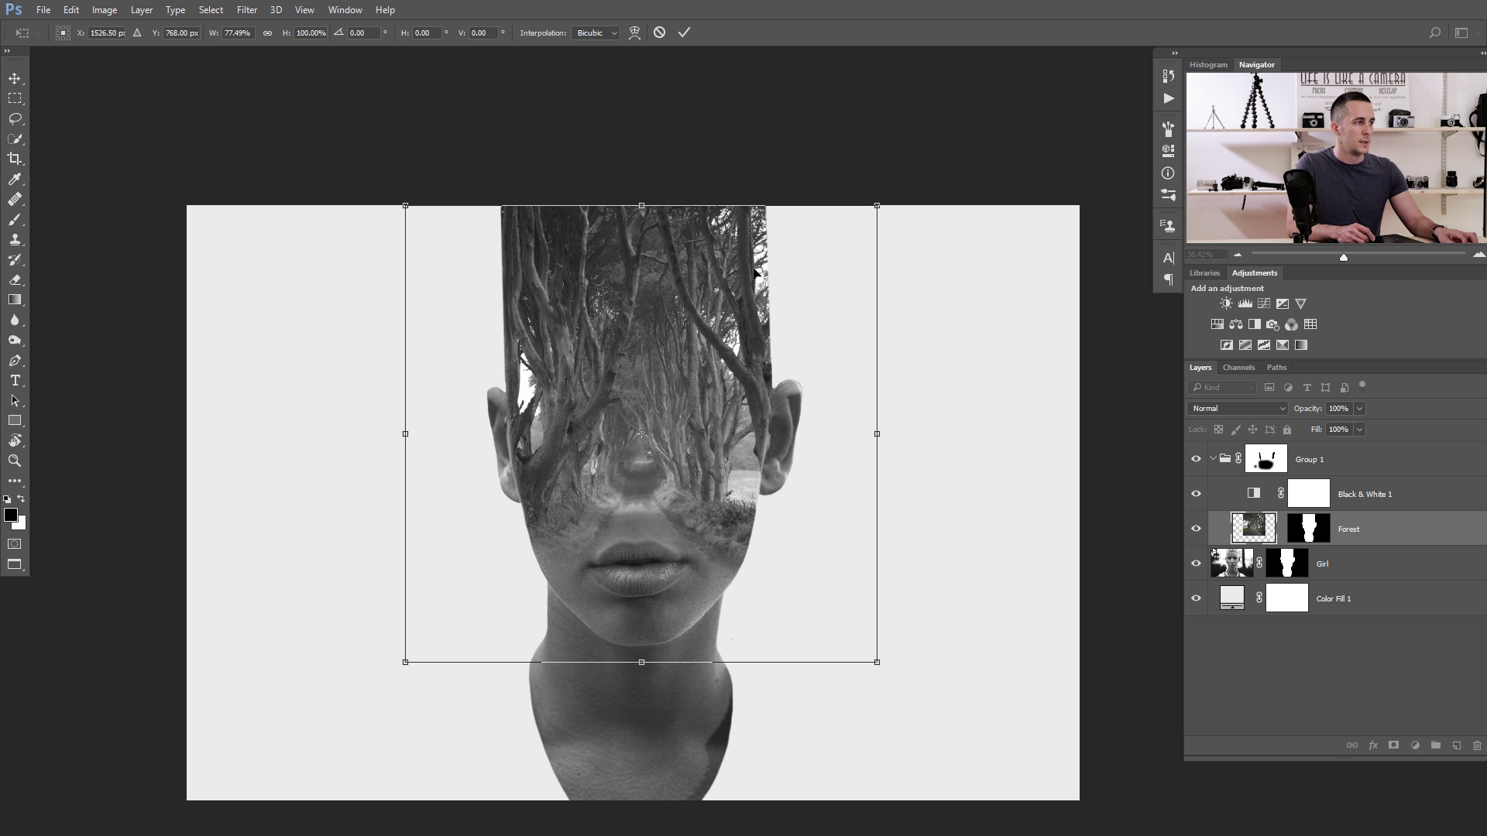
pyautogui.moveTo(876, 434)
pyautogui.mouseDown()
pyautogui.moveTo(828, 432)
pyautogui.moveTo(883, 435)
pyautogui.mouseUp()
pyautogui.moveTo(410, 433); pyautogui.dragTo(405, 439)
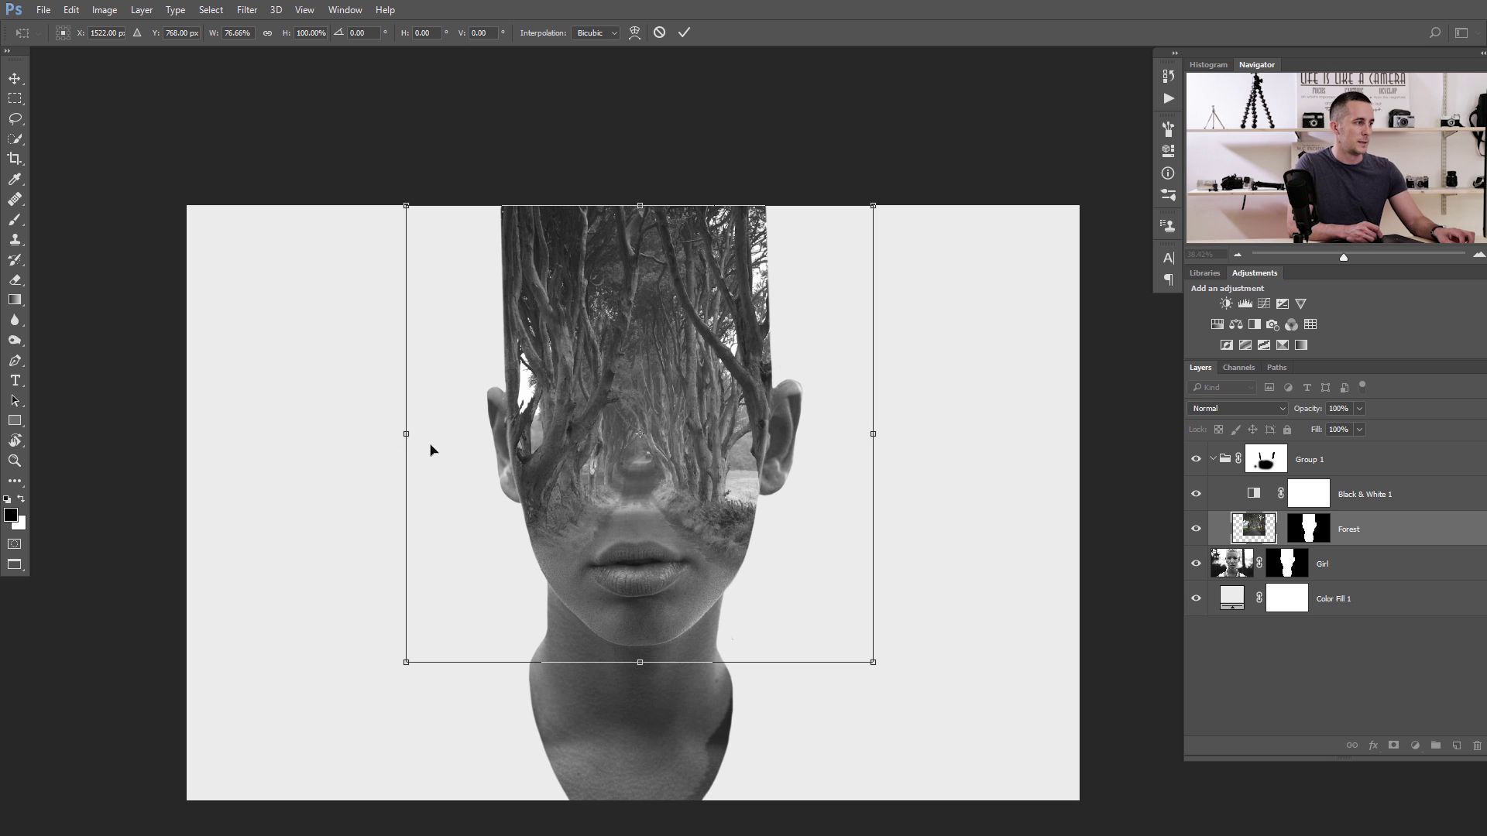
pyautogui.click(683, 32)
# Step: Select the right half of the forest photo with a rectangular marquee, stretch it outward to about 109% width, and deselect
pyautogui.press('b')
pyautogui.moveTo(14, 98); pyautogui.dragTo(91, 105)
pyautogui.click(91, 104)
pyautogui.moveTo(636, 184); pyautogui.dragTo(818, 644)
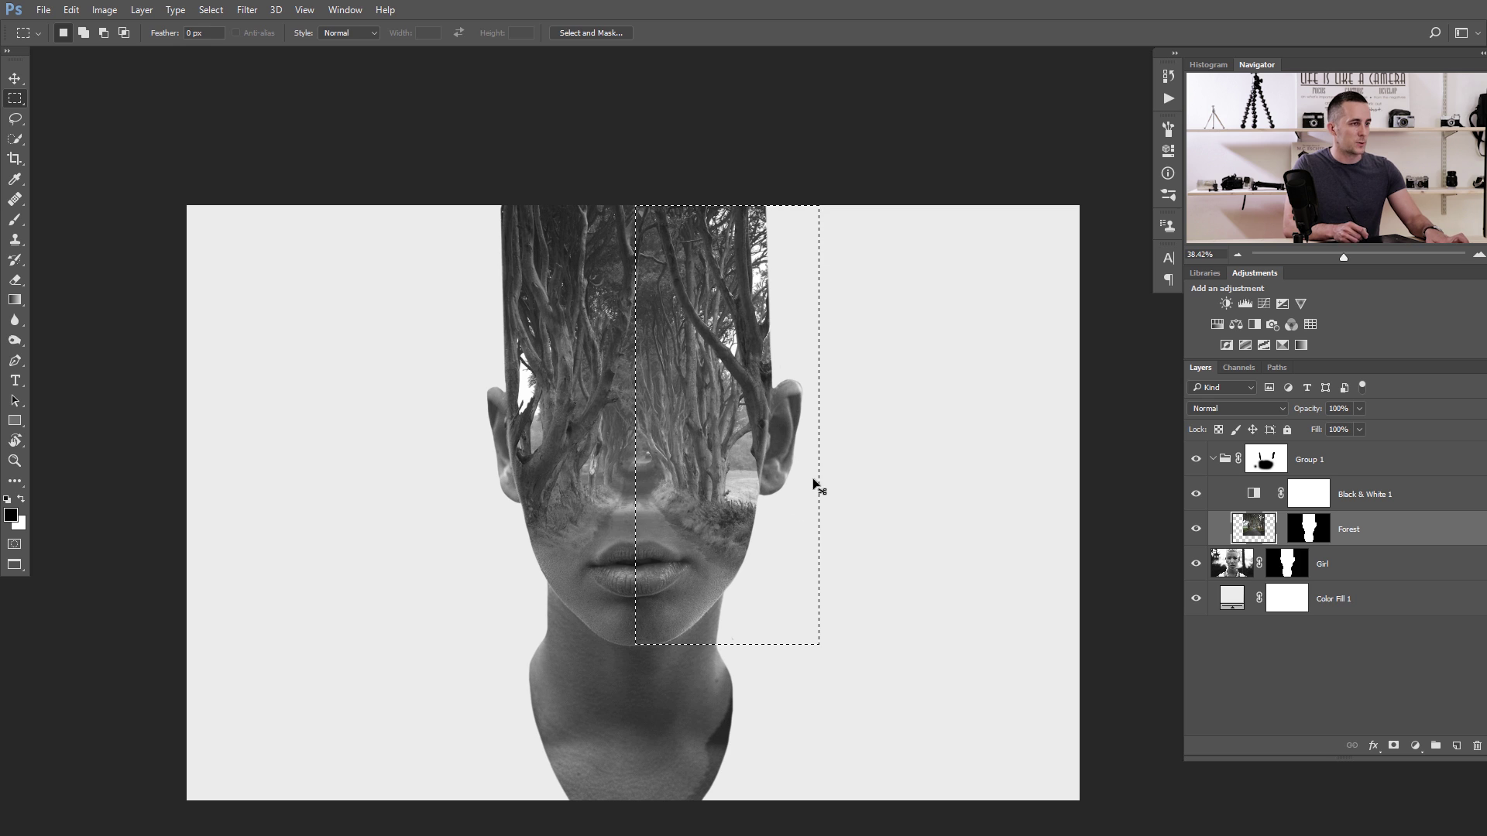
pyautogui.hotkey('ctrl', 't')
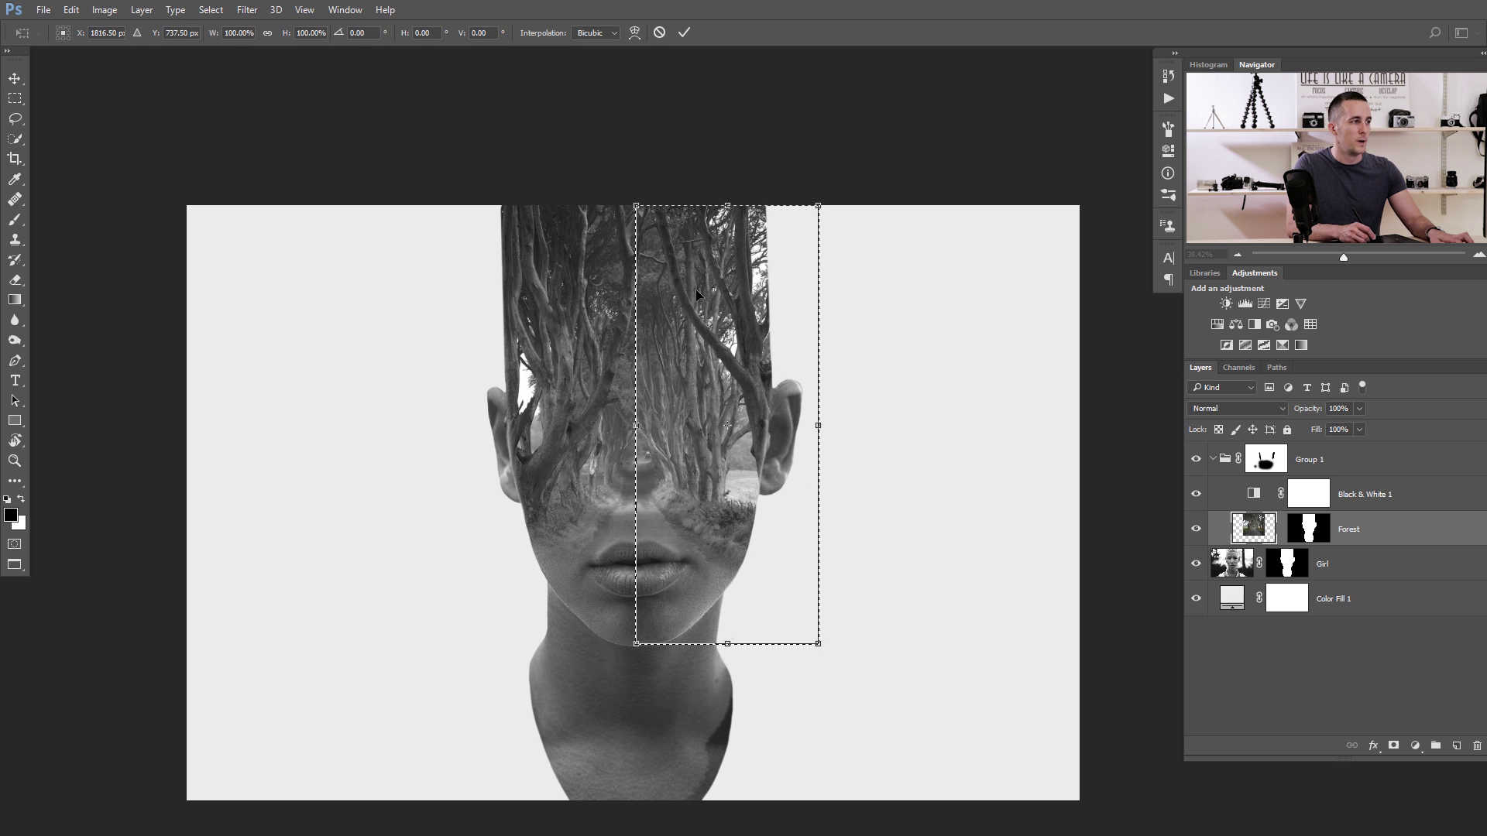
pyautogui.moveTo(821, 426)
pyautogui.mouseDown()
pyautogui.moveTo(797, 433)
pyautogui.moveTo(839, 431)
pyautogui.mouseUp()
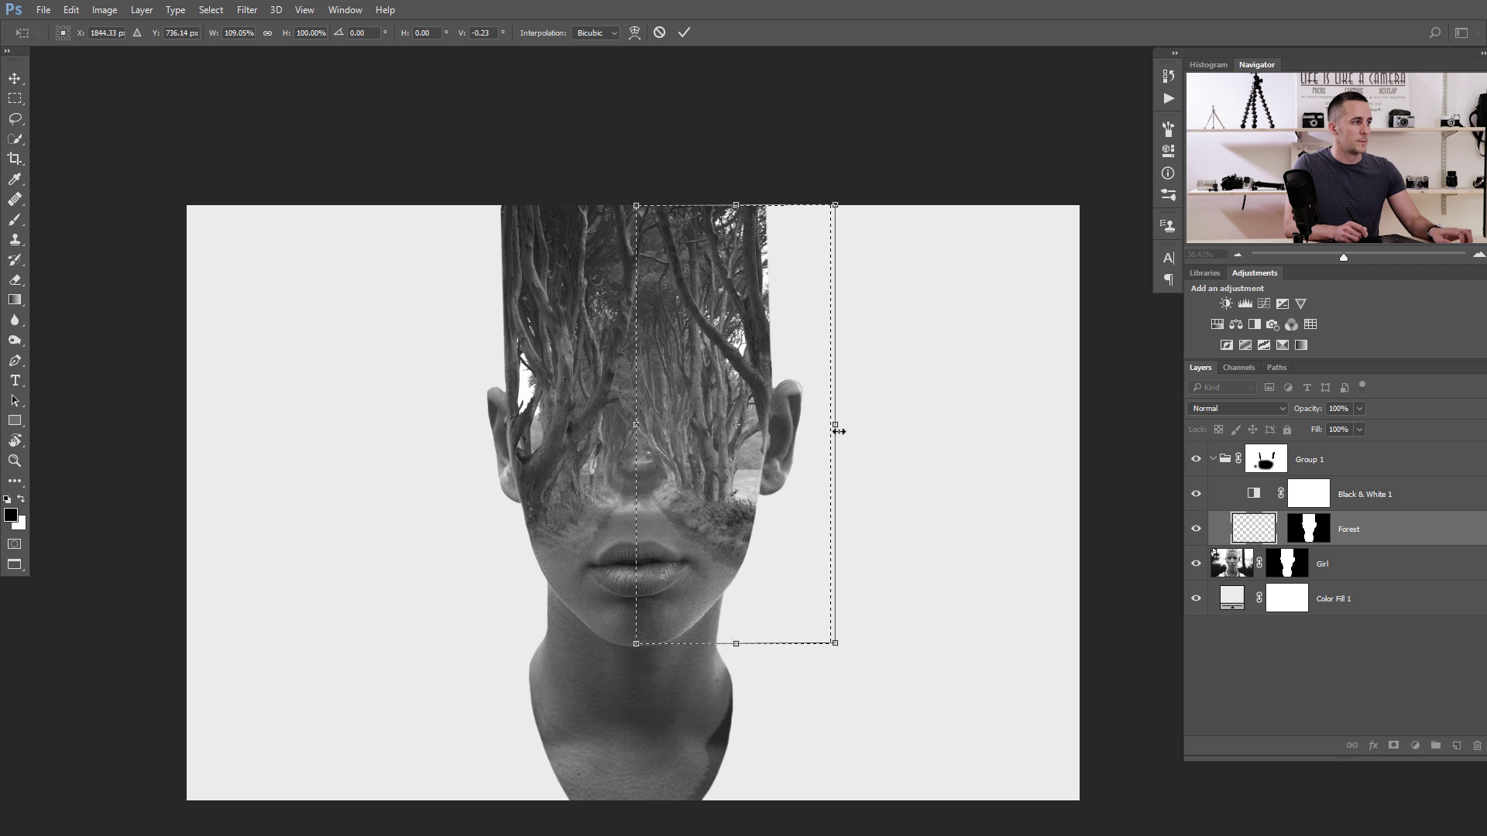
pyautogui.press('Return')
pyautogui.hotkey('ctrl', 'd')
# Step: With a 45 px brush at 87% hardness, paint black on the Forest mask along the outer side of the head's right-edge trunk
pyautogui.moveTo(674, 403); pyautogui.dragTo(691, 507)
pyautogui.moveTo(717, 418); pyautogui.dragTo(766, 397)
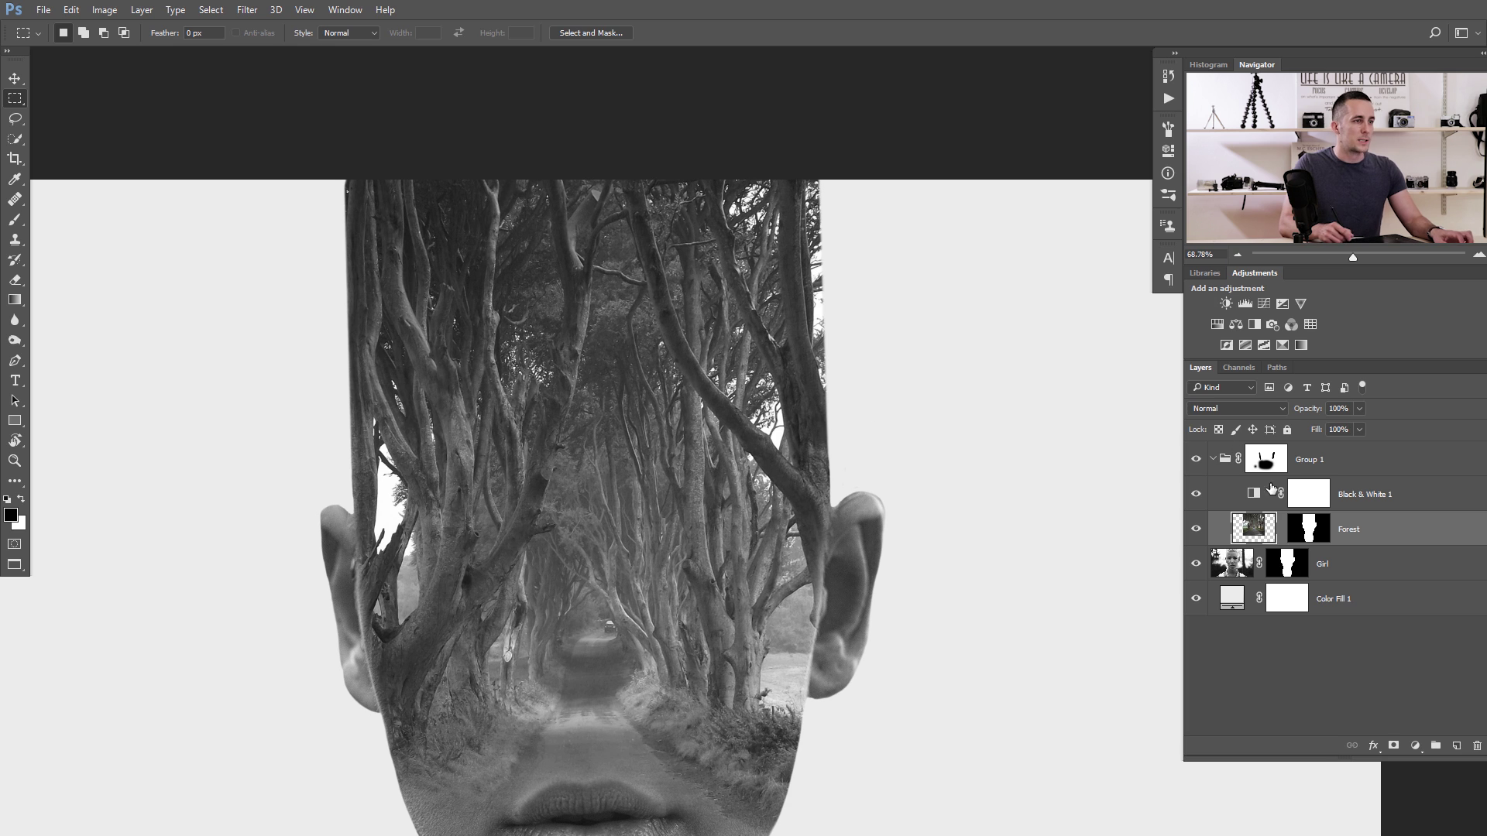
pyautogui.click(1320, 529)
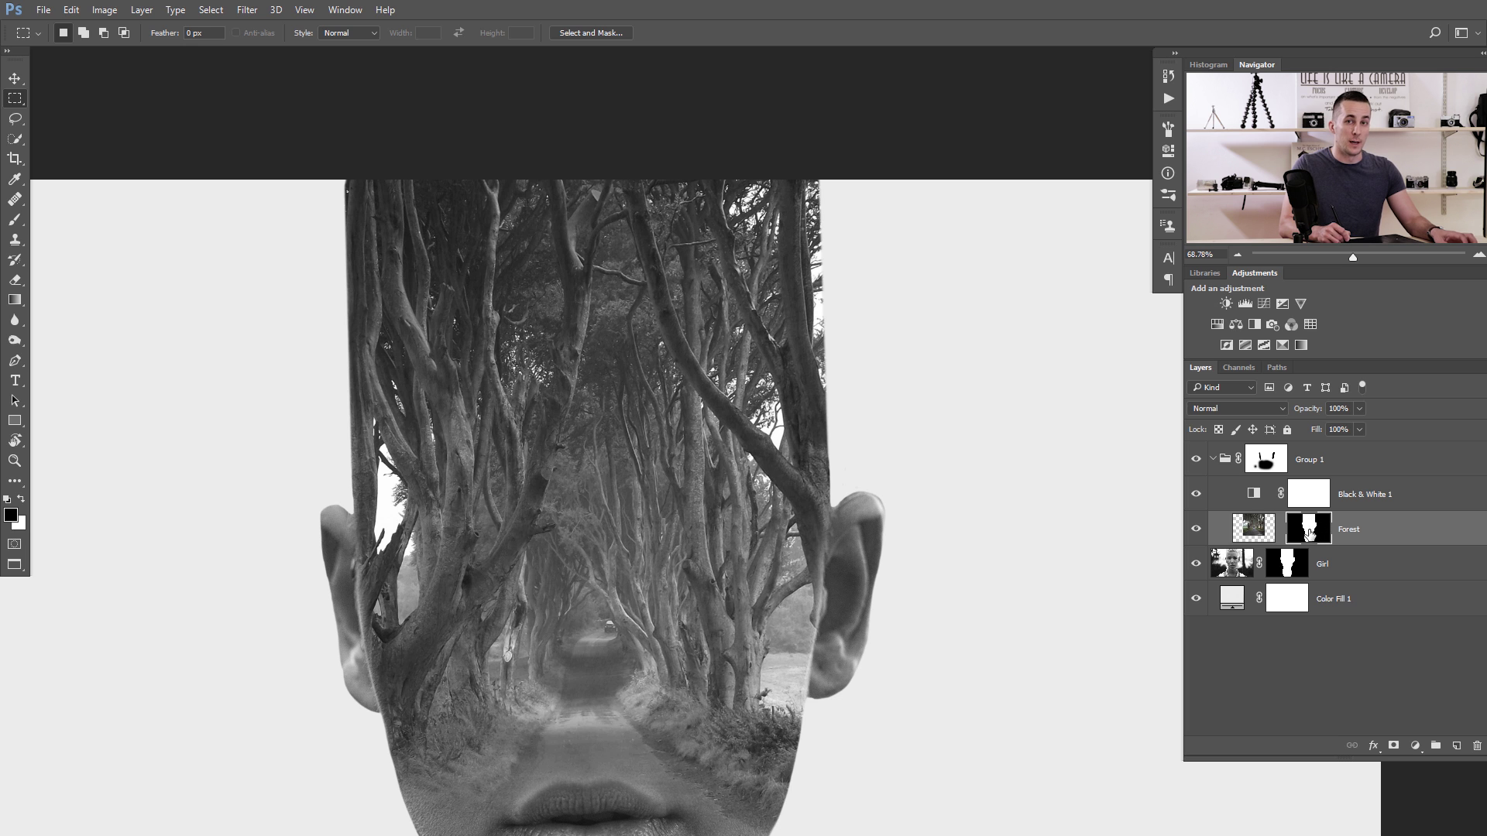
pyautogui.moveTo(796, 414); pyautogui.dragTo(745, 473)
pyautogui.press('b')
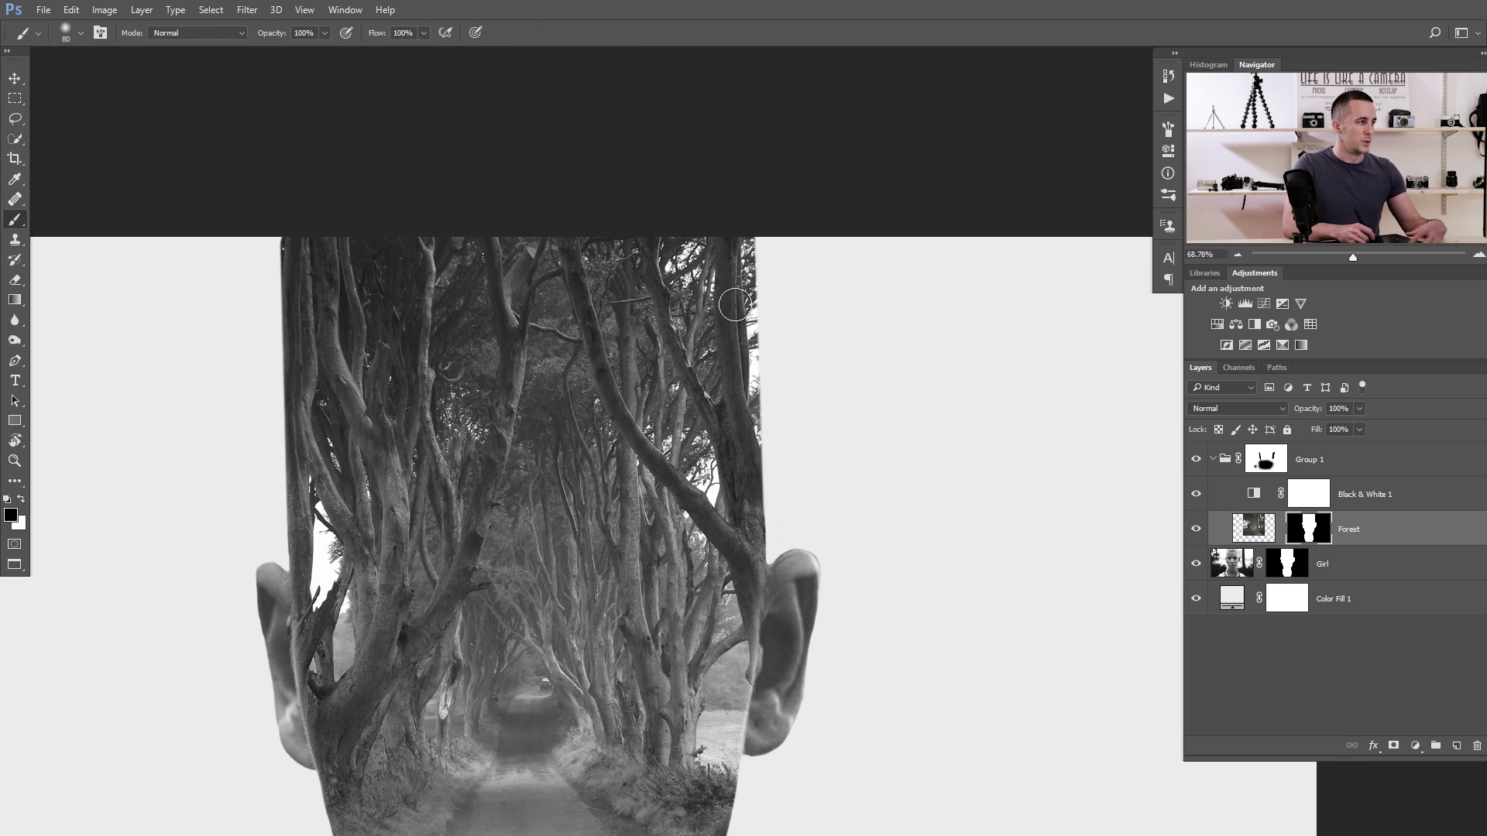
pyautogui.rightClick(780, 283)
pyautogui.moveTo(935, 347); pyautogui.dragTo(945, 342)
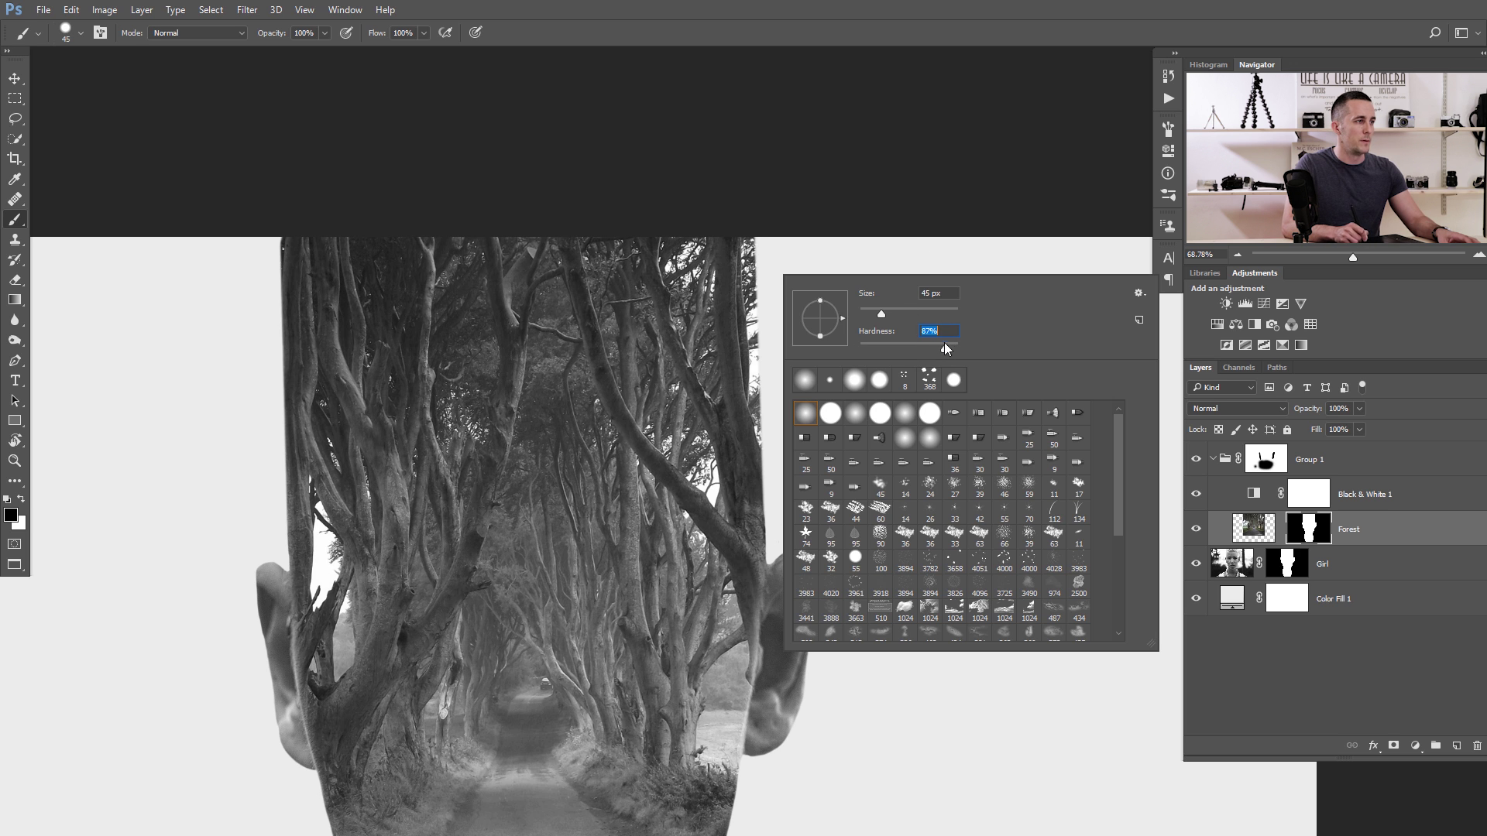
pyautogui.press('Return')
pyautogui.scroll(3, 762, 267)
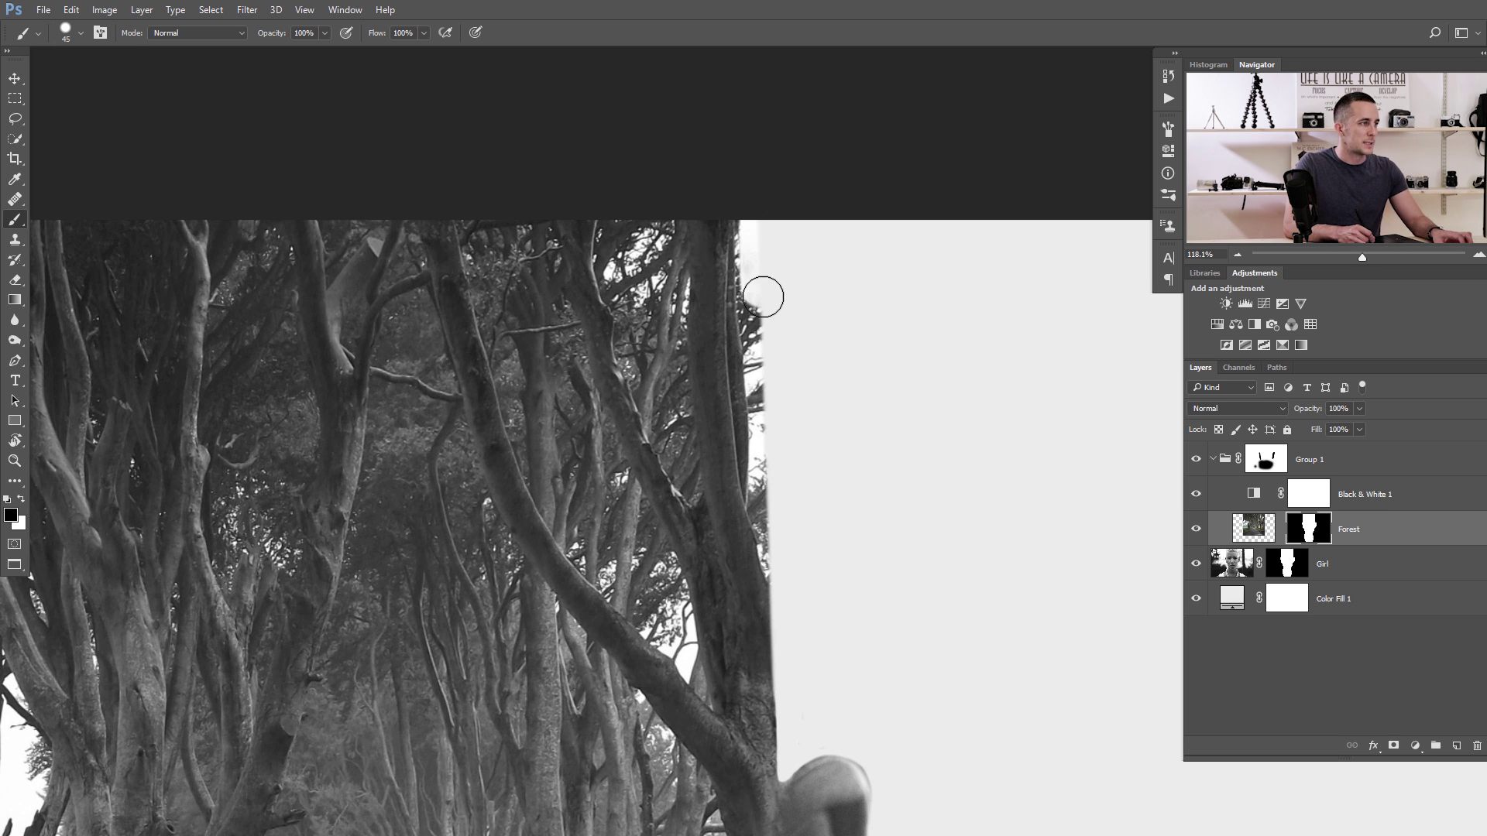
pyautogui.moveTo(755, 231)
pyautogui.mouseDown()
pyautogui.moveTo(757, 276)
pyautogui.moveTo(755, 217)
pyautogui.moveTo(766, 513)
pyautogui.mouseUp()
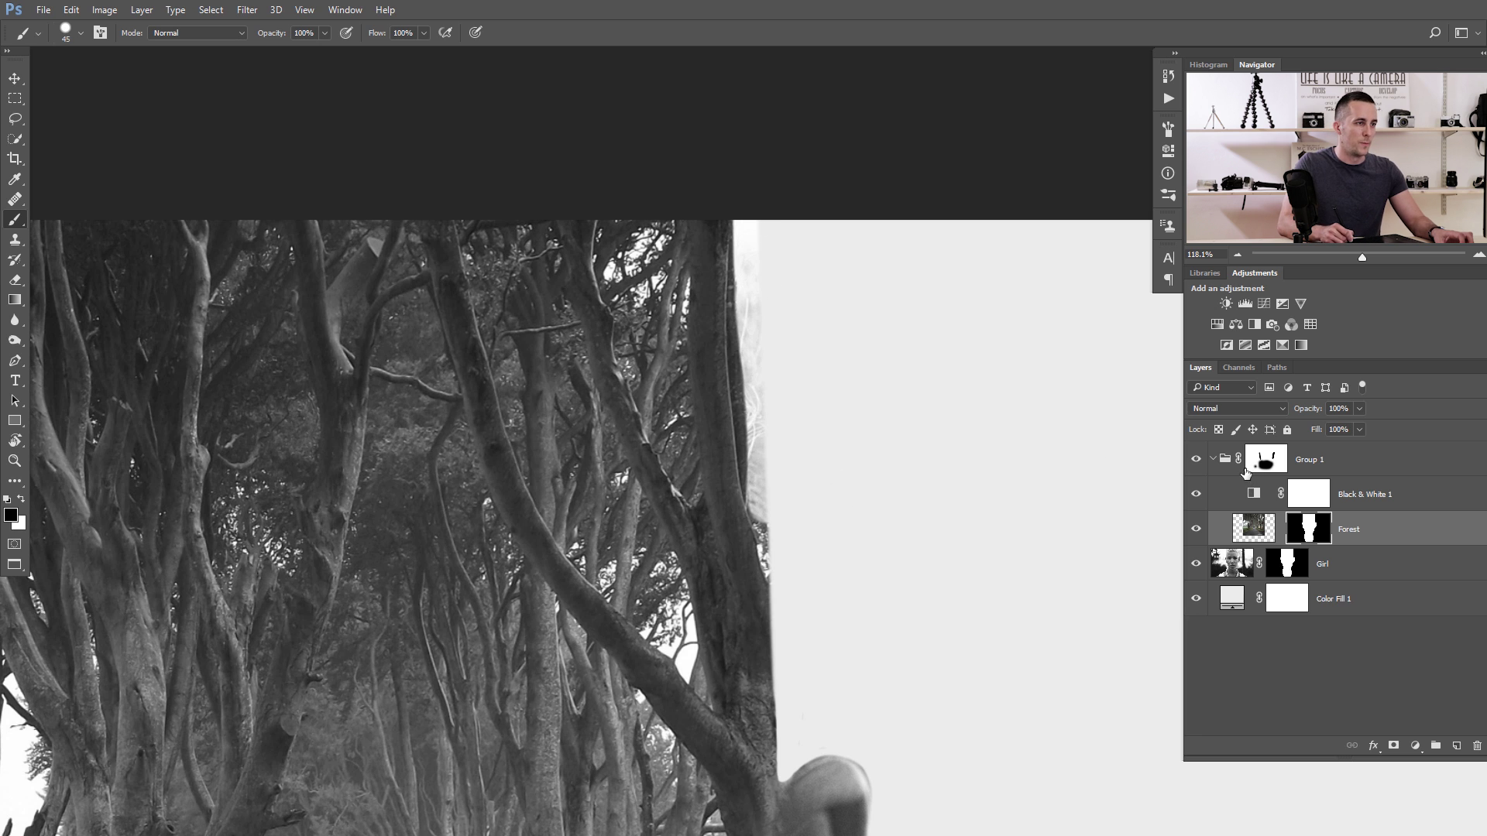
# Step: Paint black on the Girl mask to remove the light strip left beside the right-edge trunk
pyautogui.click(1255, 462)
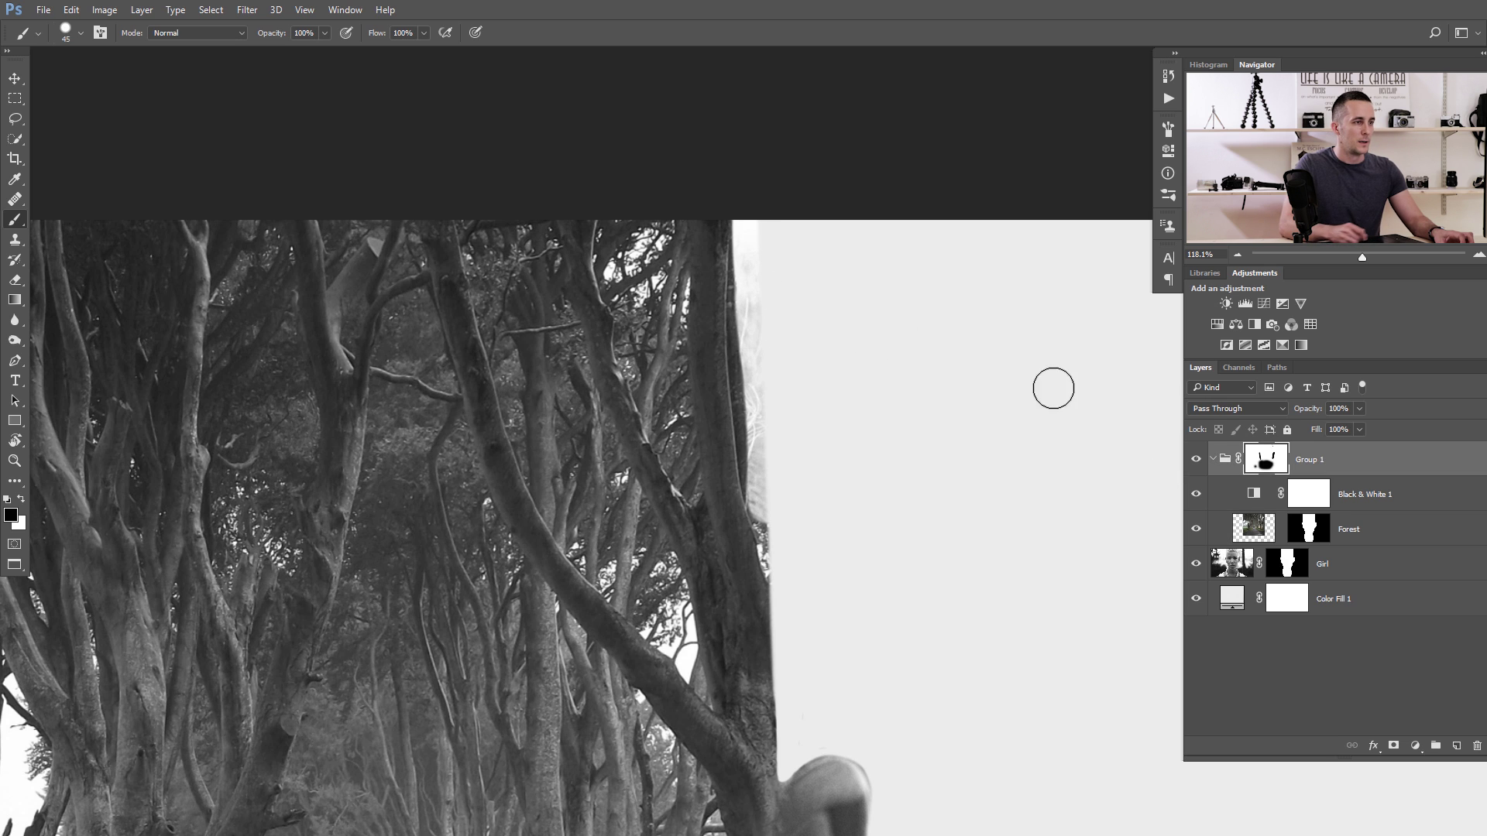
pyautogui.click(1287, 561)
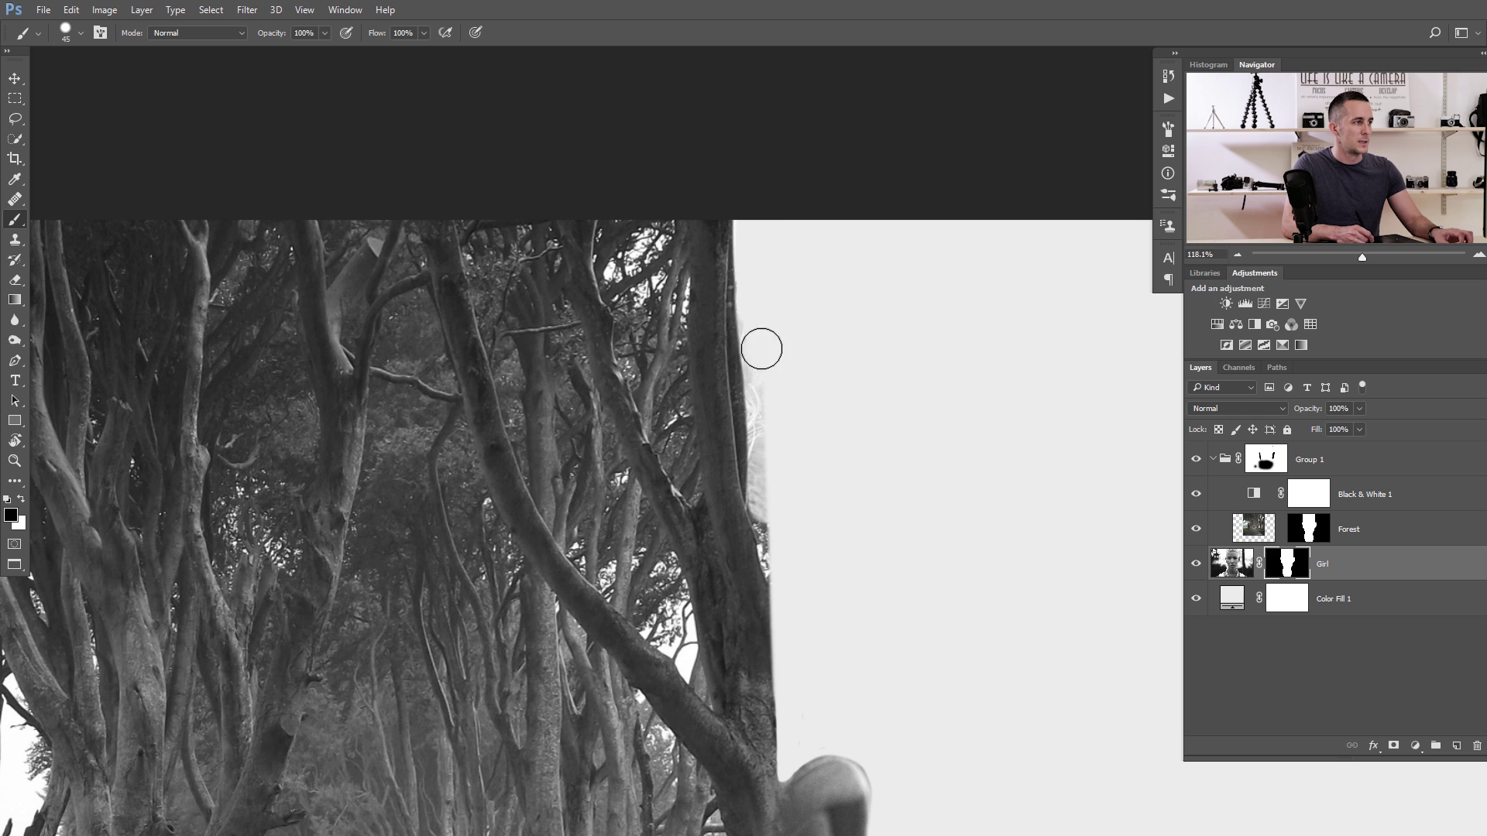
pyautogui.moveTo(760, 338)
pyautogui.mouseDown()
pyautogui.moveTo(772, 527)
pyautogui.moveTo(701, 283)
pyautogui.moveTo(714, 285)
pyautogui.moveTo(743, 455)
pyautogui.moveTo(728, 370)
pyautogui.moveTo(774, 326)
pyautogui.mouseUp()
# Step: Paint white on the Forest mask down the head's left edge above the ear to reveal more of the trees
pyautogui.click(1314, 531)
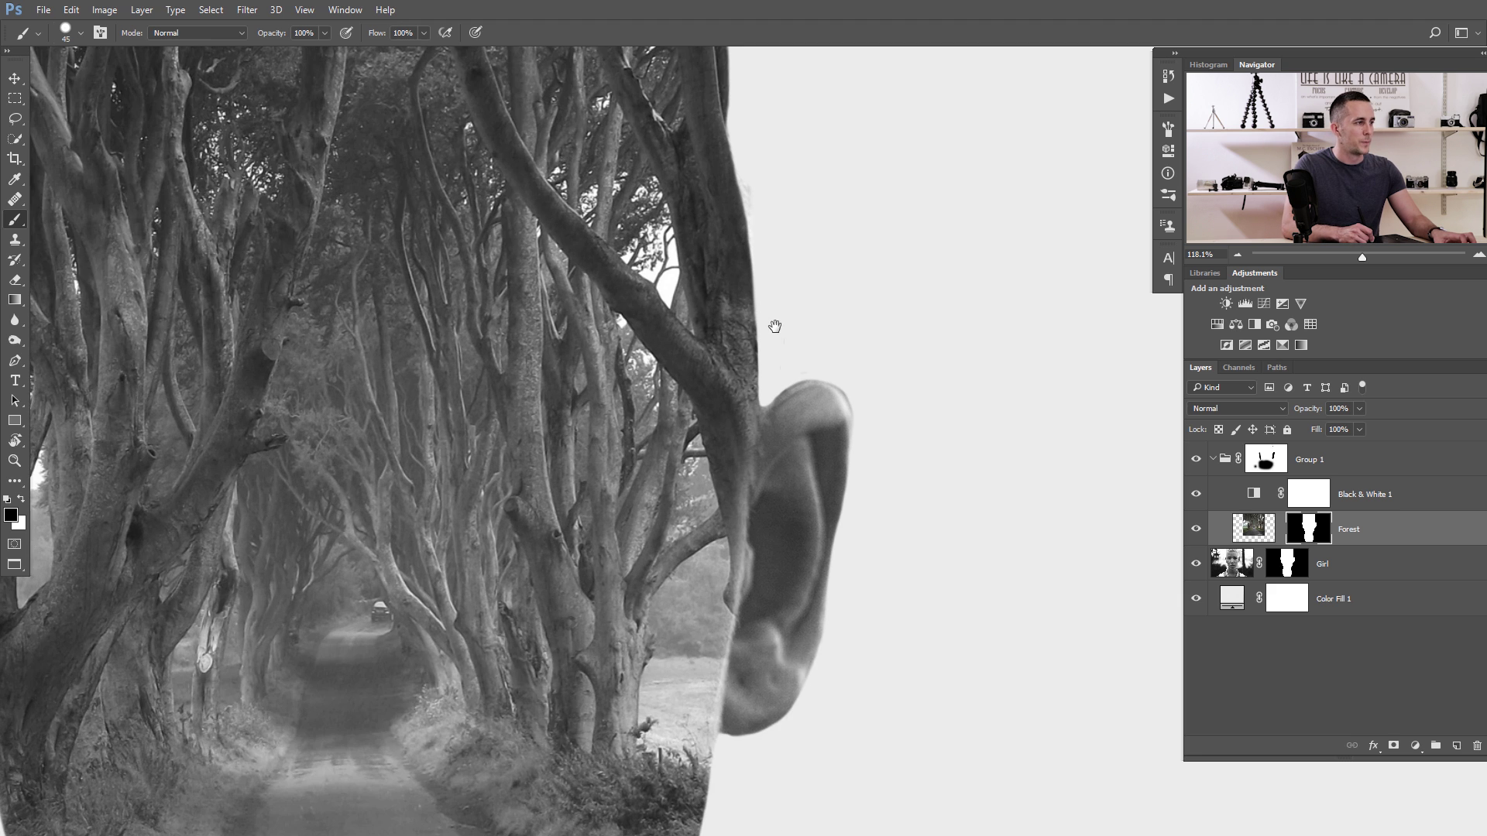
pyautogui.moveTo(121, 399); pyautogui.dragTo(757, 508)
pyautogui.moveTo(530, 455); pyautogui.dragTo(532, 555)
pyautogui.press('x')
pyautogui.moveTo(564, 202); pyautogui.dragTo(545, 336)
pyautogui.moveTo(551, 222); pyautogui.dragTo(570, 643)
pyautogui.moveTo(553, 381)
pyautogui.mouseDown()
pyautogui.moveTo(539, 514)
pyautogui.moveTo(568, 755)
pyautogui.mouseUp()
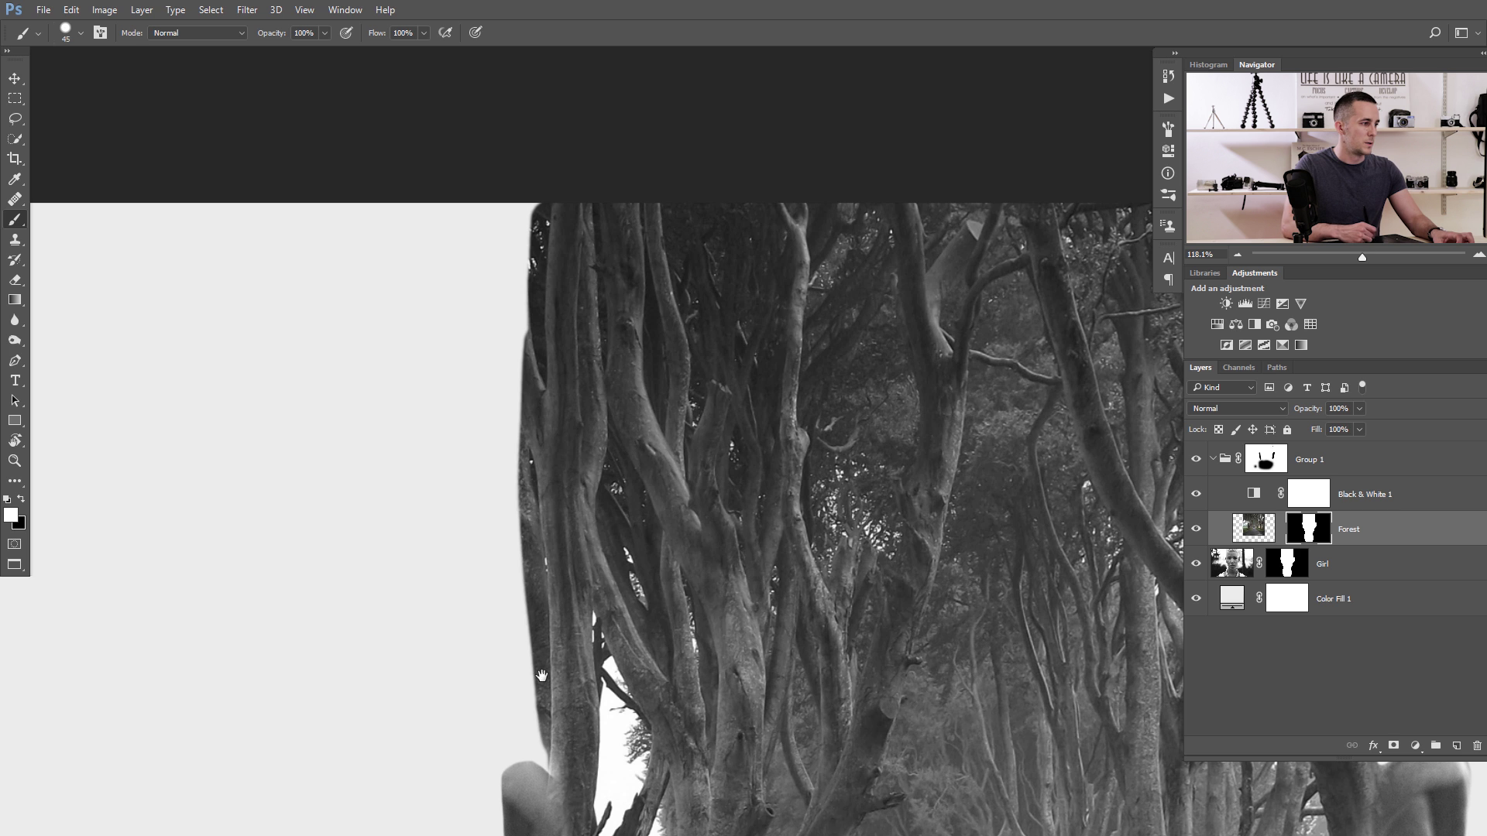
# Step: Paint black on the Forest mask down the left edge to trim the head outline along the tree trunk to the ear
pyautogui.moveTo(542, 676); pyautogui.dragTo(512, 493)
pyautogui.press('x')
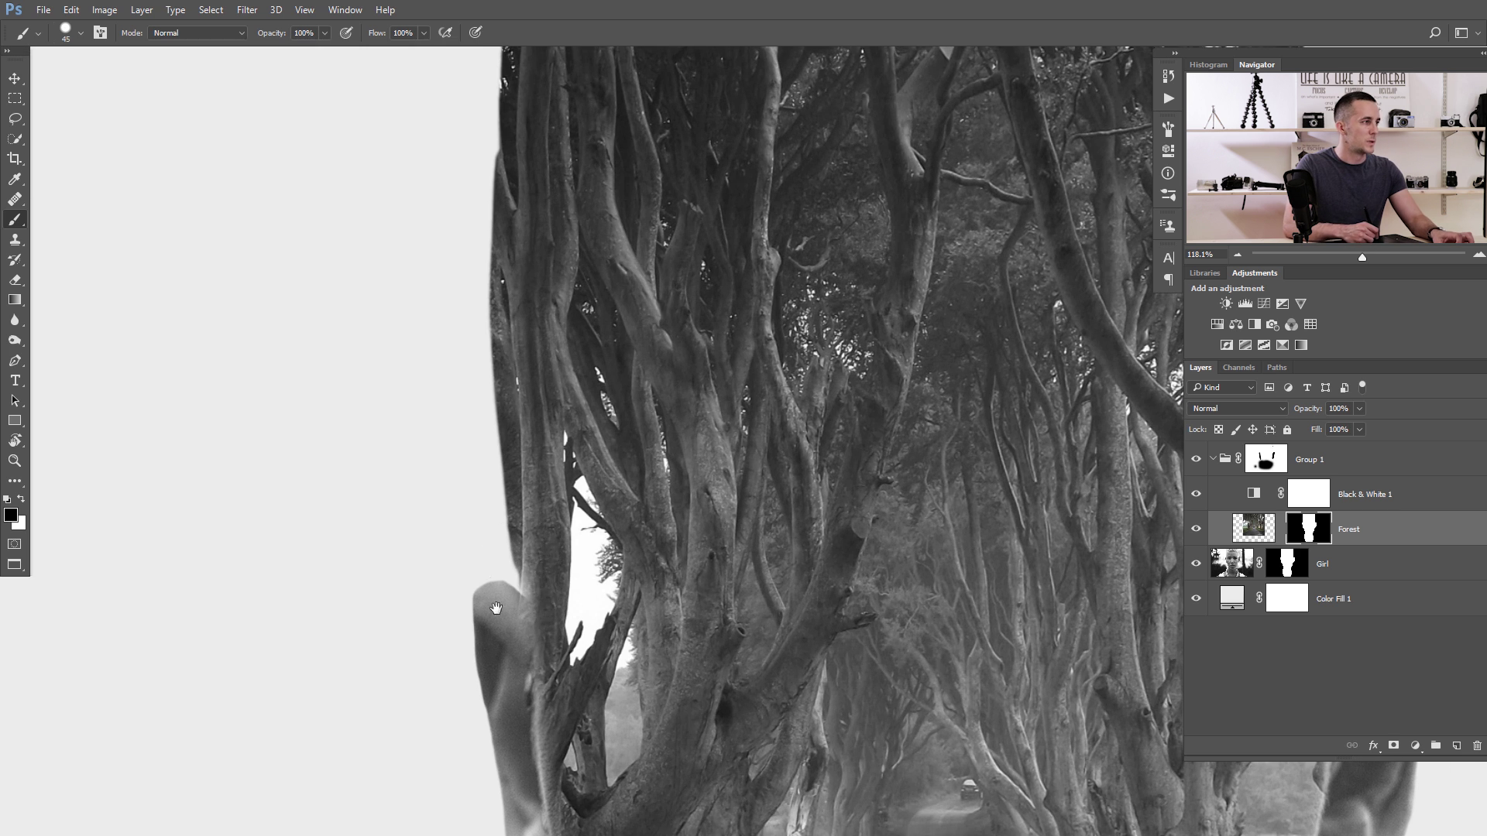
pyautogui.scroll(3, 534, 239)
pyautogui.moveTo(521, 209); pyautogui.dragTo(512, 418)
pyautogui.moveTo(512, 331); pyautogui.dragTo(514, 392)
pyautogui.hotkey('ctrl', 'z')
pyautogui.moveTo(515, 299); pyautogui.dragTo(517, 713)
pyautogui.scroll(-5, 522, 392)
pyautogui.moveTo(533, 468)
pyautogui.mouseDown()
pyautogui.moveTo(525, 449)
pyautogui.moveTo(524, 491)
pyautogui.moveTo(527, 468)
pyautogui.mouseUp()
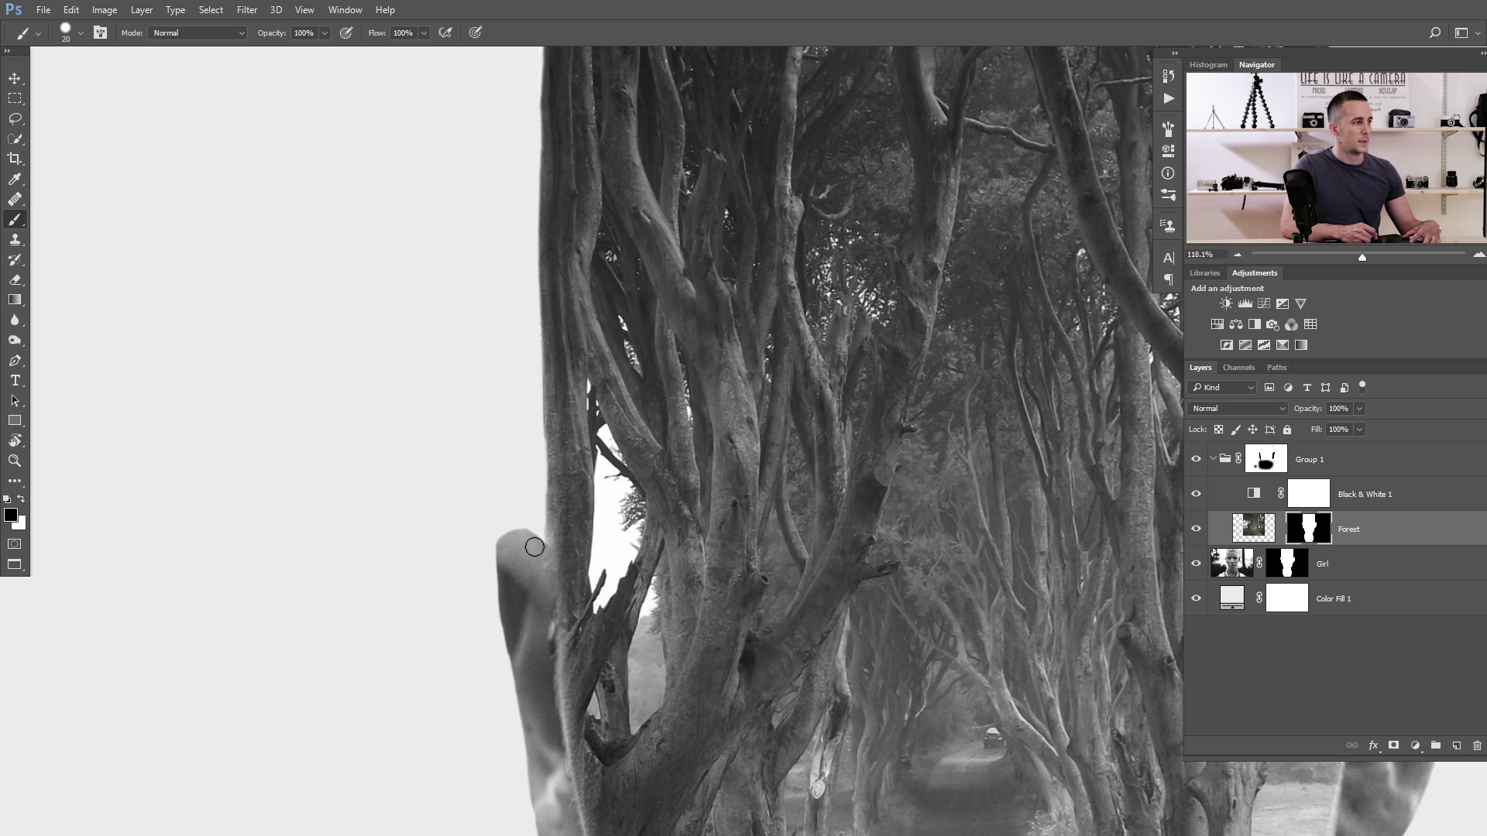
# Step: Try painting black over the top of the left ear on the Girl mask with a 35 px brush, and undo it
pyautogui.click(1285, 557)
pyautogui.press(']')
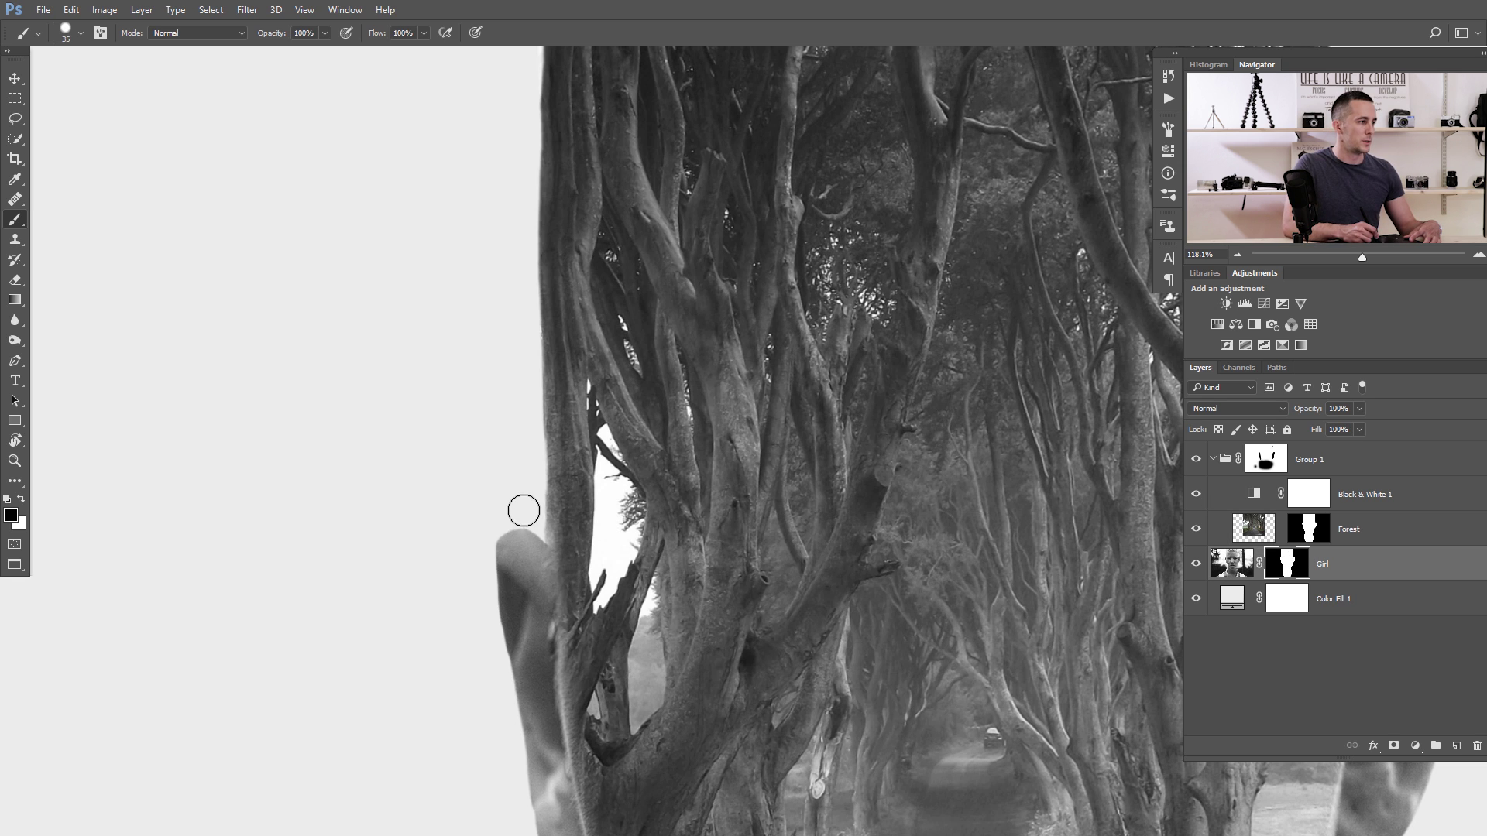
pyautogui.moveTo(528, 527); pyautogui.dragTo(528, 550)
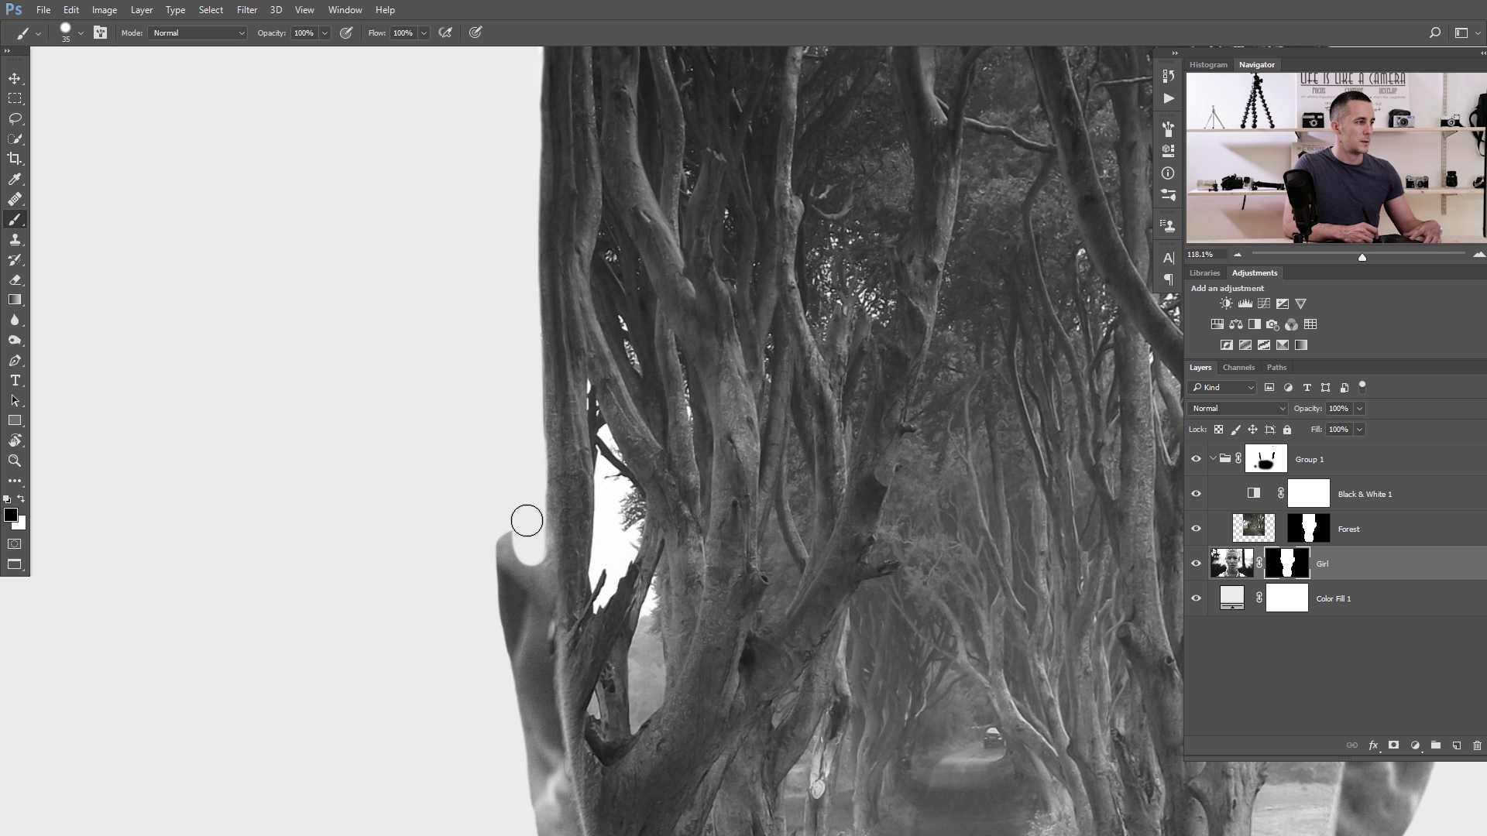
pyautogui.hotkey('ctrl', 'z')
# Step: Trim the upper right side of the head on the Forest mask with black, following the curved trunk down towards the ear
pyautogui.moveTo(1031, 338)
pyautogui.mouseDown()
pyautogui.moveTo(273, 596)
pyautogui.moveTo(285, 383)
pyautogui.mouseUp()
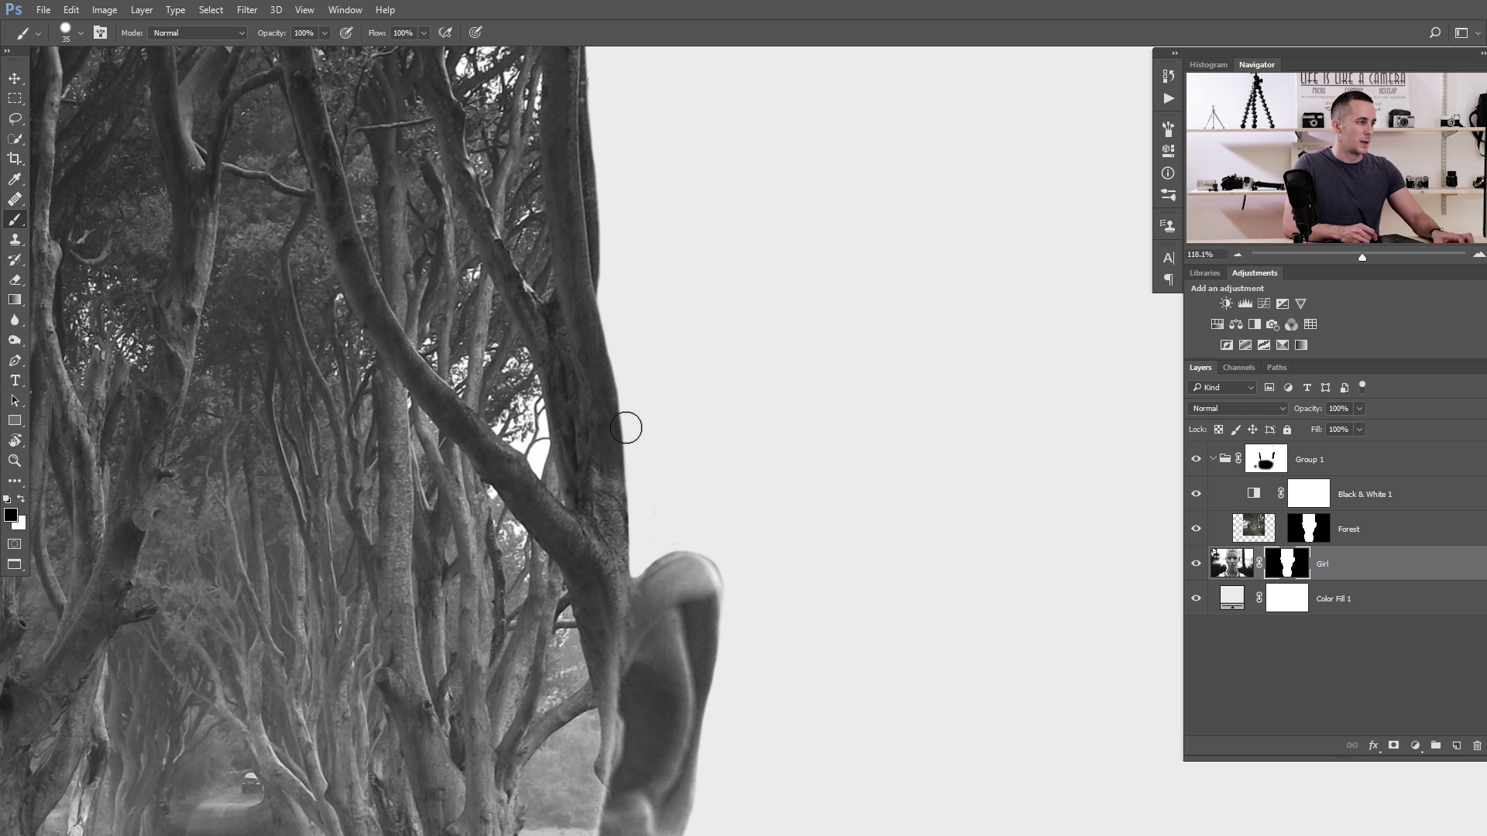
pyautogui.moveTo(652, 418); pyautogui.dragTo(603, 419)
pyautogui.moveTo(604, 419); pyautogui.dragTo(713, 434)
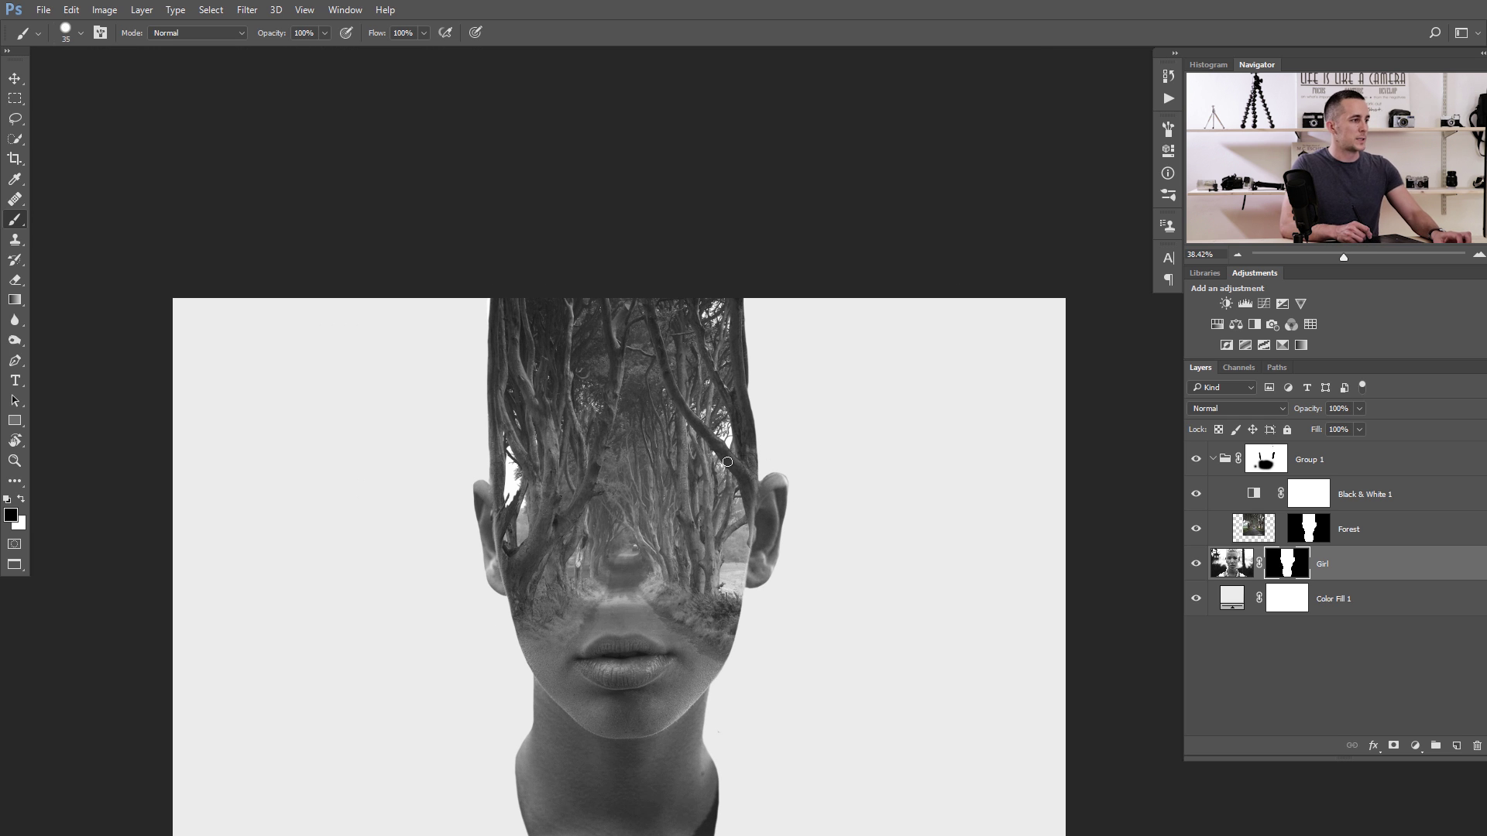
pyautogui.moveTo(731, 337); pyautogui.dragTo(777, 338)
pyautogui.moveTo(976, 402); pyautogui.dragTo(993, 460)
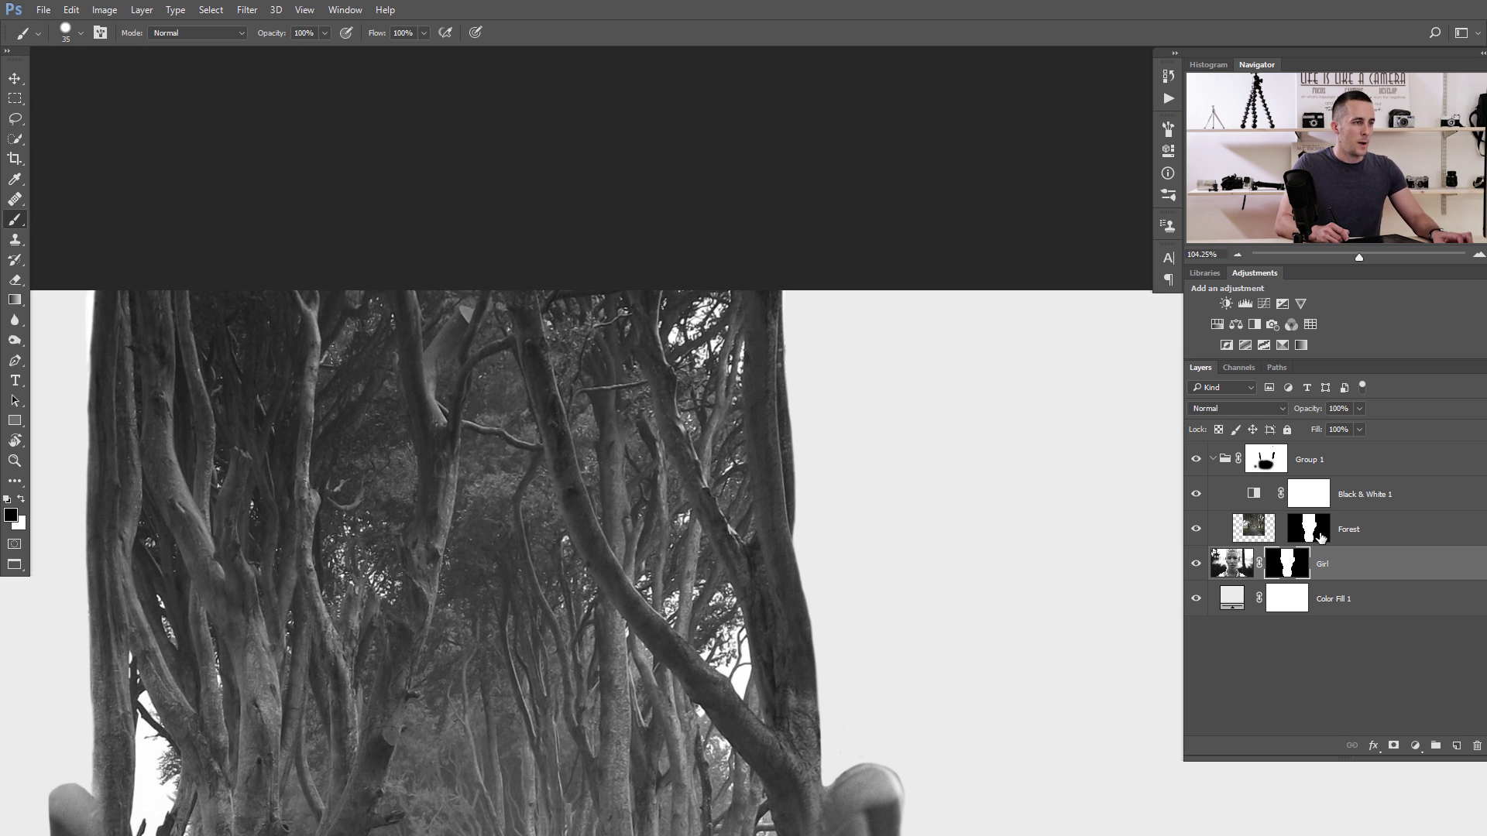
pyautogui.click(1318, 536)
pyautogui.moveTo(781, 337)
pyautogui.mouseDown()
pyautogui.moveTo(799, 294)
pyautogui.moveTo(807, 545)
pyautogui.mouseUp()
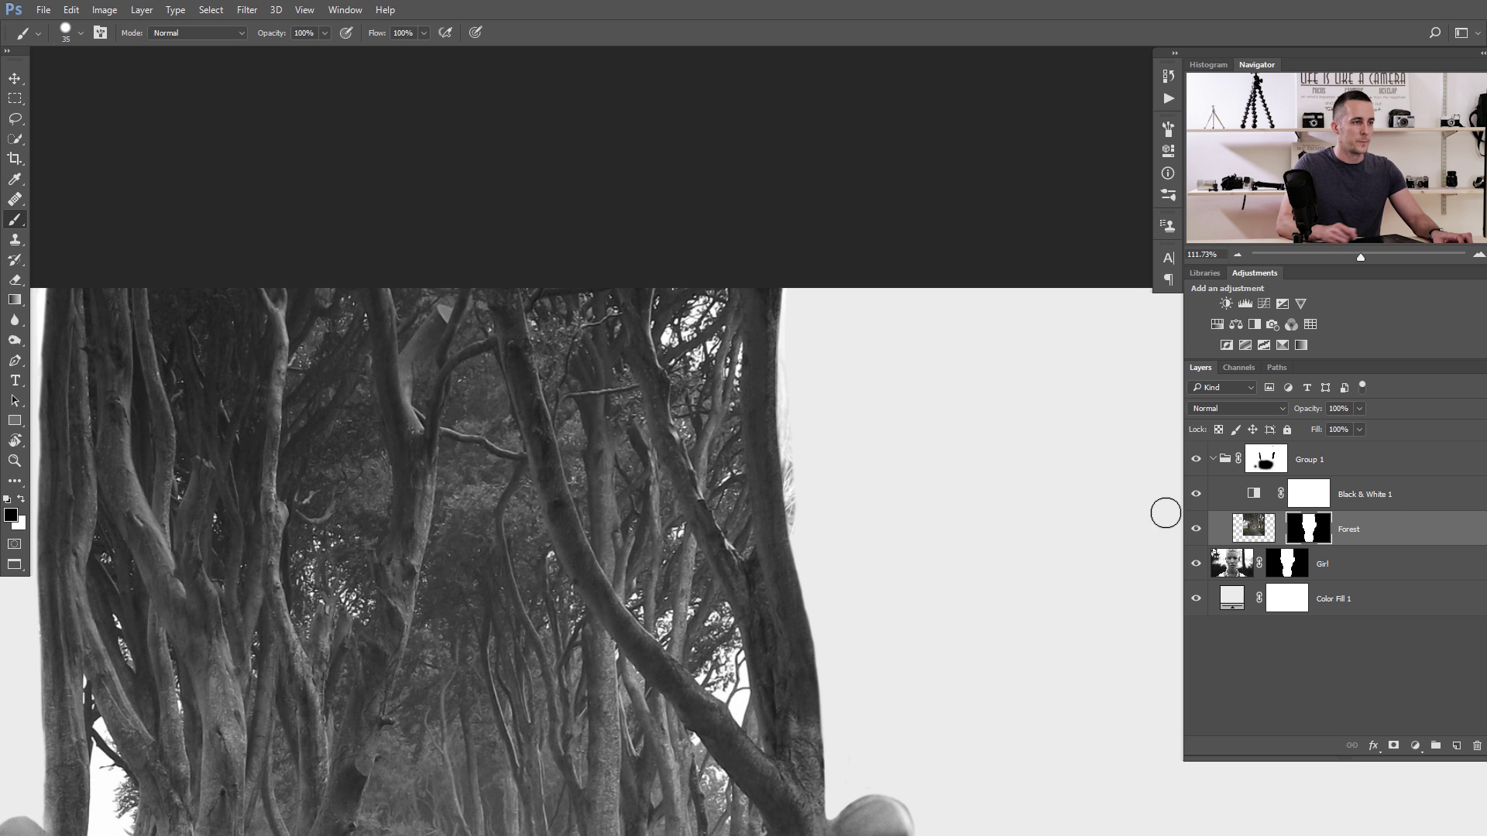
# Step: Erase the remaining hair fringe outside the curved right trunk by painting black on the Girl mask
pyautogui.click(1285, 568)
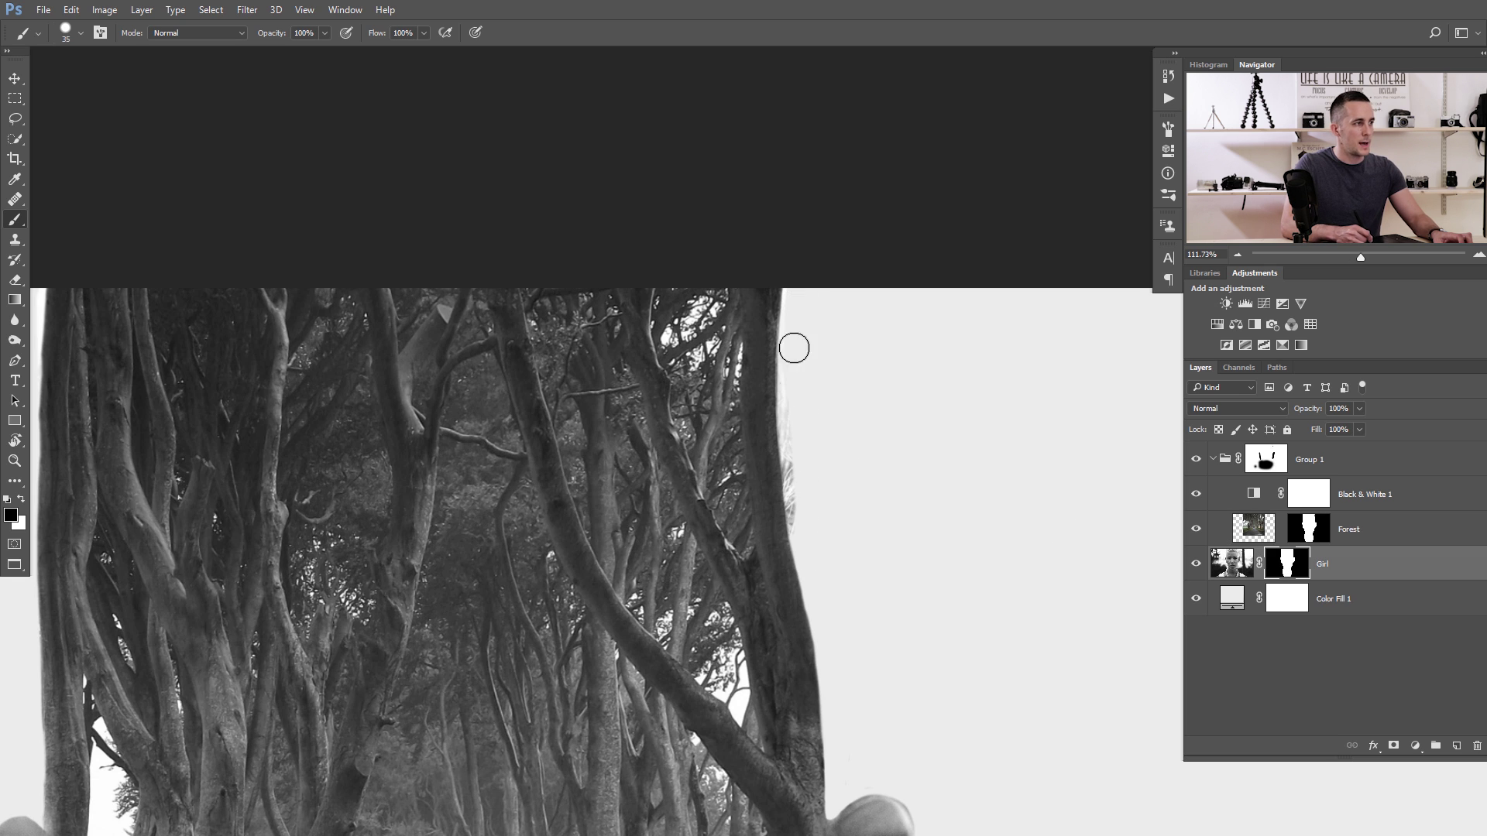
pyautogui.moveTo(795, 447)
pyautogui.mouseDown()
pyautogui.moveTo(796, 484)
pyautogui.moveTo(794, 413)
pyautogui.moveTo(801, 528)
pyautogui.mouseUp()
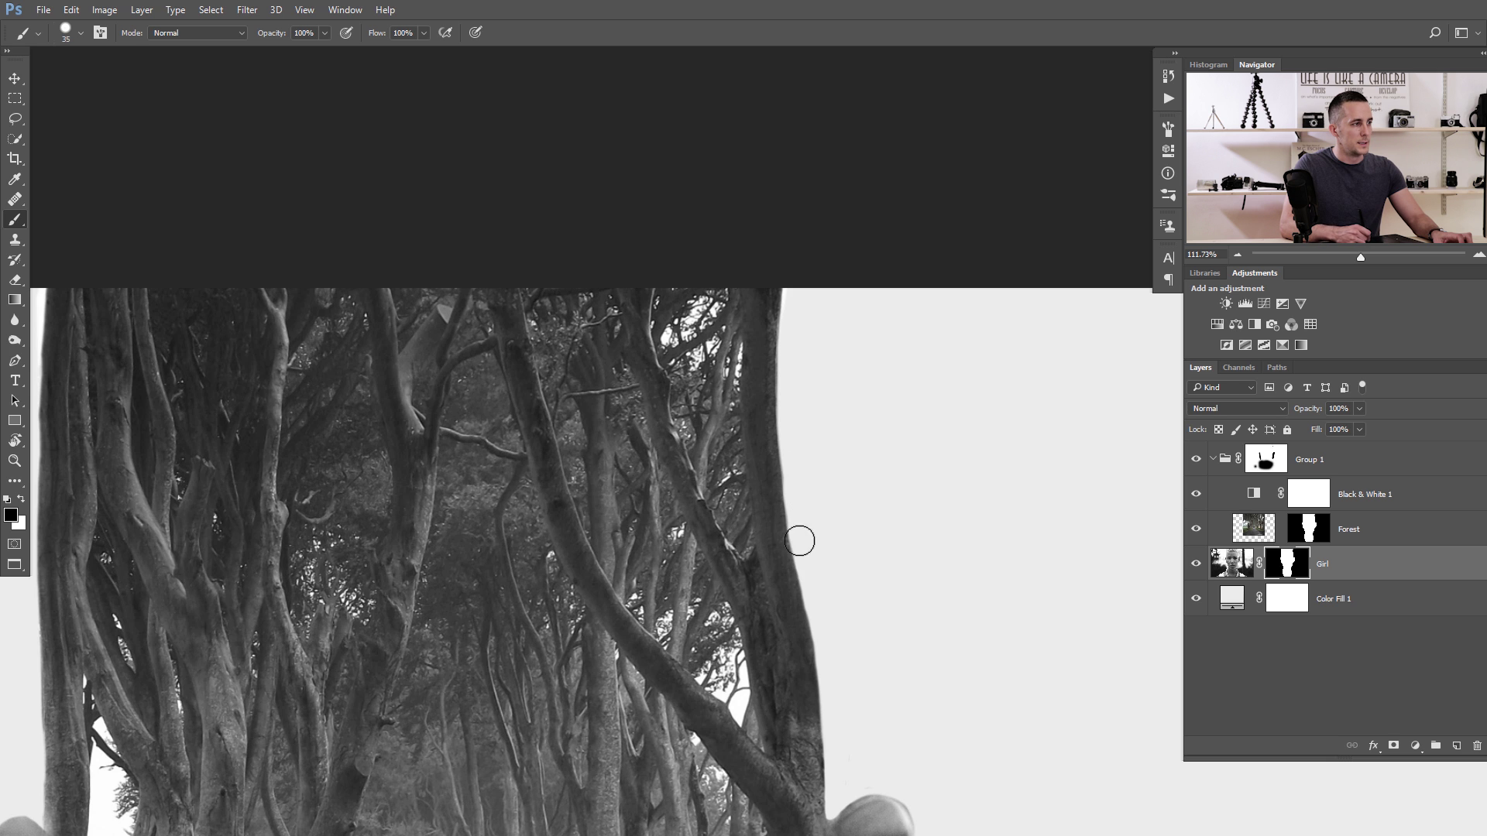
pyautogui.scroll(-8, 805, 496)
pyautogui.moveTo(740, 612); pyautogui.dragTo(767, 417)
pyautogui.scroll(-3, 768, 419)
pyautogui.moveTo(770, 516); pyautogui.dragTo(741, 487)
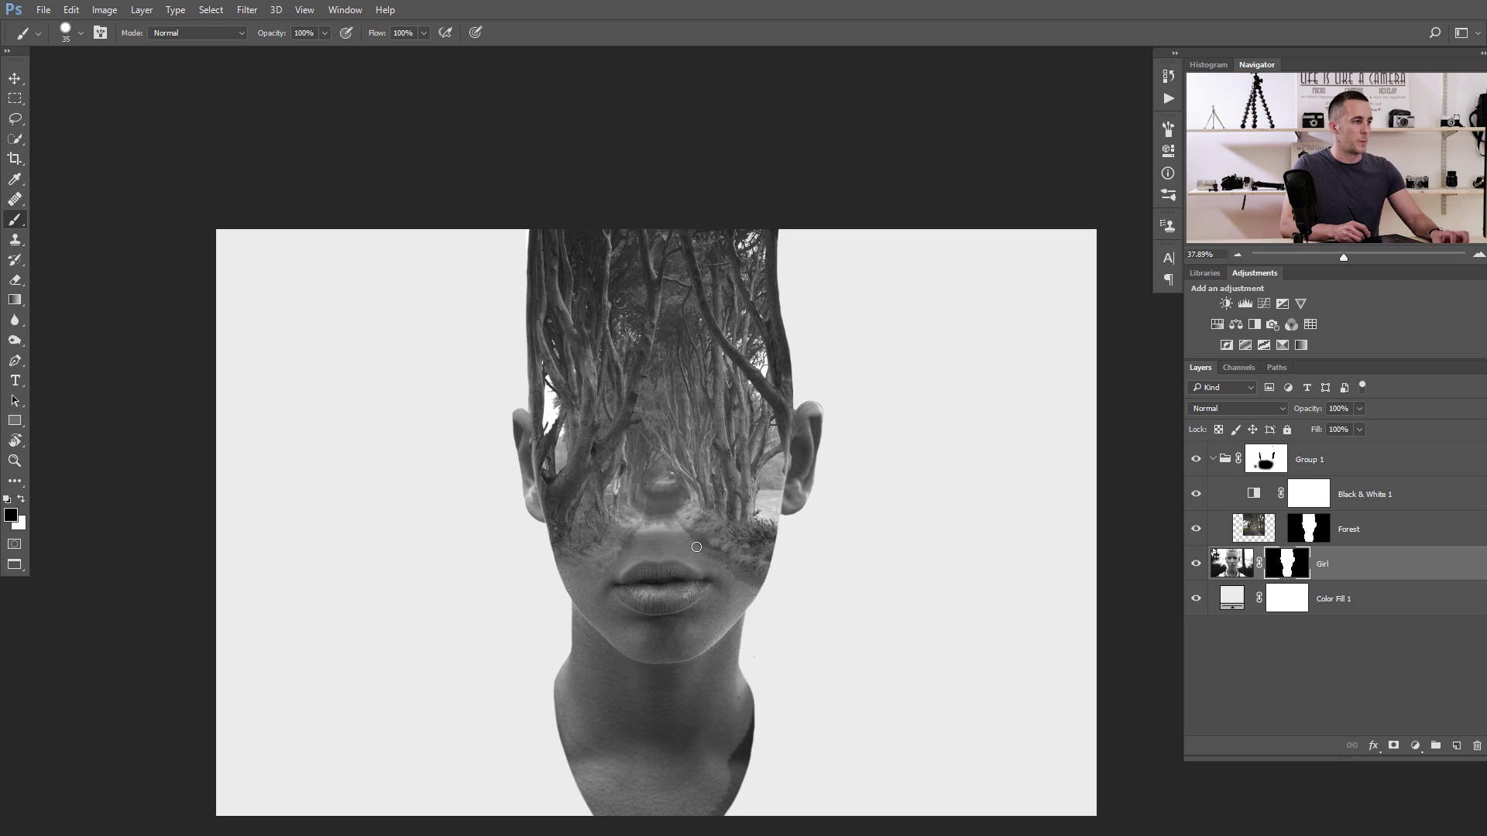
# Step: Crop the canvas from both sides and the bottom to a portrait format, ending just below the top of the neck
pyautogui.press('c')
pyautogui.moveTo(216, 521); pyautogui.dragTo(463, 552)
pyautogui.moveTo(465, 552); pyautogui.dragTo(466, 552)
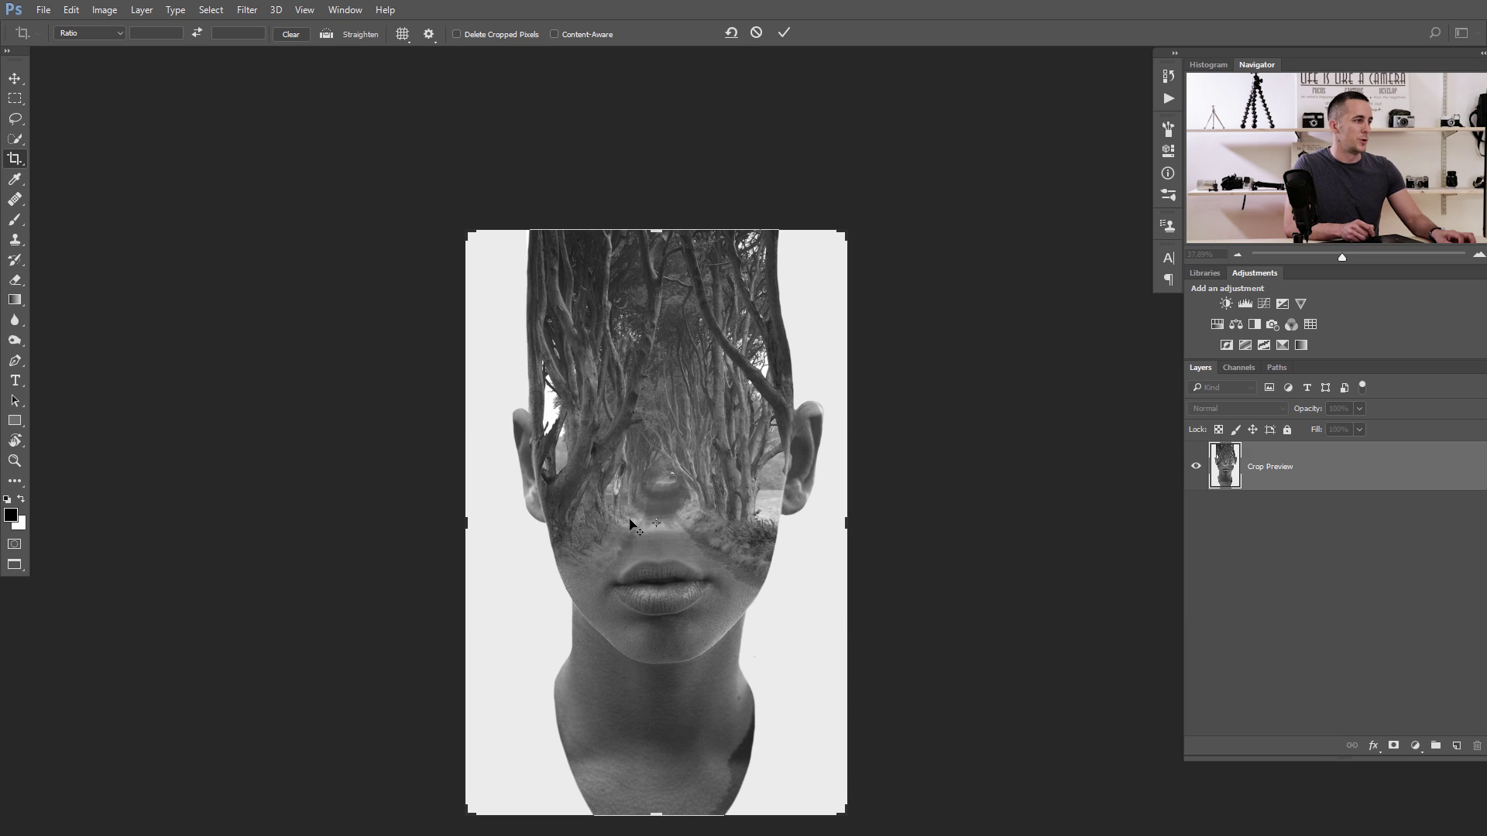
pyautogui.moveTo(841, 526)
pyautogui.mouseDown()
pyautogui.moveTo(861, 511)
pyautogui.moveTo(852, 524)
pyautogui.mouseUp()
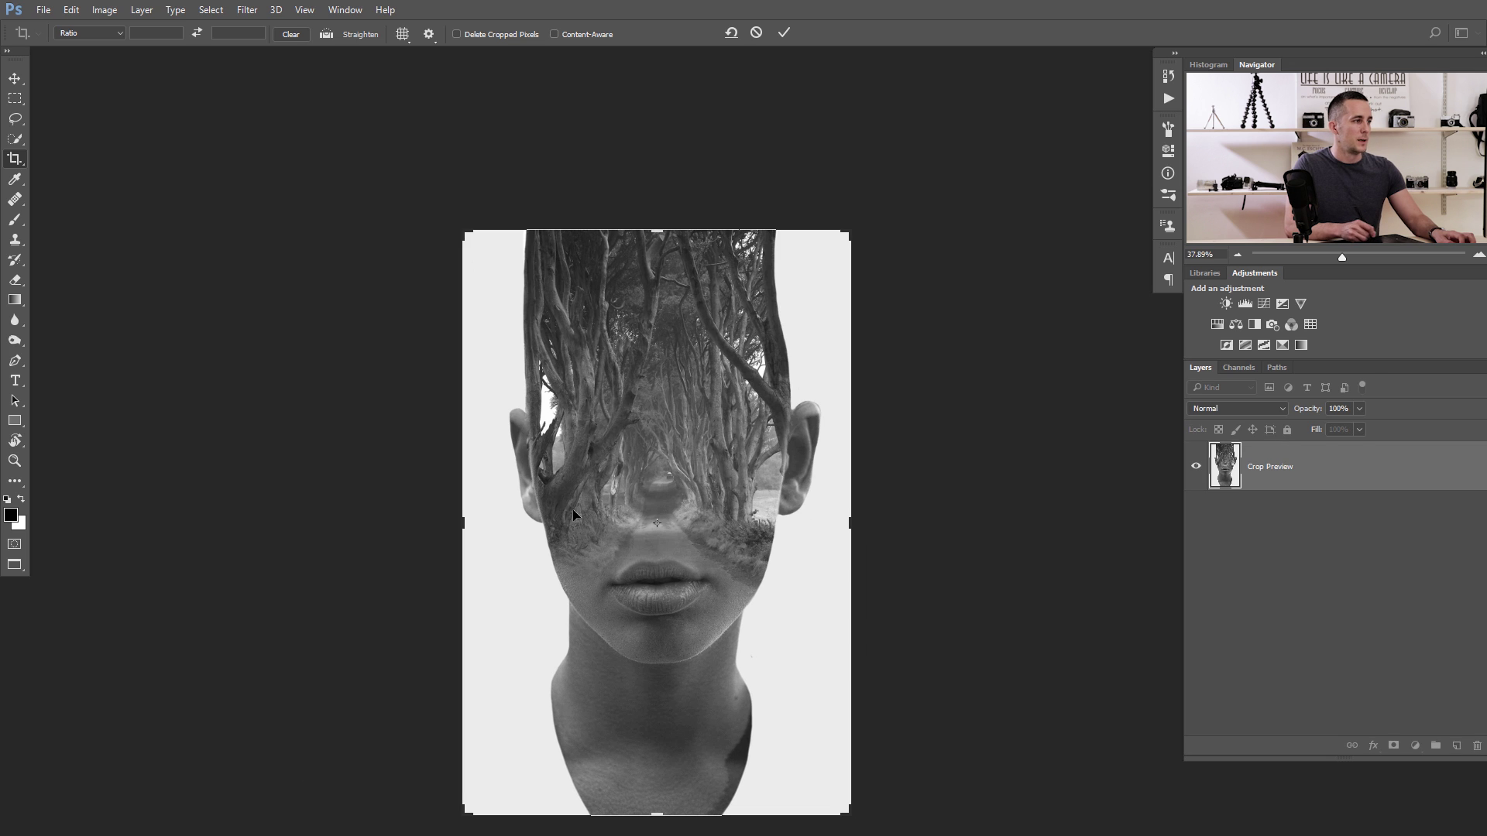
pyautogui.moveTo(472, 524)
pyautogui.mouseDown()
pyautogui.moveTo(459, 500)
pyautogui.moveTo(467, 524)
pyautogui.mouseUp()
pyautogui.moveTo(650, 819); pyautogui.dragTo(666, 721)
pyautogui.press('Return')
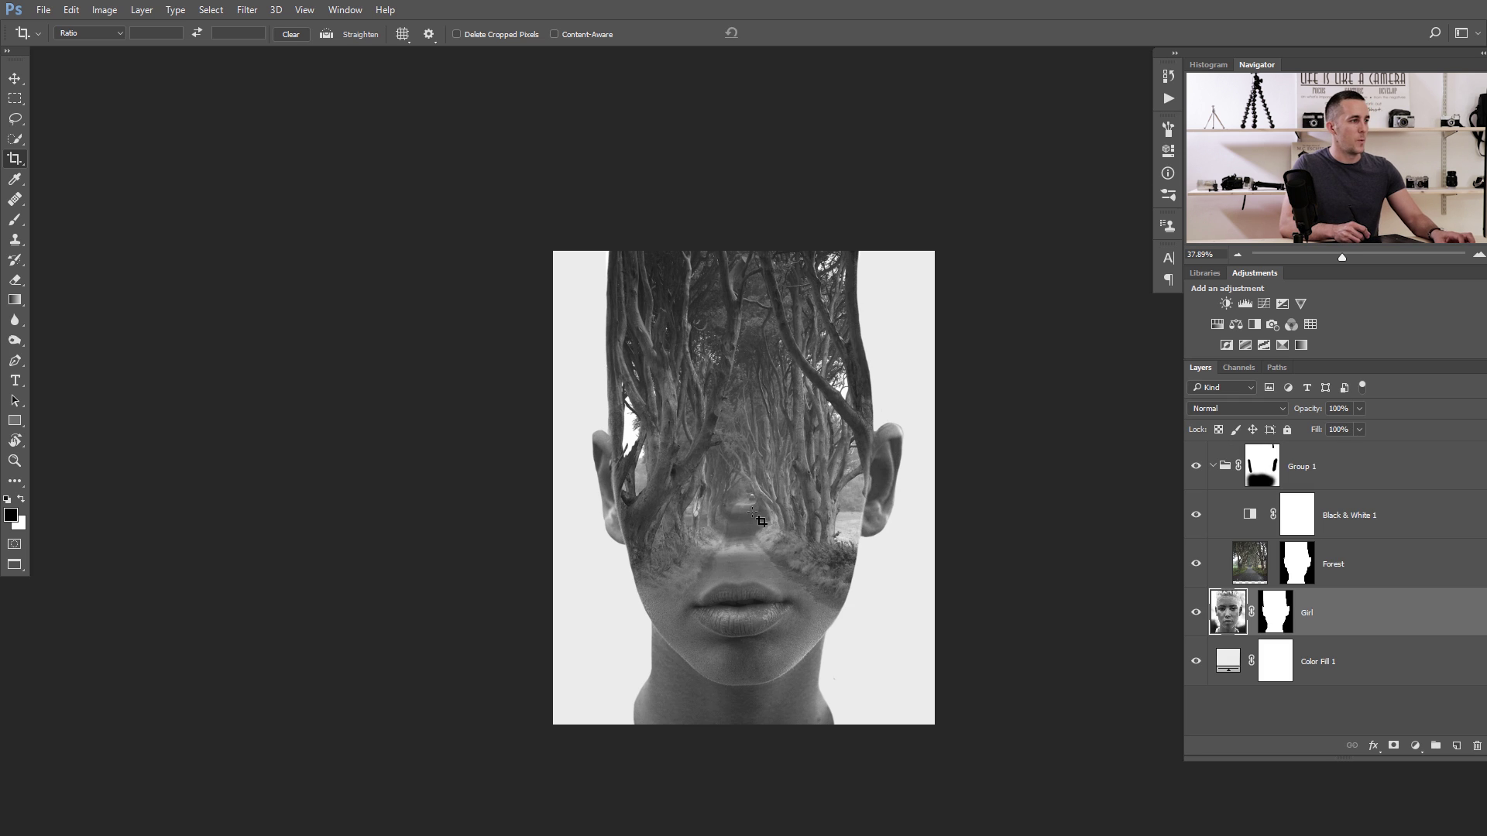
pyautogui.moveTo(751, 486); pyautogui.dragTo(618, 481)
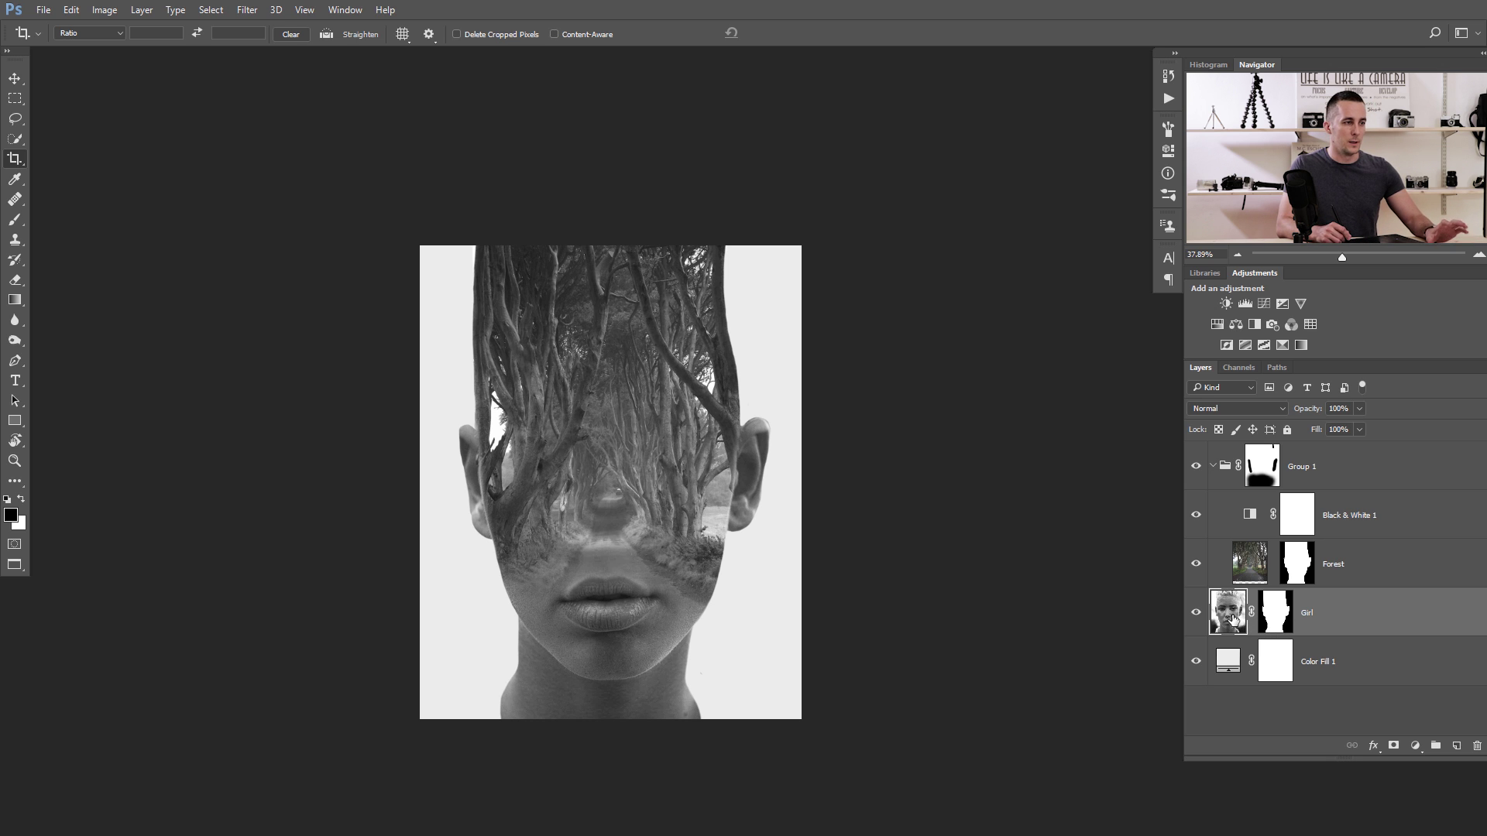
# Step: Duplicate the Girl layer and set the copy's blend mode to Multiply
pyautogui.hotkey('ctrl', 'j')
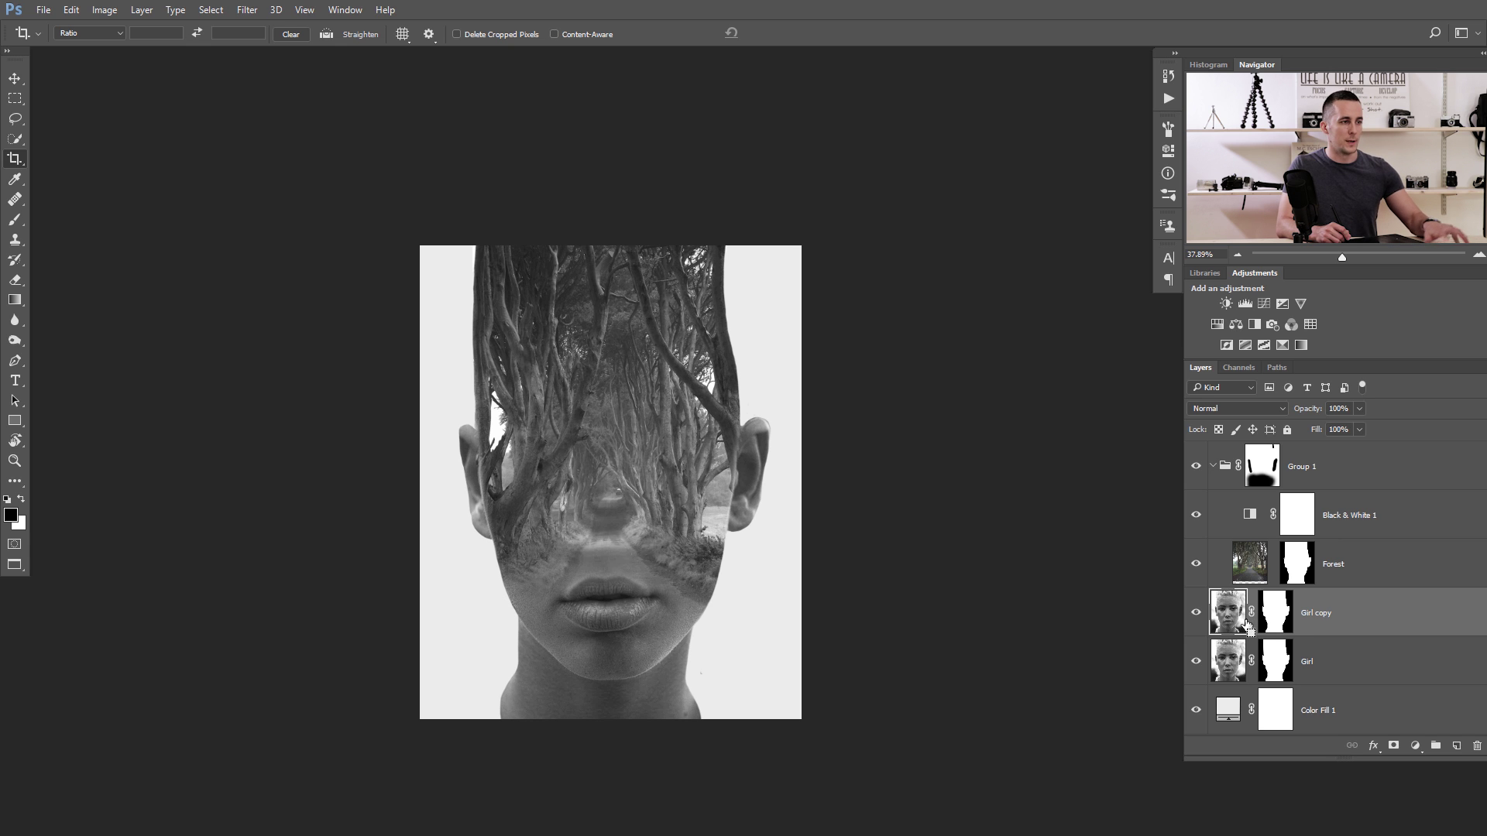
pyautogui.click(1237, 409)
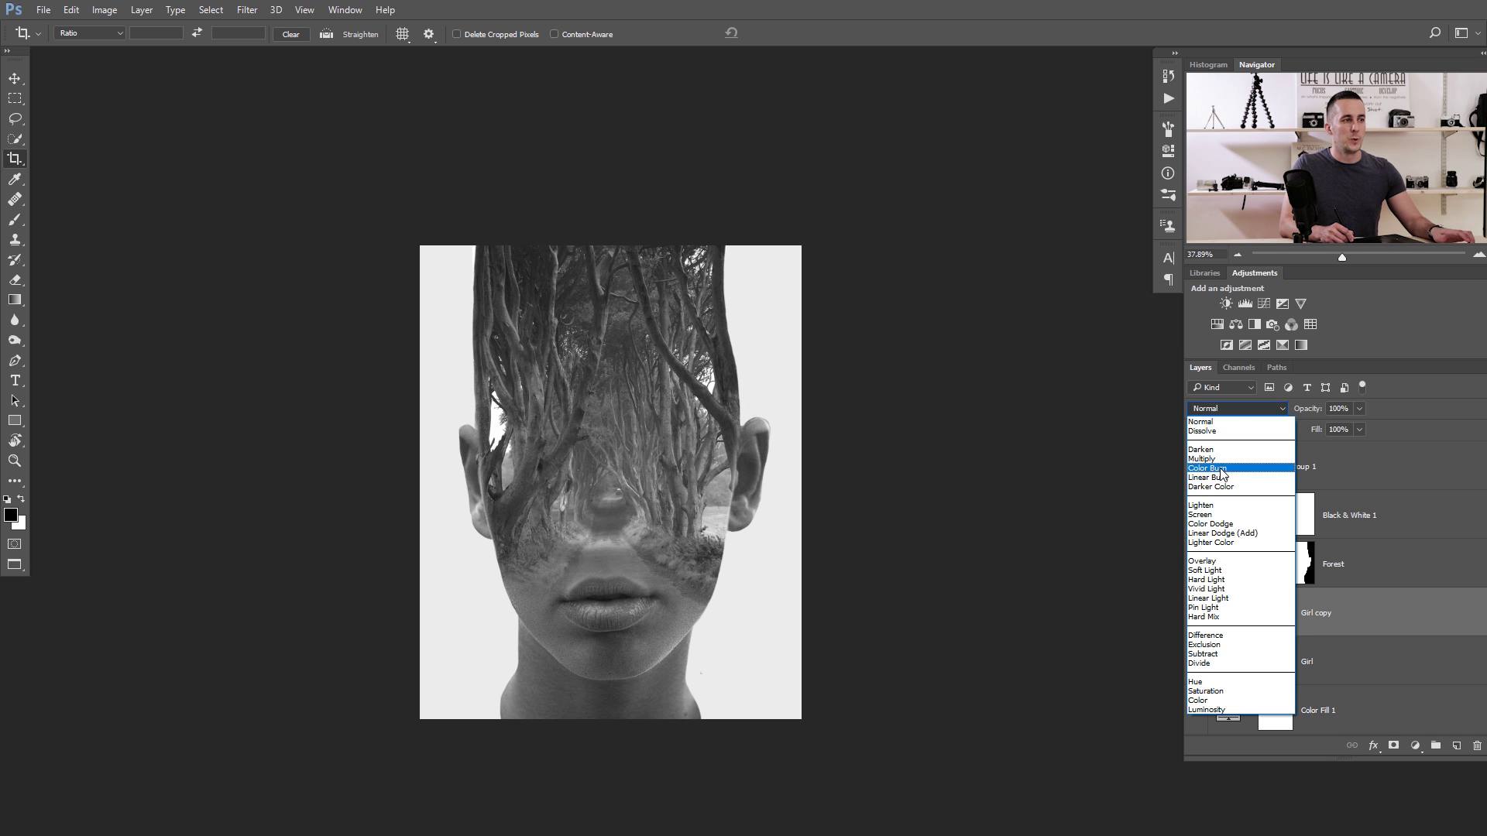
pyautogui.click(1217, 484)
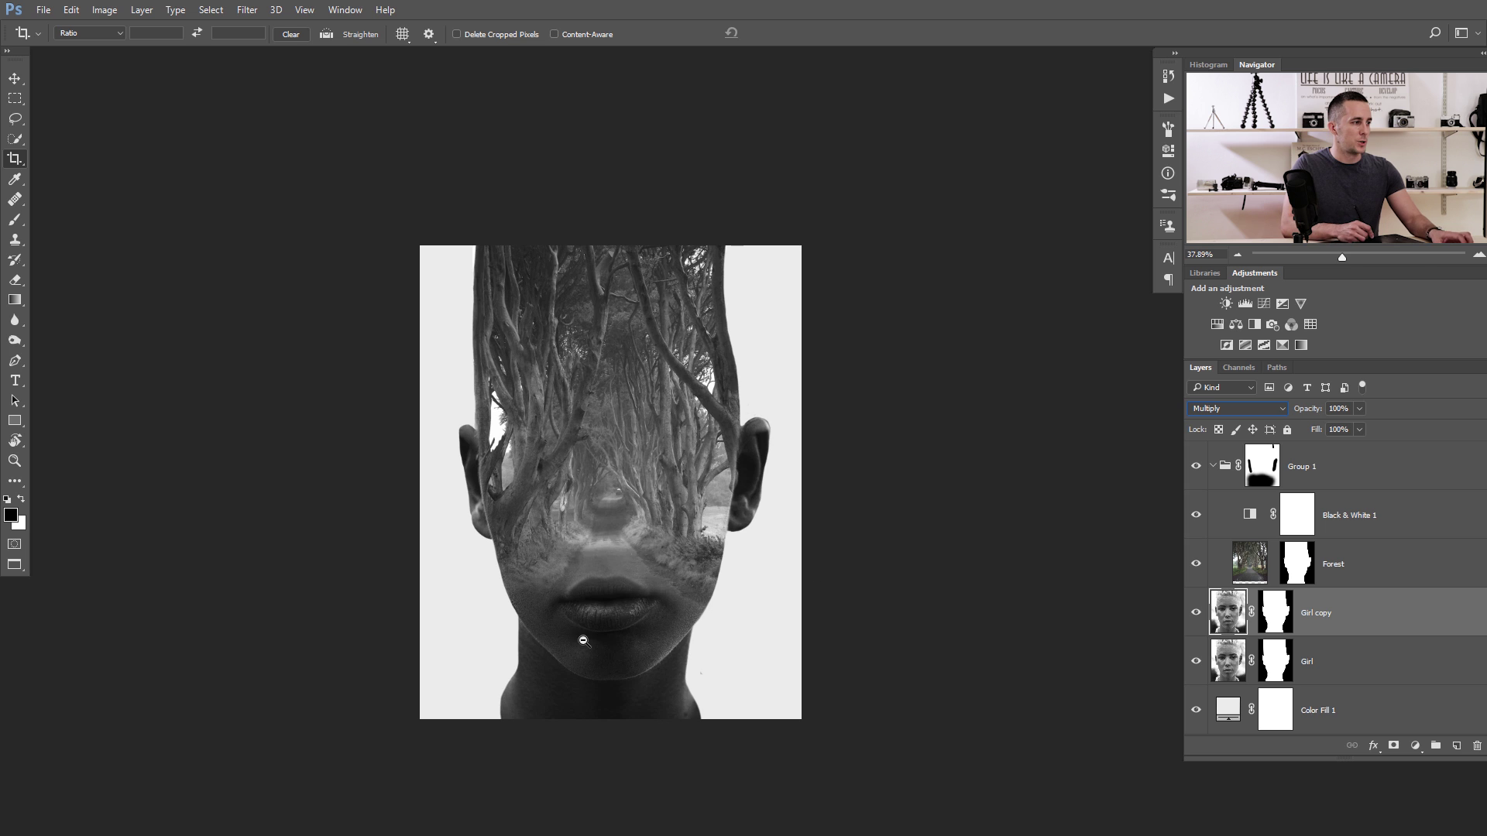
pyautogui.moveTo(583, 642); pyautogui.dragTo(634, 613)
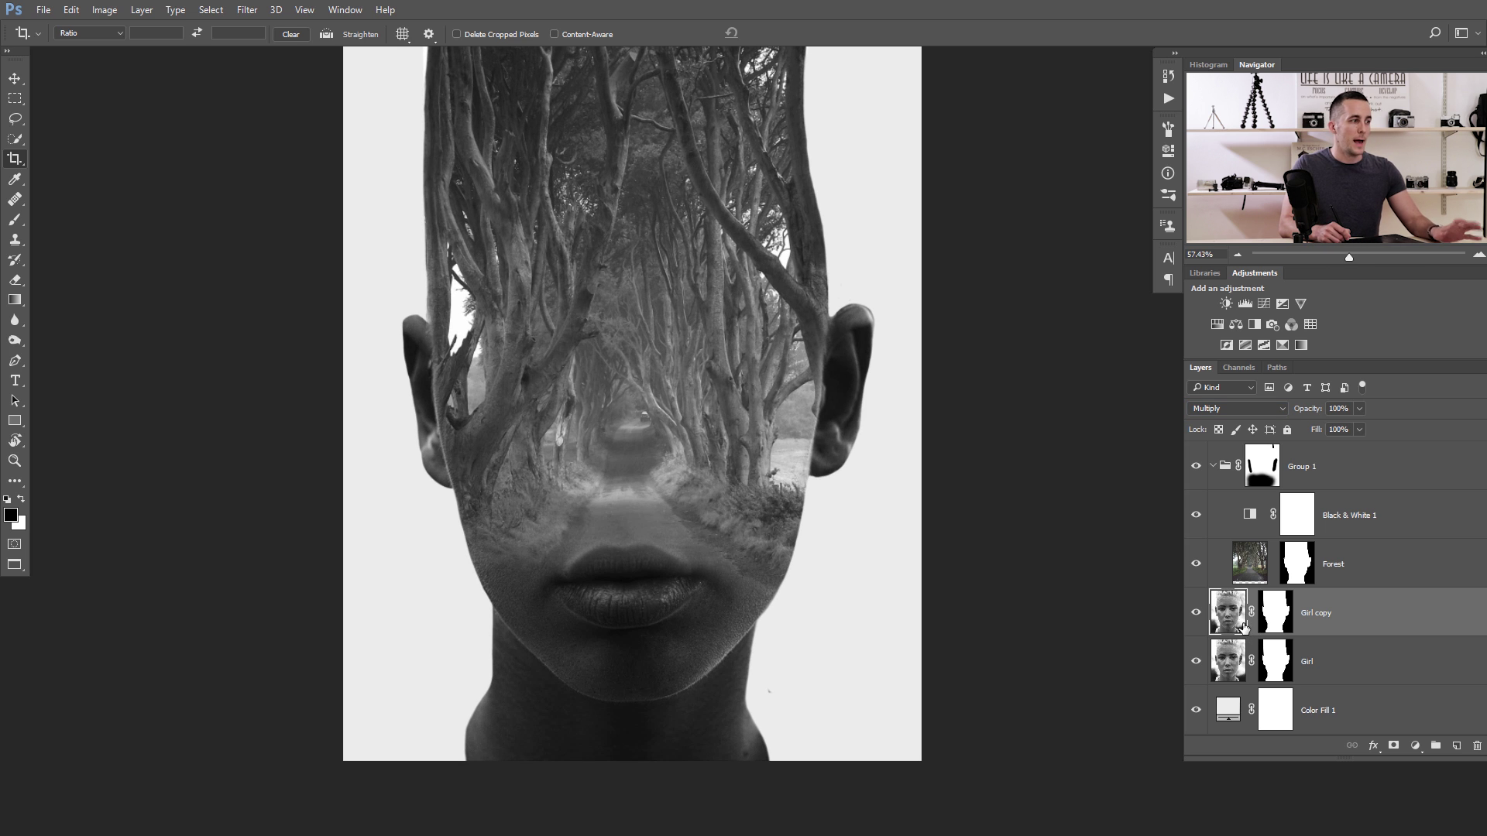
pyautogui.moveTo(700, 573); pyautogui.dragTo(749, 575)
pyautogui.moveTo(629, 597); pyautogui.dragTo(694, 579)
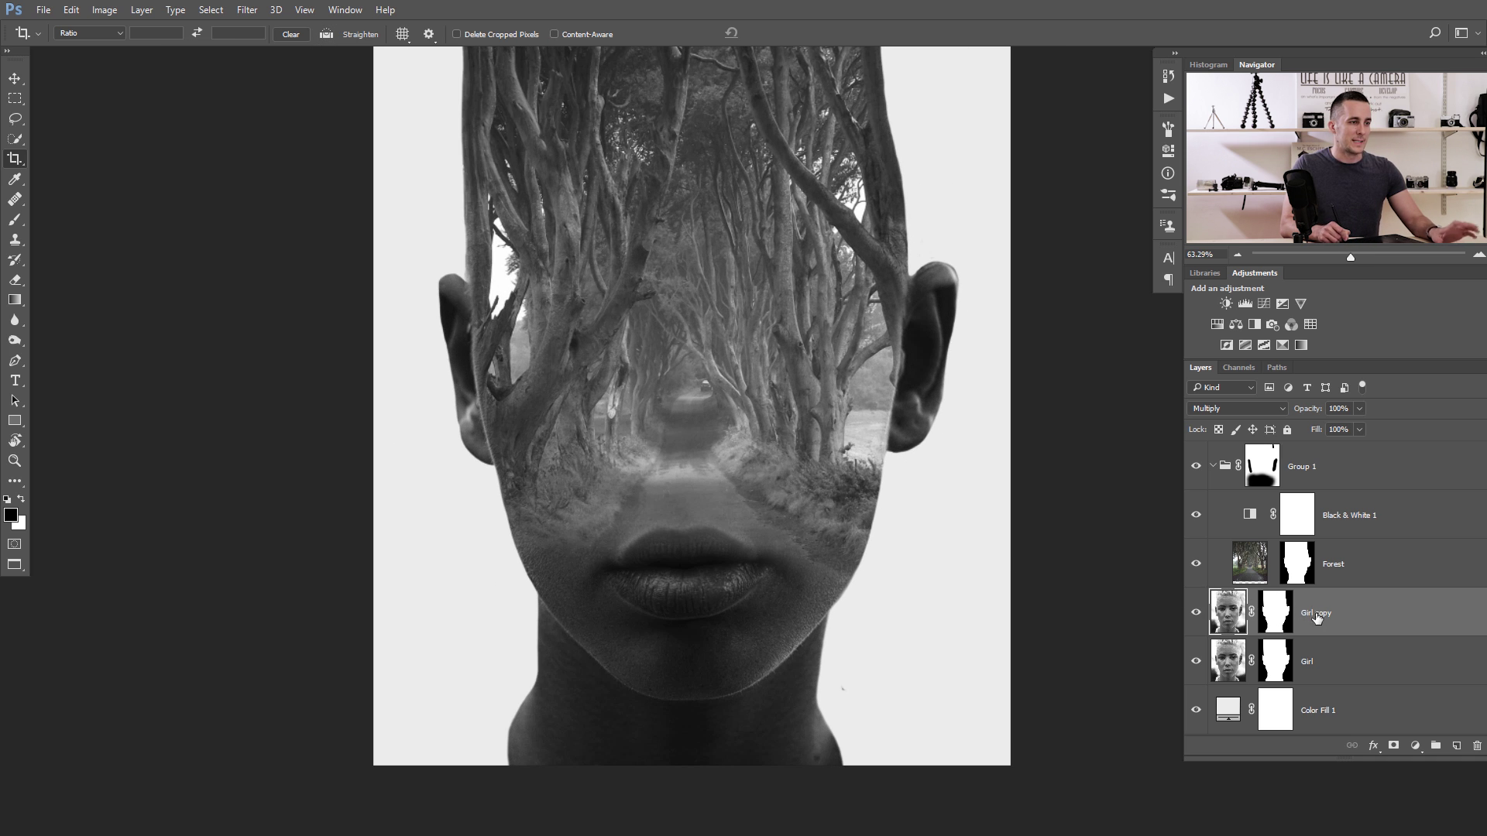
# Step: In the Girl copy's Blend If options, split the This Layer white slider and set it to 93 / 251
pyautogui.doubleClick(1417, 626)
pyautogui.moveTo(834, 186); pyautogui.dragTo(1273, 486)
pyautogui.moveTo(1139, 486); pyautogui.dragTo(1171, 486)
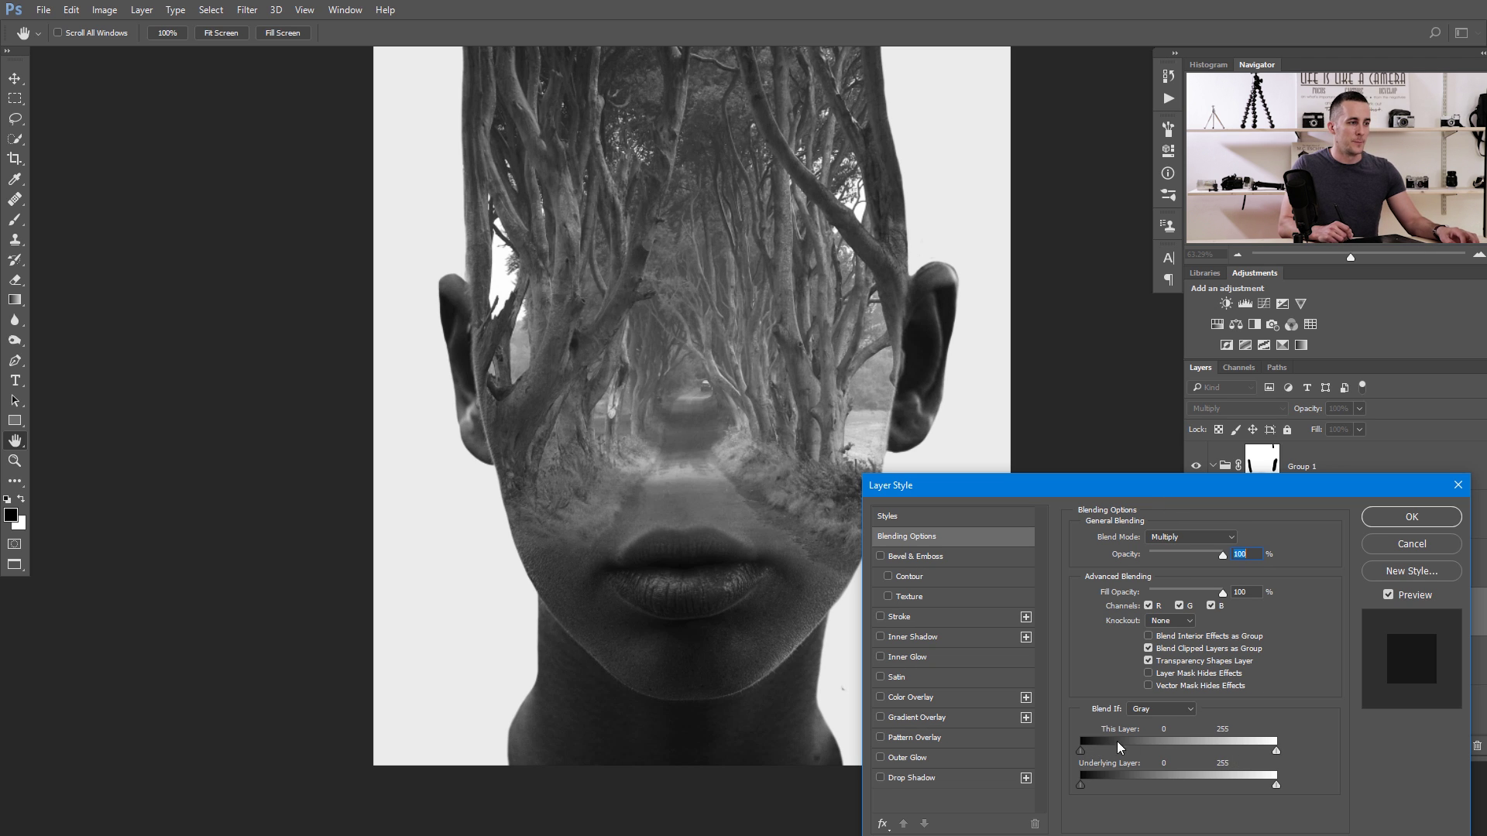
pyautogui.moveTo(1277, 750); pyautogui.dragTo(1192, 748)
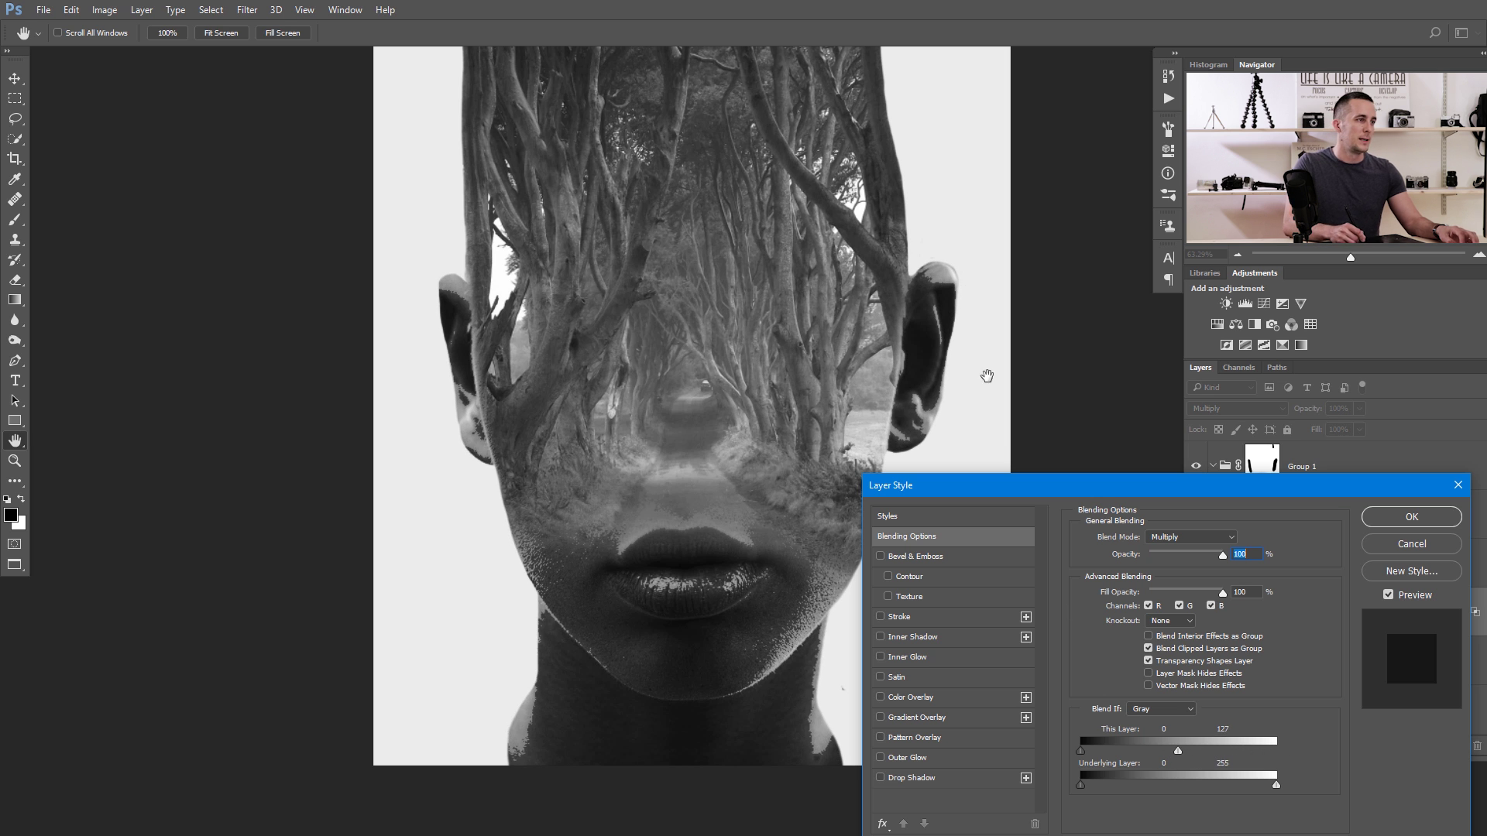
pyautogui.moveTo(1178, 753); pyautogui.dragTo(1275, 750)
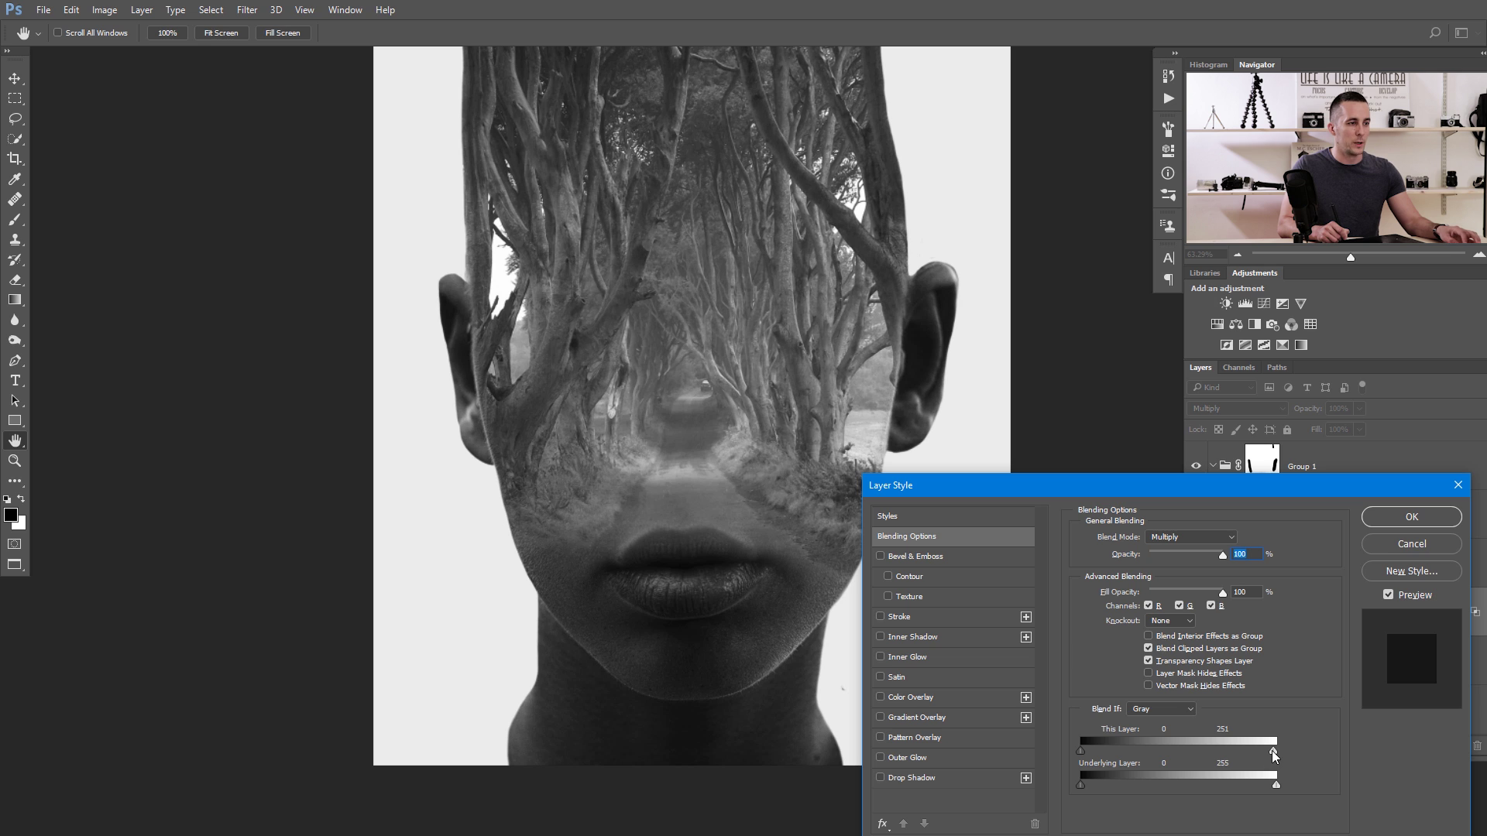
pyautogui.moveTo(1276, 752); pyautogui.dragTo(1069, 742)
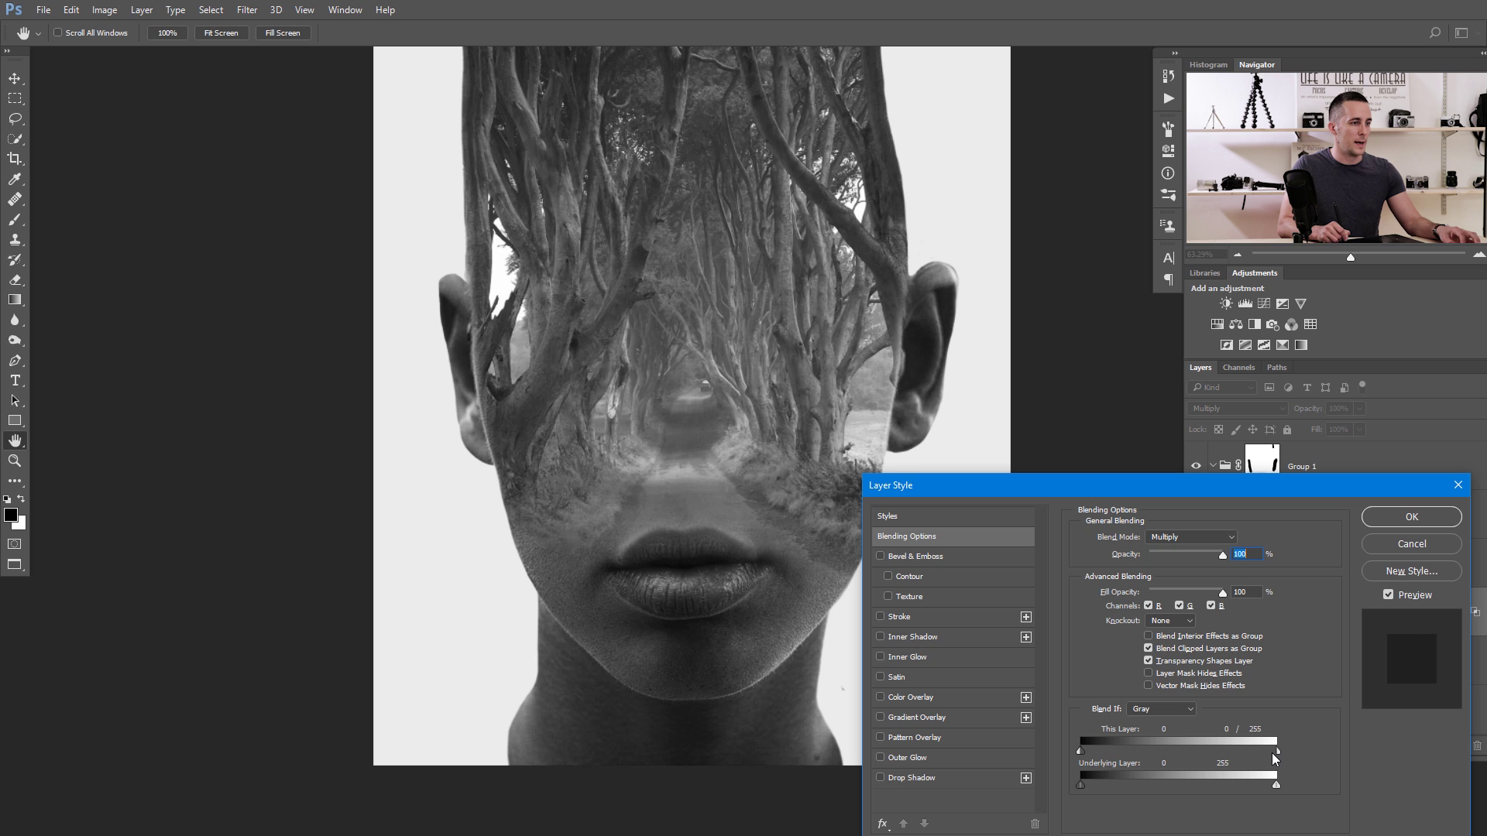
pyautogui.moveTo(1211, 752); pyautogui.dragTo(1225, 750)
pyautogui.moveTo(1079, 751); pyautogui.dragTo(1163, 754)
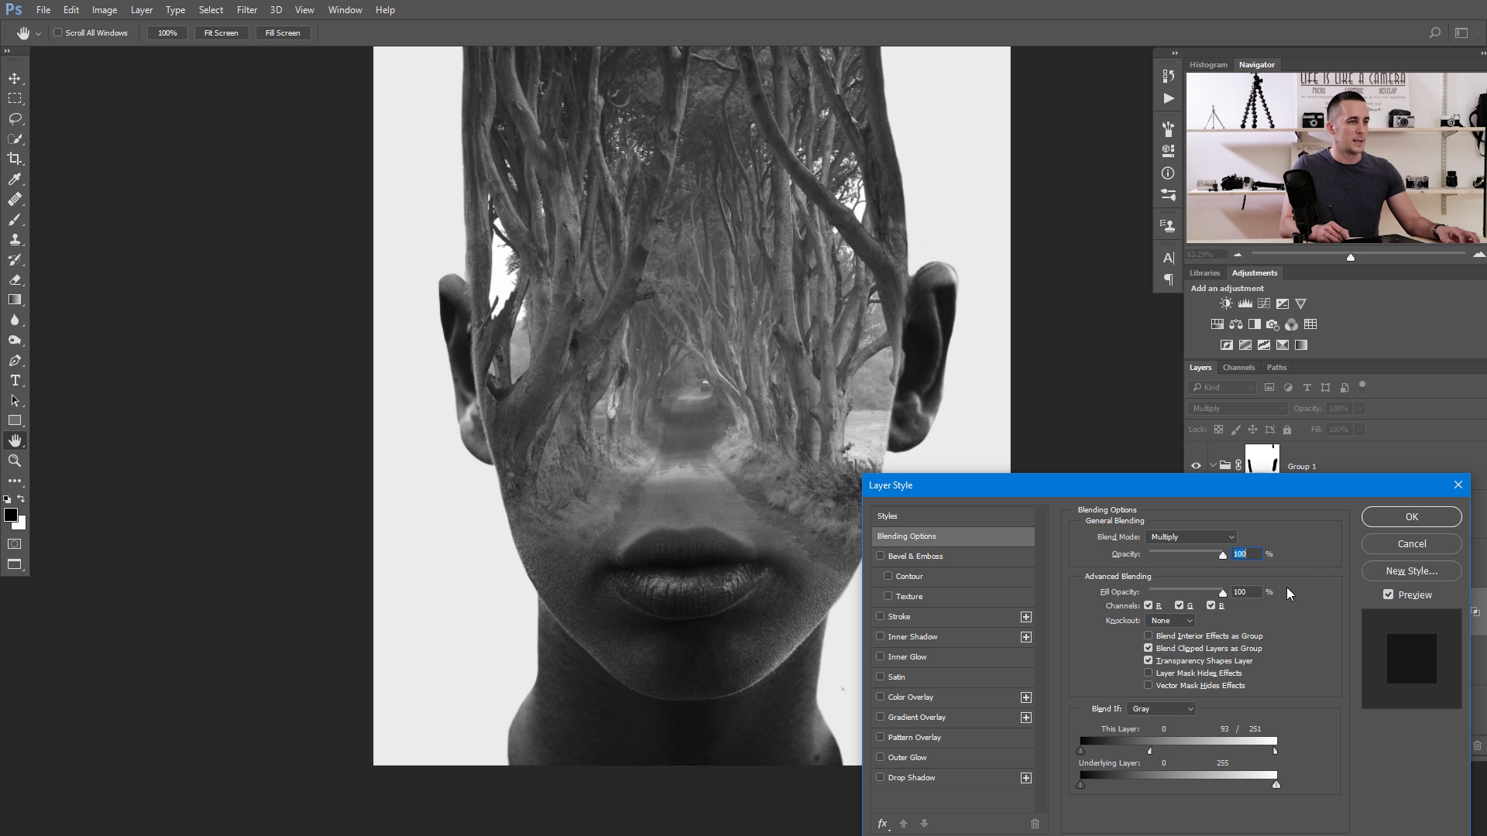
pyautogui.click(1412, 516)
# Step: Lighten the gap between the lips by painting black on the Girl copy mask with a small brush at 30% opacity
pyautogui.press('c')
pyautogui.click(1280, 615)
pyautogui.scroll(5, 699, 574)
pyautogui.moveTo(701, 570); pyautogui.dragTo(716, 465)
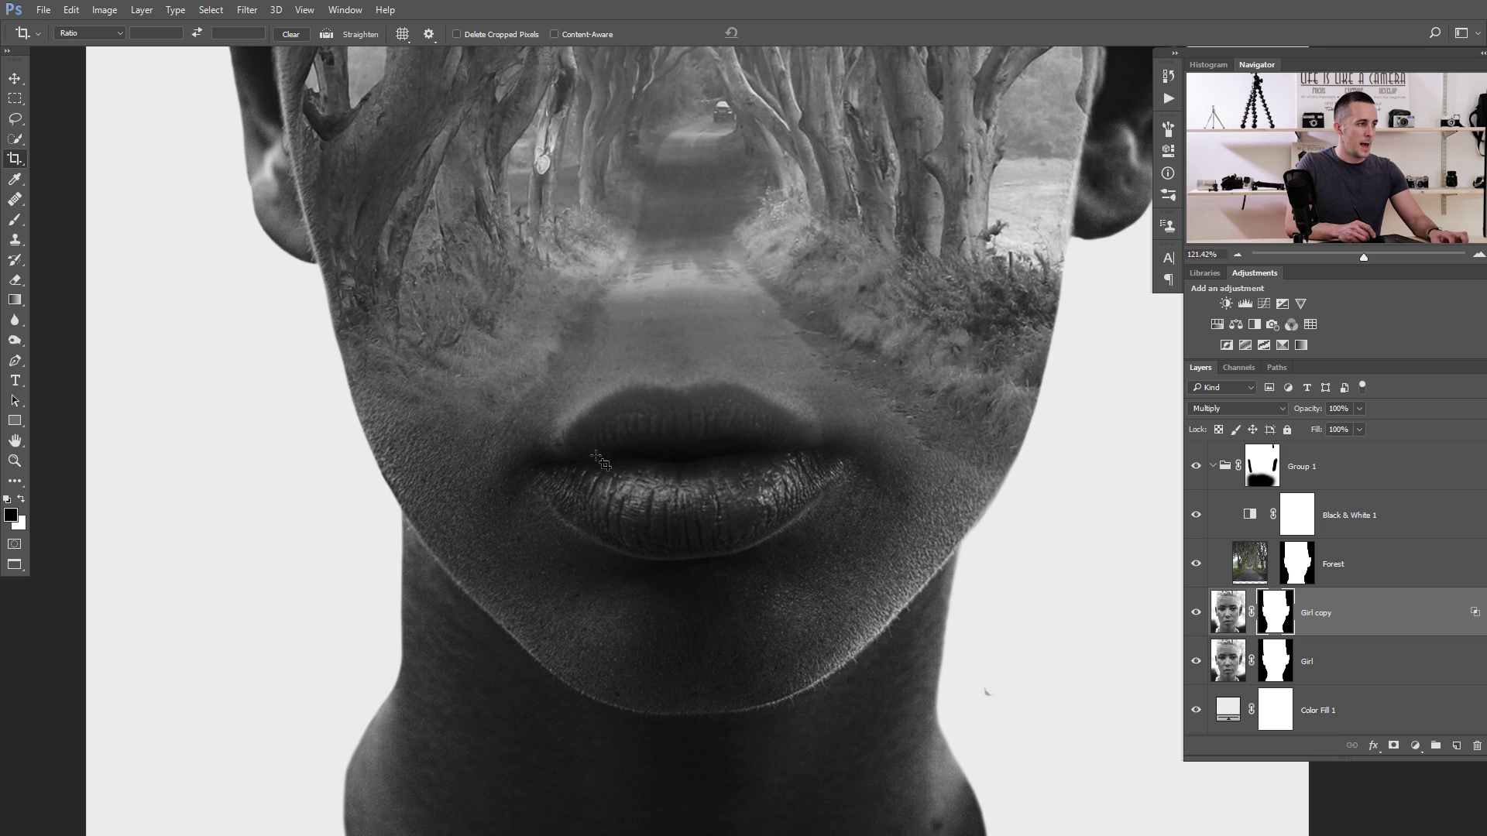
pyautogui.press('b')
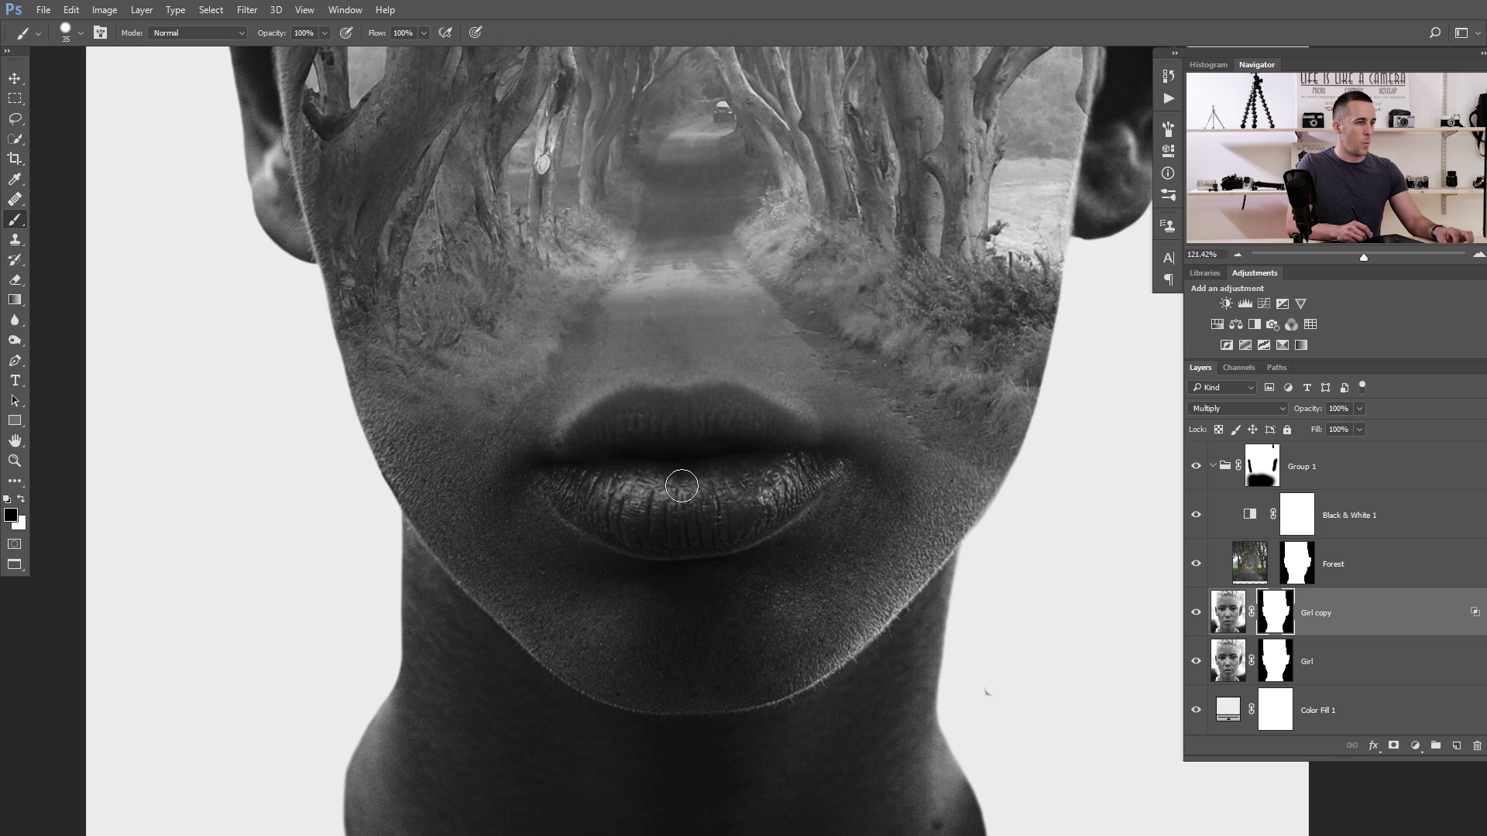
pyautogui.press(']')
pyautogui.press(']')
pyautogui.press('3')
pyautogui.press('[')
pyautogui.press('[')
pyautogui.press('[')
pyautogui.scroll(2, 666, 443)
pyautogui.moveTo(771, 453); pyautogui.dragTo(617, 458)
pyautogui.press('[')
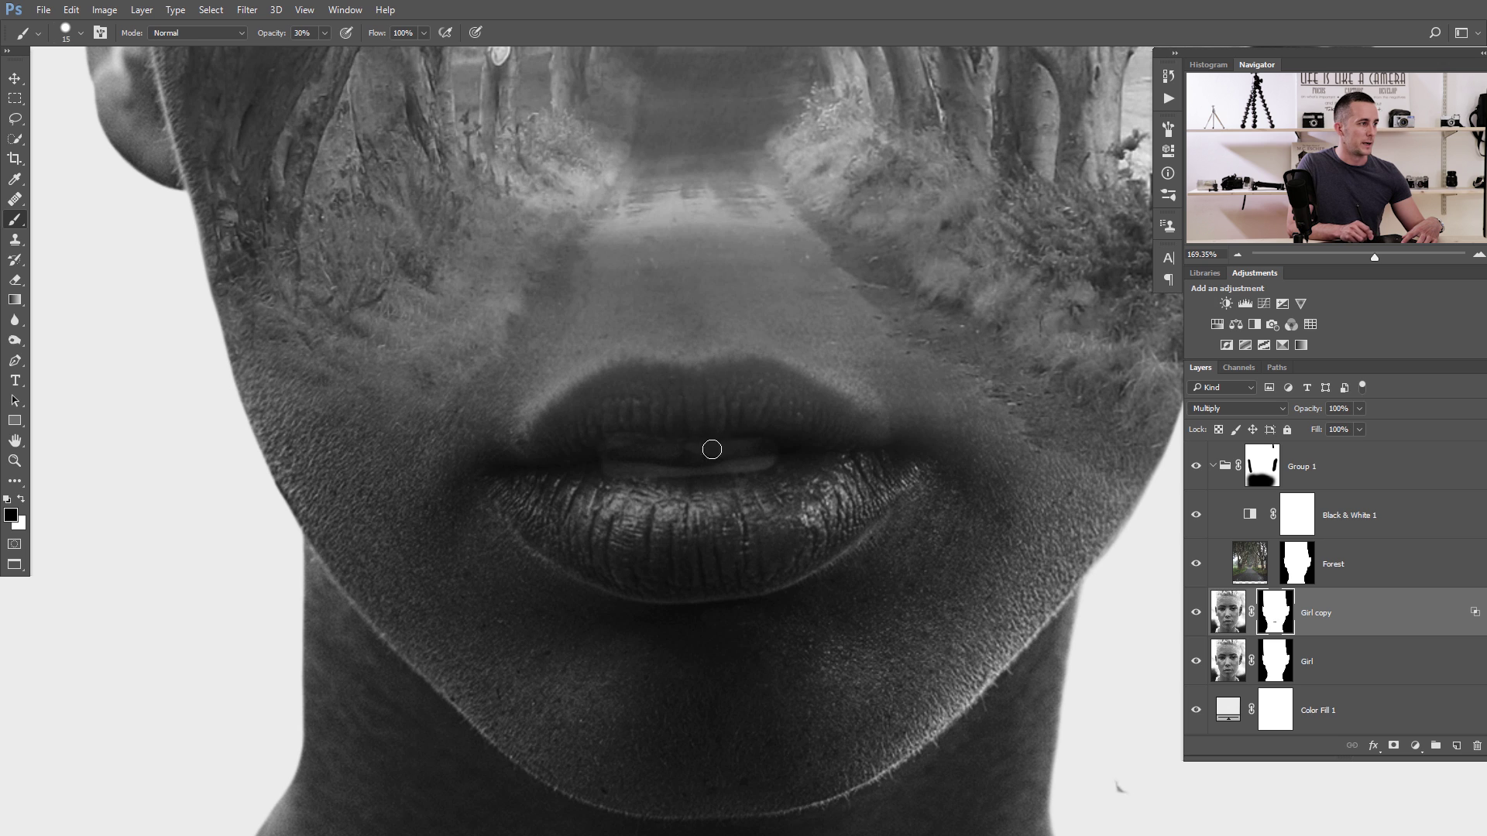
# Step: Set the brush hardness to 0% and refine the gap between the lips and the lower lip on the Girl copy mask
pyautogui.rightClick(803, 449)
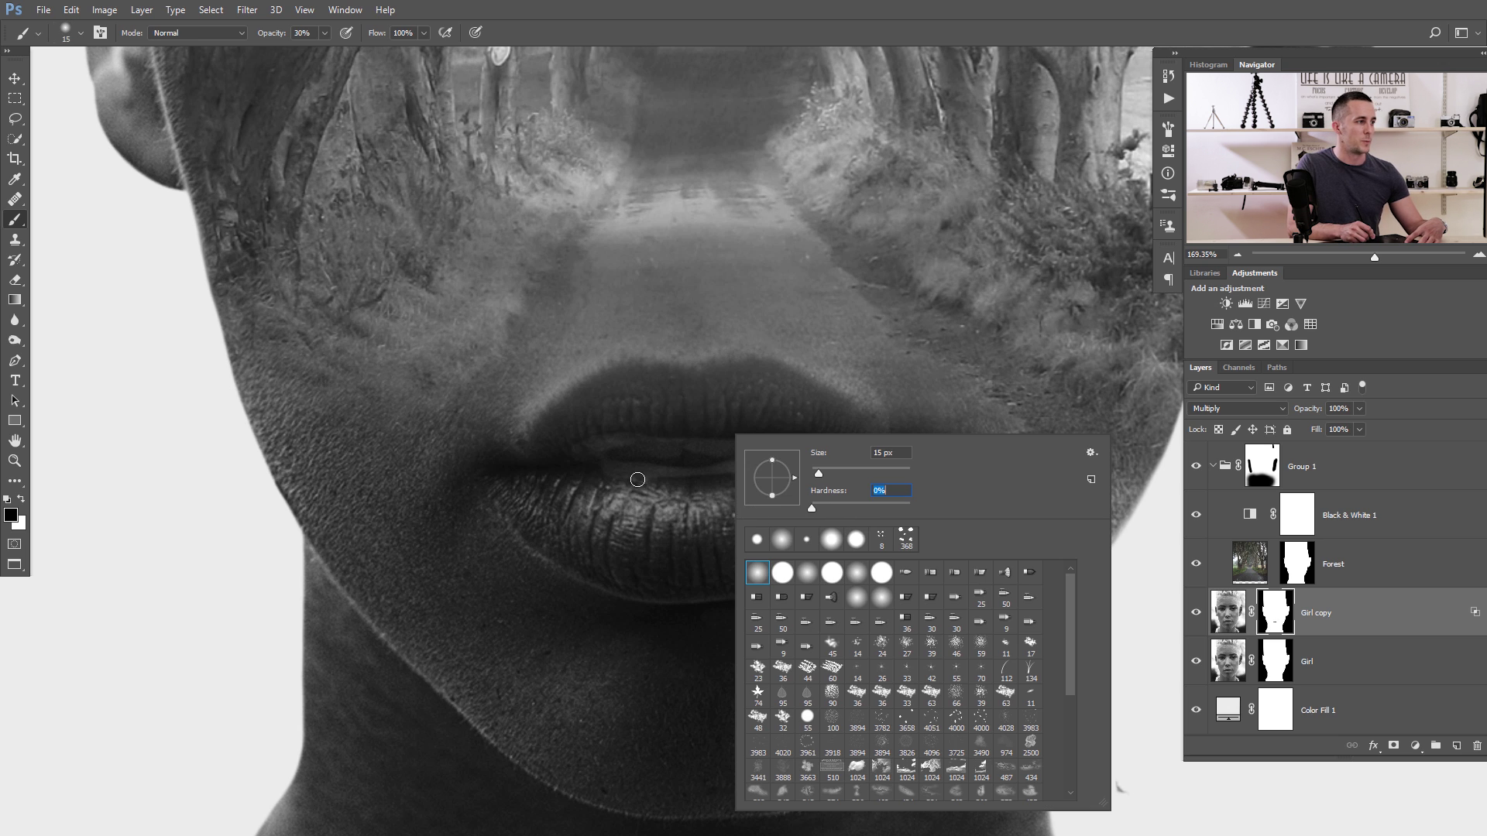
pyautogui.press('Return')
pyautogui.press('x')
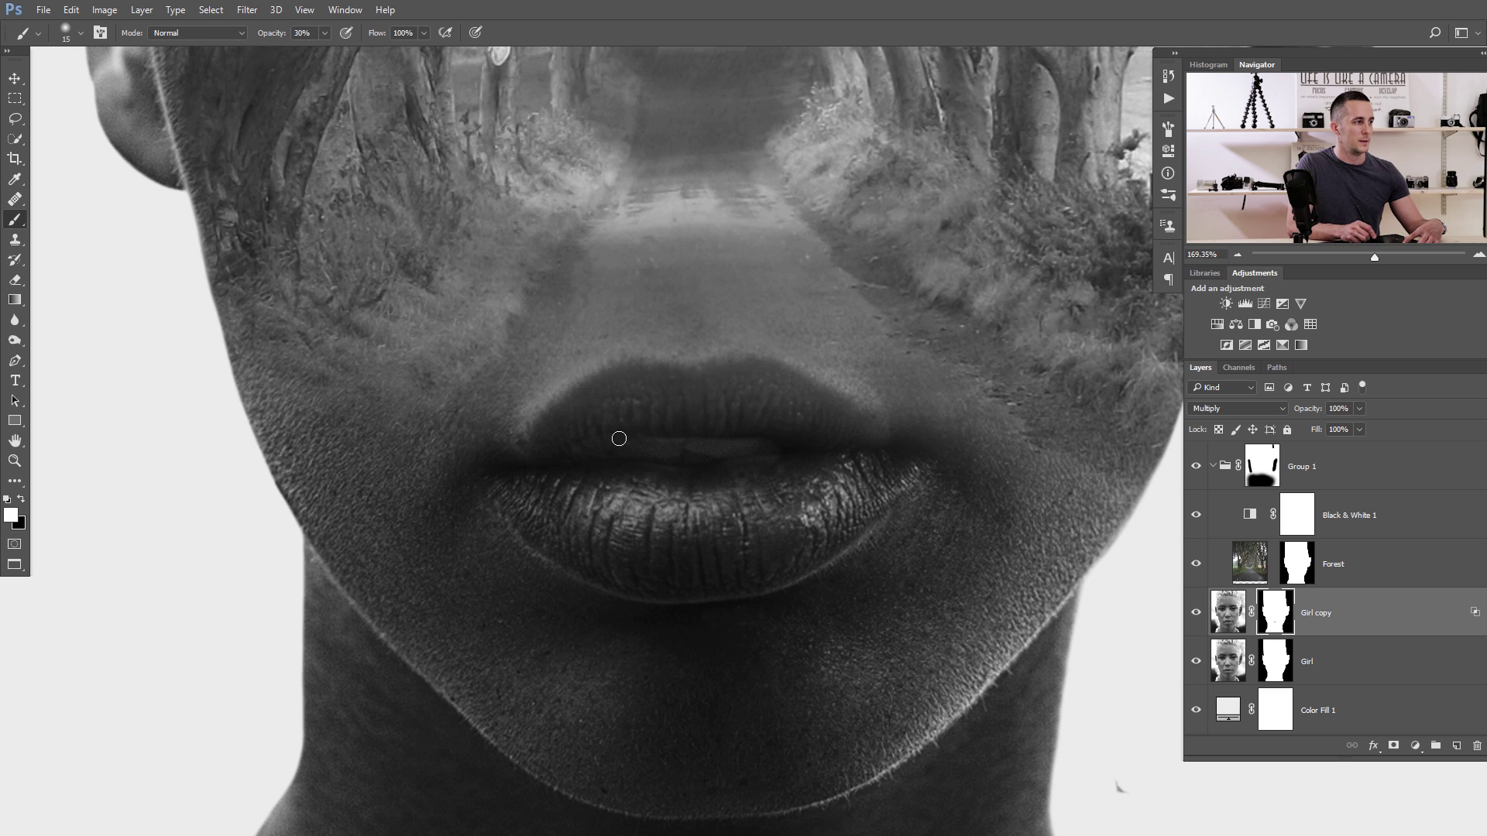
pyautogui.press('x')
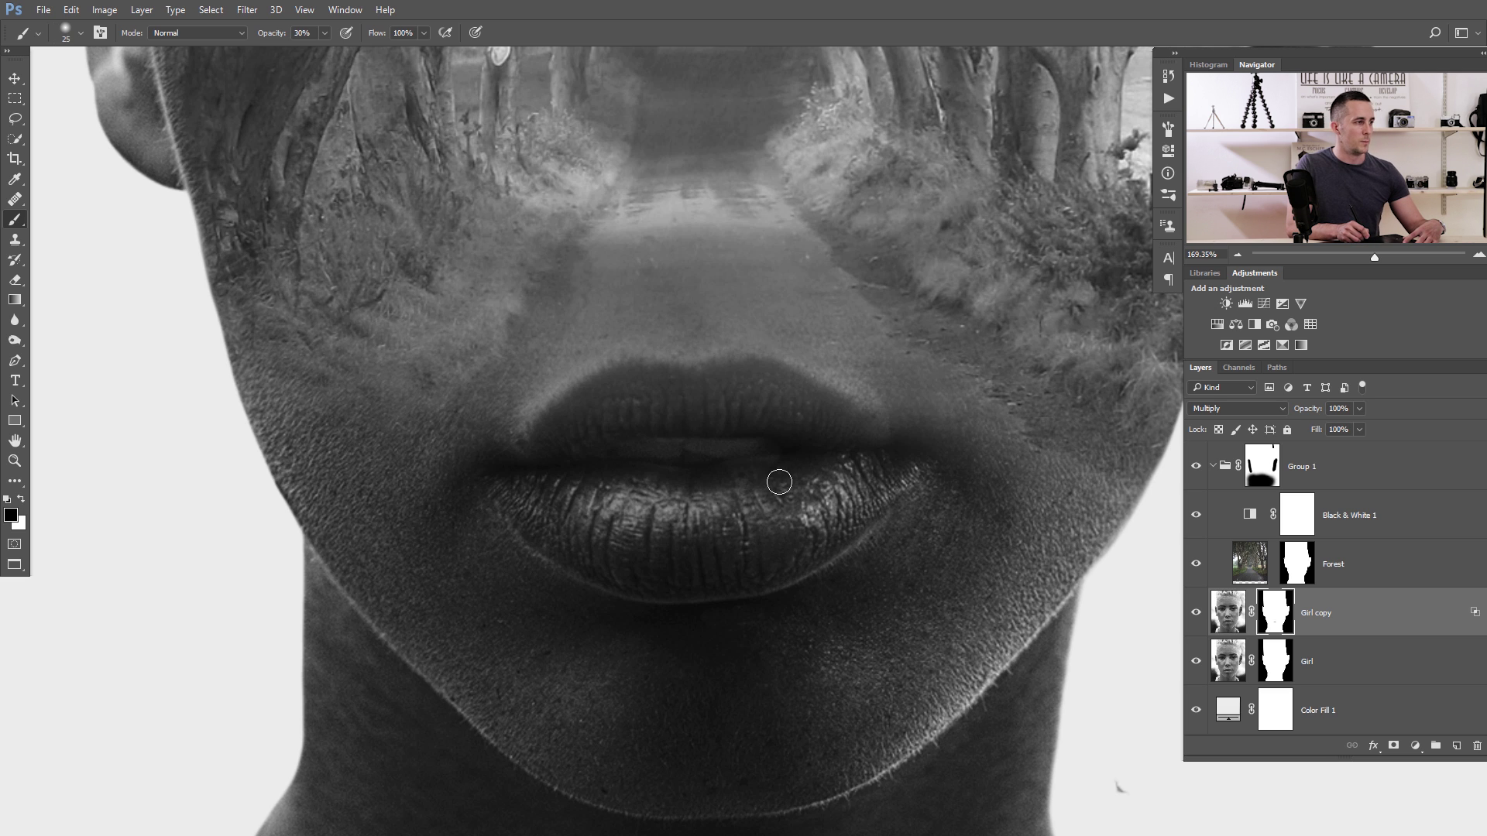
pyautogui.press(']')
pyautogui.press(']')
pyautogui.press(']')
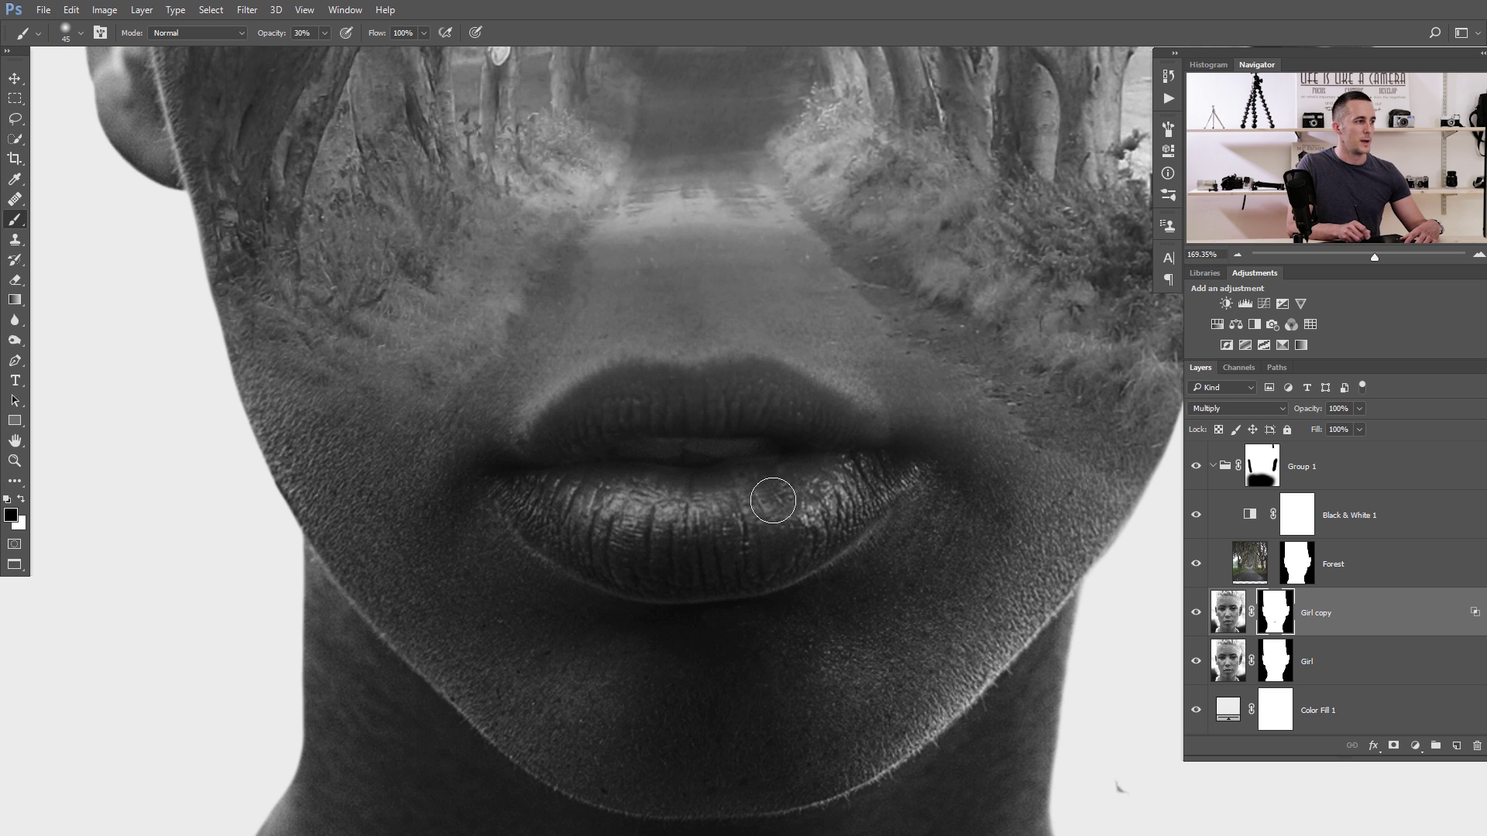
pyautogui.press('[')
pyautogui.press('[')
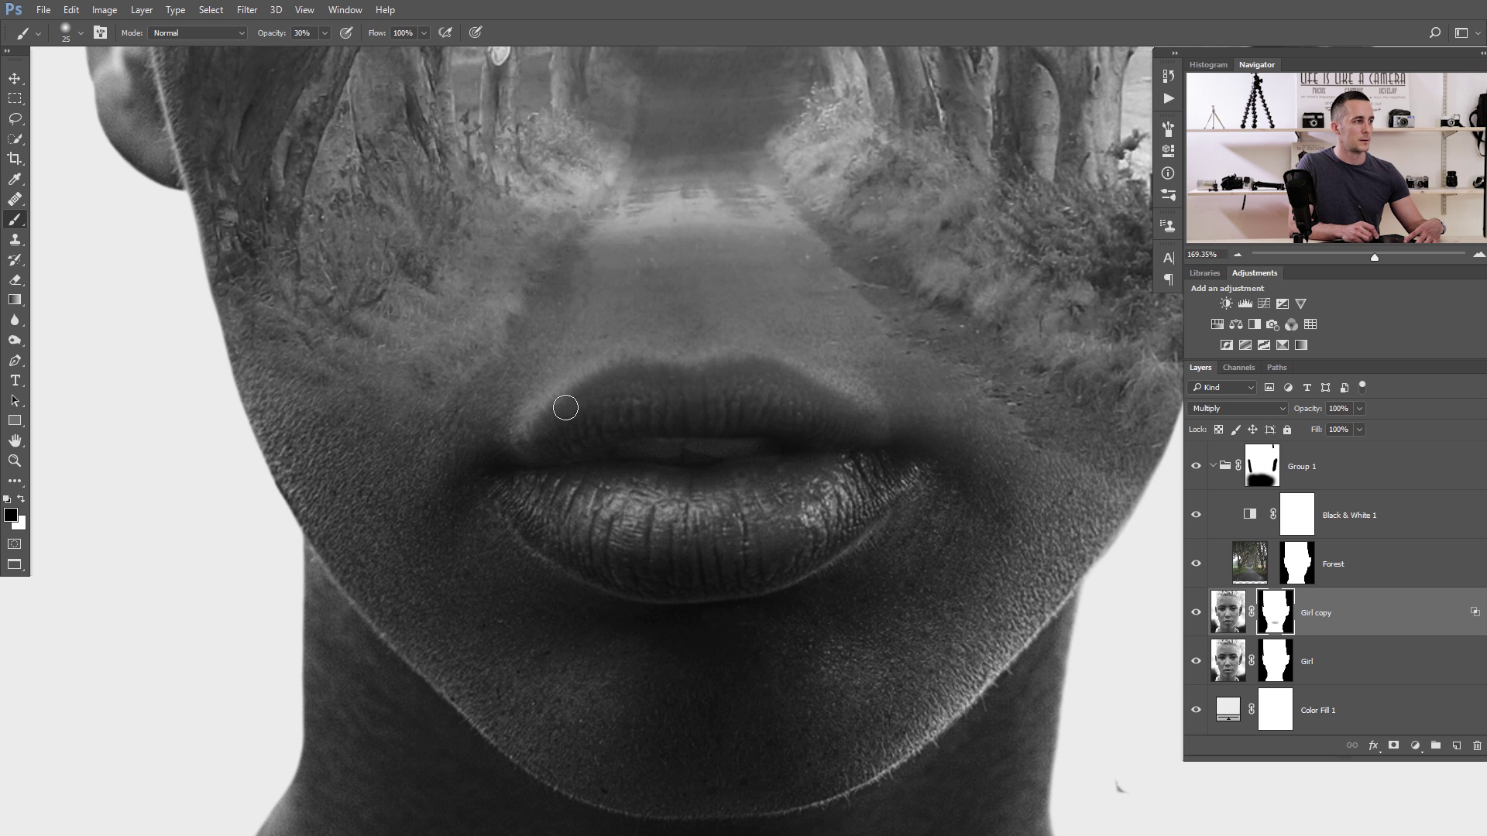
# Step: Brighten the skin along the upper lip's edge and the lower lip by painting soft black on the Girl copy mask
pyautogui.press(']')
pyautogui.press(']')
pyautogui.press(']')
pyautogui.press(']')
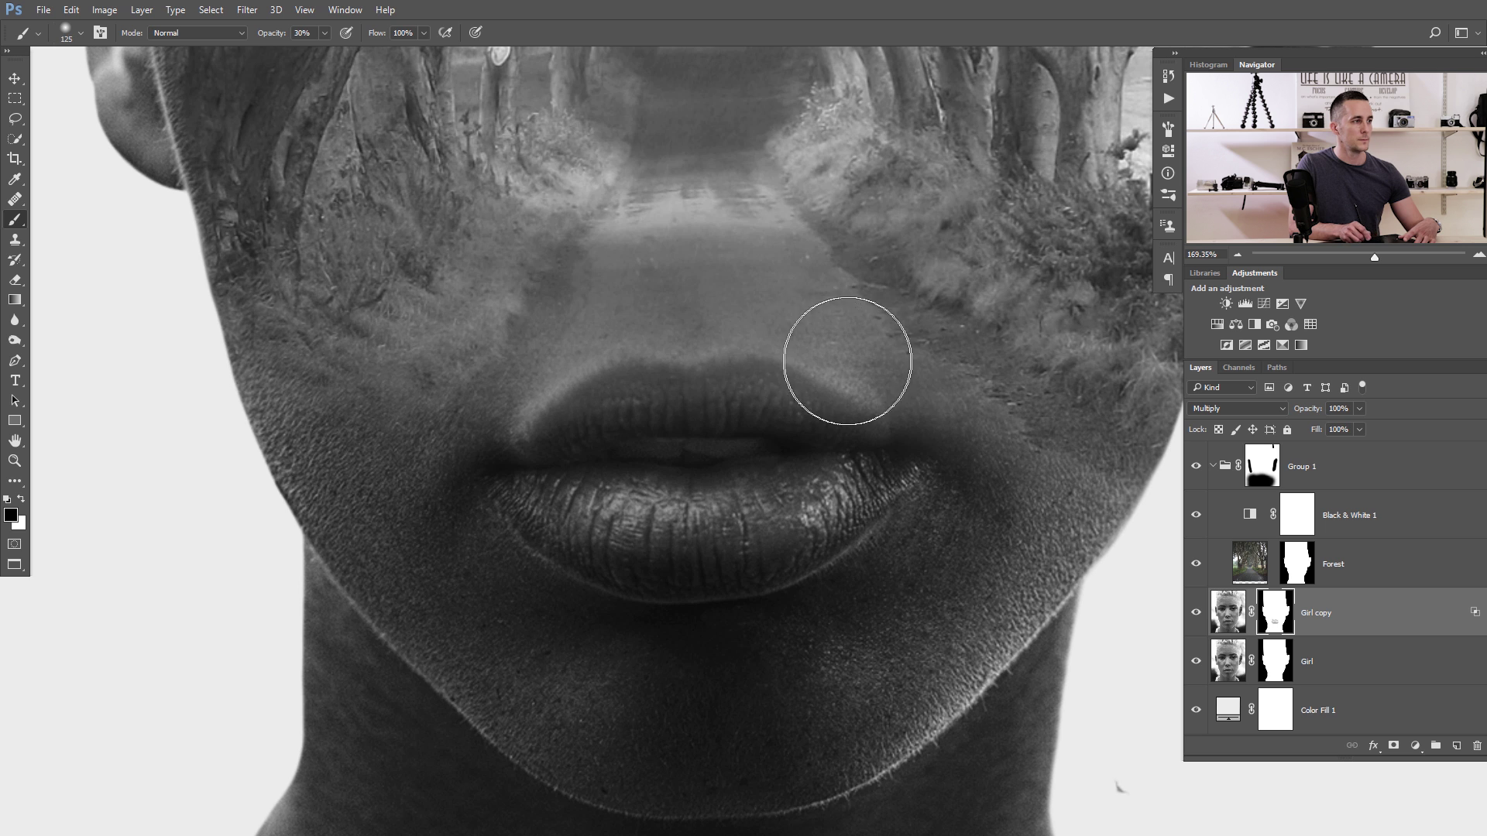
pyautogui.press('[')
pyautogui.press('[')
pyautogui.press('[')
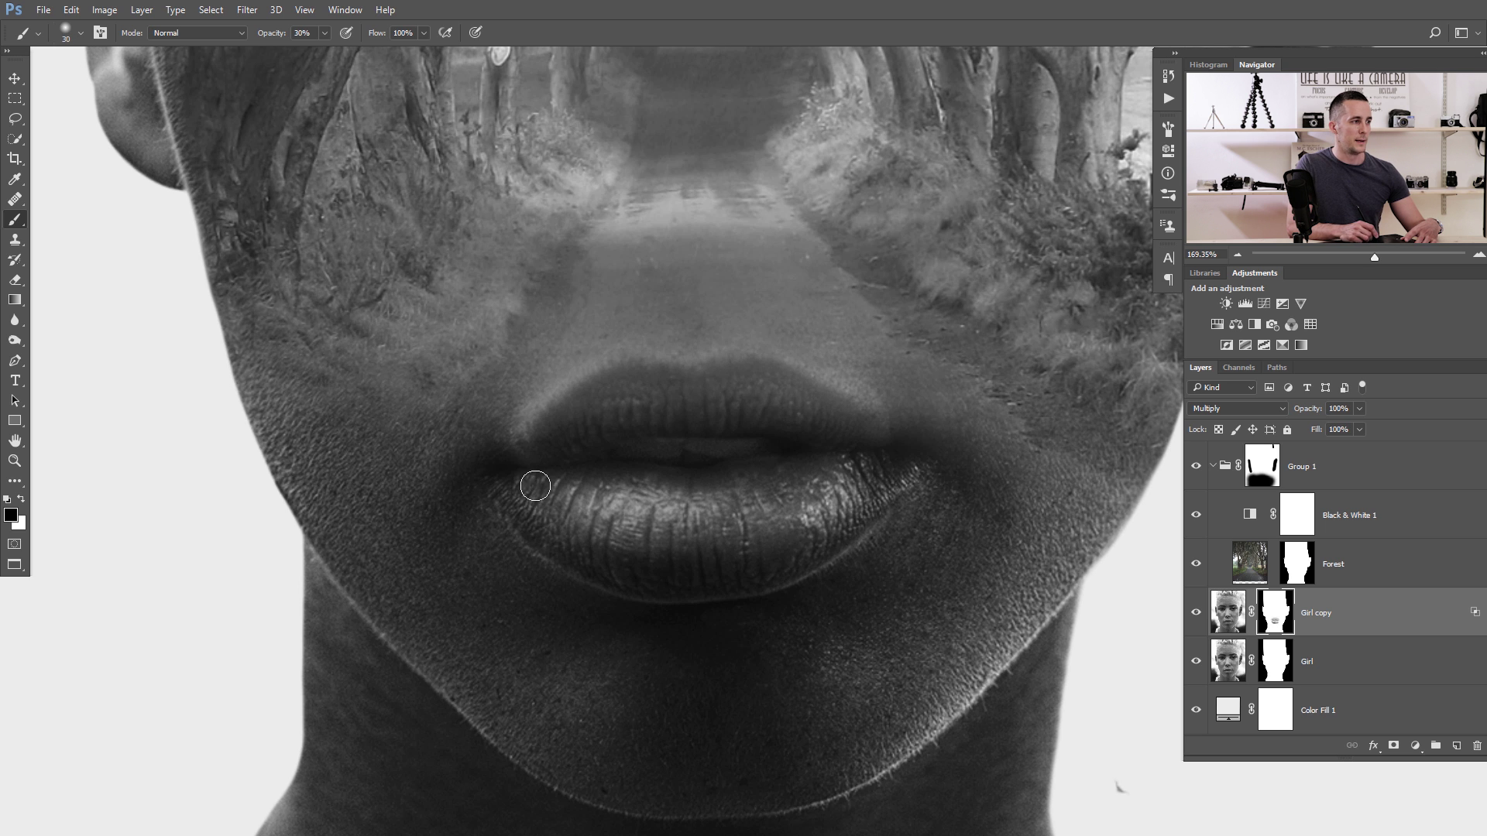
pyautogui.moveTo(763, 486); pyautogui.dragTo(681, 508)
pyautogui.moveTo(737, 500); pyautogui.dragTo(663, 532)
pyautogui.moveTo(709, 515); pyautogui.dragTo(705, 503)
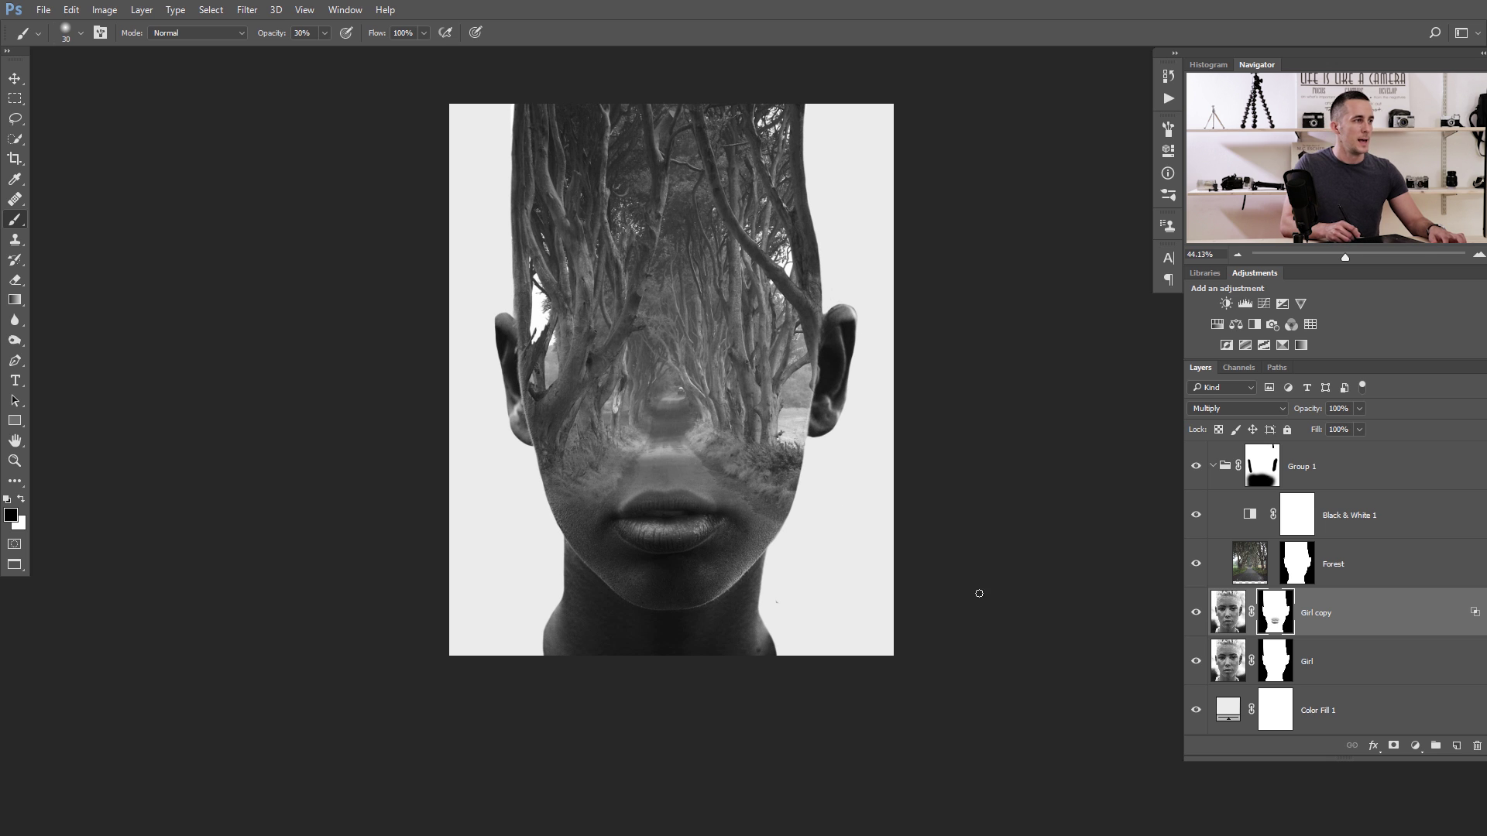
# Step: Add a Curves adjustment above the Girl copy layer and pull the middle of the curve down to darken the portrait
pyautogui.click(1229, 612)
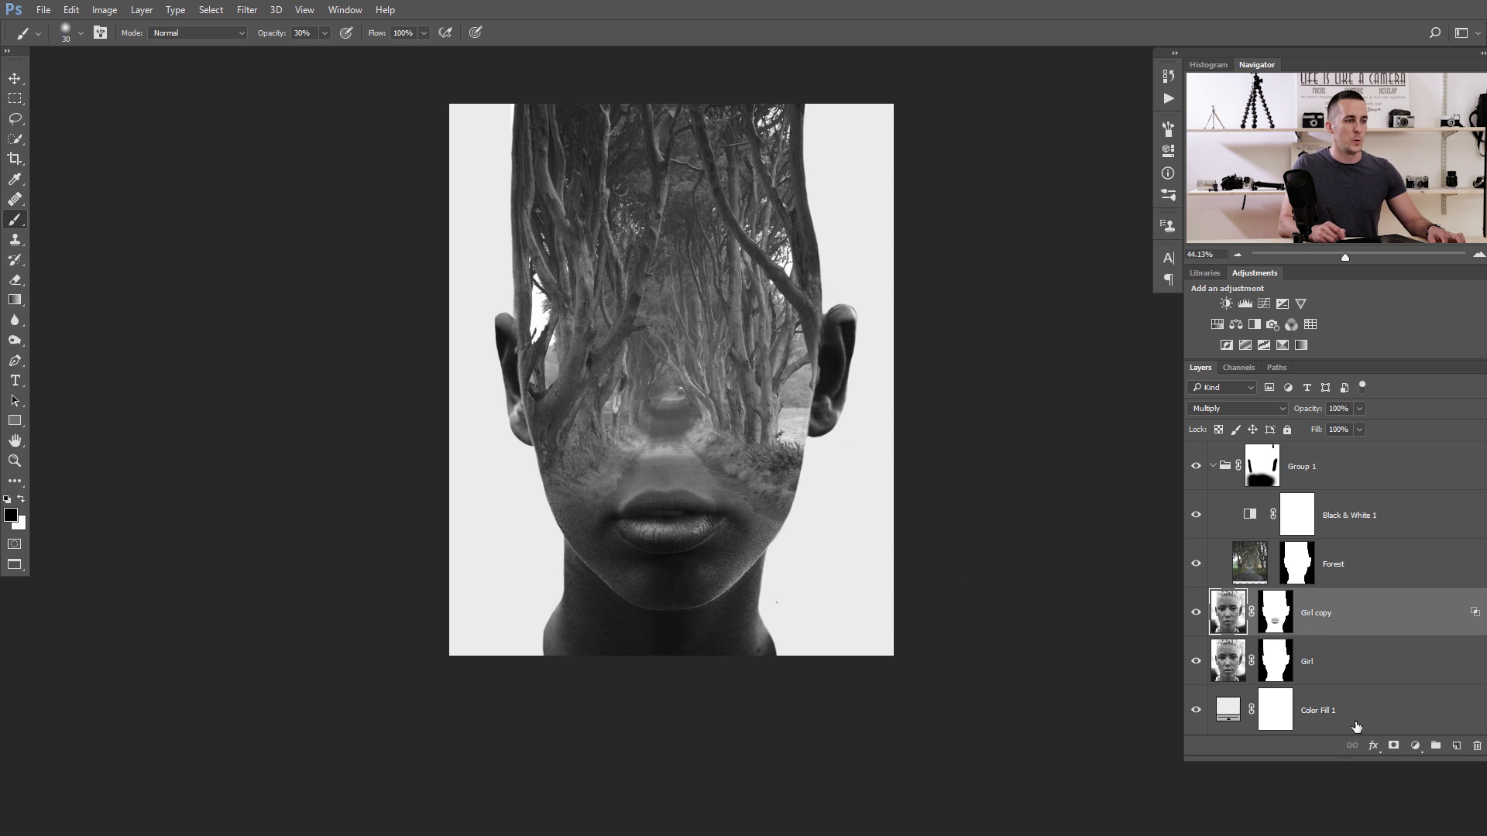
pyautogui.click(1415, 746)
pyautogui.click(1383, 514)
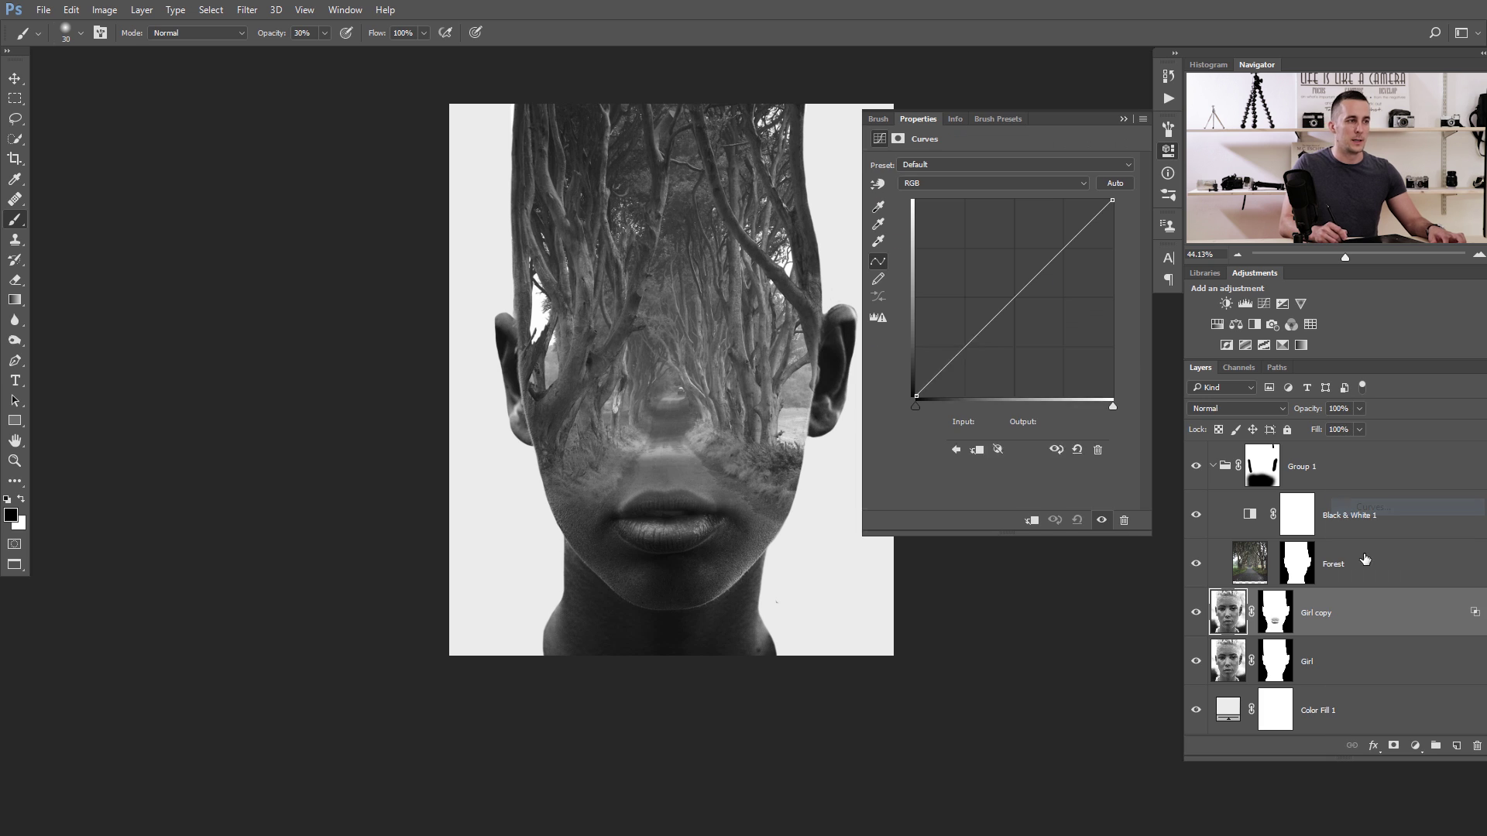
pyautogui.moveTo(1007, 316); pyautogui.dragTo(1026, 319)
pyautogui.click(1123, 120)
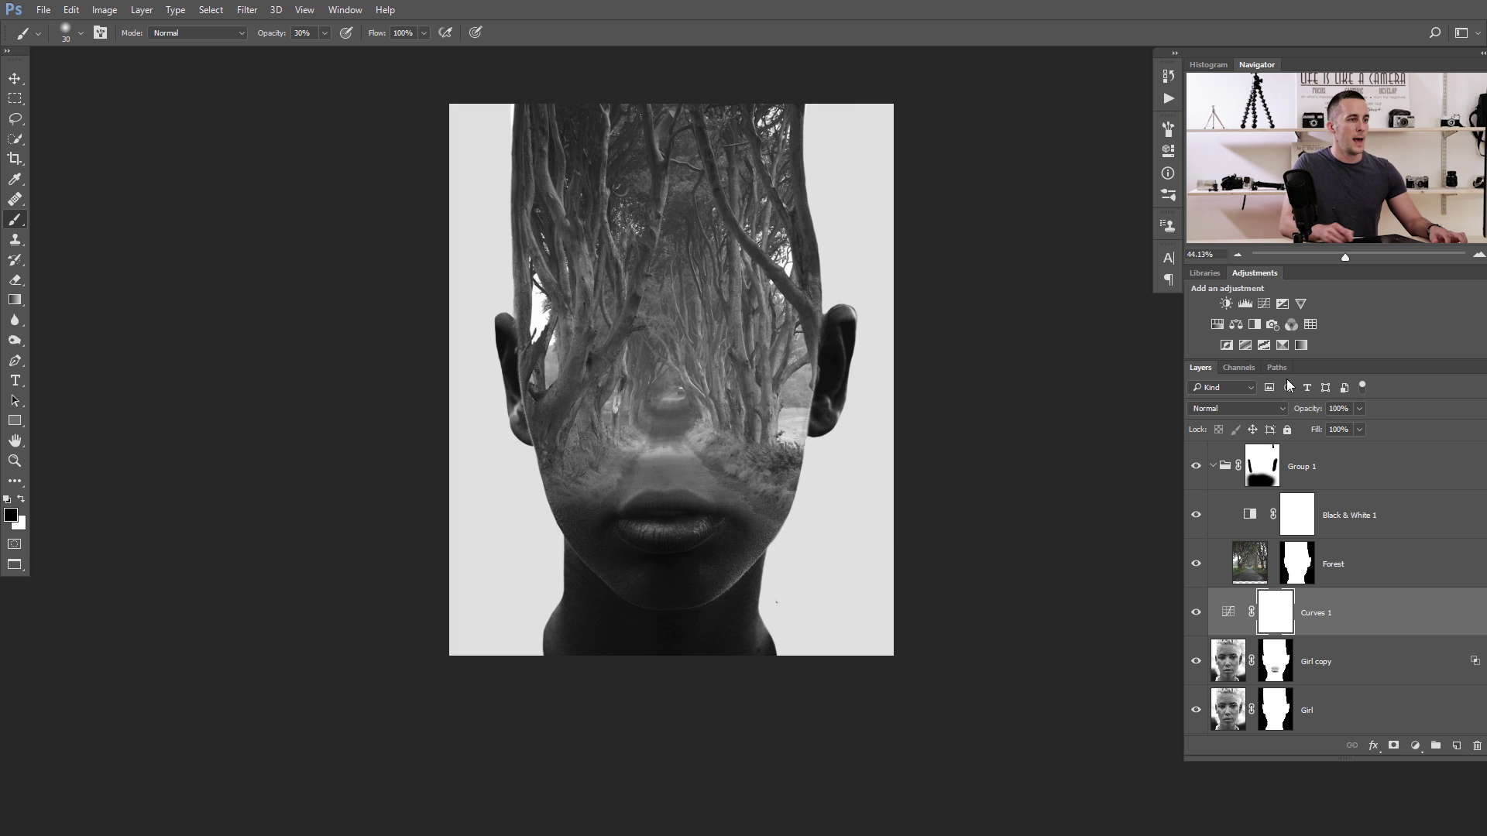
# Step: In the Curves layer's Blend If options, split the This Layer white slider and set it to 0 / 108
pyautogui.doubleClick(1399, 631)
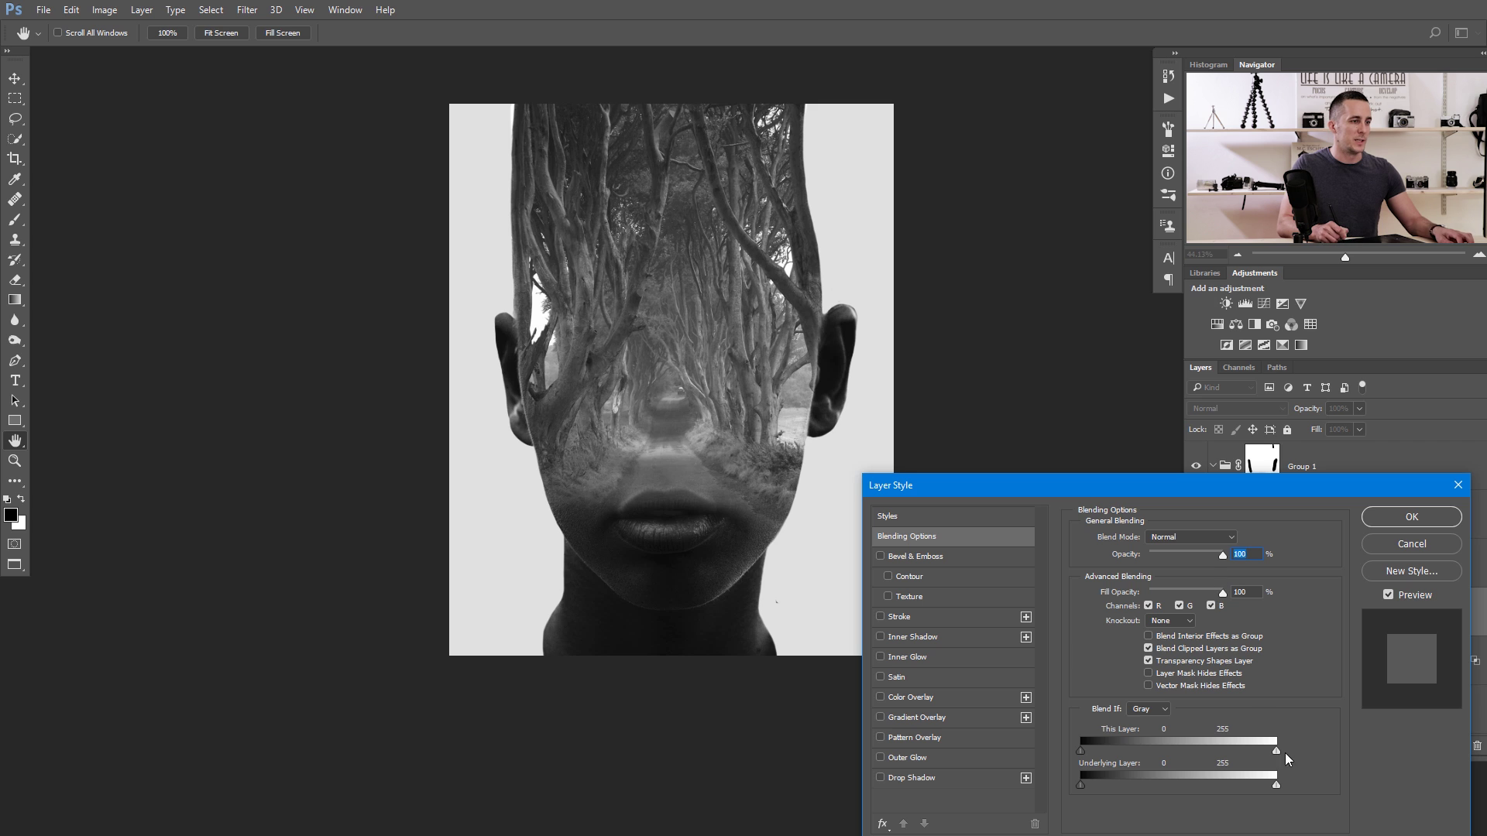
pyautogui.moveTo(1275, 751); pyautogui.dragTo(1258, 757)
pyautogui.moveTo(1086, 746); pyautogui.dragTo(1052, 748)
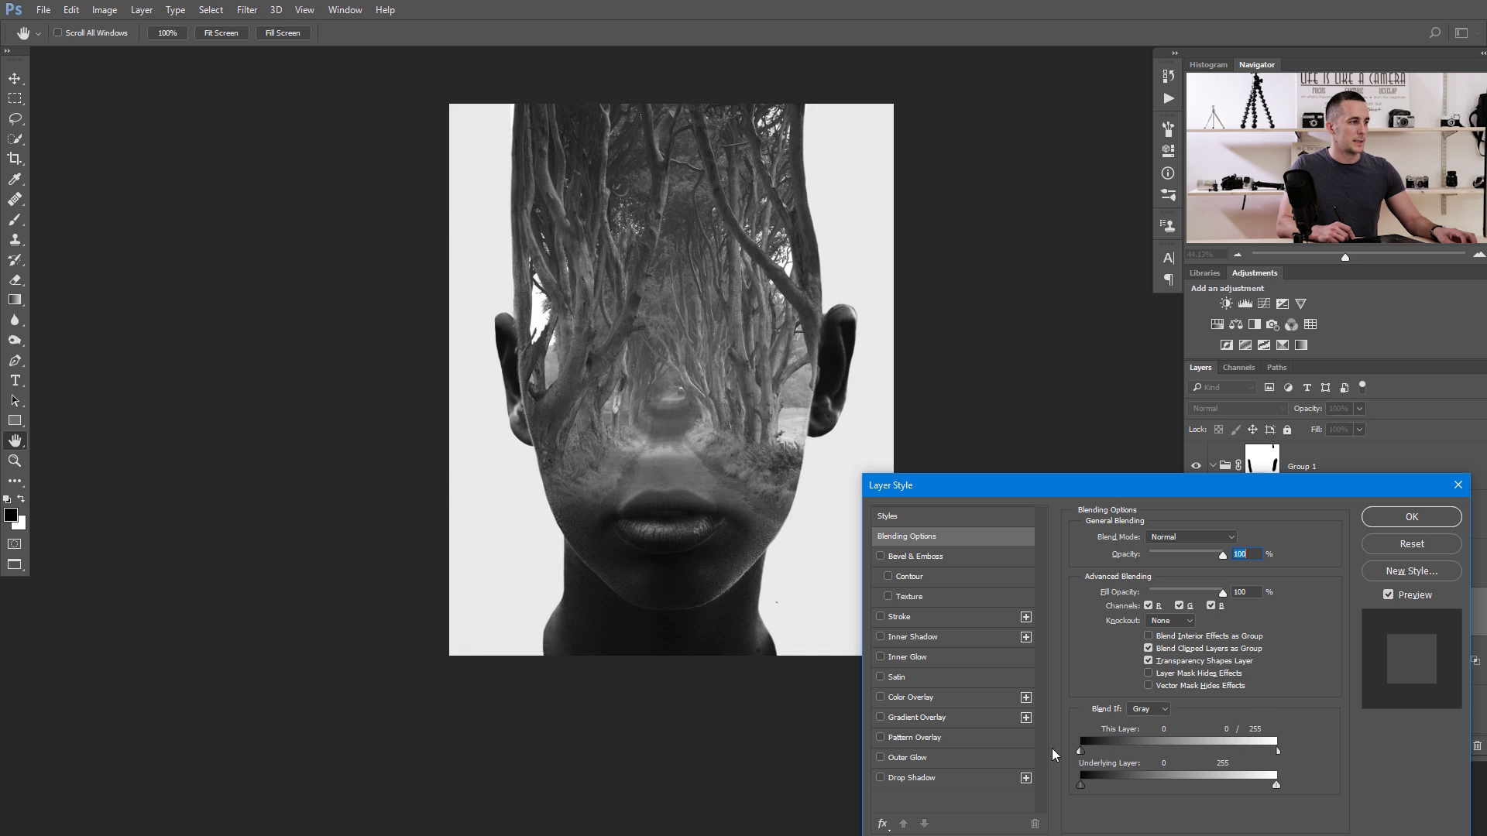
pyautogui.moveTo(1198, 764); pyautogui.dragTo(1164, 766)
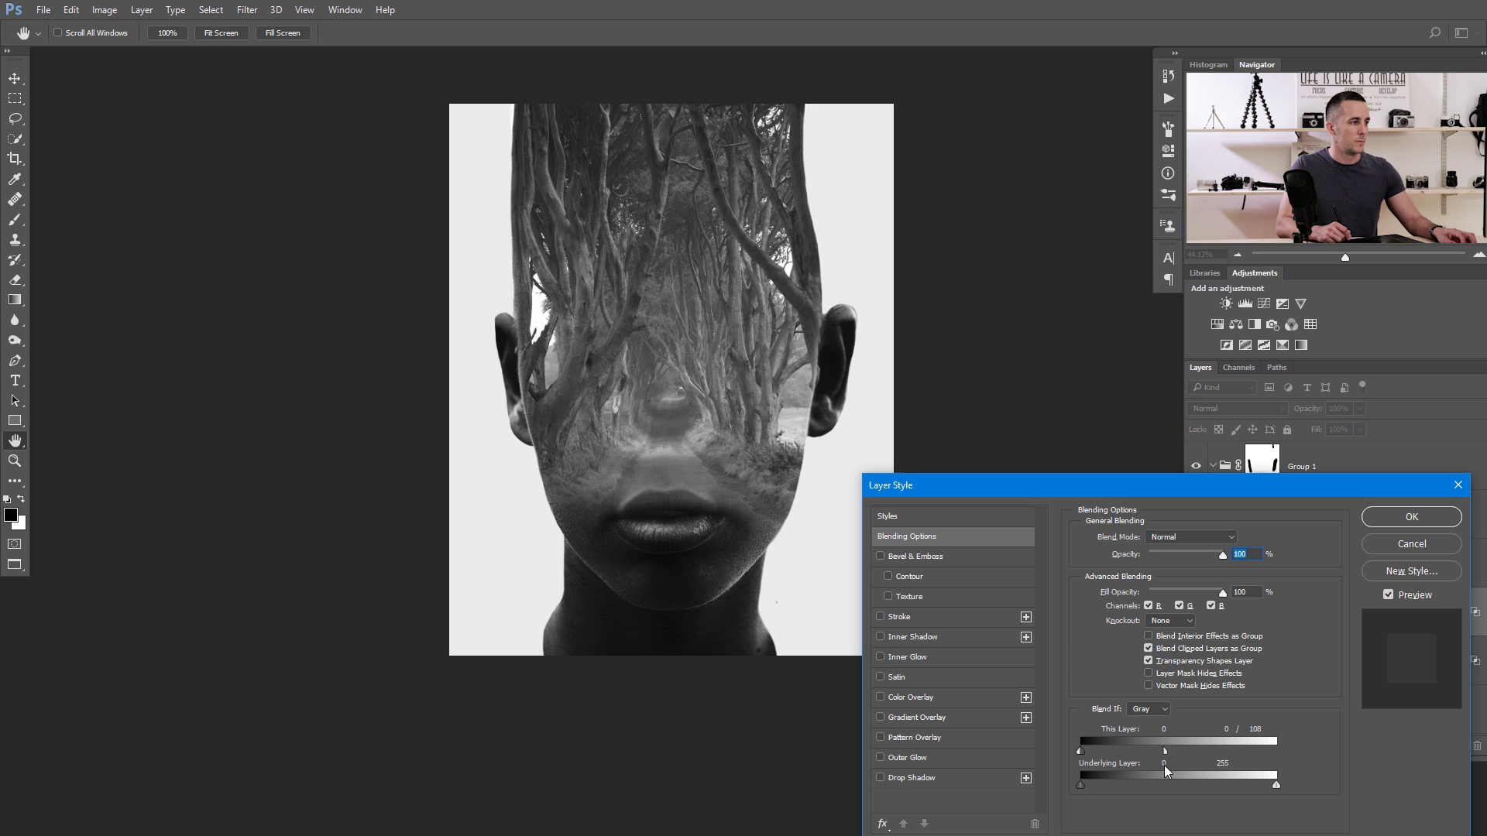
pyautogui.click(1410, 517)
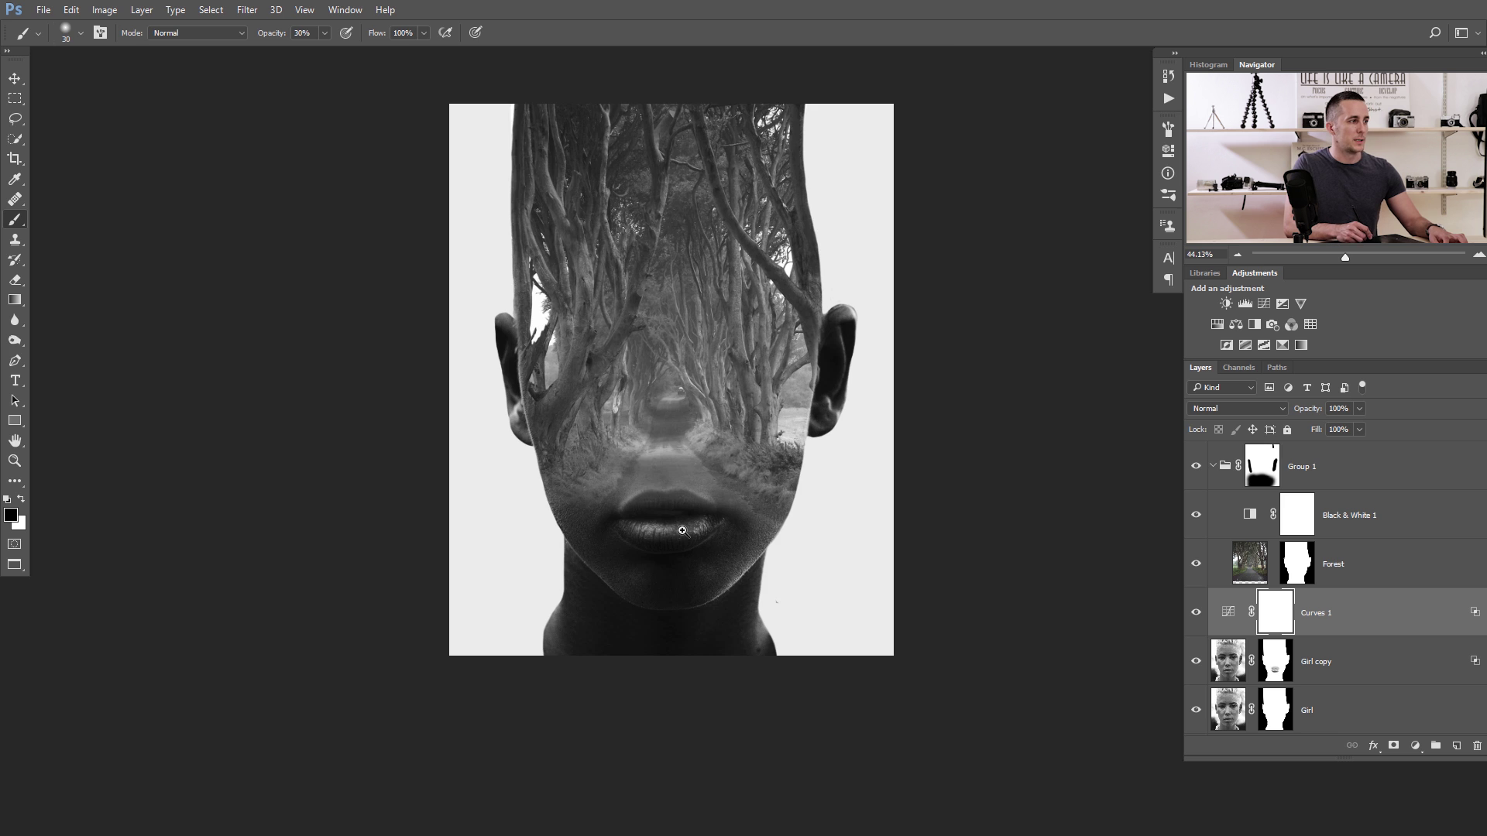
# Step: Bring back the lip highlights by painting black at 20% opacity over the lips on the Curves mask
pyautogui.moveTo(657, 519); pyautogui.dragTo(747, 524)
pyautogui.press(']')
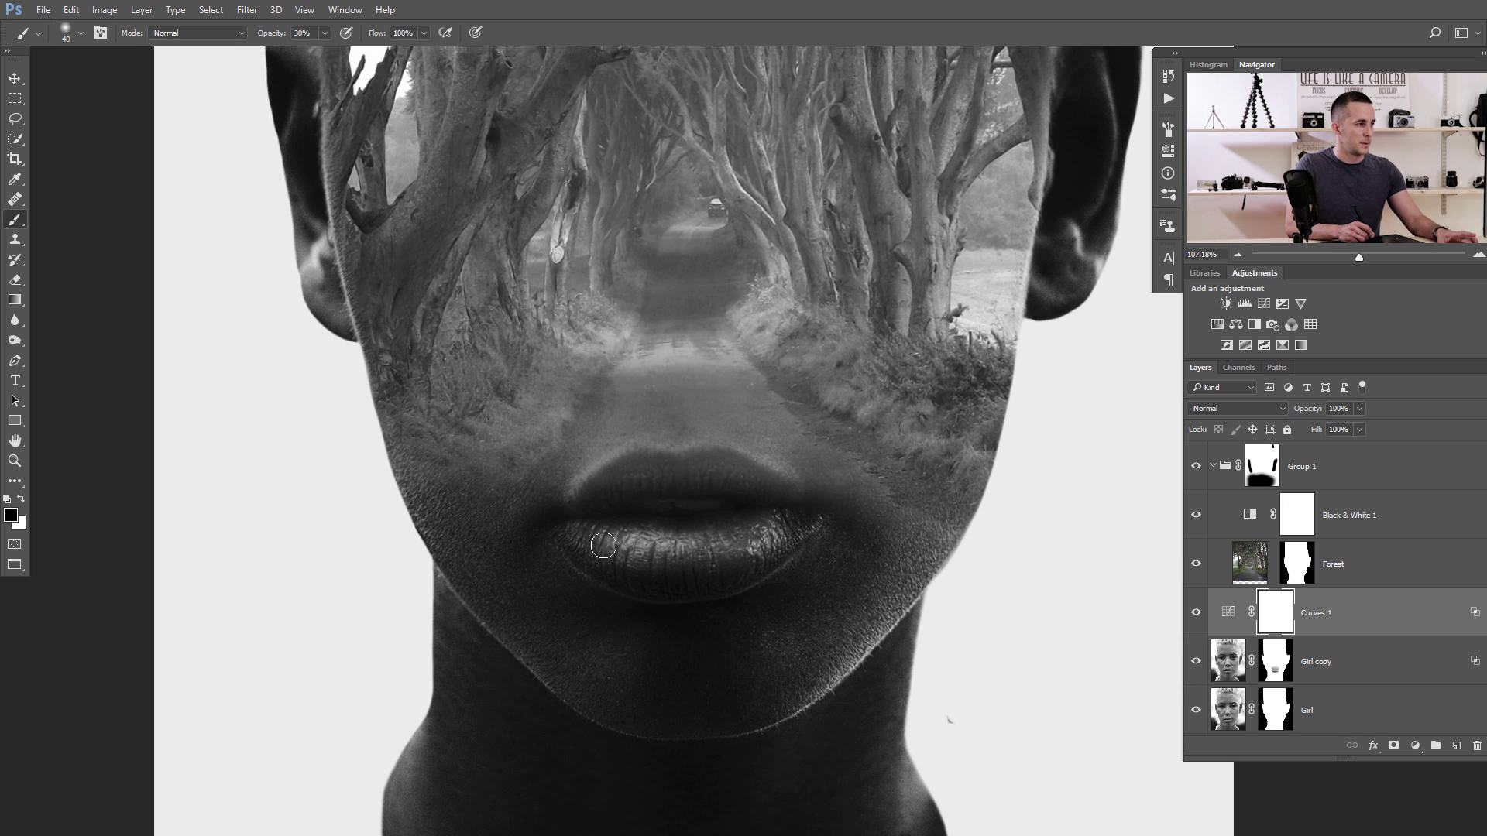
pyautogui.press('2')
pyautogui.moveTo(607, 535)
pyautogui.mouseDown()
pyautogui.moveTo(764, 527)
pyautogui.moveTo(699, 549)
pyautogui.moveTo(731, 547)
pyautogui.moveTo(598, 546)
pyautogui.moveTo(762, 543)
pyautogui.moveTo(589, 552)
pyautogui.moveTo(741, 561)
pyautogui.moveTo(741, 481)
pyautogui.moveTo(588, 503)
pyautogui.moveTo(697, 462)
pyautogui.moveTo(603, 473)
pyautogui.moveTo(770, 478)
pyautogui.moveTo(607, 493)
pyautogui.mouseUp()
pyautogui.moveTo(765, 467)
pyautogui.mouseDown()
pyautogui.moveTo(723, 489)
pyautogui.moveTo(723, 609)
pyautogui.mouseUp()
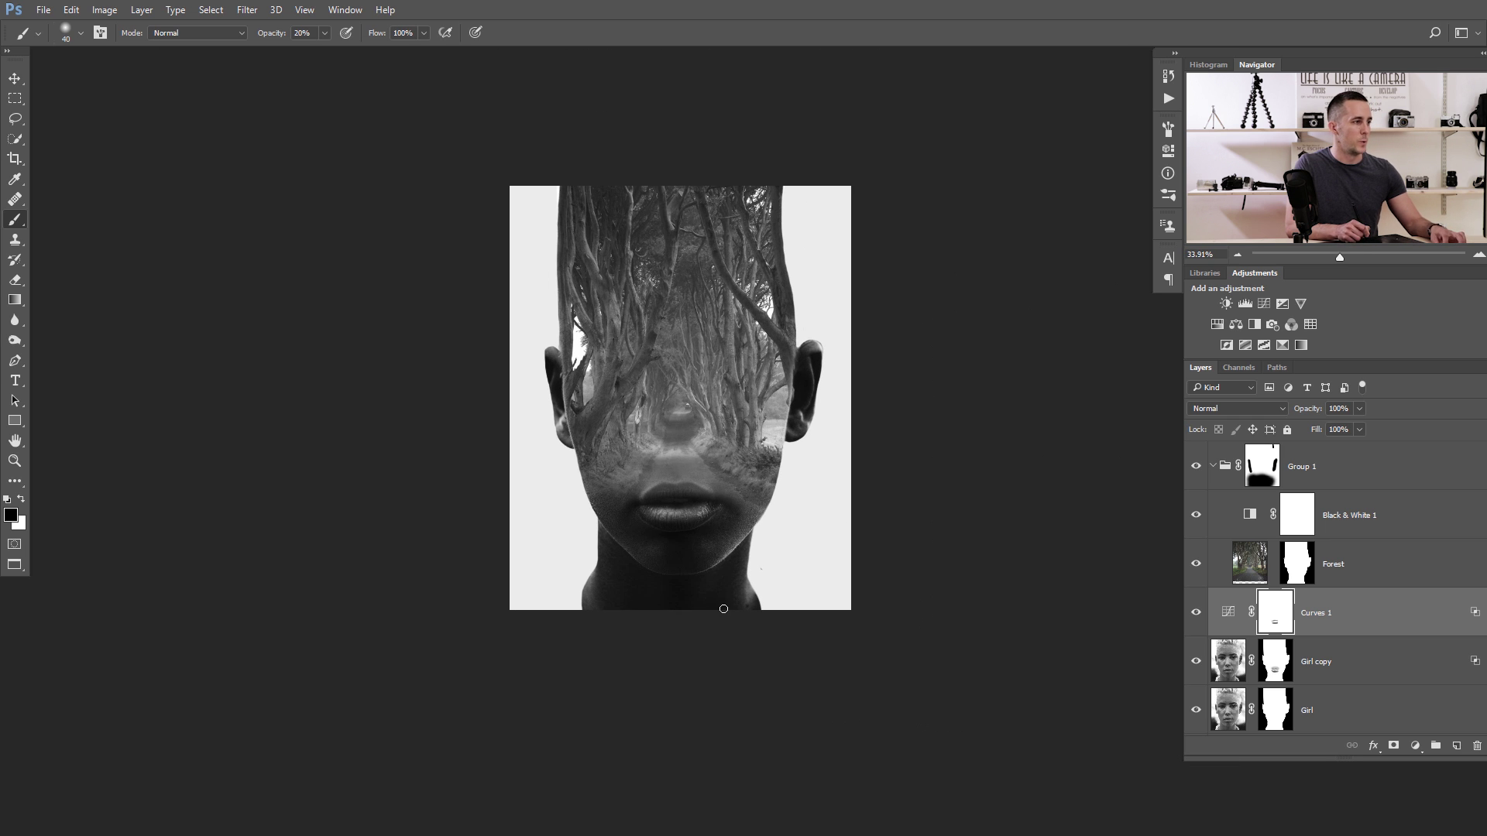
pyautogui.moveTo(656, 536); pyautogui.dragTo(711, 542)
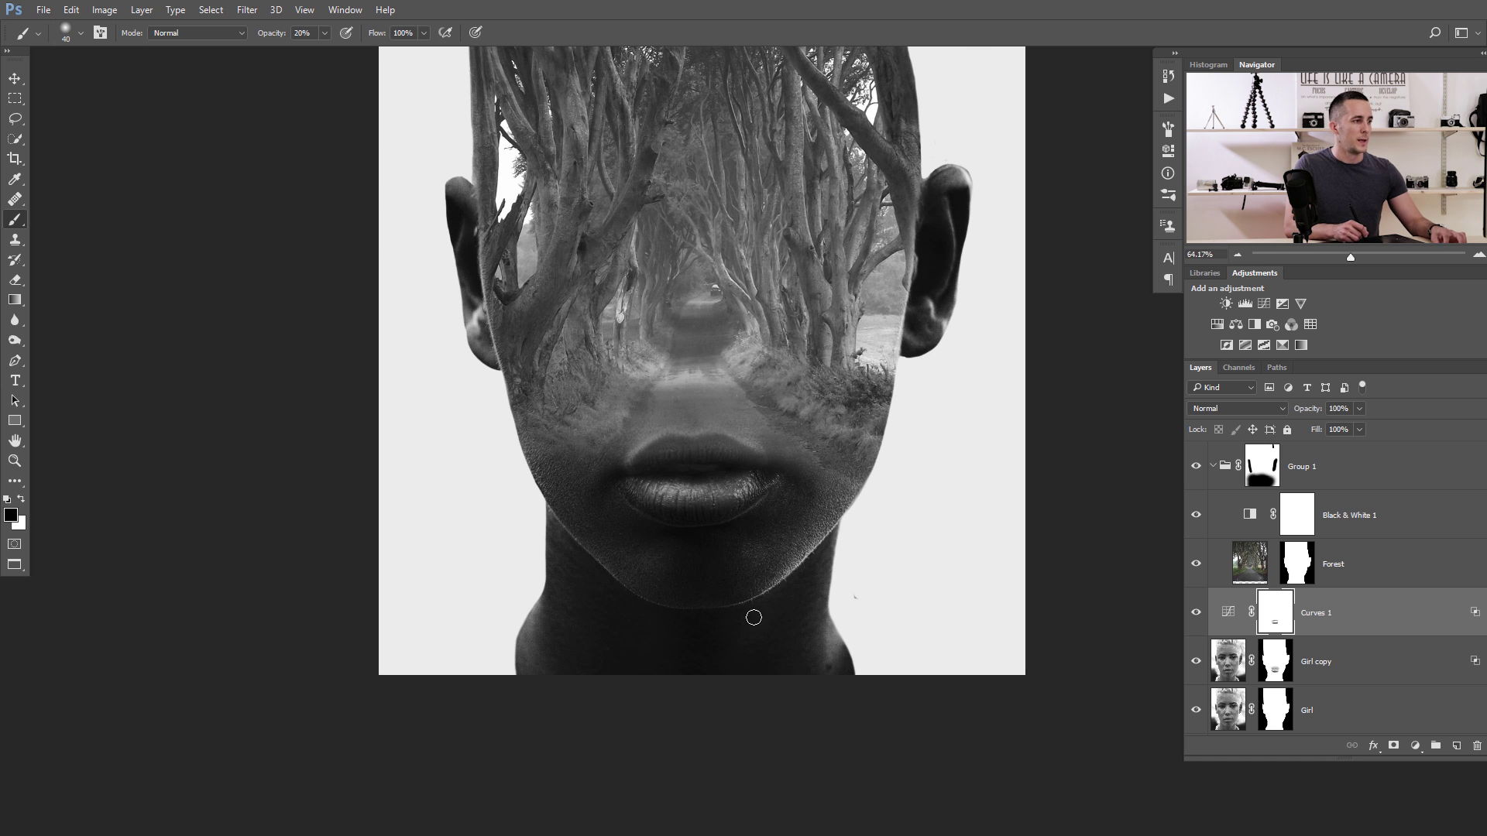
# Step: Remove the flare at the base of the neck's right side on the Girl and Girl copy masks using a 100% opacity black brush, about 74% hard
pyautogui.click(1256, 702)
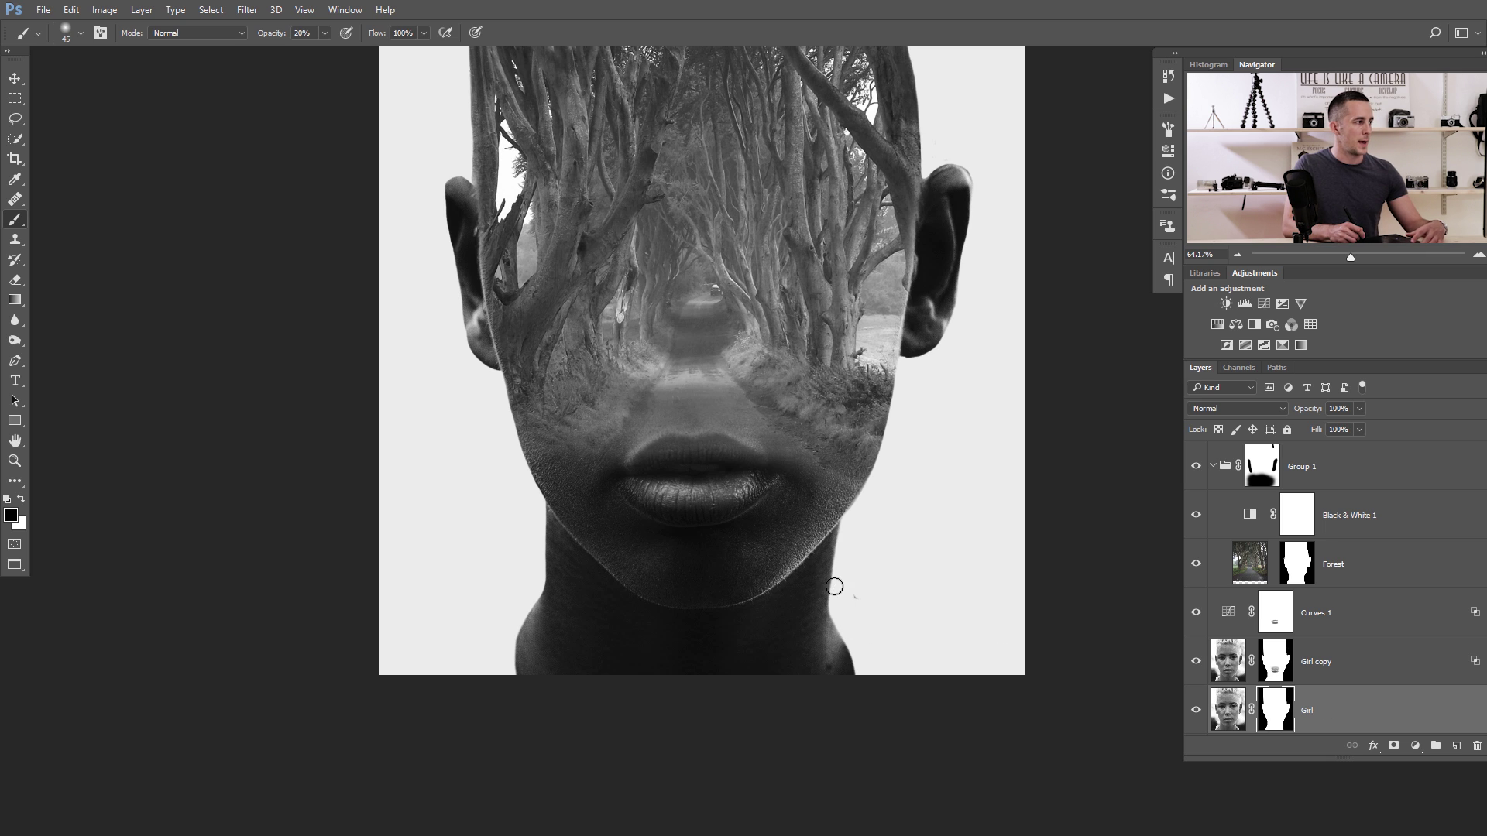
pyautogui.press('0')
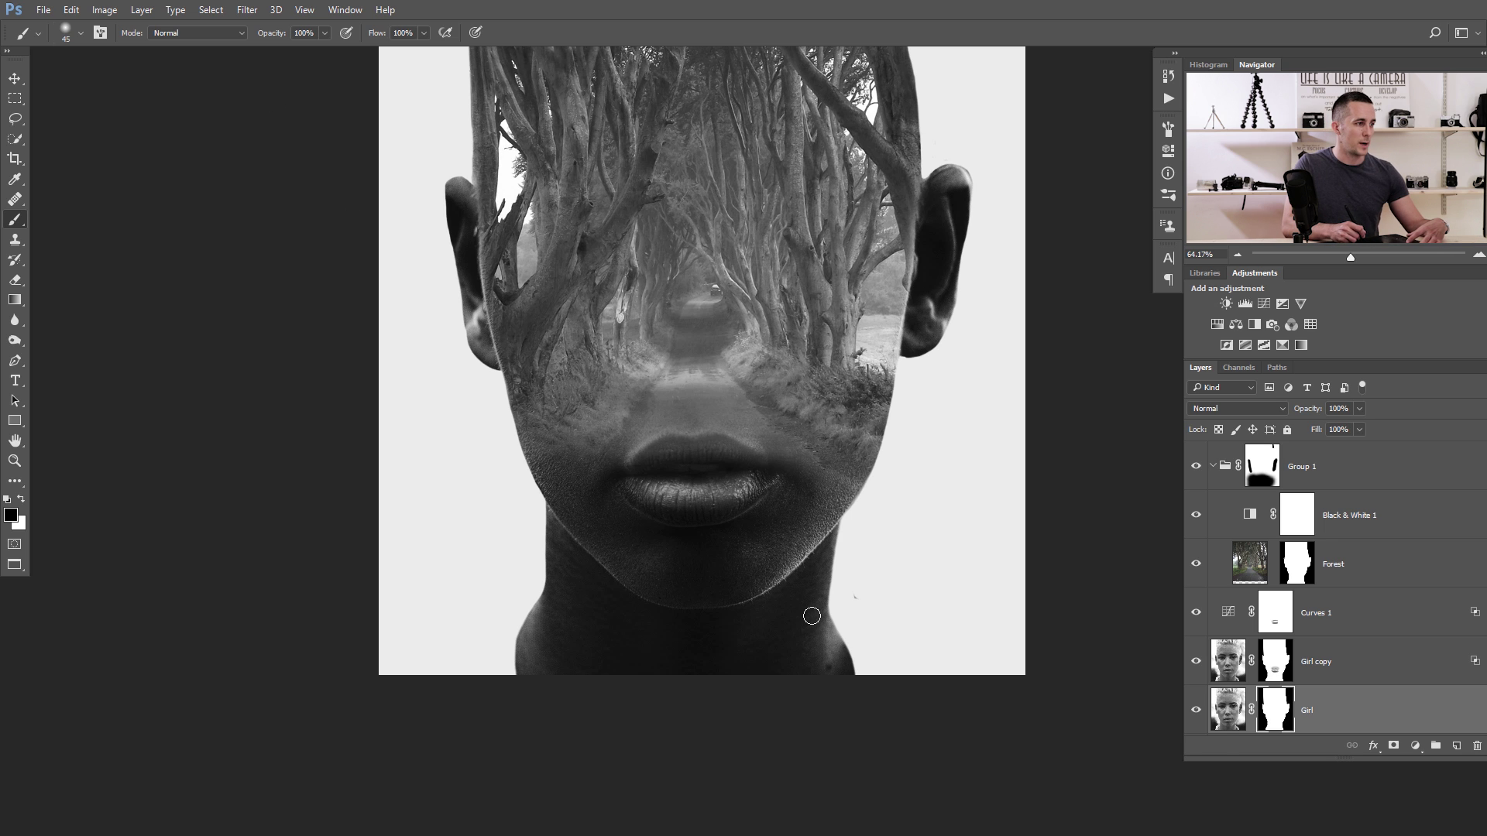
pyautogui.rightClick(912, 612)
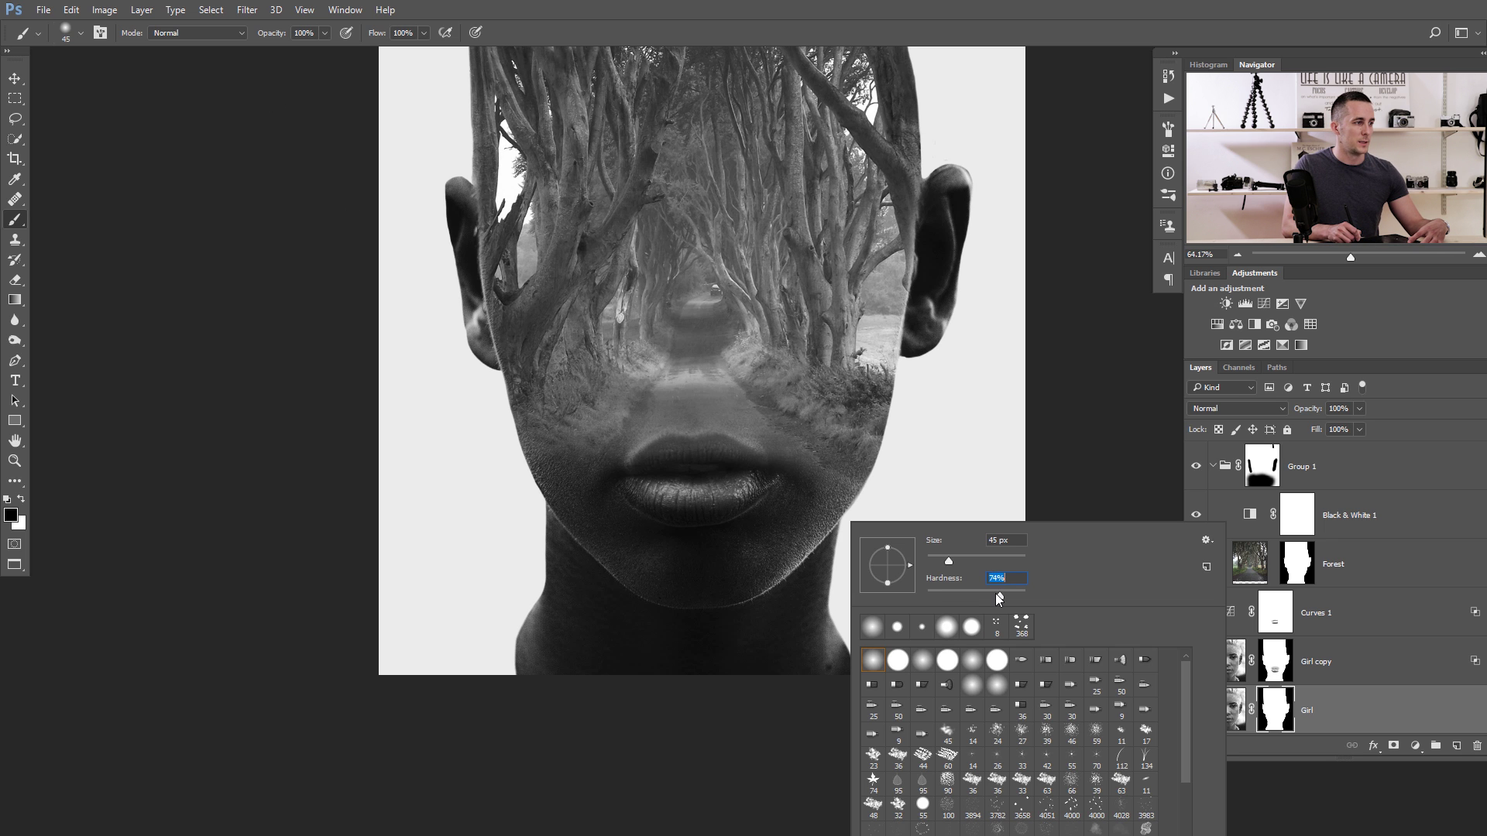
pyautogui.click(1078, 463)
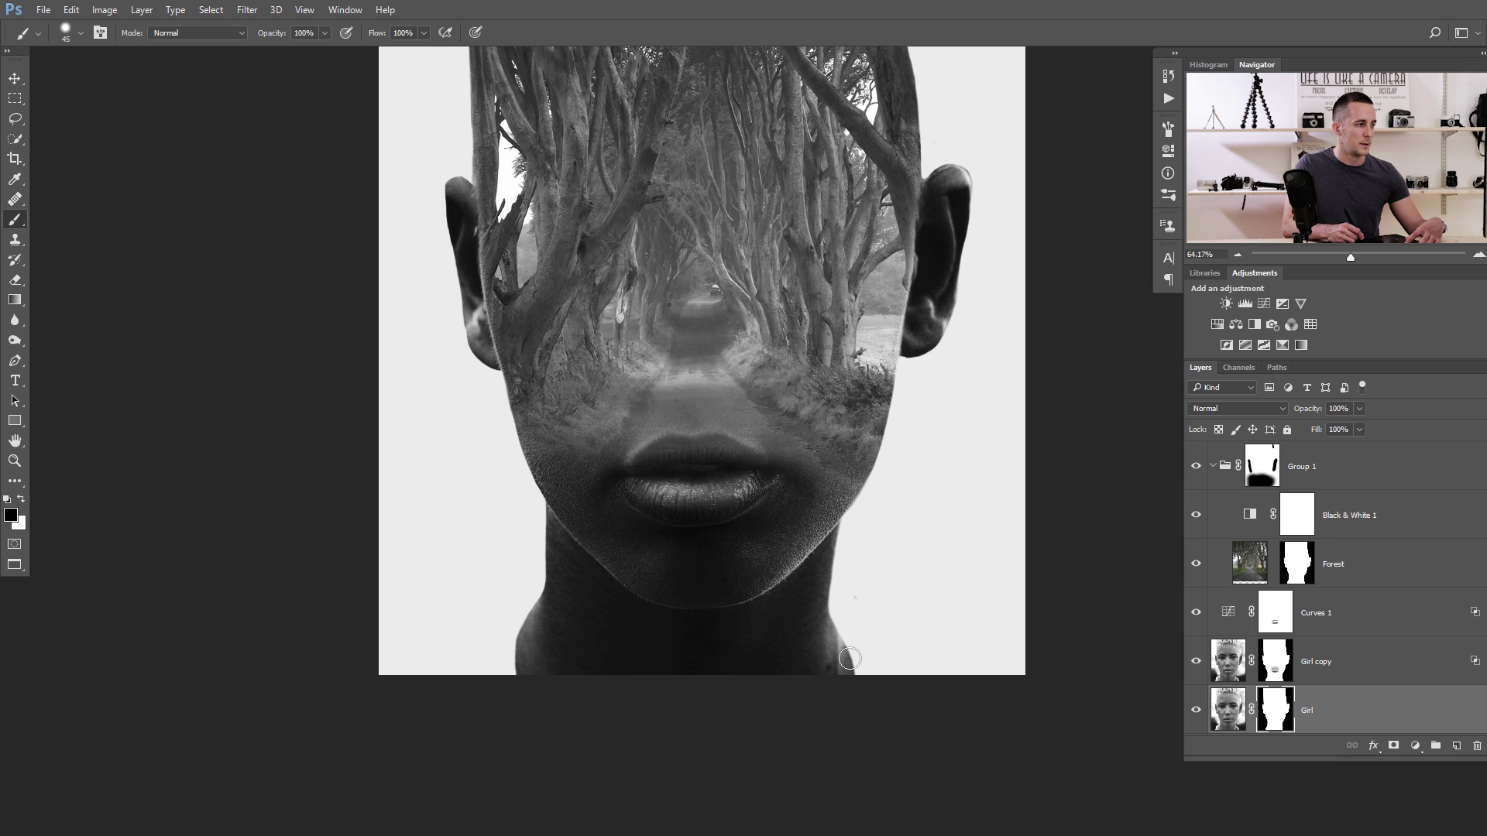
pyautogui.click(1281, 661)
pyautogui.moveTo(850, 631)
pyautogui.mouseDown()
pyautogui.moveTo(843, 691)
pyautogui.moveTo(853, 607)
pyautogui.mouseUp()
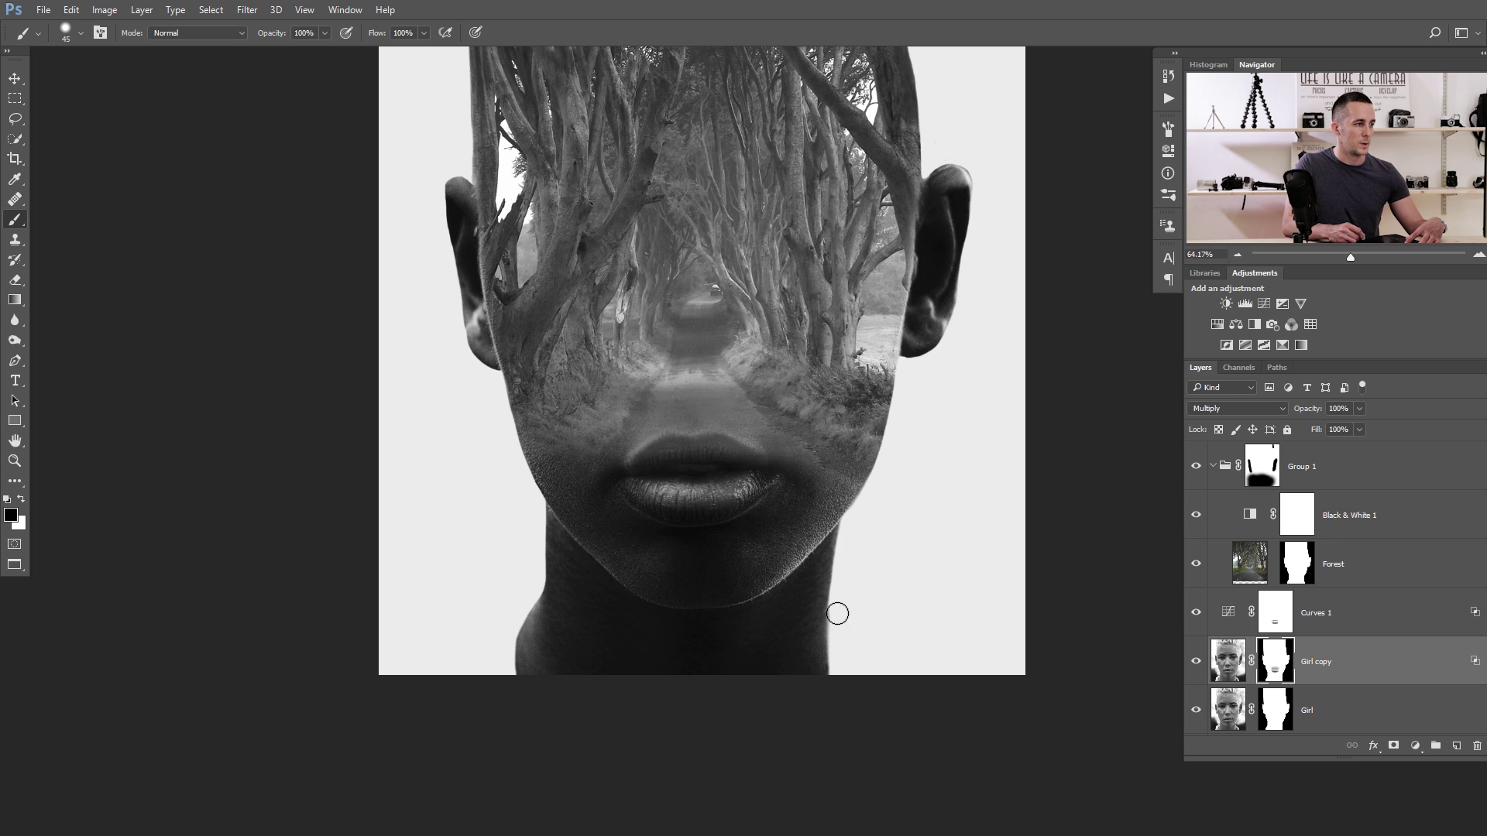
# Step: Straighten the left side of the neck by painting the shoulder flare black on both the Girl and Girl copy masks
pyautogui.click(1243, 695)
pyautogui.press('[')
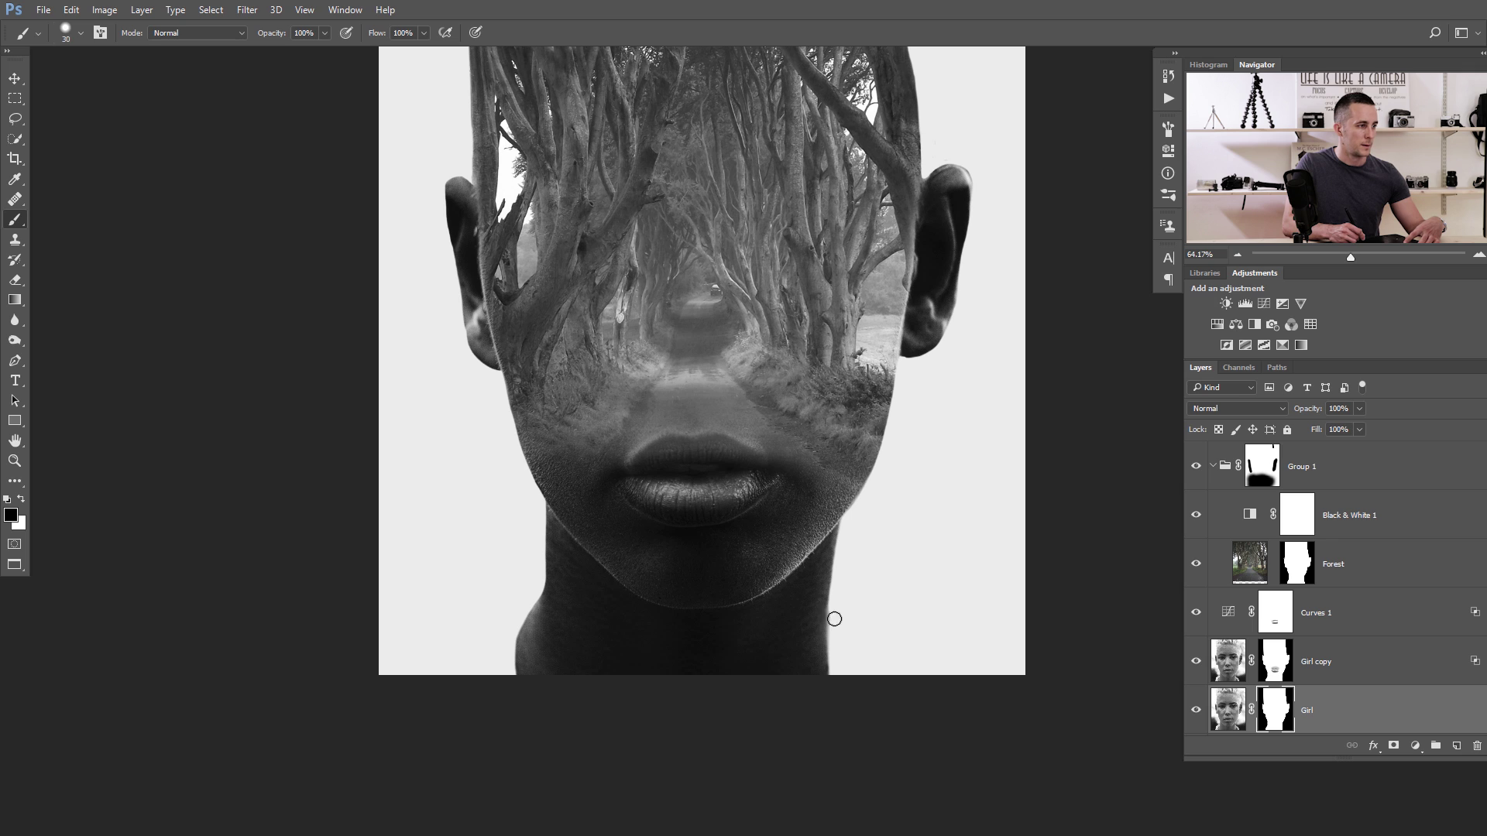
pyautogui.press(']')
pyautogui.press(']')
pyautogui.moveTo(532, 592); pyautogui.dragTo(533, 664)
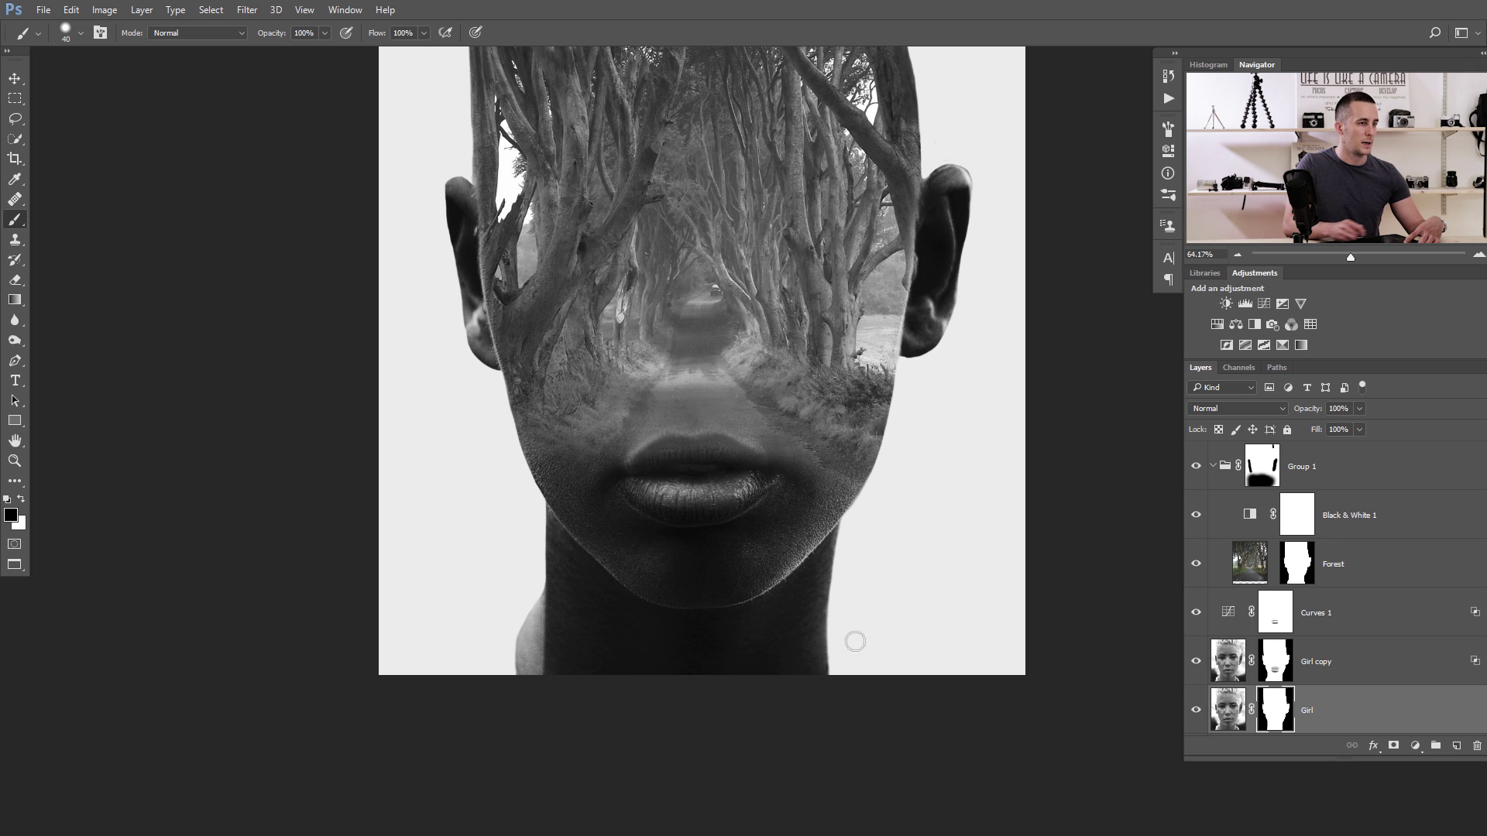
pyautogui.click(1278, 663)
pyautogui.moveTo(550, 612)
pyautogui.mouseDown()
pyautogui.moveTo(519, 703)
pyautogui.moveTo(534, 587)
pyautogui.moveTo(530, 679)
pyautogui.mouseUp()
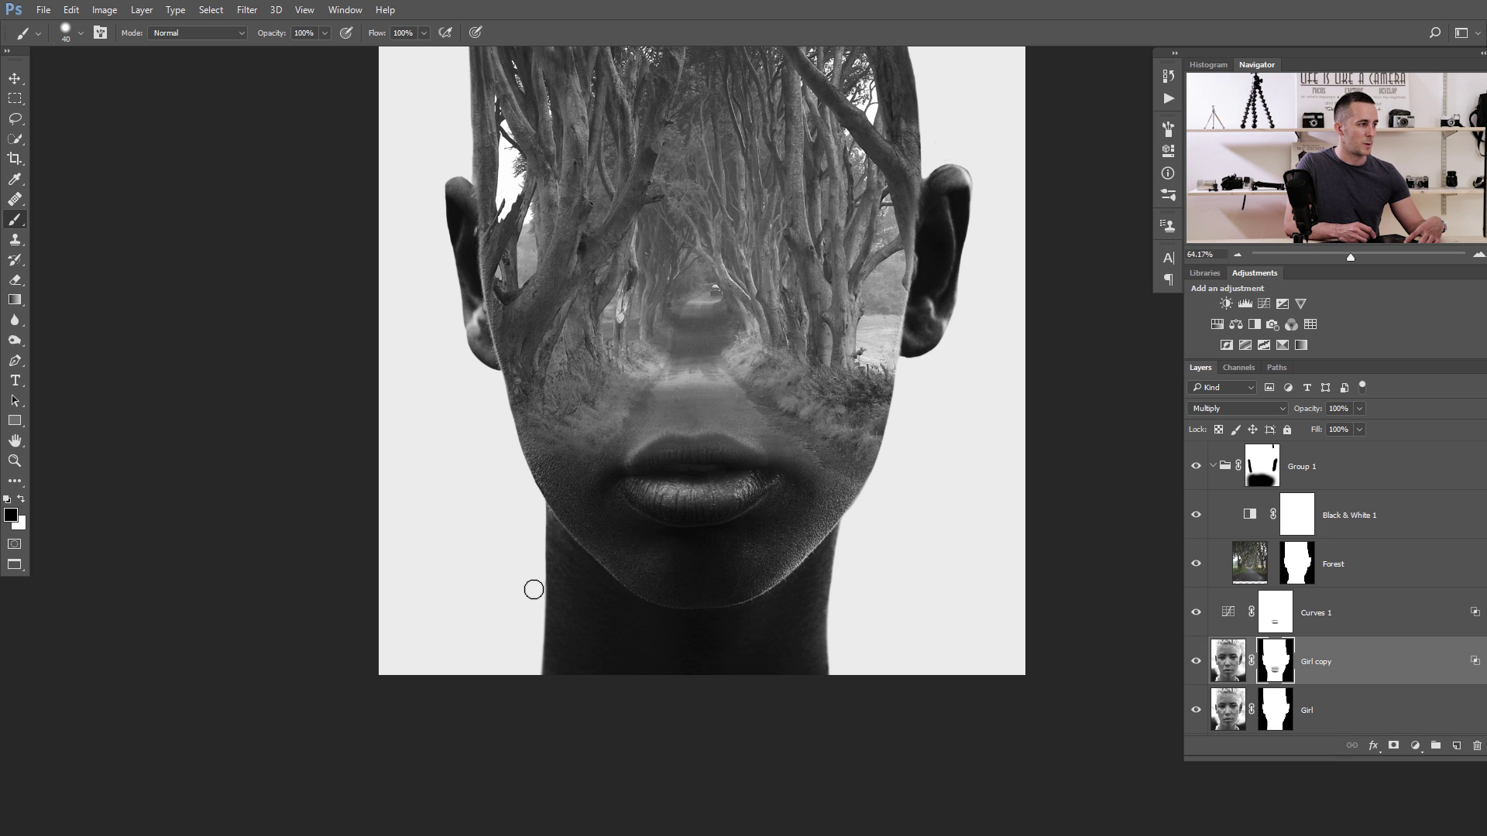
pyautogui.moveTo(666, 613); pyautogui.dragTo(725, 571)
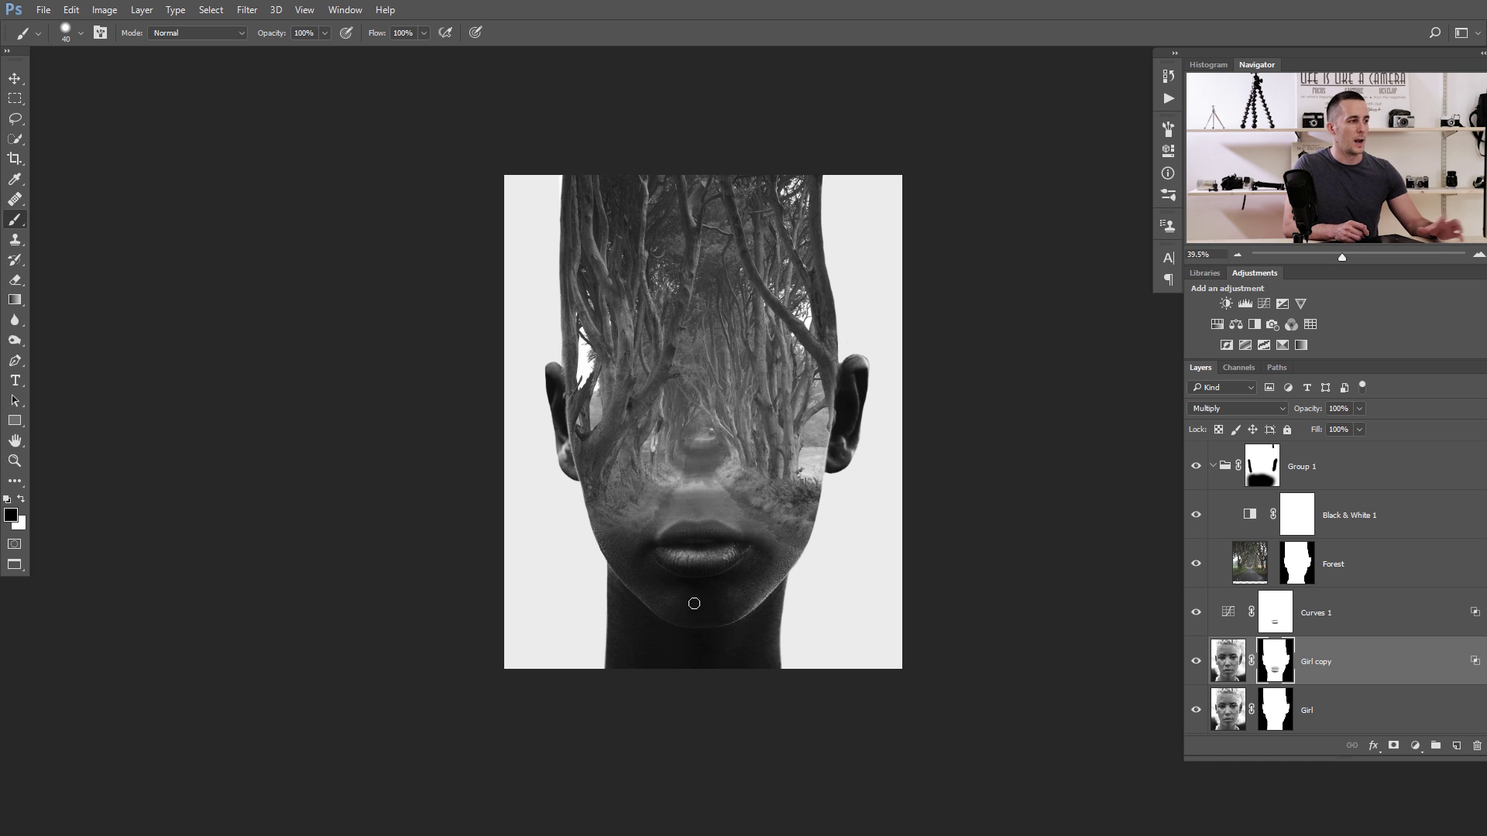
# Step: Add a Curves adjustment directly above the Forest layer and shape an S-curve with points at 186 / 201 and 56 / 38
pyautogui.moveTo(688, 513); pyautogui.dragTo(667, 570)
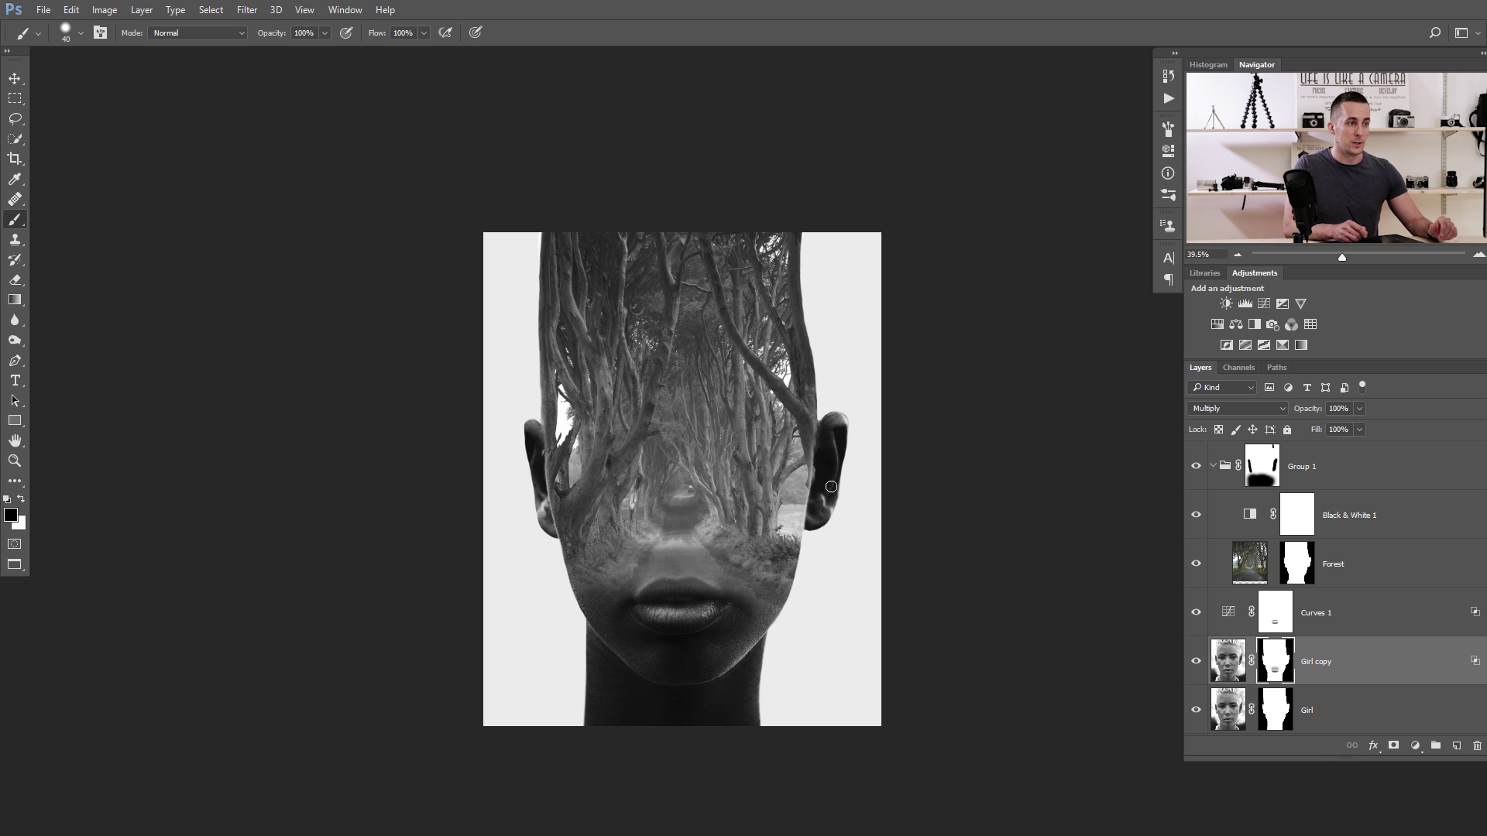
pyautogui.click(1255, 529)
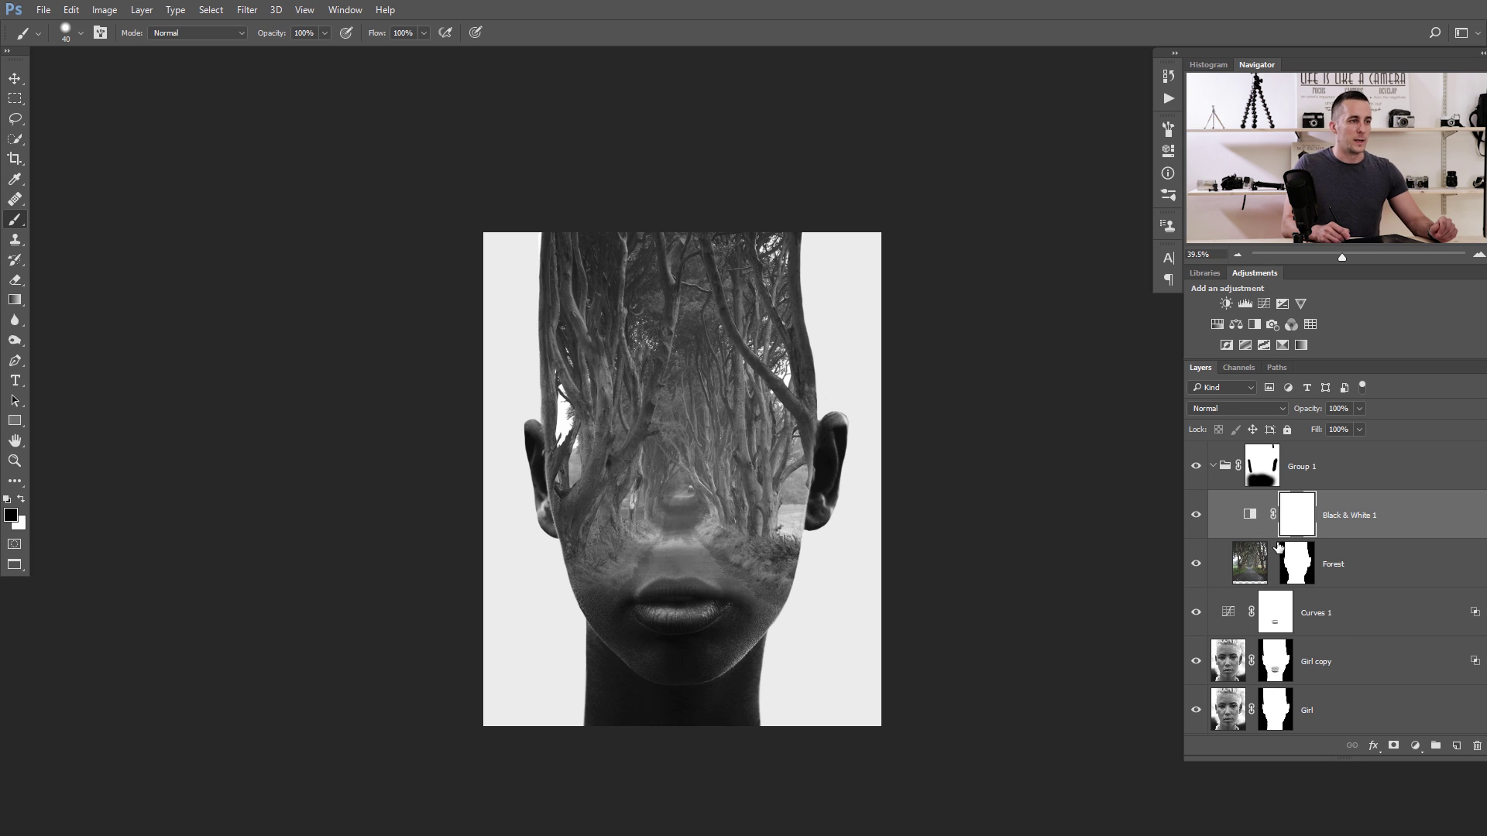
pyautogui.click(1250, 563)
pyautogui.click(1415, 746)
pyautogui.click(1370, 503)
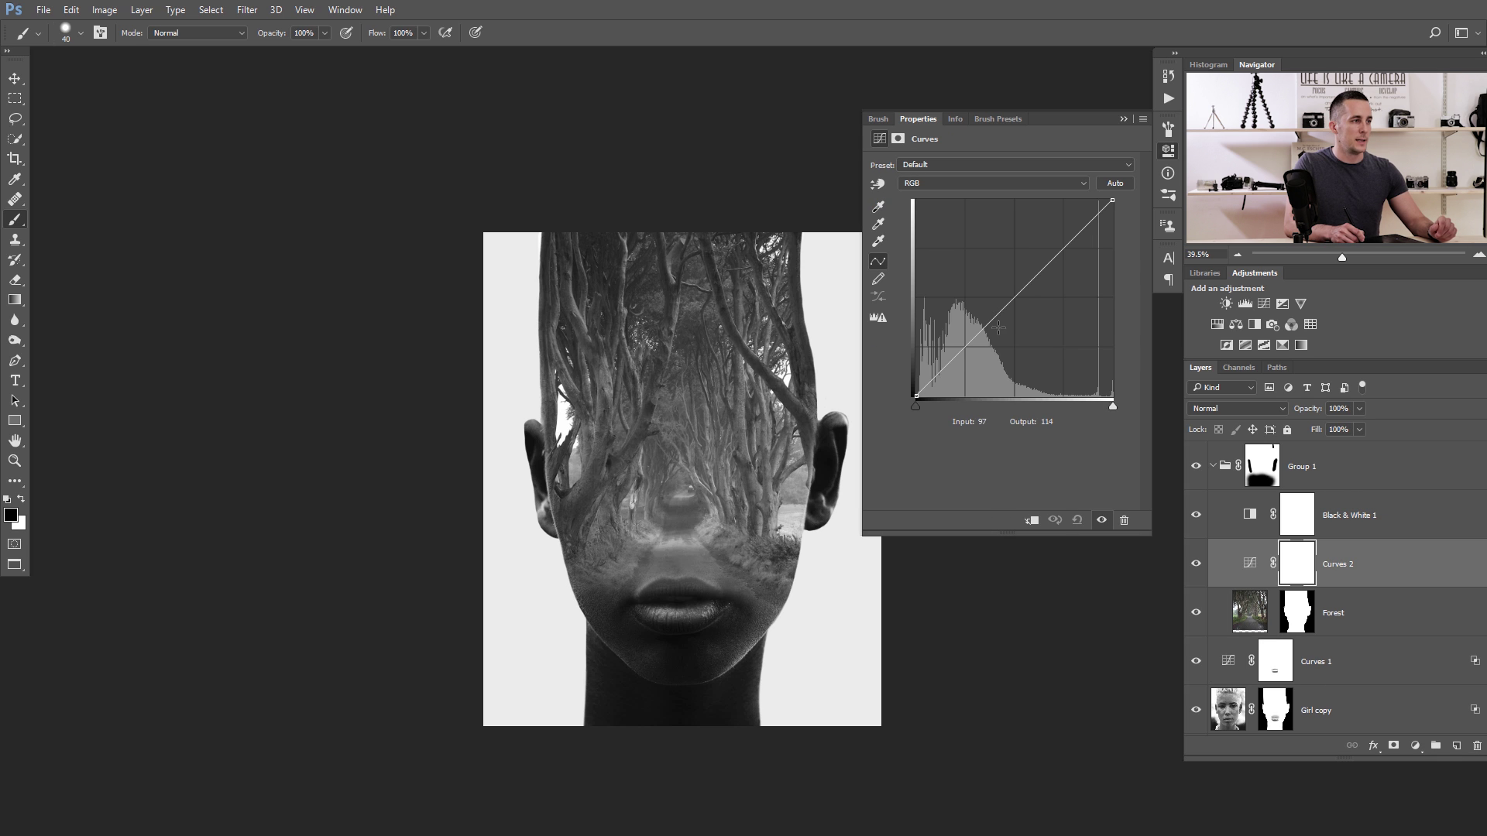
pyautogui.moveTo(1007, 308); pyautogui.dragTo(1059, 242)
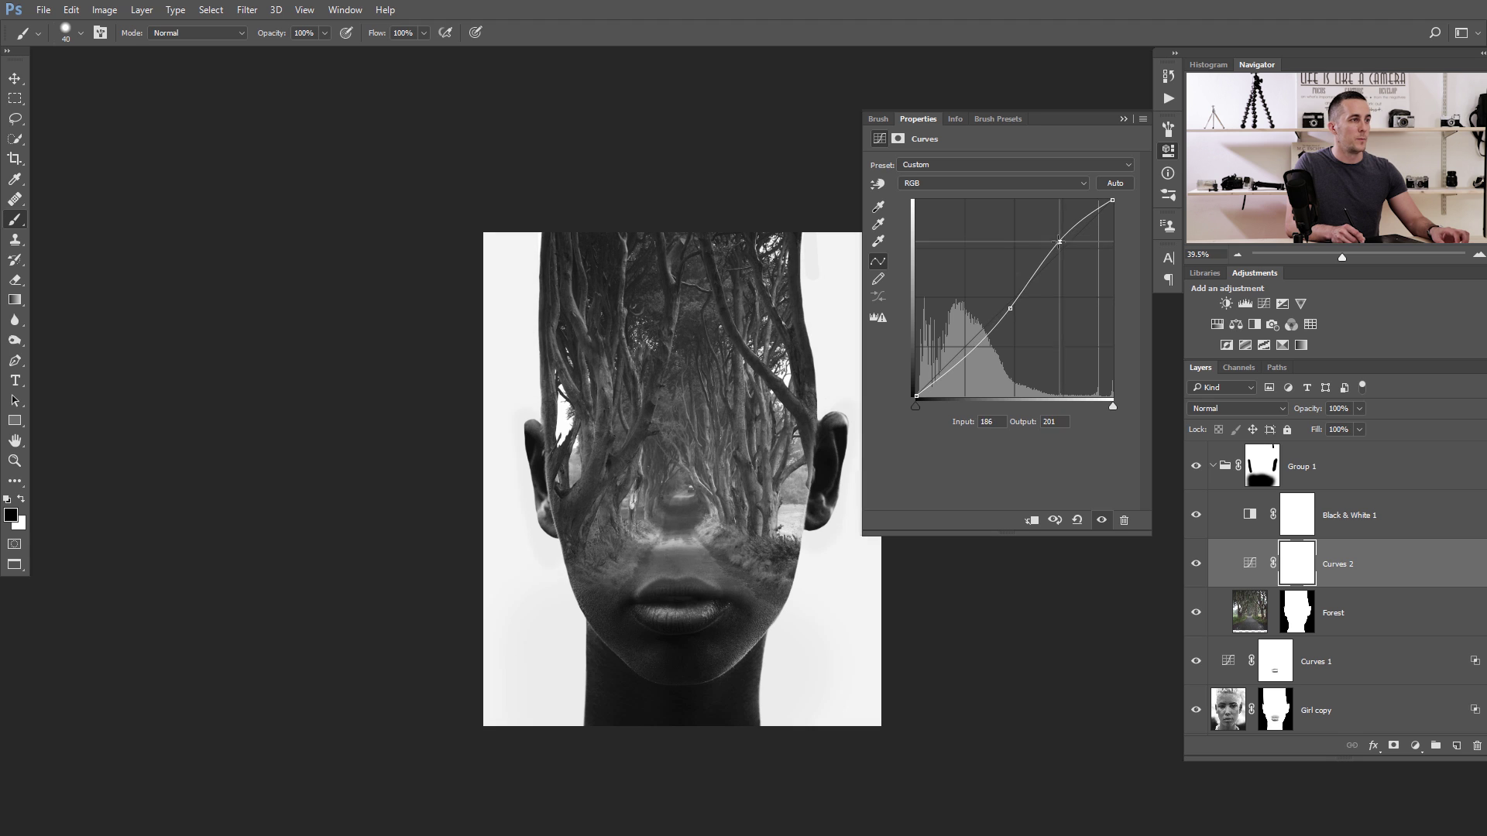
pyautogui.moveTo(961, 345); pyautogui.dragTo(959, 365)
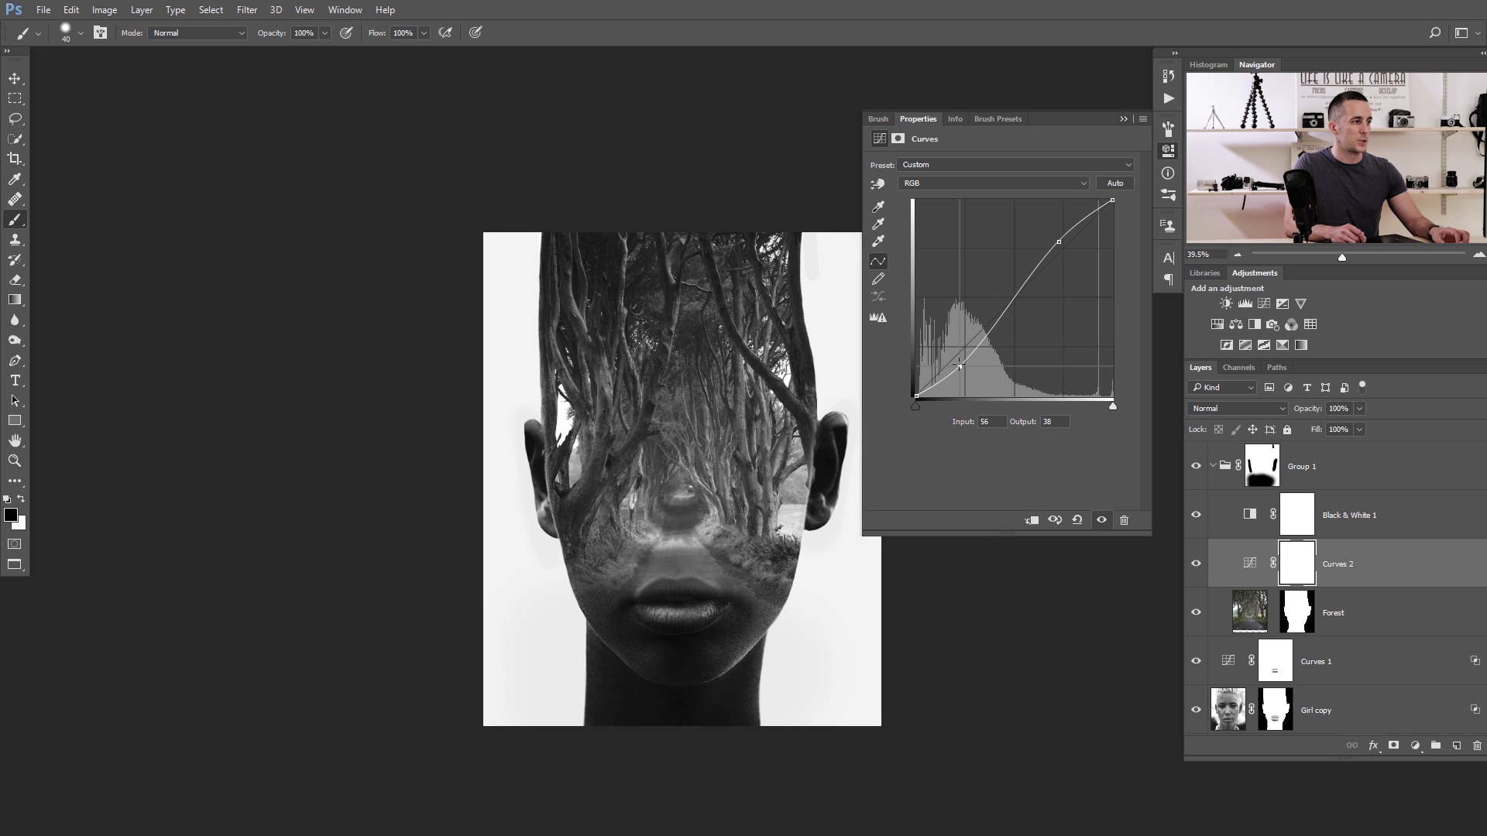
# Step: Try clipping the Curves 2 adjustment to the Forest layer
pyautogui.click(1033, 522)
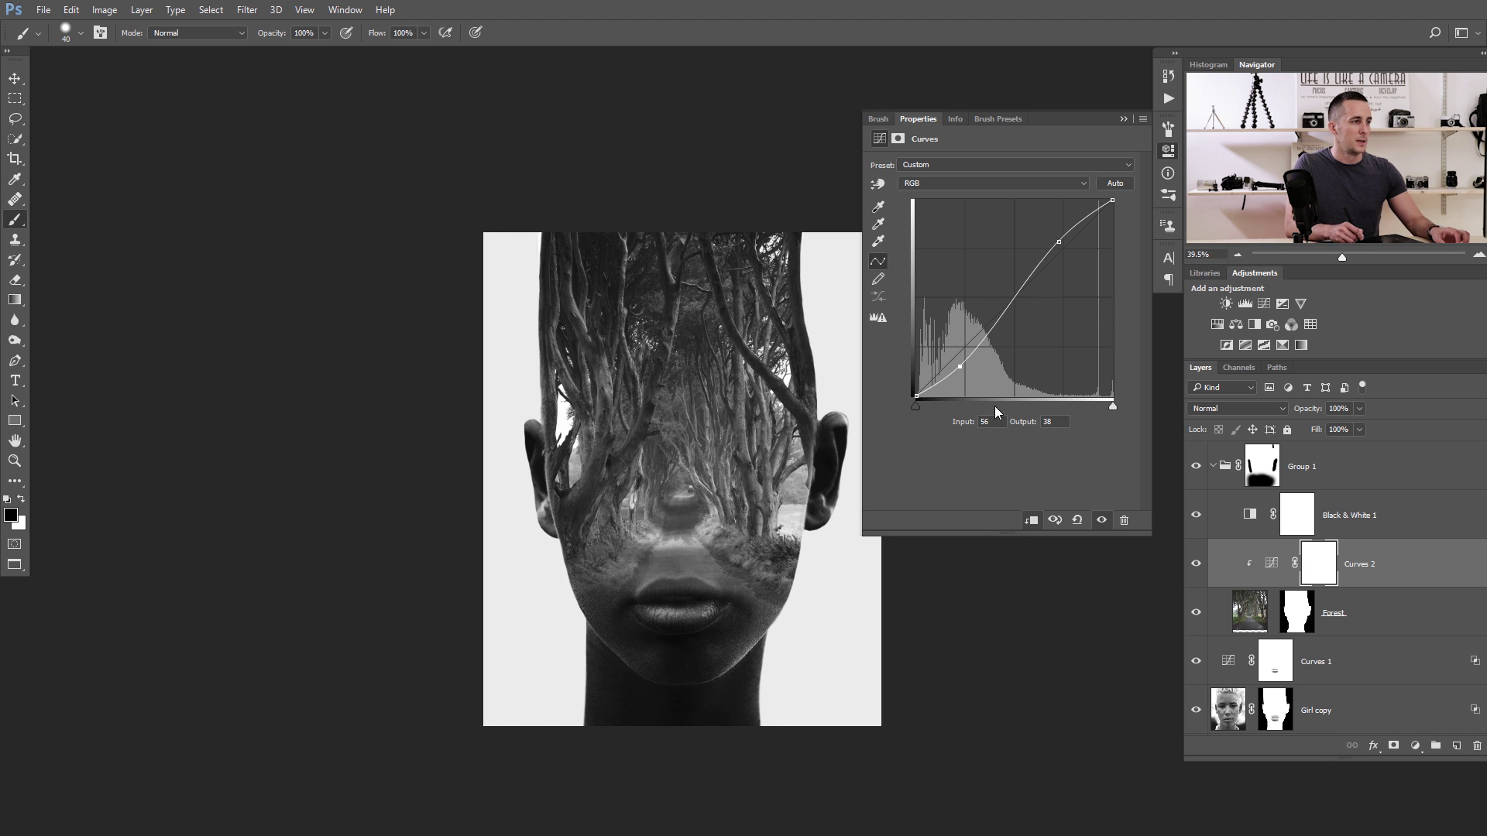
pyautogui.click(1038, 524)
pyautogui.click(1036, 523)
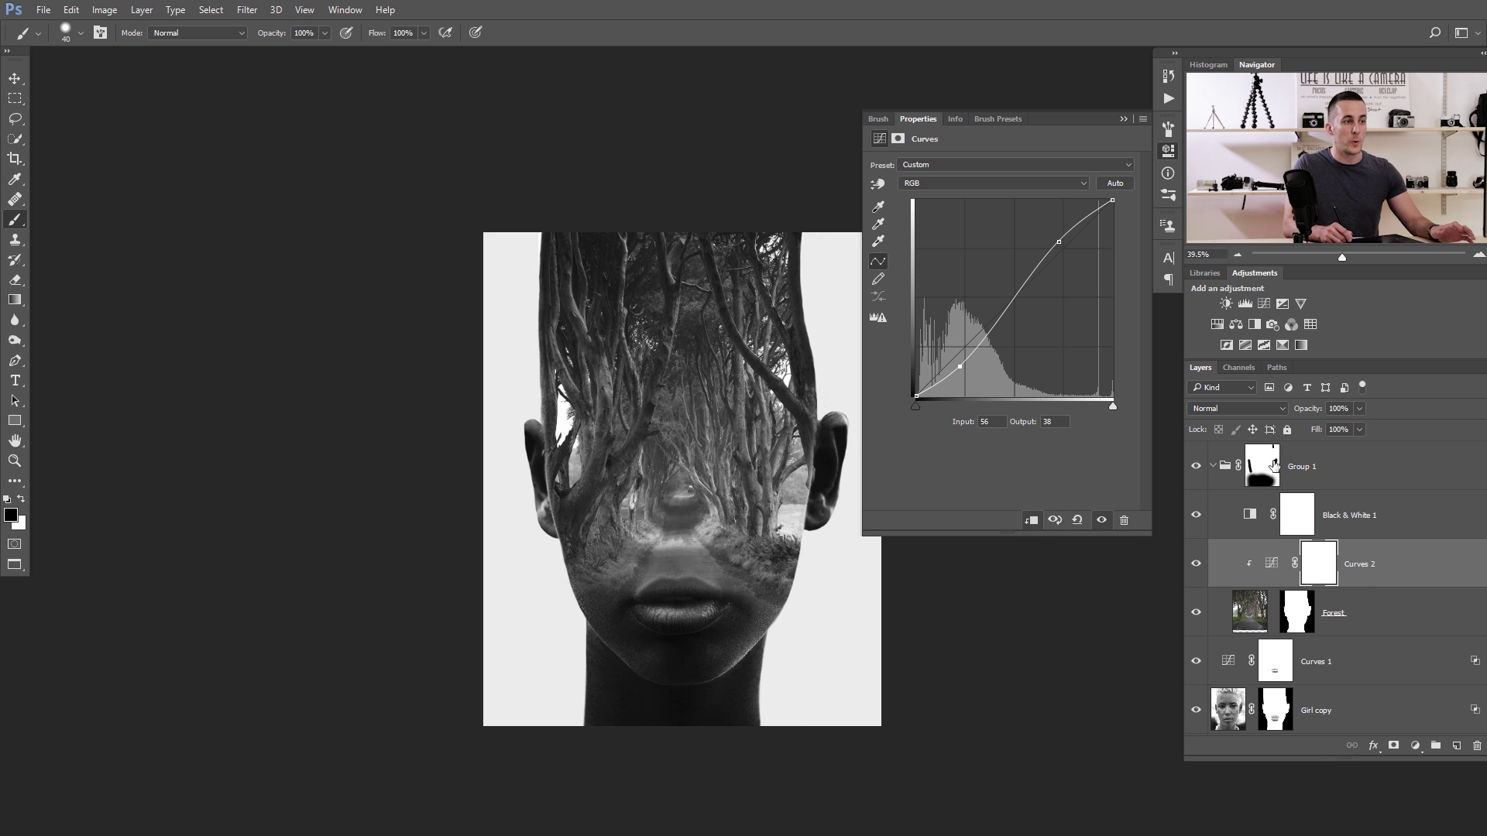
pyautogui.click(1032, 524)
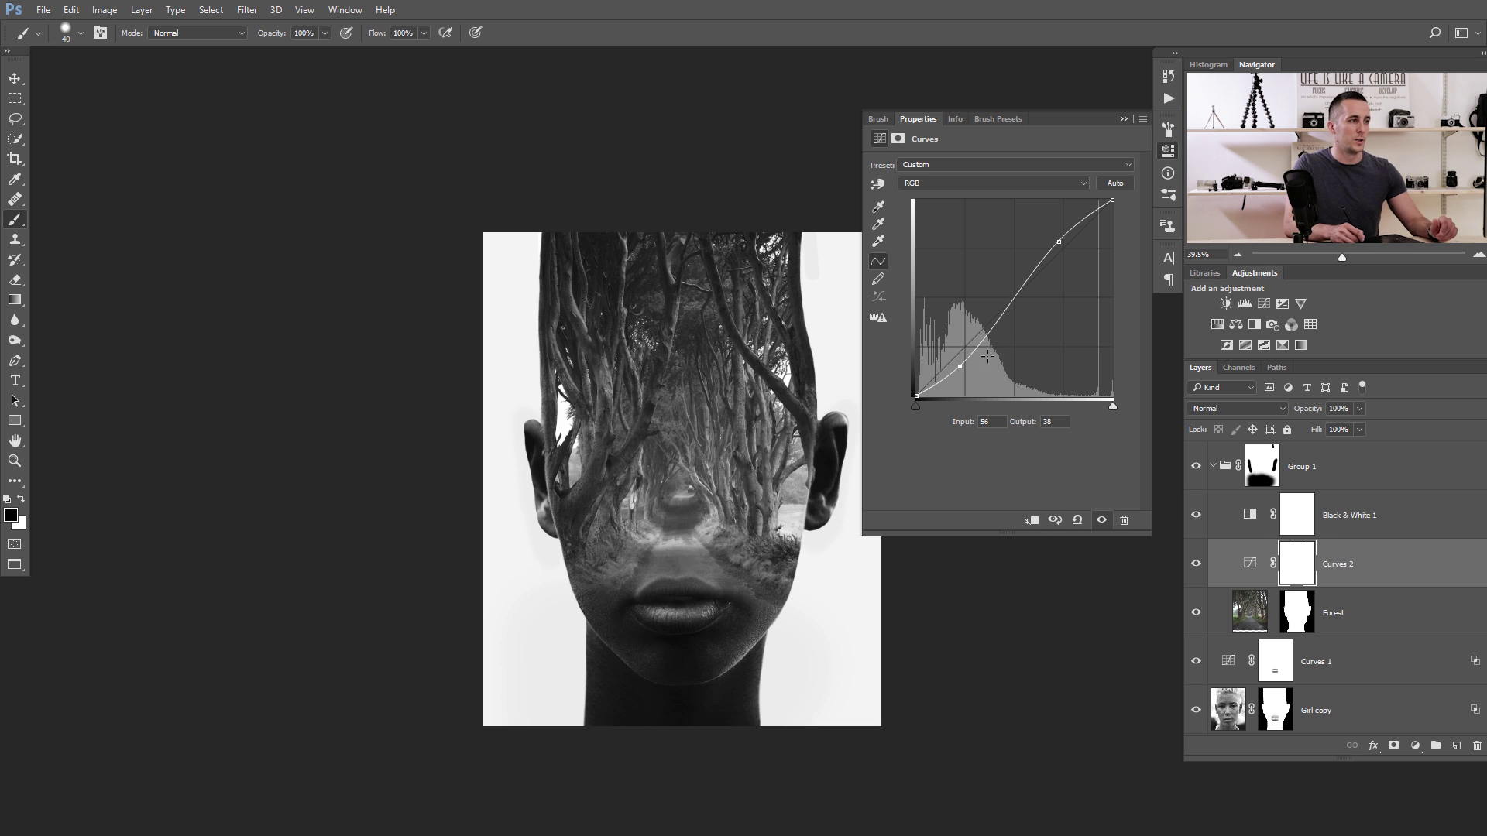
# Step: Try the Overlay blending mode on Curves 2 with its shadow point moved to Input 60, Output 35
pyautogui.moveTo(960, 366); pyautogui.dragTo(964, 371)
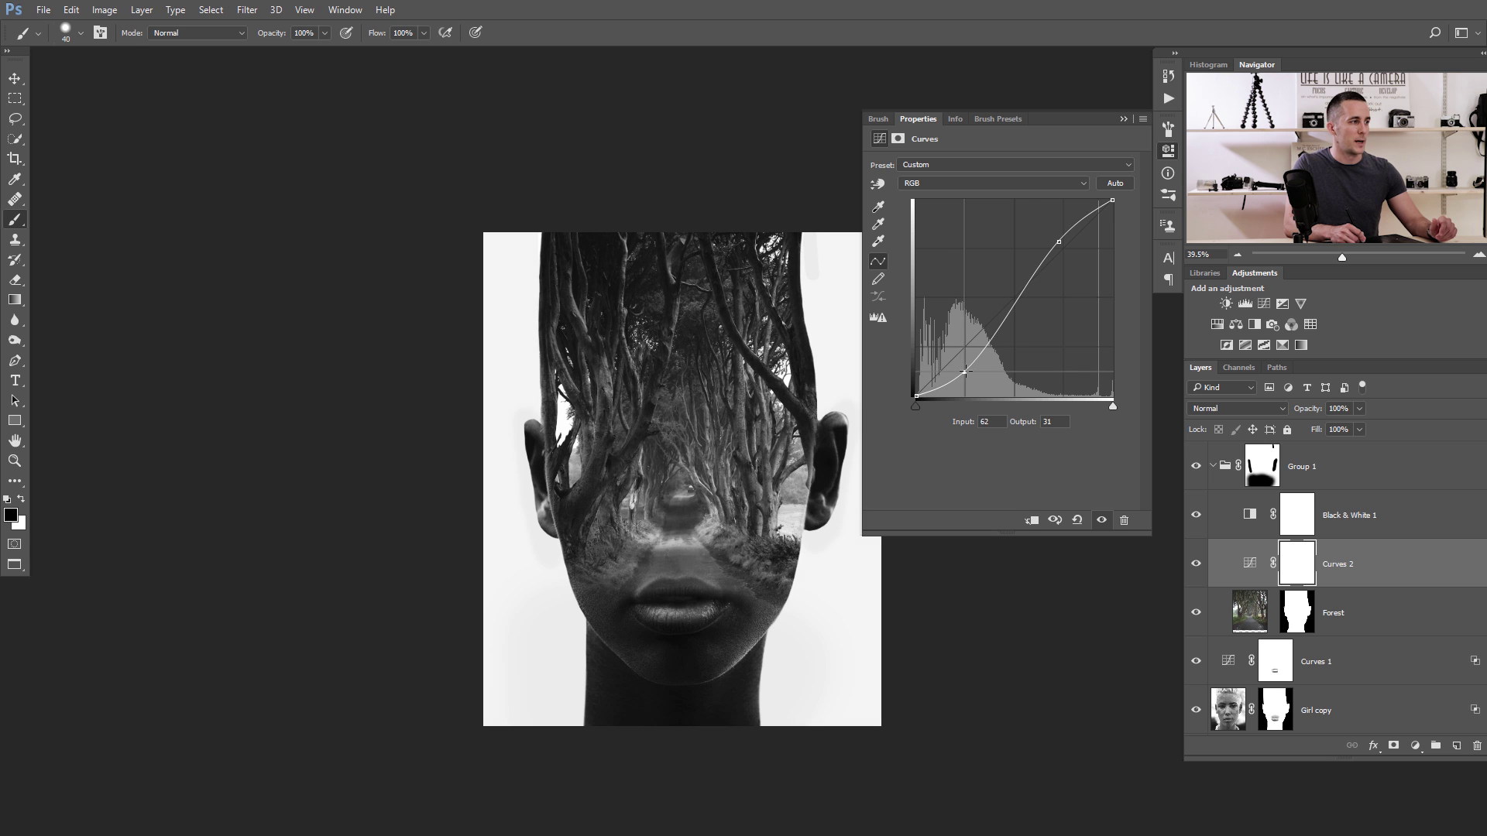
pyautogui.click(1242, 408)
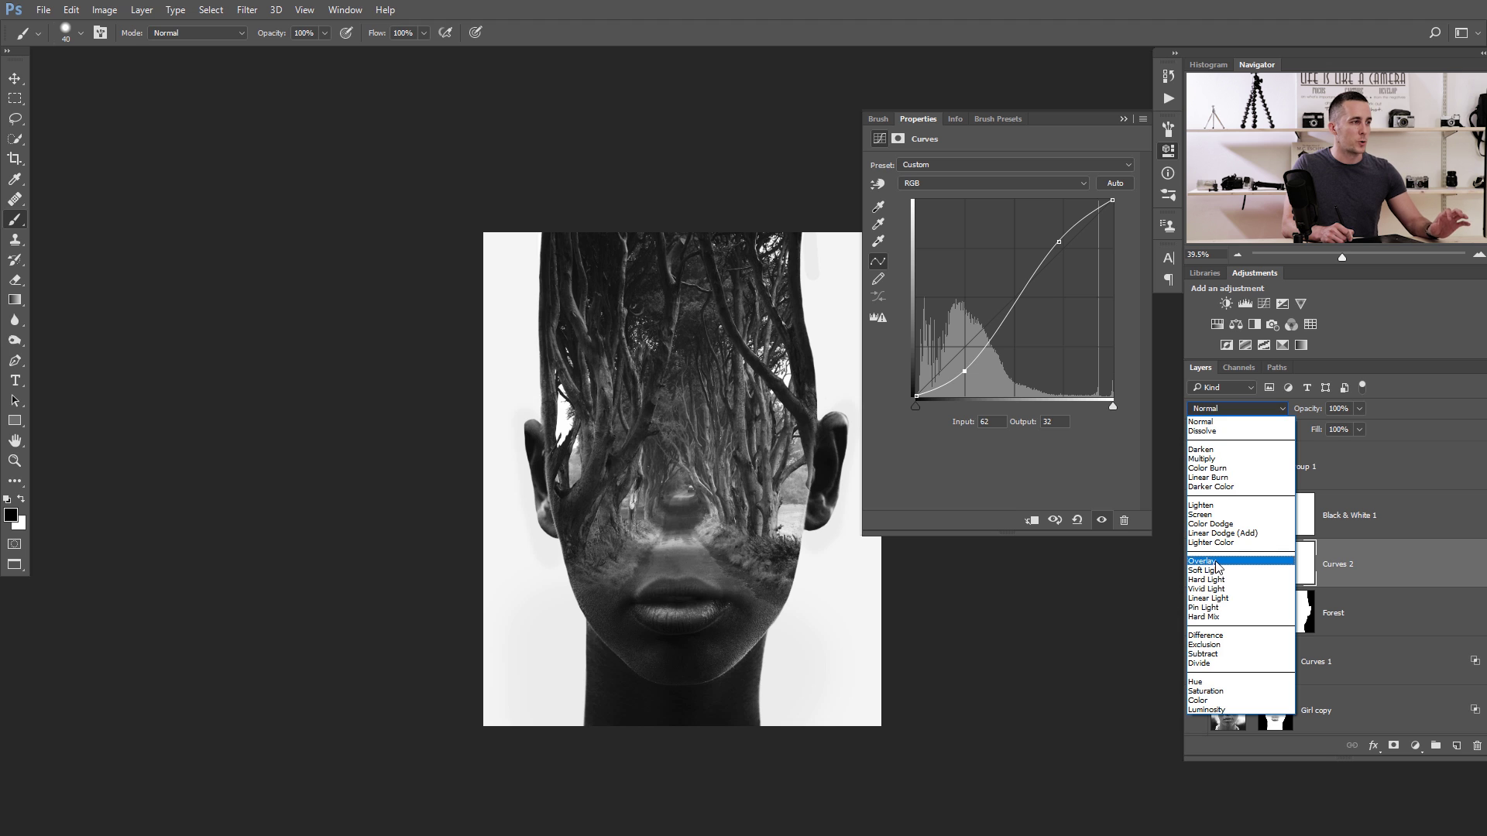
pyautogui.click(1216, 561)
pyautogui.moveTo(964, 371); pyautogui.dragTo(962, 369)
# Step: Set the Curves 2 layer's blending mode to Soft Light, comparing it with Normal
pyautogui.click(1240, 410)
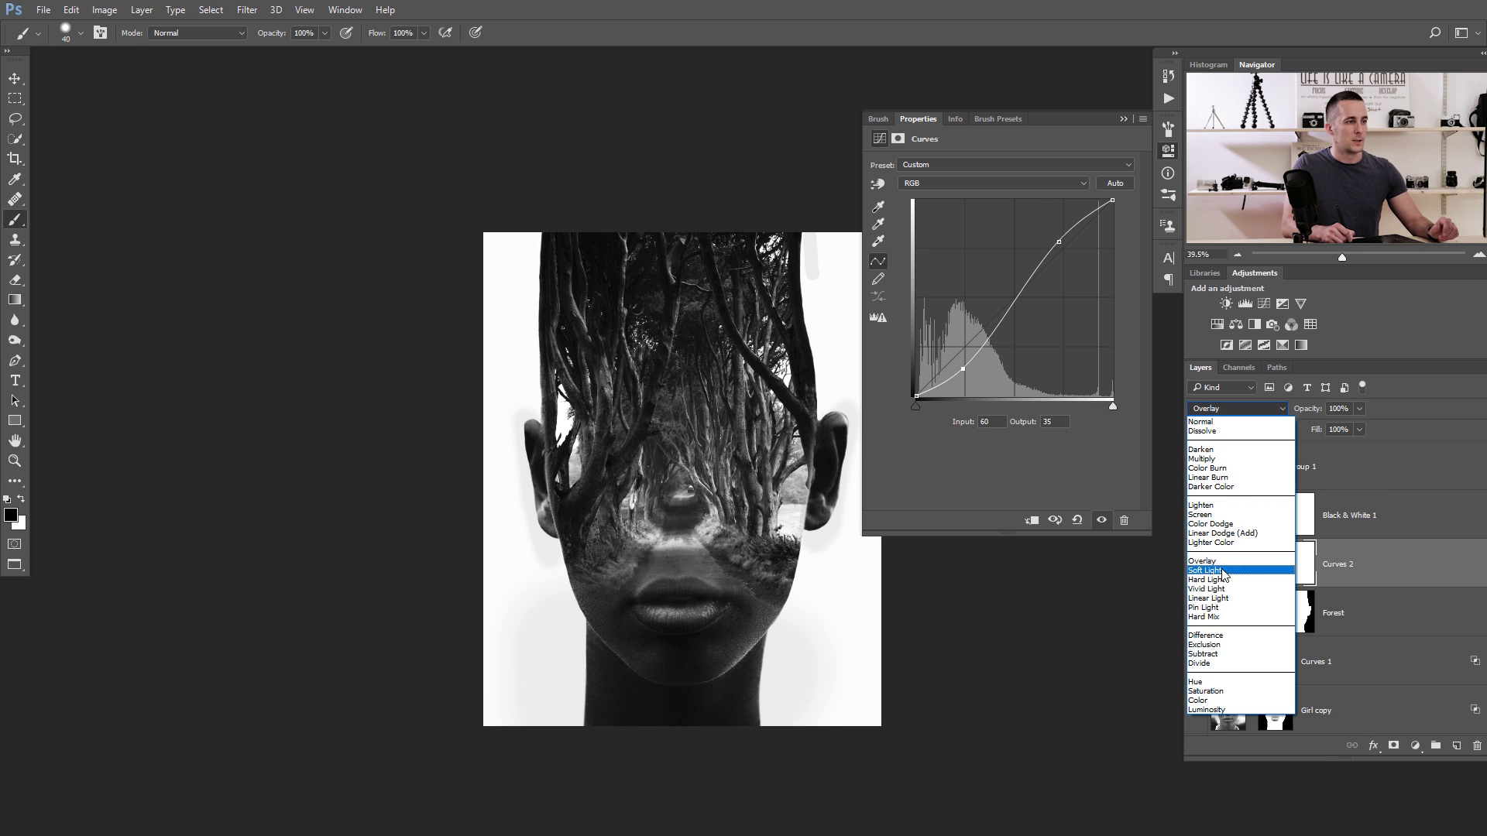
pyautogui.click(1218, 570)
pyautogui.click(1217, 411)
pyautogui.click(1219, 422)
pyautogui.click(1227, 410)
pyautogui.click(1218, 573)
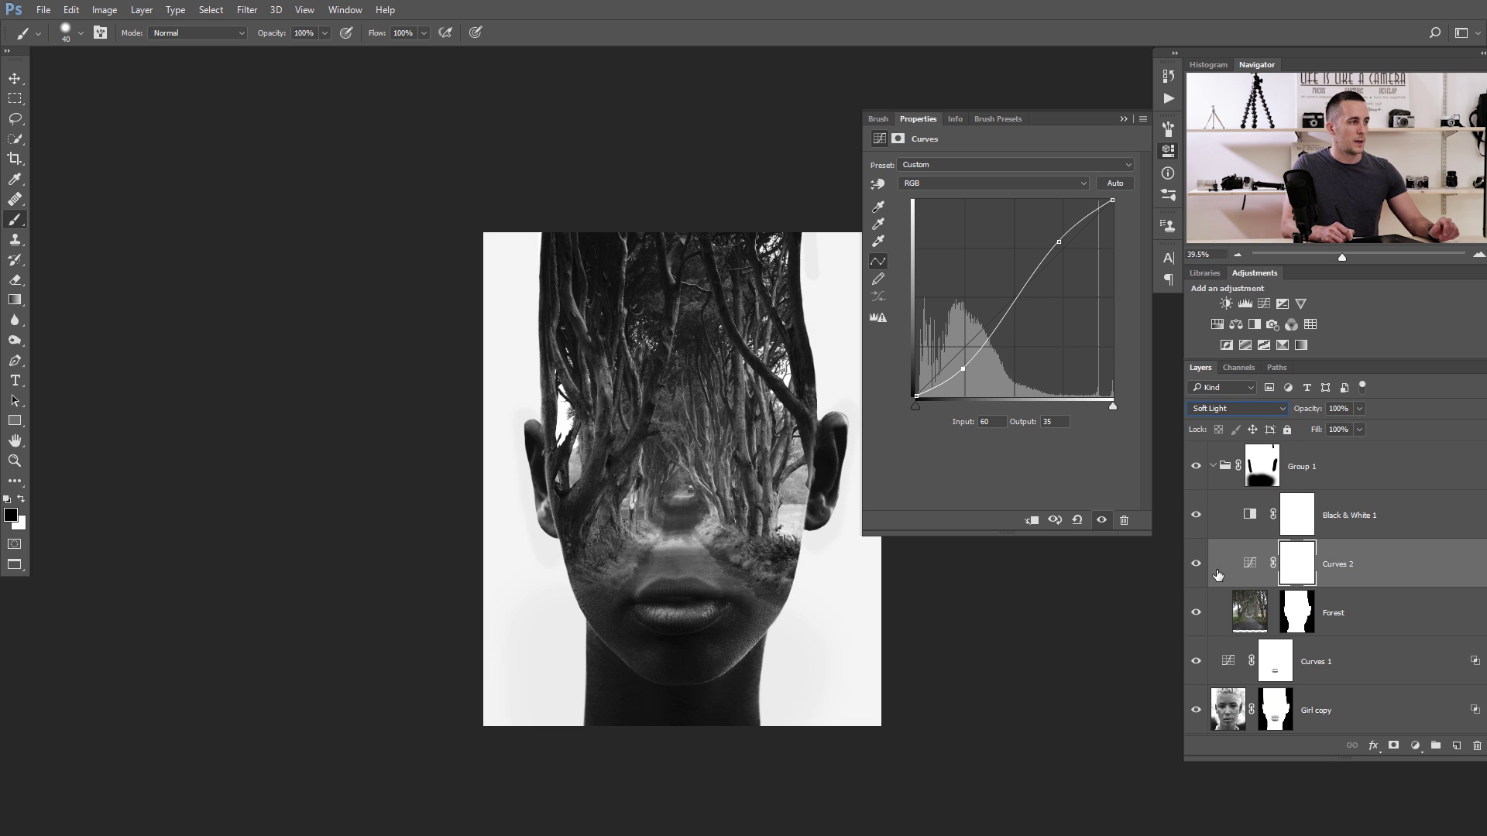
# Step: Fine-tune the S-curve of Curves 2, nudging the highlight point up and setting the shadow point to Input 58, Output 35
pyautogui.moveTo(966, 369); pyautogui.dragTo(968, 371)
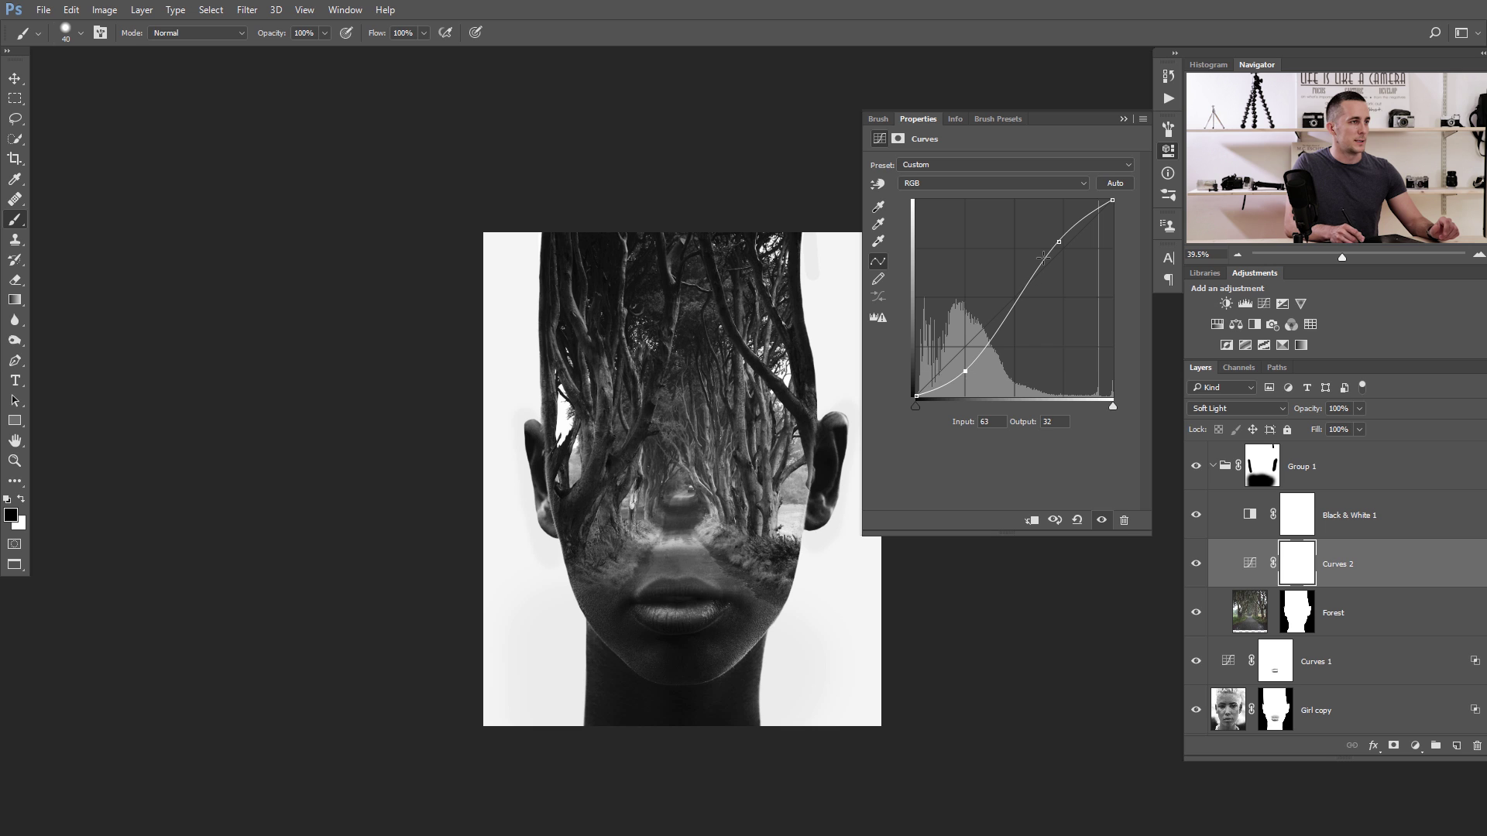
pyautogui.moveTo(1058, 239); pyautogui.dragTo(1060, 237)
pyautogui.moveTo(965, 369); pyautogui.dragTo(961, 370)
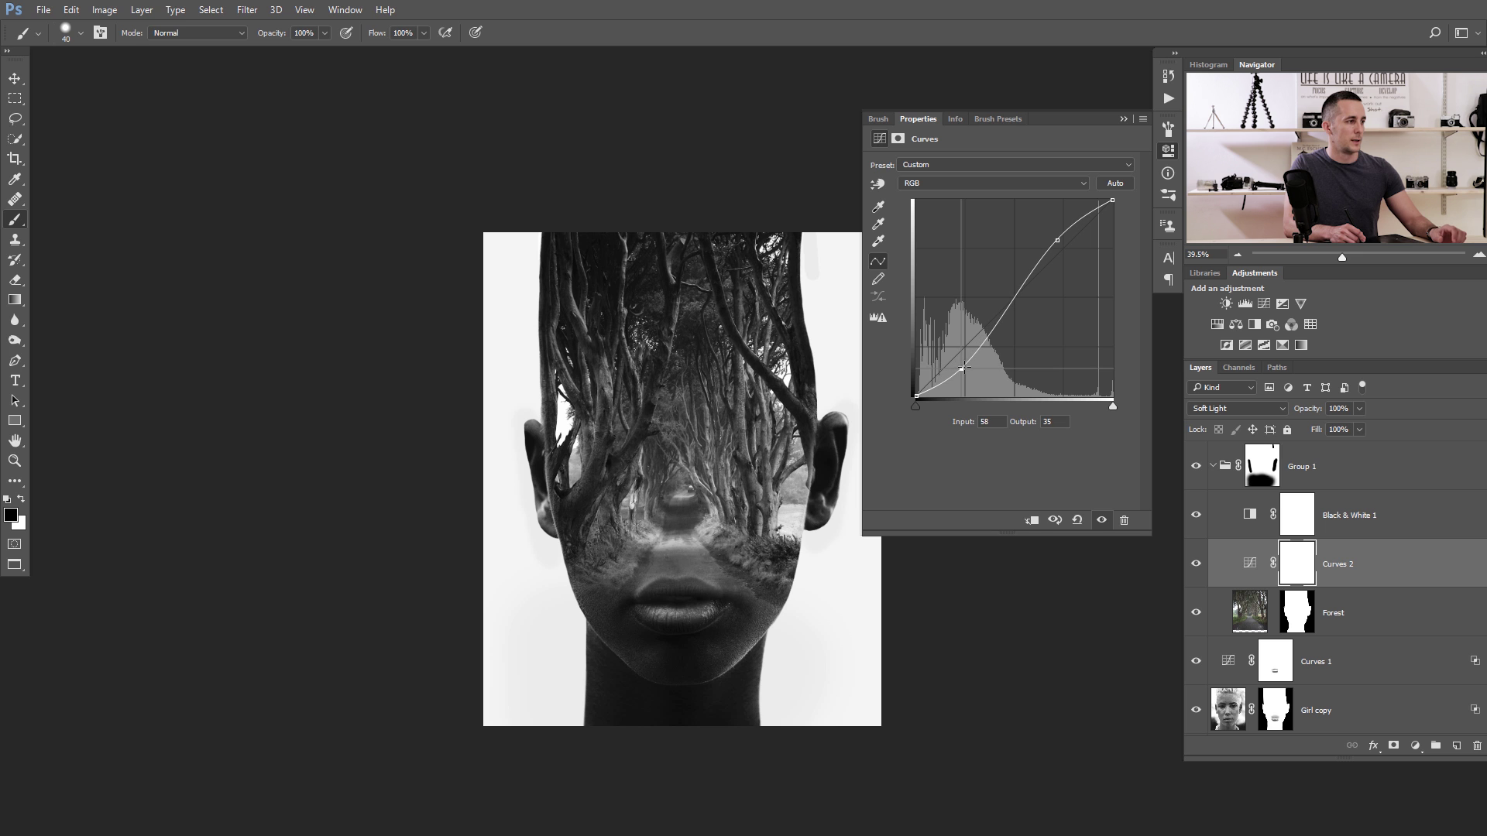
pyautogui.click(1122, 119)
# Step: Toggle the visibility of Forest, Girl copy and Group 1 to trace the source of the grey smudges in the background
pyautogui.scroll(-2, 707, 418)
pyautogui.moveTo(706, 450); pyautogui.dragTo(678, 436)
pyautogui.scroll(3, 777, 259)
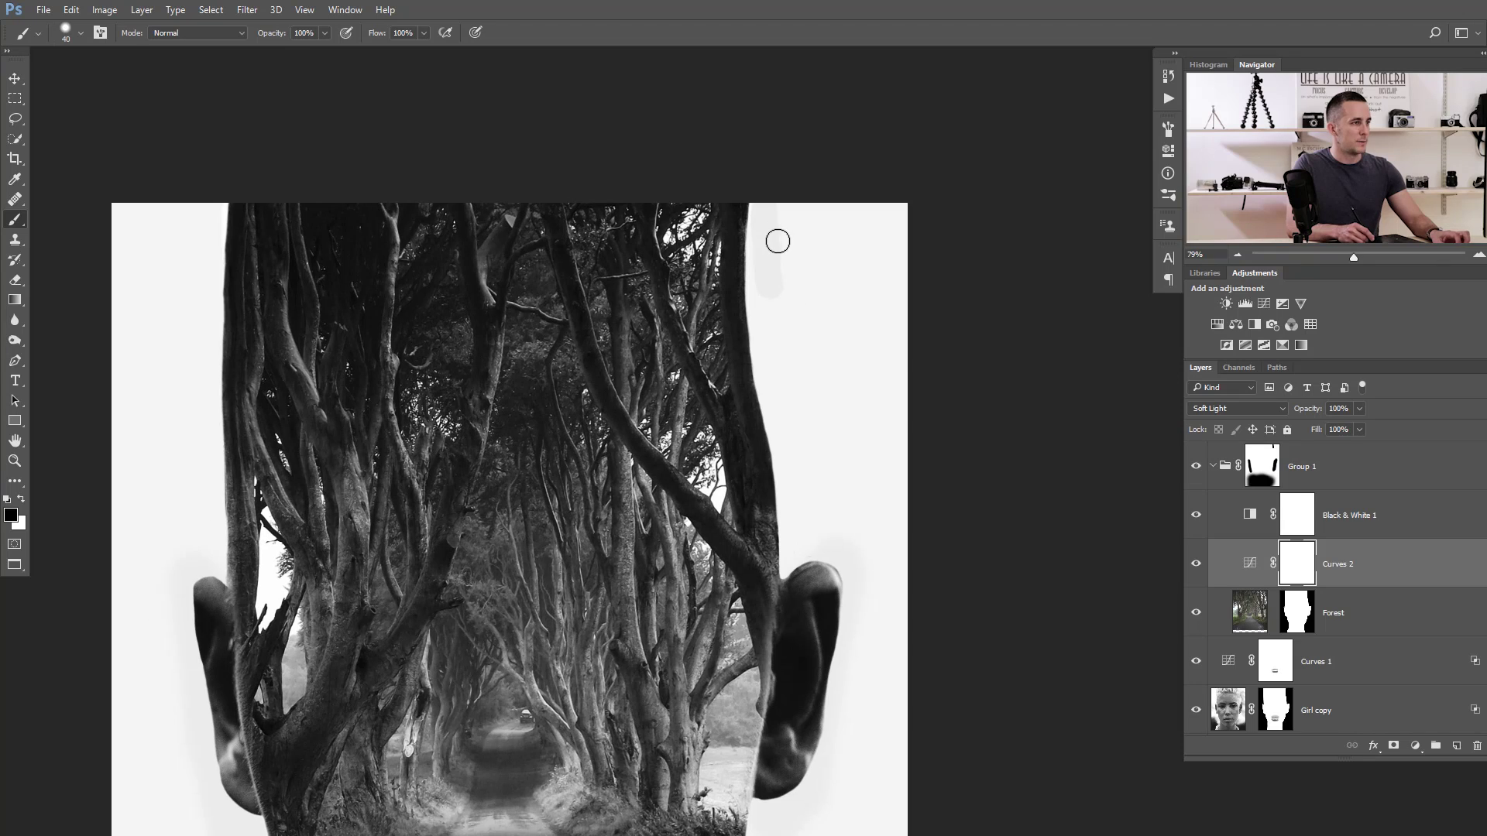
pyautogui.click(1190, 617)
pyautogui.click(1192, 617)
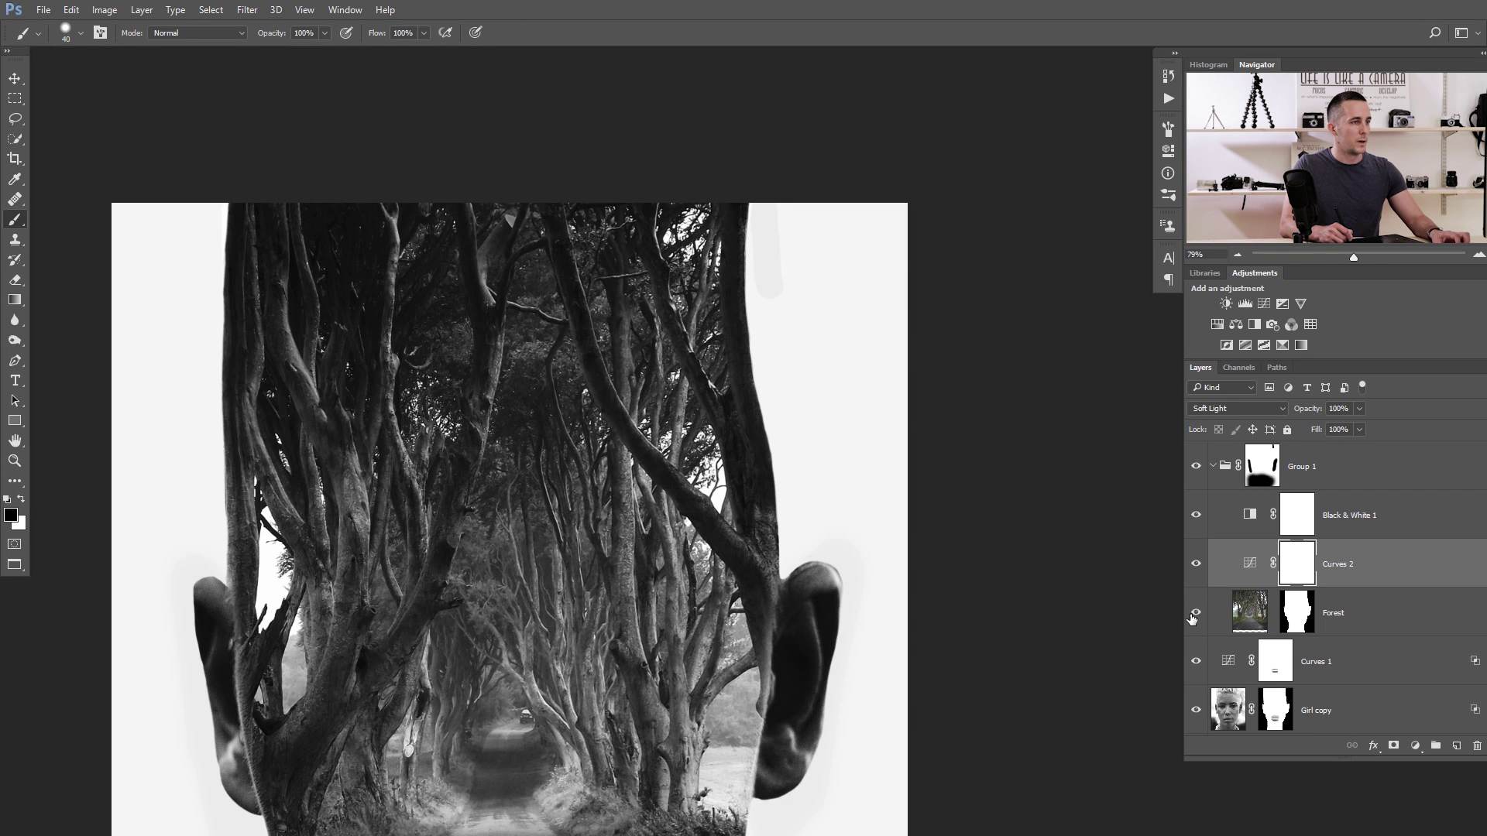
pyautogui.click(1197, 711)
pyautogui.click(1197, 710)
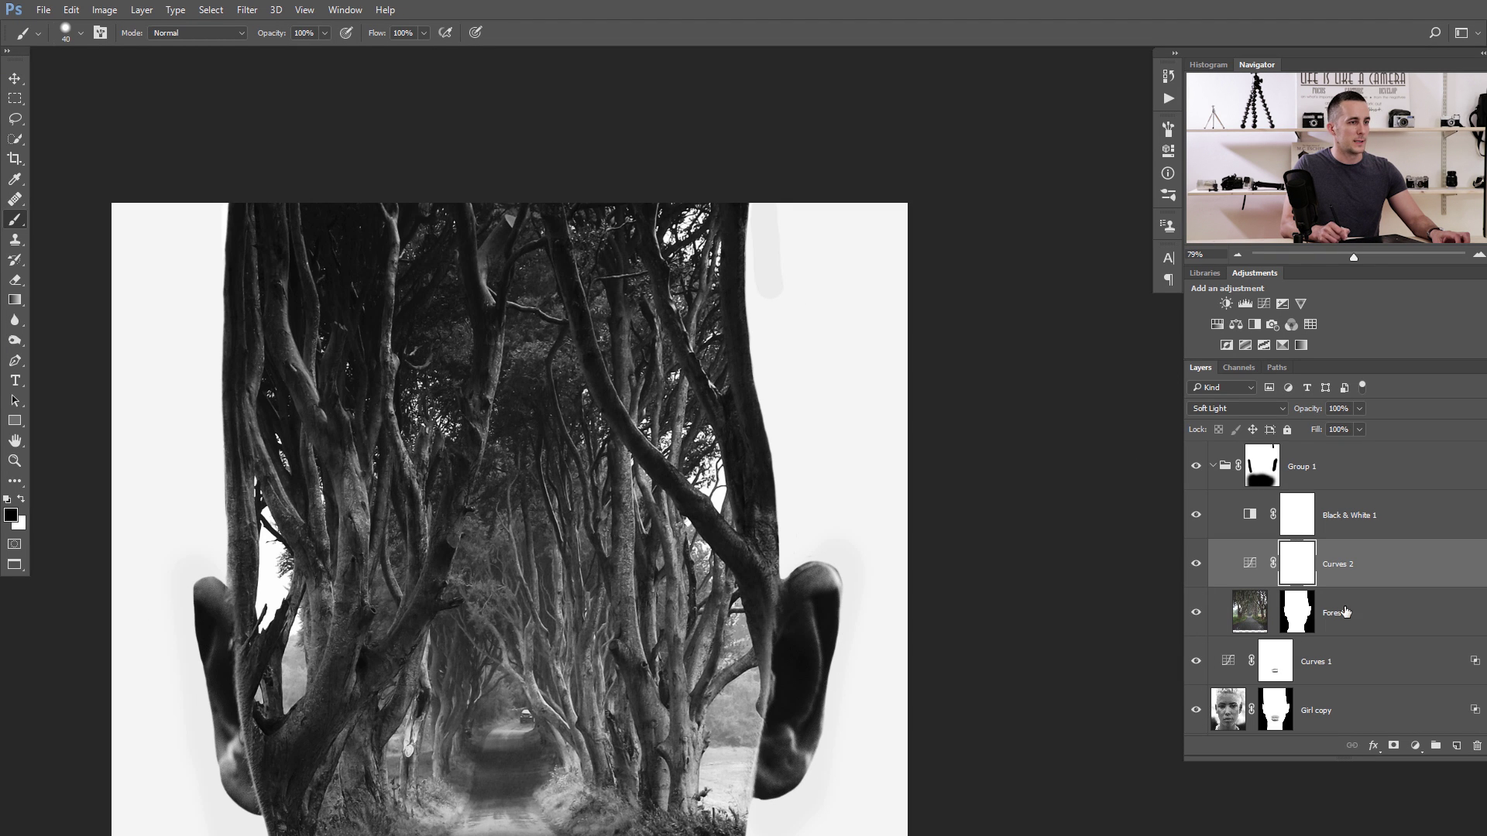
pyautogui.click(1198, 466)
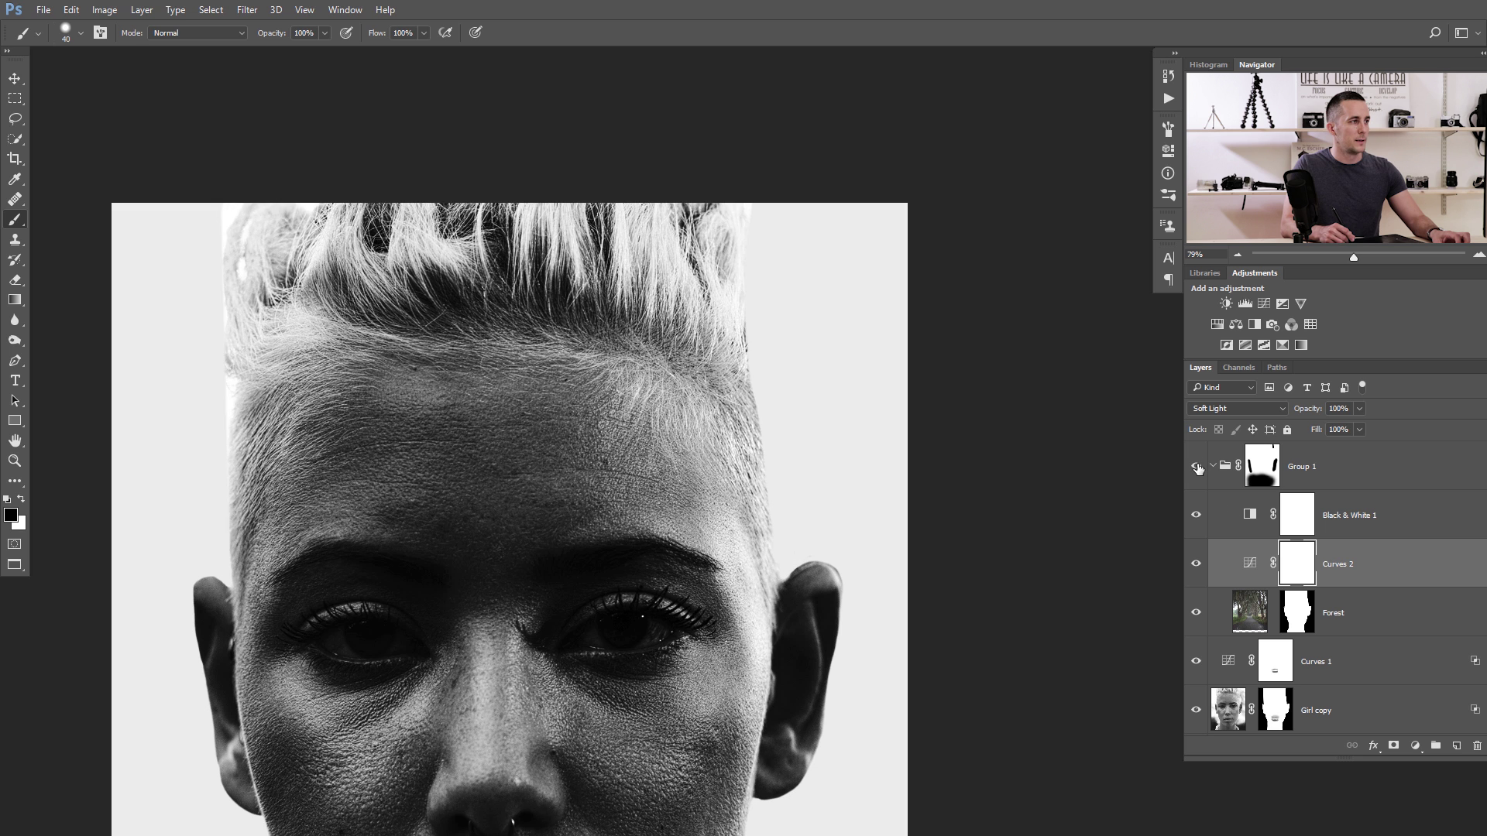
pyautogui.click(1197, 466)
# Step: Clean up the grey smudge beside the upper right of the head by painting white on the Group 1 mask with a 60 px brush
pyautogui.click(1262, 465)
pyautogui.press(']')
pyautogui.press(']')
pyautogui.press('x')
pyautogui.moveTo(780, 213)
pyautogui.mouseDown()
pyautogui.moveTo(791, 299)
pyautogui.moveTo(776, 270)
pyautogui.moveTo(768, 307)
pyautogui.moveTo(773, 216)
pyautogui.moveTo(773, 279)
pyautogui.moveTo(770, 215)
pyautogui.mouseUp()
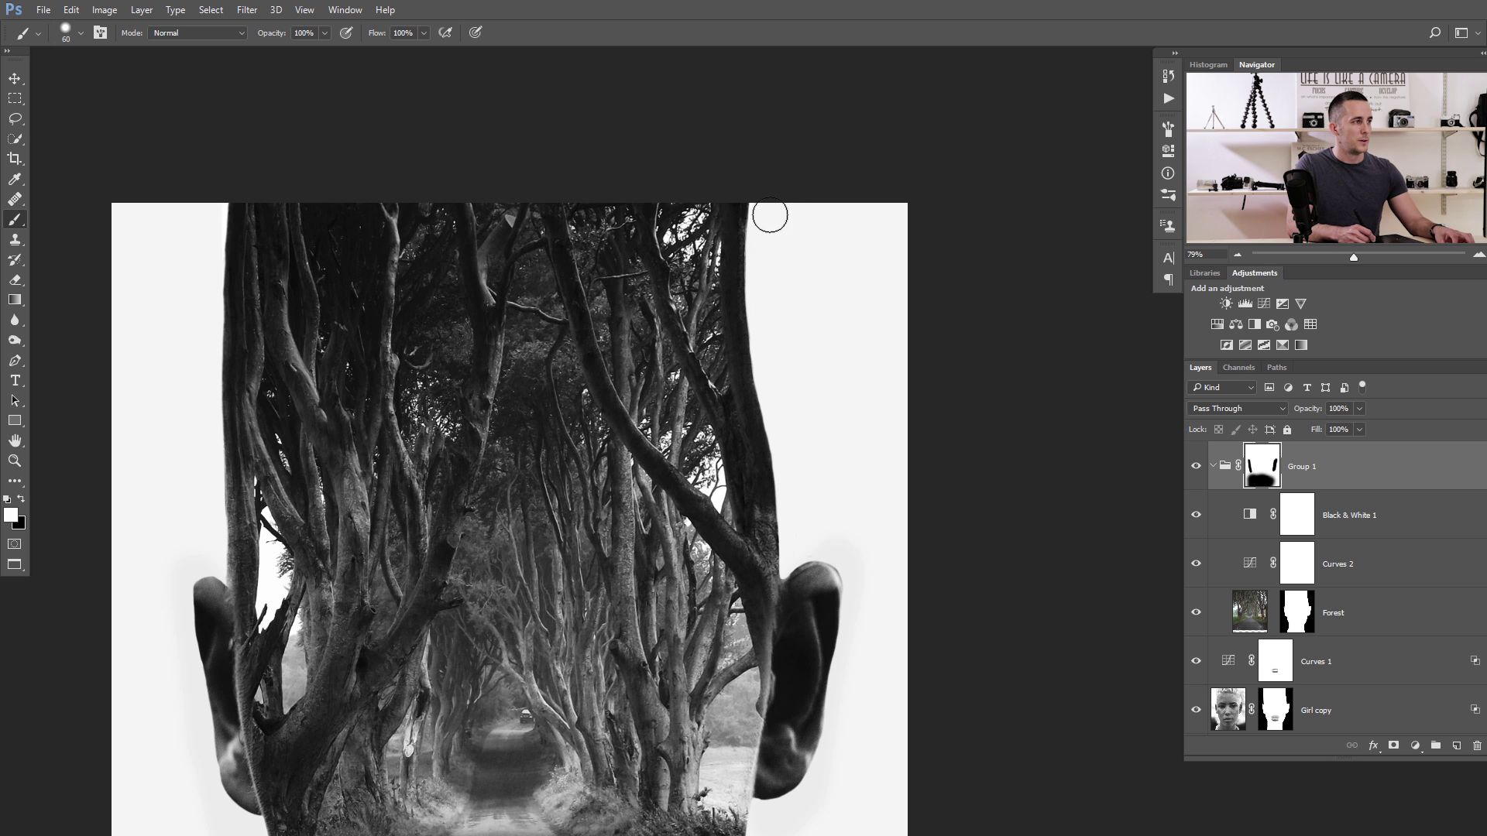
pyautogui.moveTo(817, 290); pyautogui.dragTo(782, 389)
pyautogui.moveTo(787, 451)
pyautogui.mouseDown()
pyautogui.moveTo(776, 476)
pyautogui.moveTo(710, 430)
pyautogui.mouseUp()
pyautogui.moveTo(671, 617); pyautogui.dragTo(734, 640)
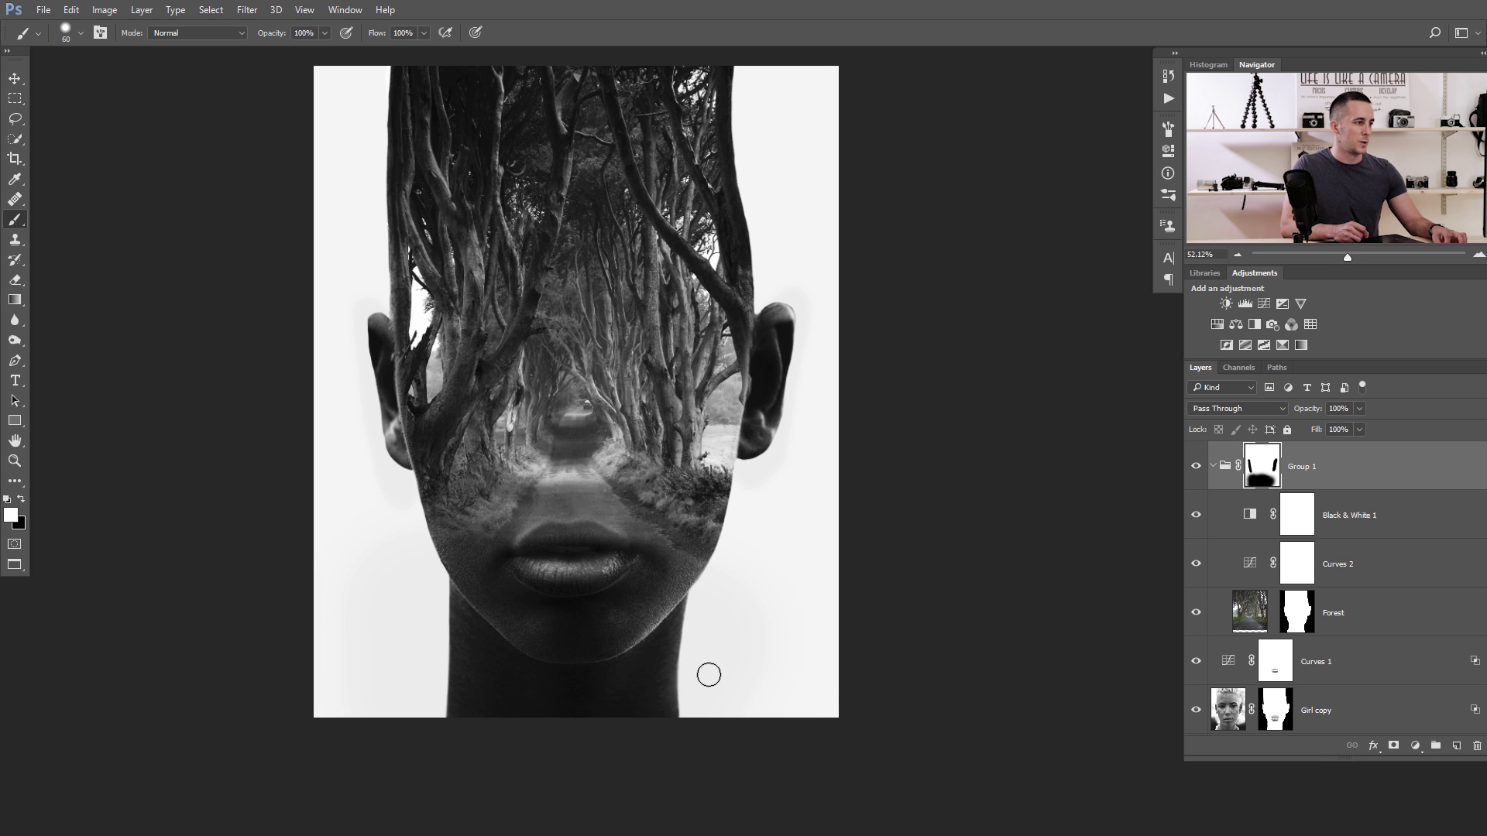
pyautogui.moveTo(686, 673); pyautogui.dragTo(694, 687)
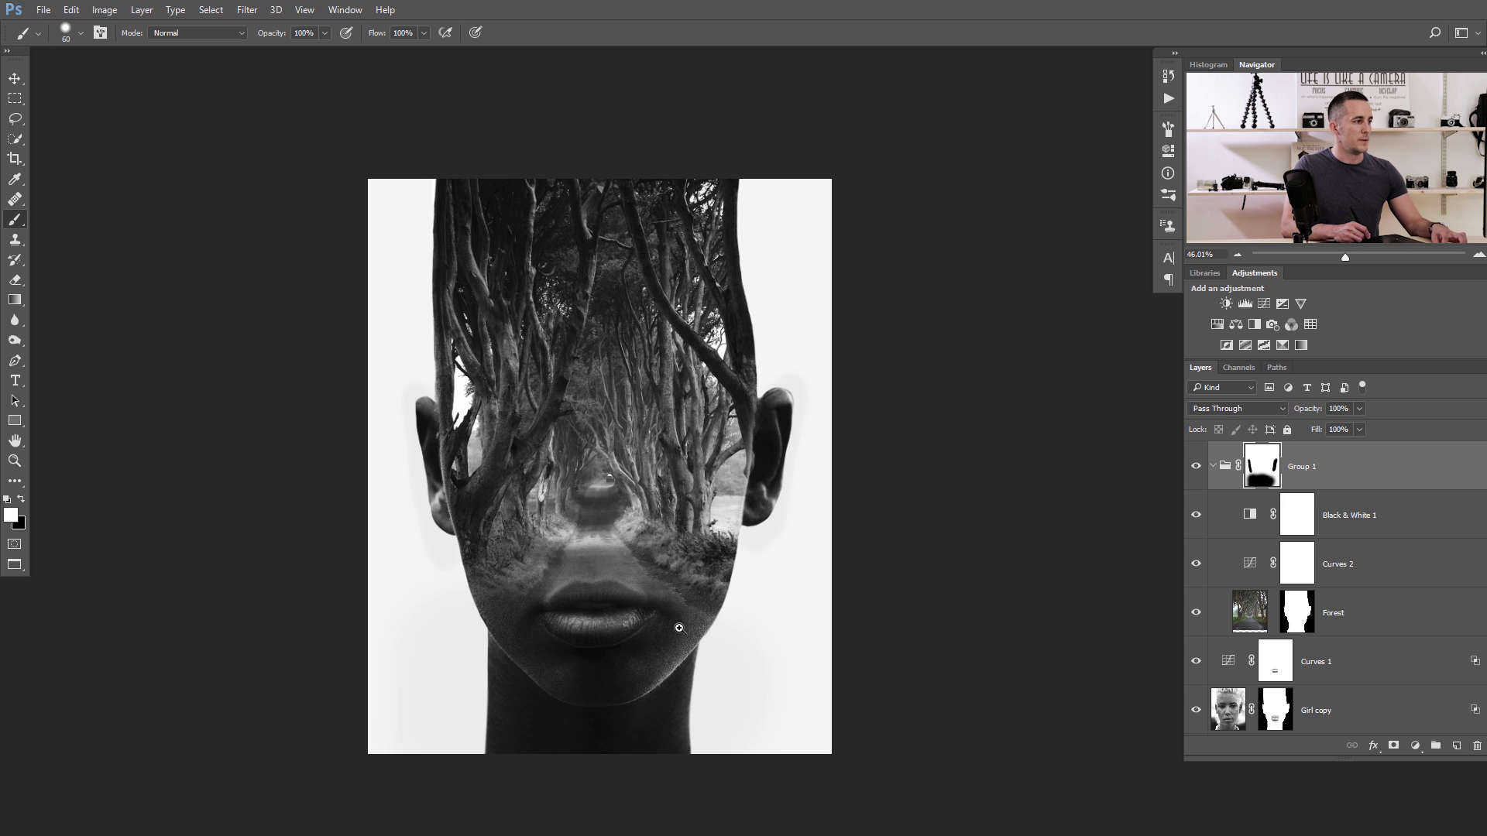
pyautogui.moveTo(685, 623); pyautogui.dragTo(675, 624)
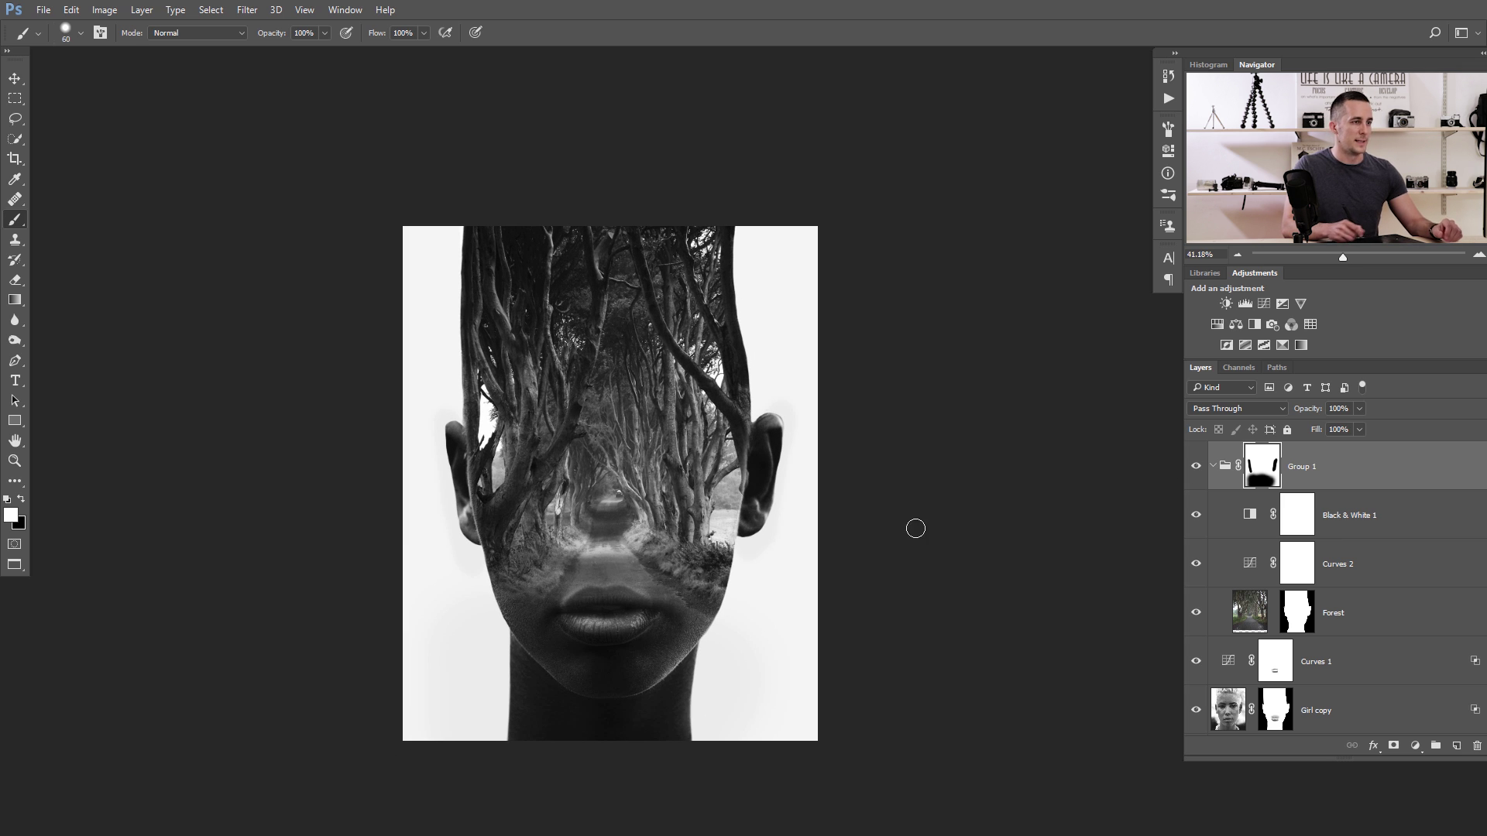
# Step: Try to trim the bright upper edge of the right ear by painting black with a 20 px brush on the Girl copy mask
pyautogui.press('x')
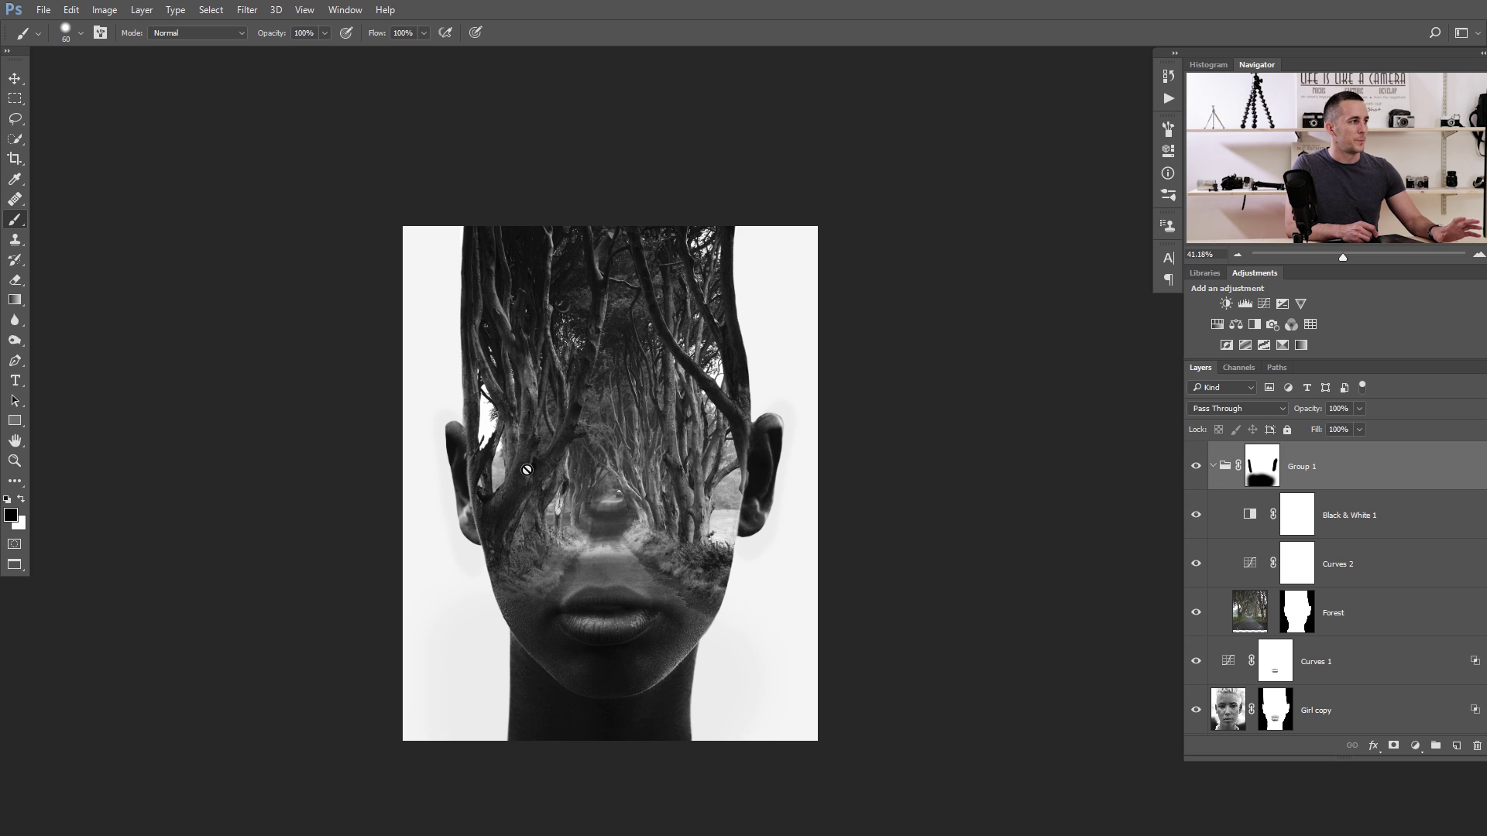
pyautogui.moveTo(442, 270); pyautogui.dragTo(469, 290)
pyautogui.moveTo(459, 489)
pyautogui.mouseDown()
pyautogui.moveTo(518, 485)
pyautogui.moveTo(466, 476)
pyautogui.mouseUp()
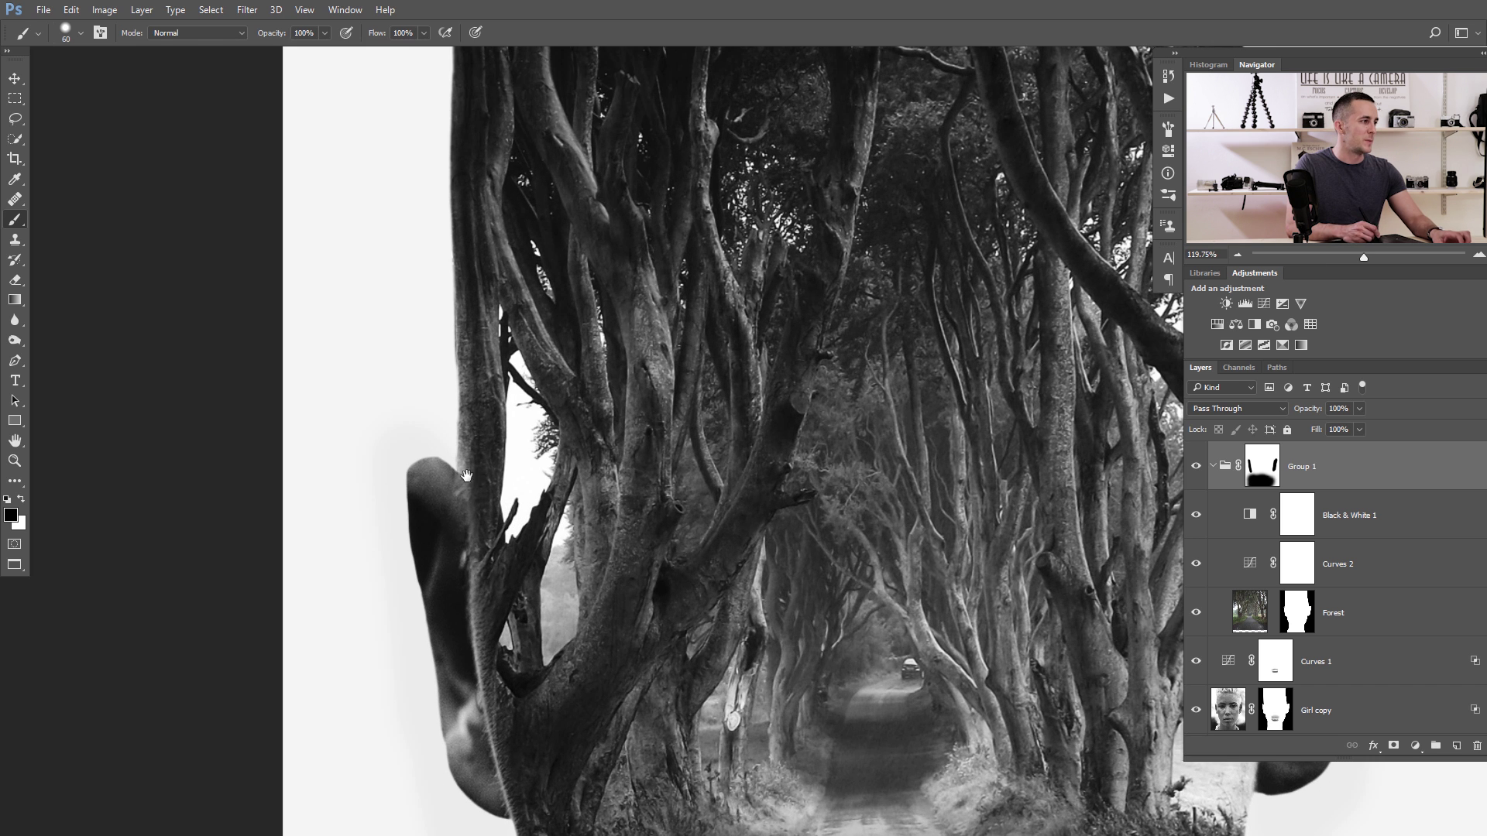
pyautogui.moveTo(636, 488); pyautogui.dragTo(503, 465)
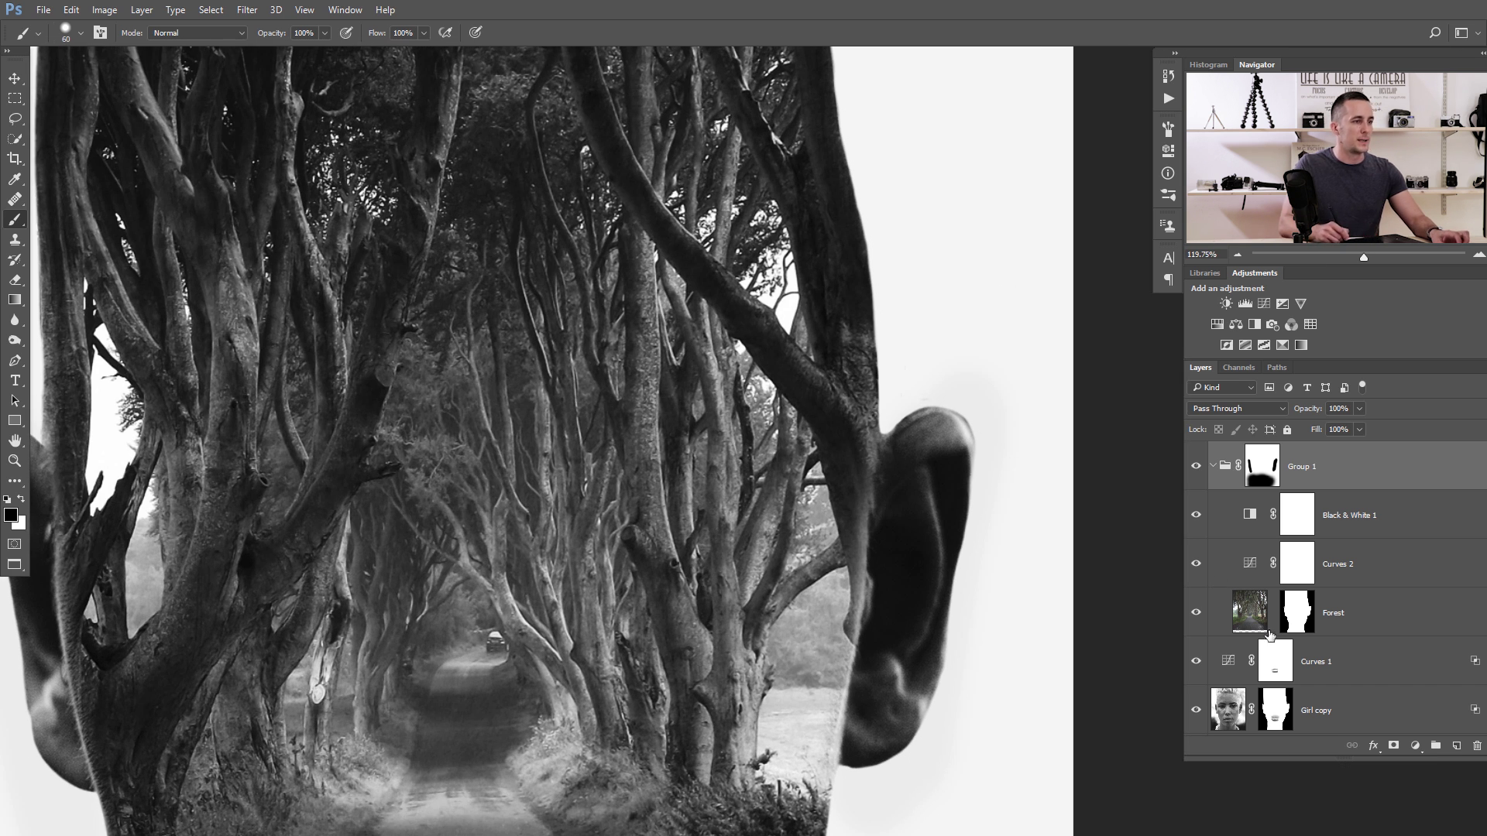
pyautogui.click(1282, 718)
pyautogui.press('x')
pyautogui.scroll(-2, 1383, 496)
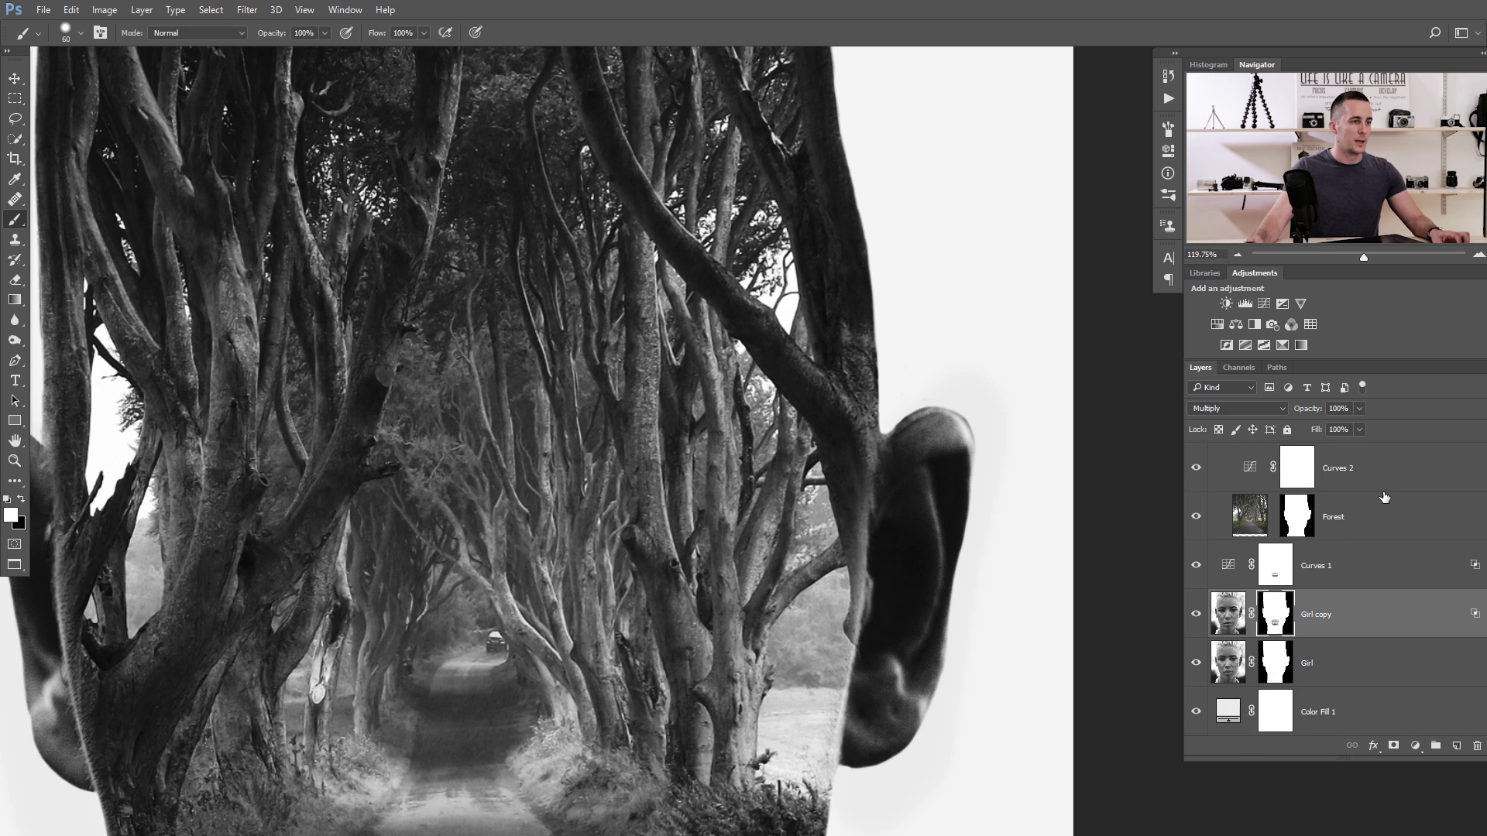
pyautogui.click(1277, 659)
pyautogui.press('[')
pyautogui.press('[')
pyautogui.press('[')
pyautogui.press('[')
pyautogui.press('x')
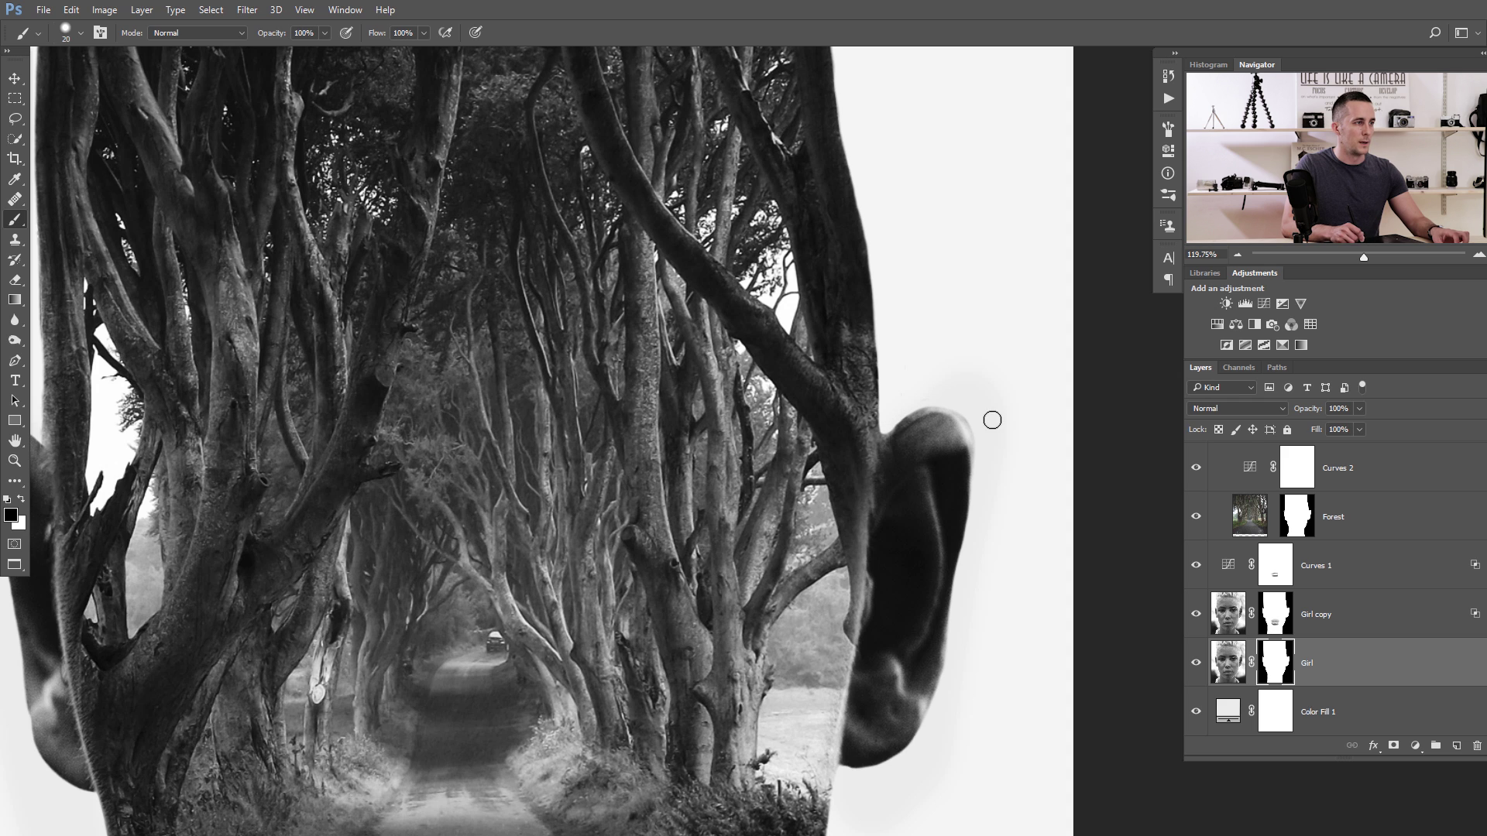
pyautogui.click(1278, 612)
pyautogui.moveTo(979, 448)
pyautogui.mouseDown()
pyautogui.moveTo(961, 412)
pyautogui.moveTo(901, 419)
pyautogui.mouseUp()
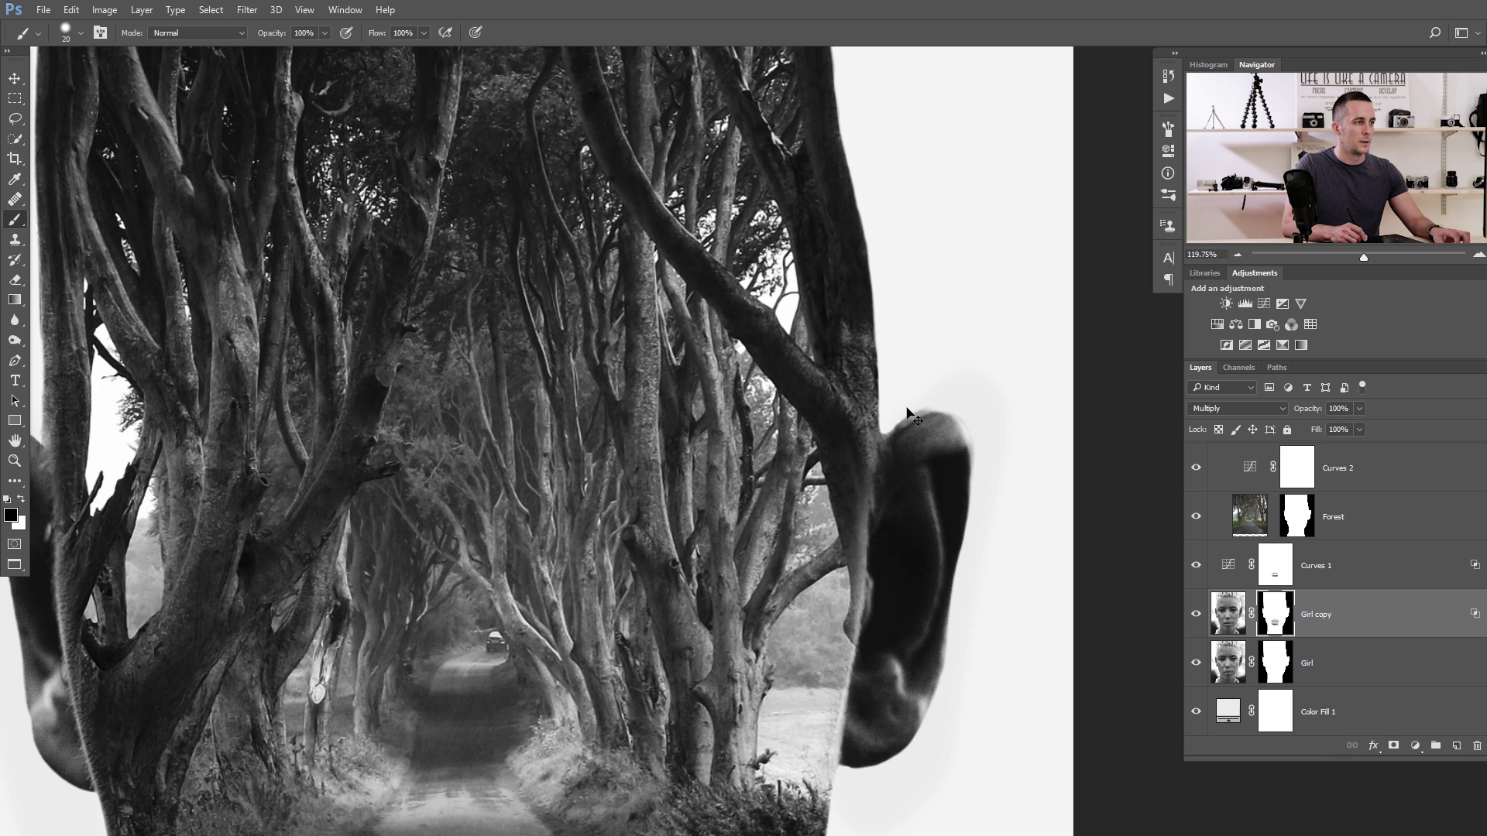
pyautogui.hotkey('ctrl', 'z')
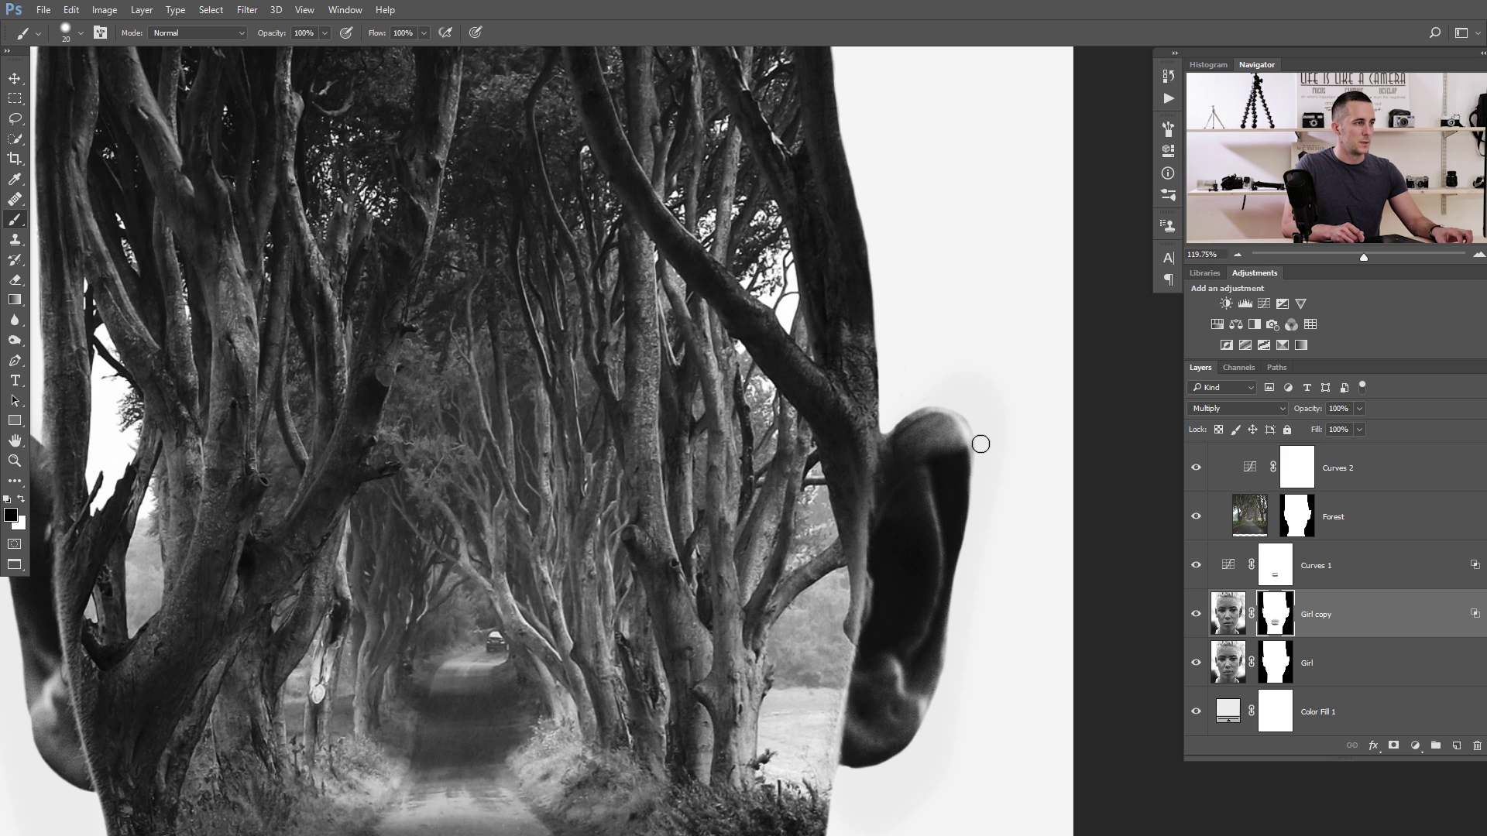
pyautogui.moveTo(866, 494); pyautogui.dragTo(831, 517)
pyautogui.moveTo(735, 507); pyautogui.dragTo(728, 513)
pyautogui.moveTo(776, 505); pyautogui.dragTo(752, 538)
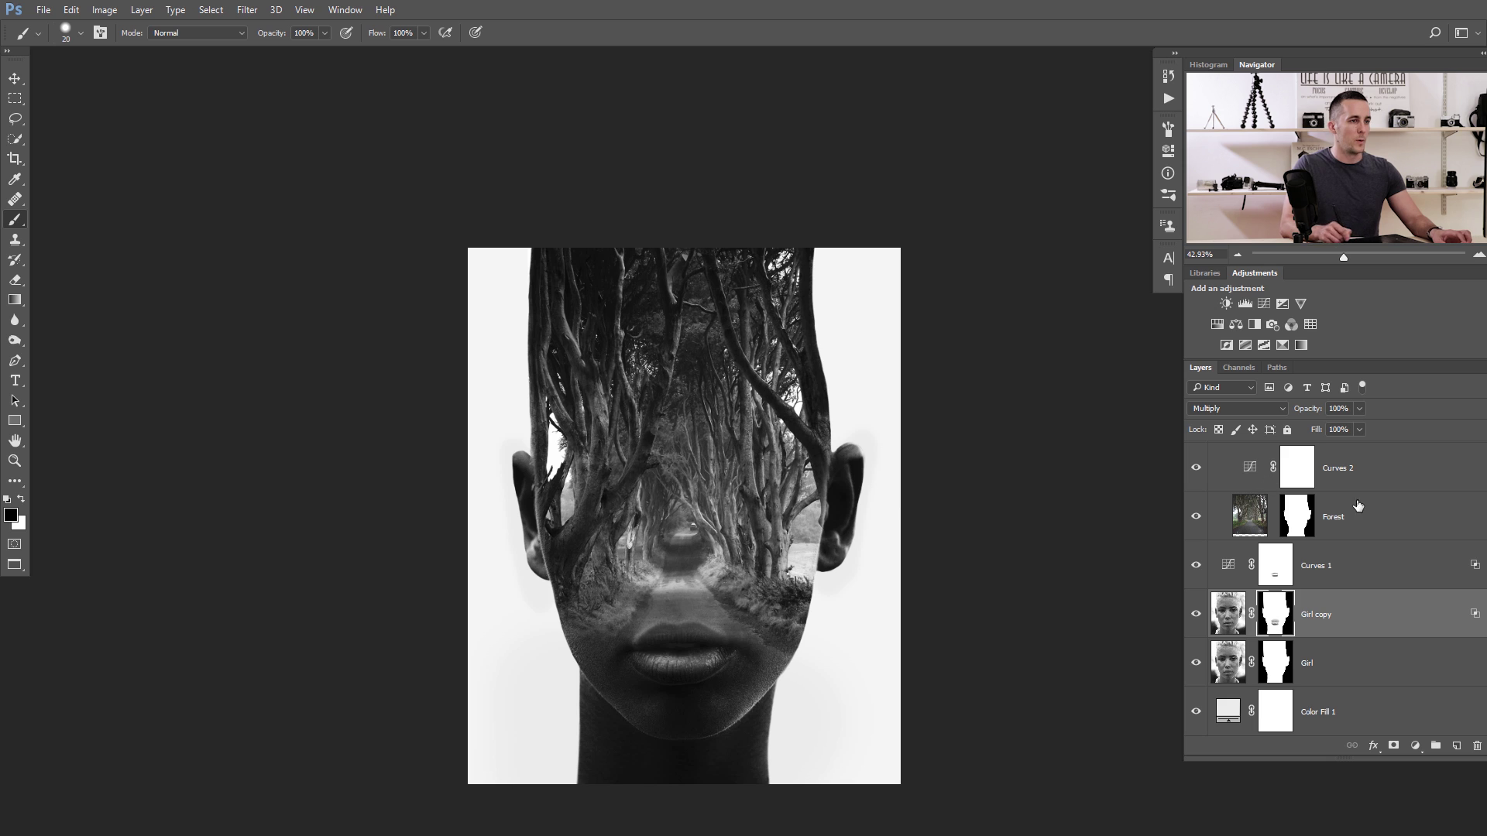
# Step: Stamp all visible layers into a new merged layer above Group 1
pyautogui.scroll(2, 1297, 566)
pyautogui.click(1262, 465)
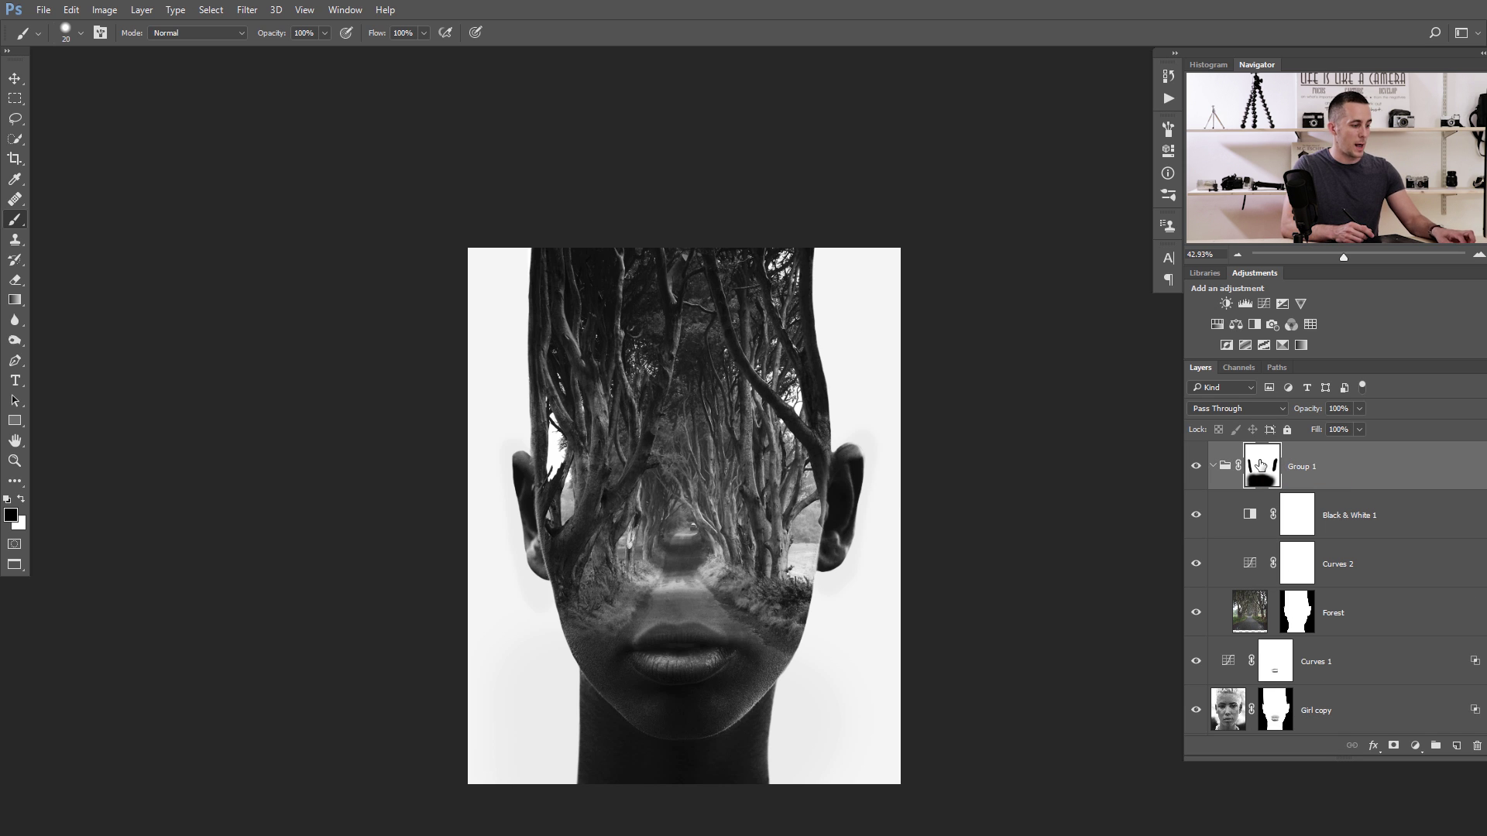
pyautogui.hotkey('ctrl', 'shift', 'alt', 'e')
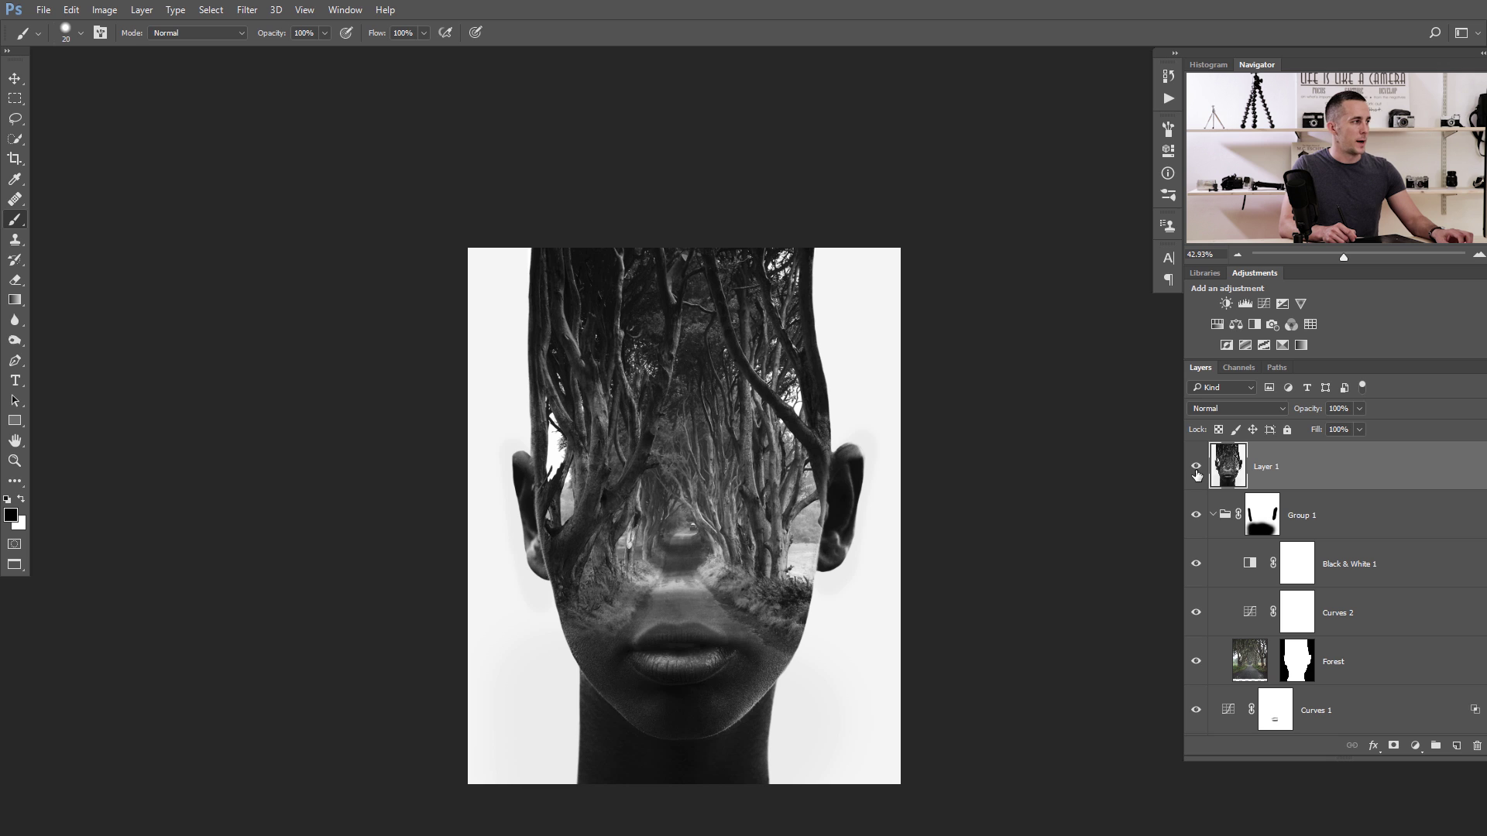
# Step: Open the merged layer in Liquify and nudge the right edge of the neck slightly outward with Forward Warp
pyautogui.click(250, 10)
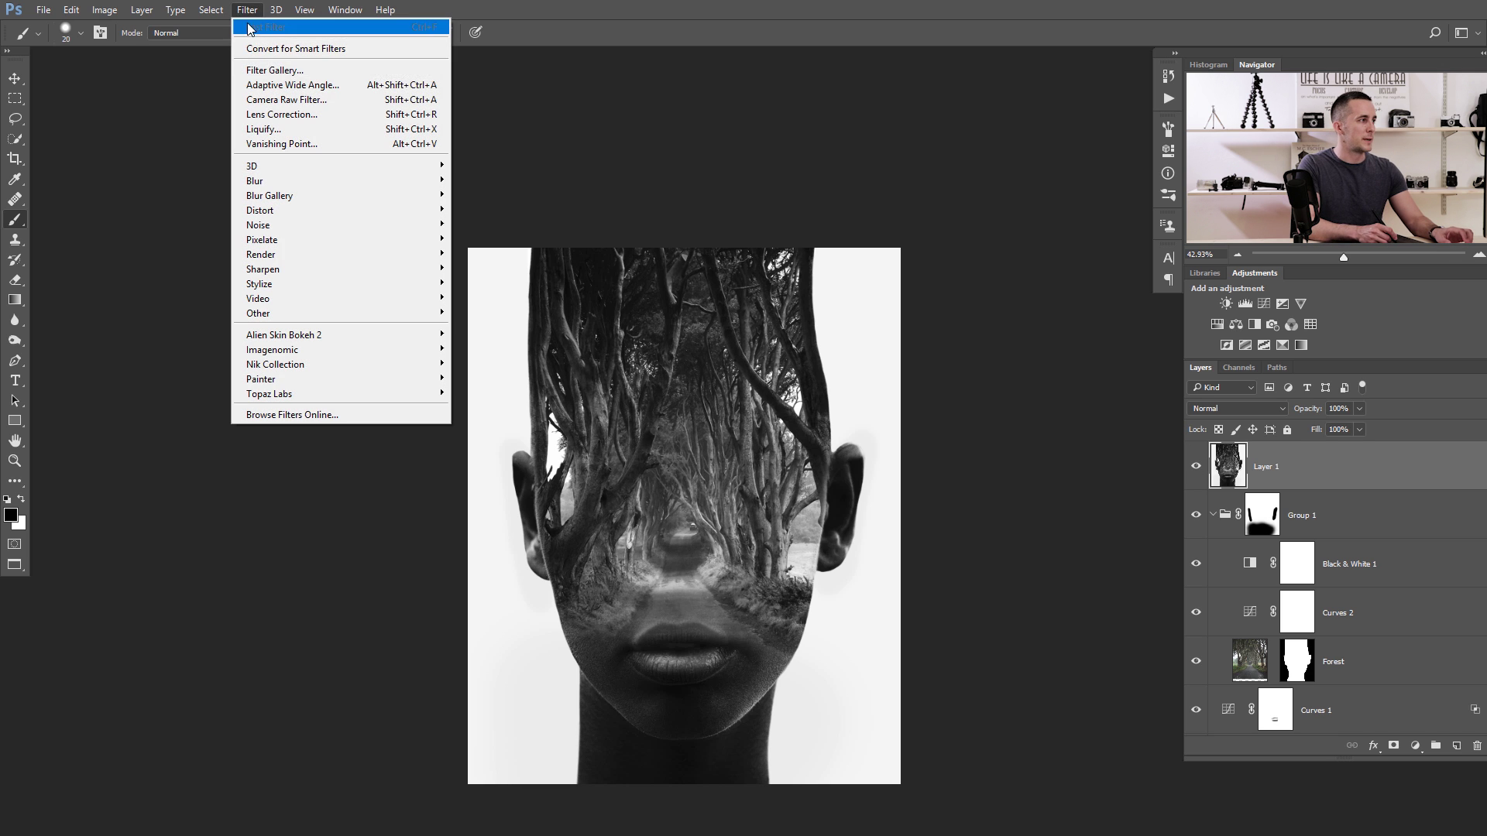
pyautogui.click(299, 129)
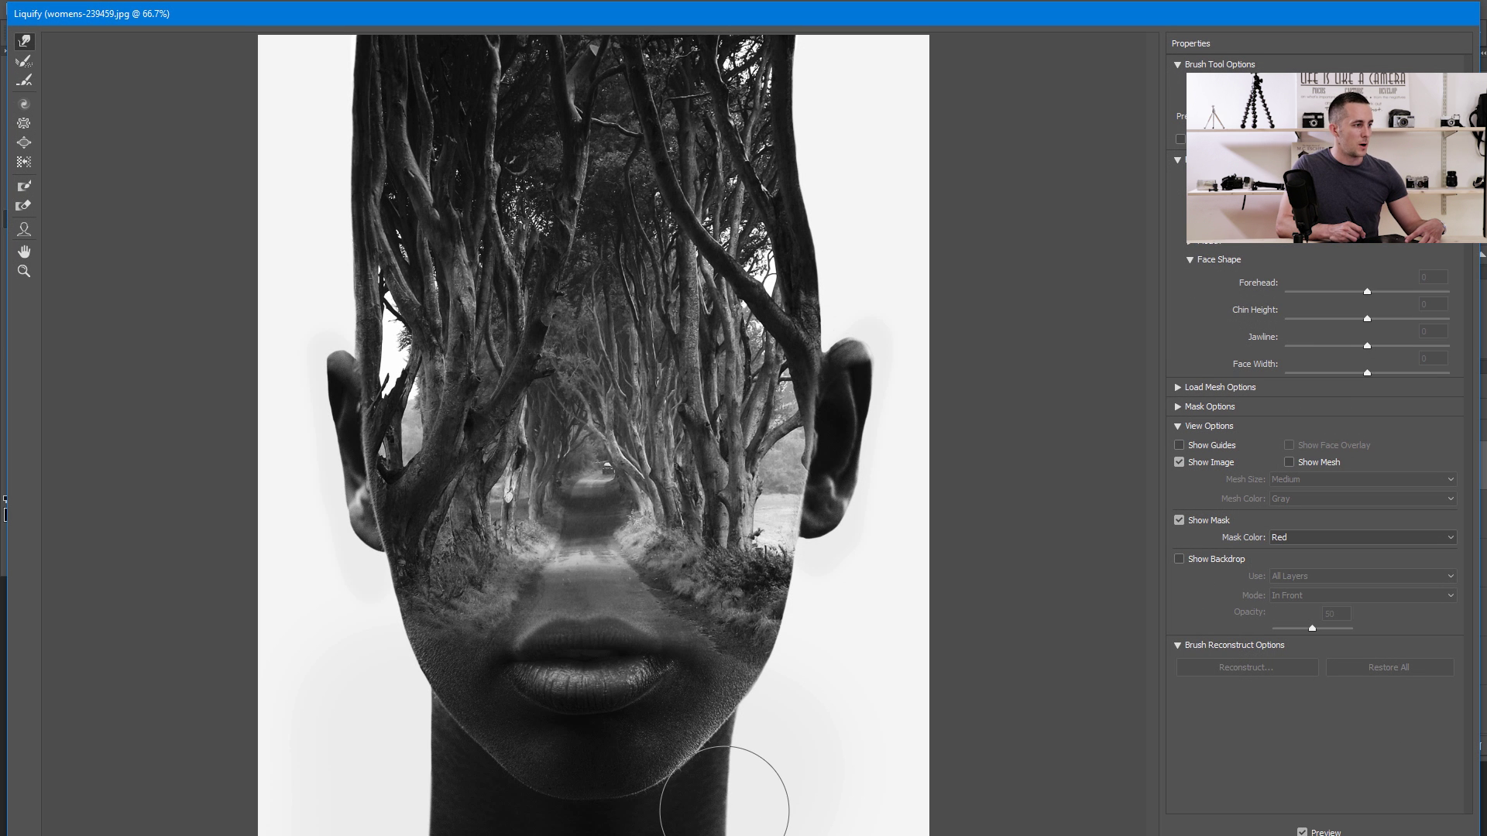
pyautogui.moveTo(724, 811); pyautogui.dragTo(729, 811)
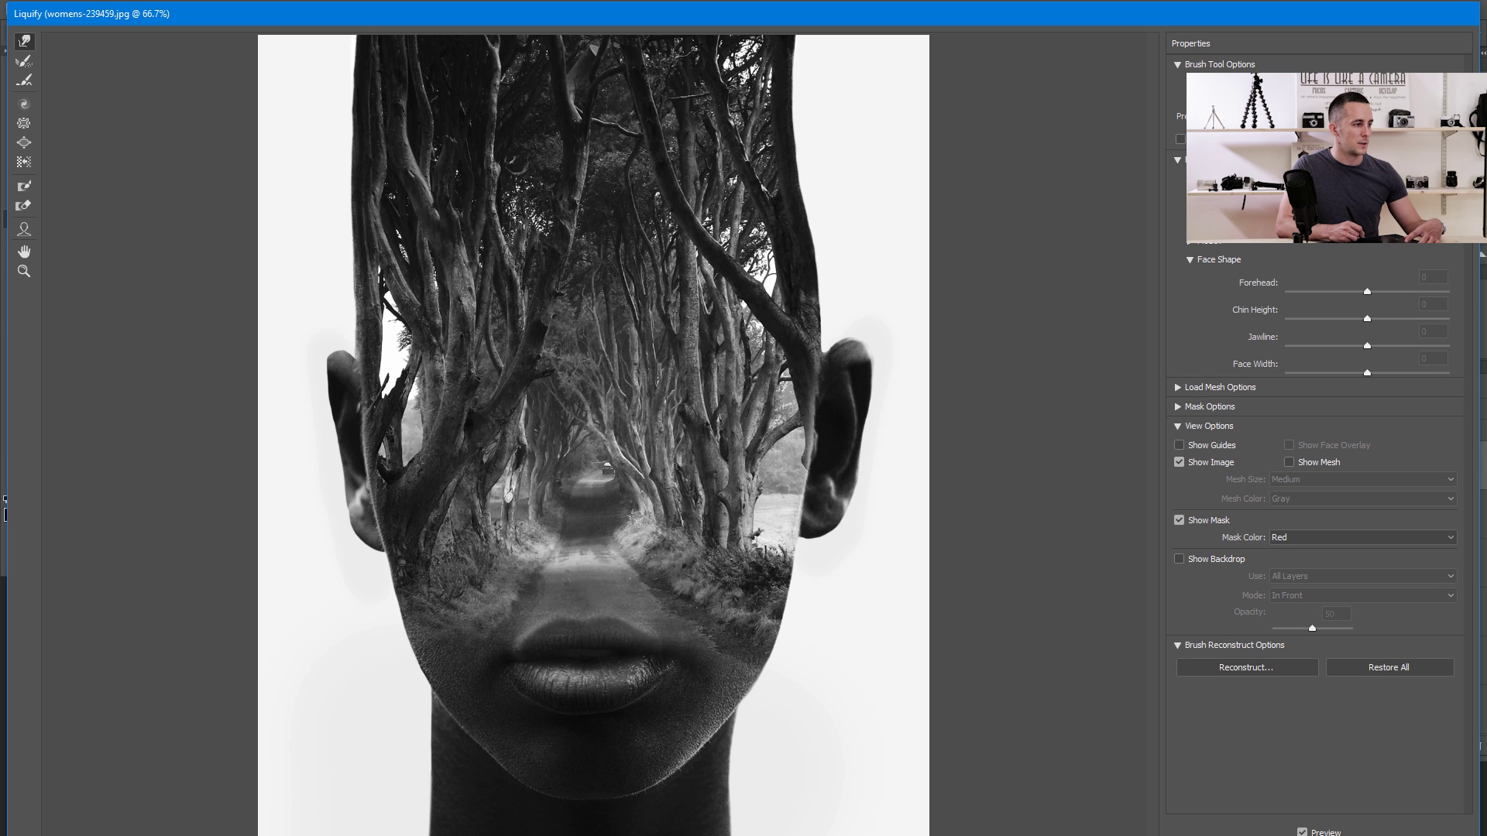
pyautogui.moveTo(733, 795); pyautogui.dragTo(733, 776)
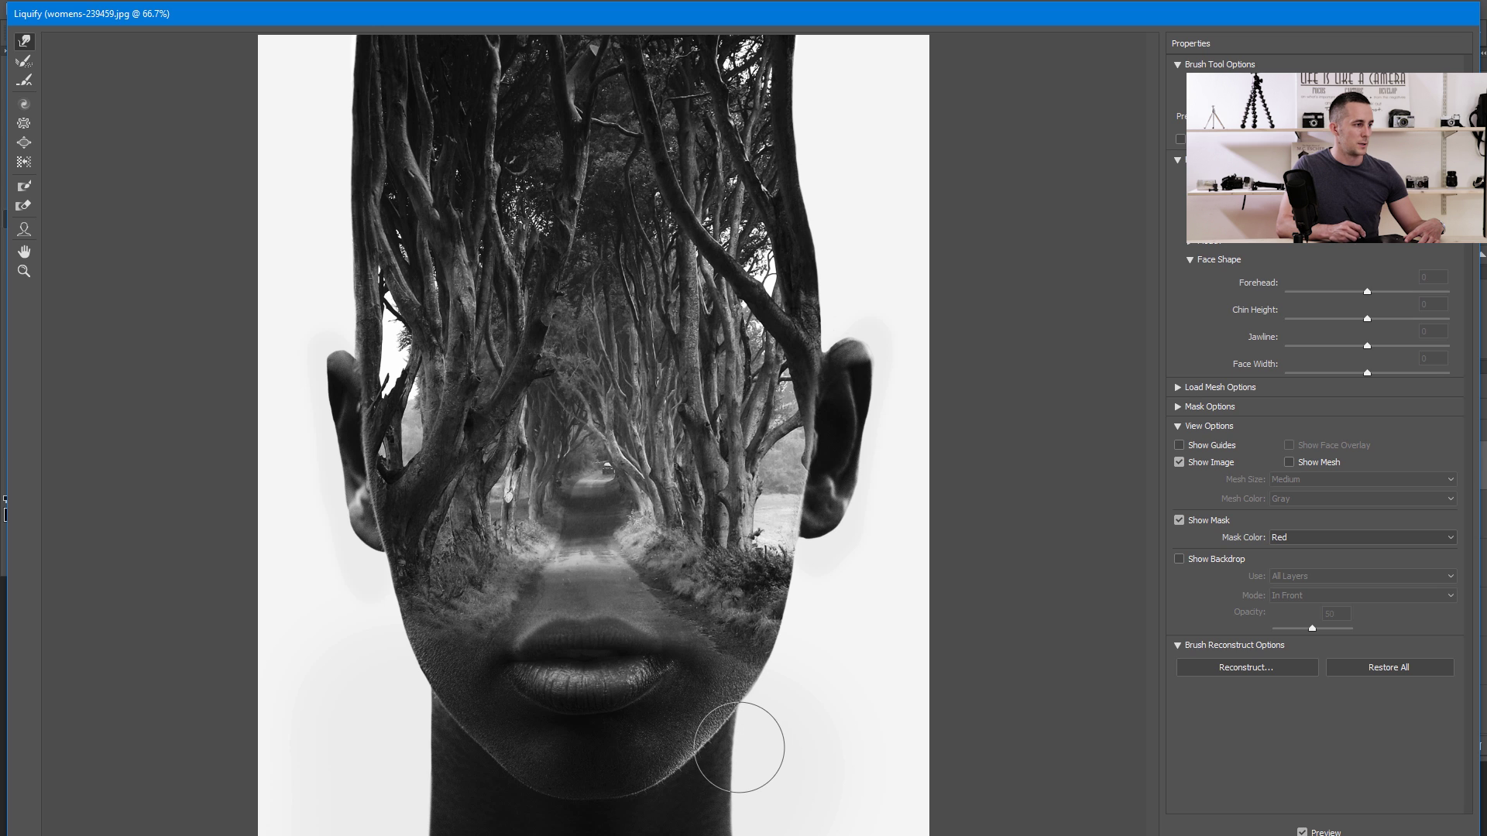
# Step: Push the left edge of the neck slightly inward below the jaw with the warp brush and apply the Liquify changes
pyautogui.press(']')
pyautogui.press(']')
pyautogui.press(']')
pyautogui.moveTo(419, 767); pyautogui.dragTo(425, 763)
pyautogui.press('[')
pyautogui.press('[')
pyautogui.press('[')
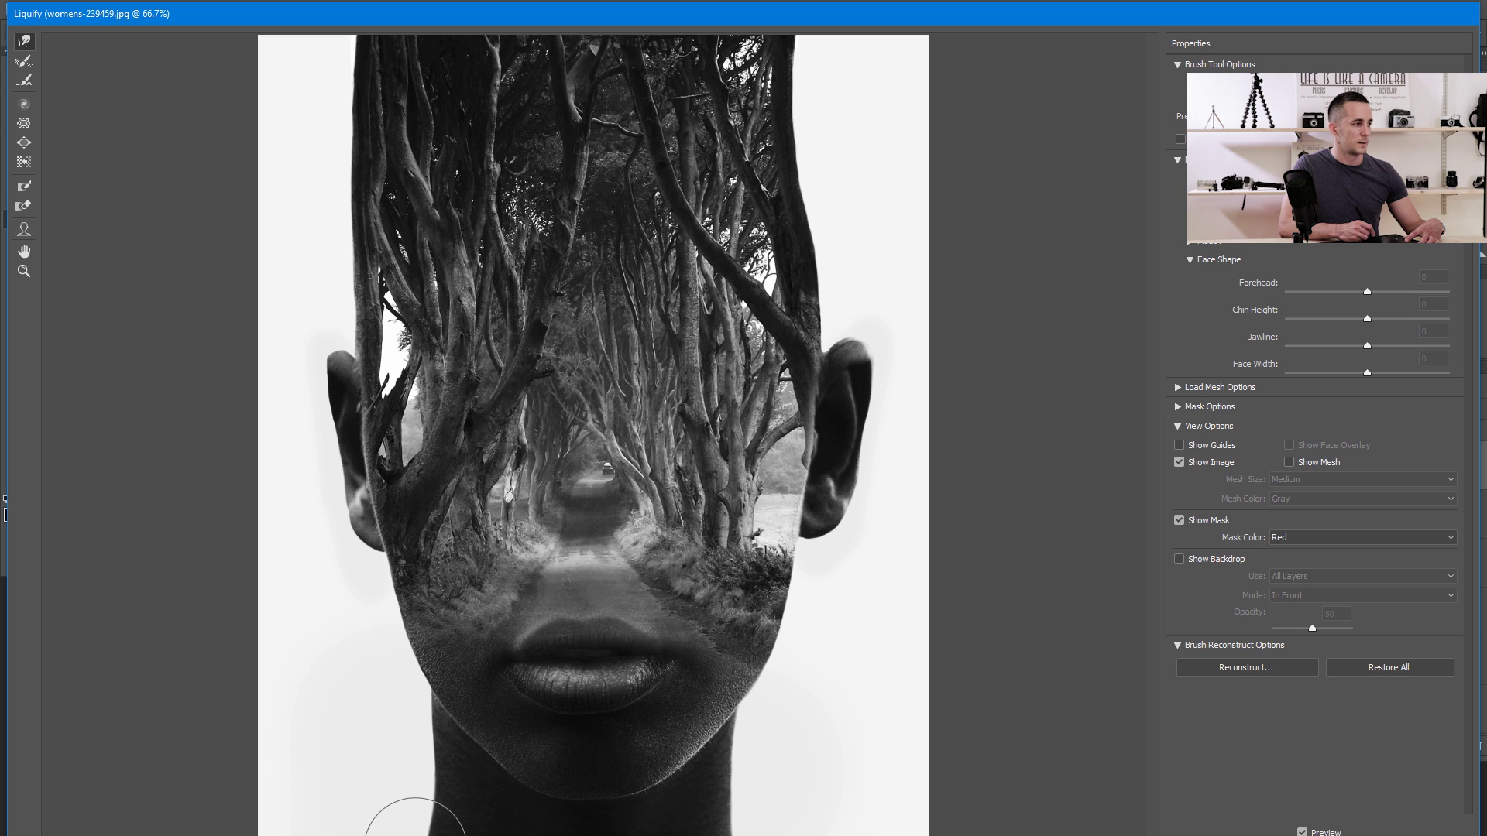
pyautogui.press('[')
pyautogui.moveTo(425, 718); pyautogui.dragTo(429, 735)
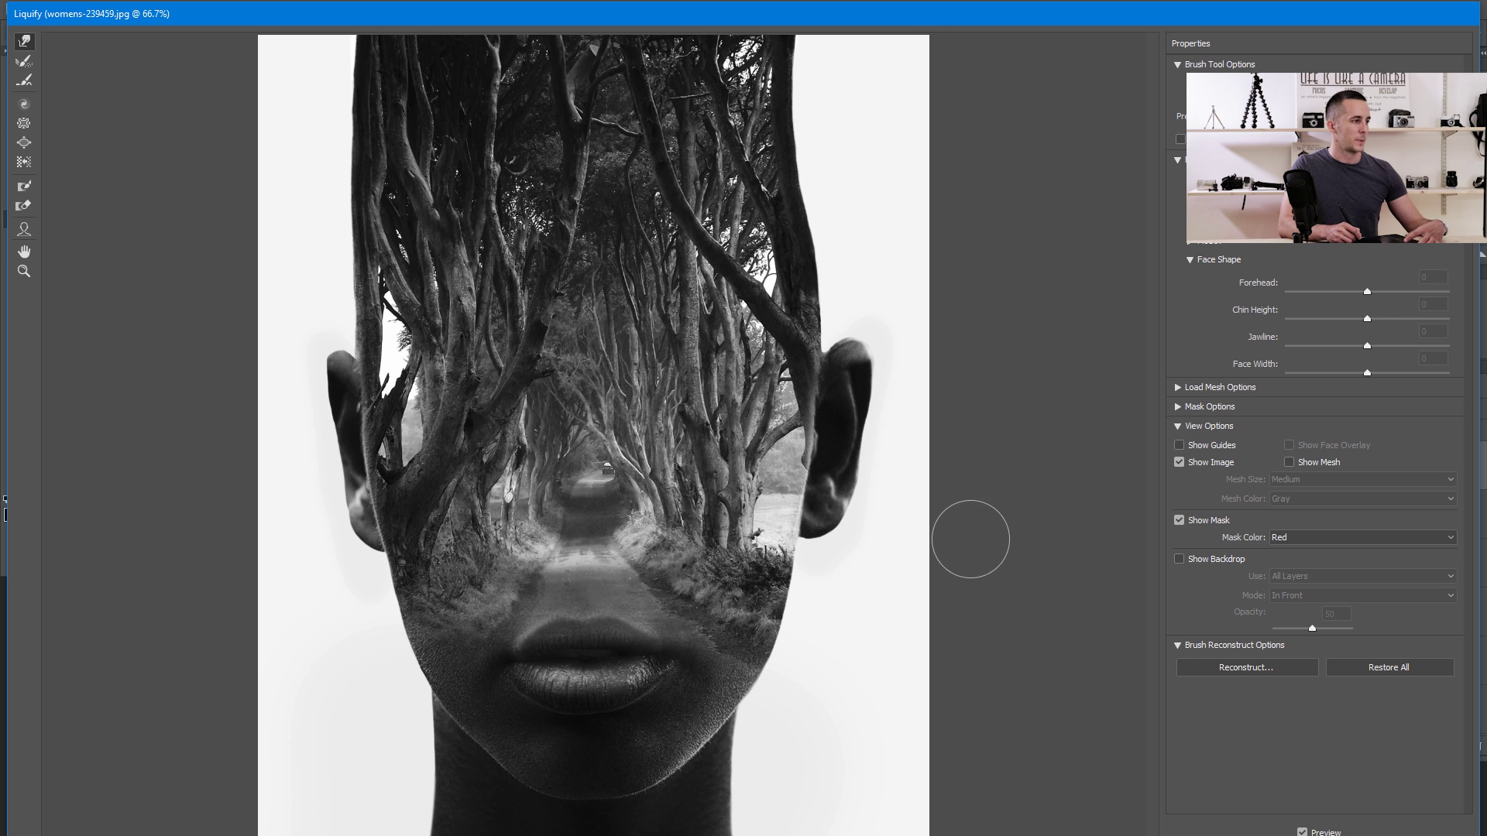
pyautogui.press('Return')
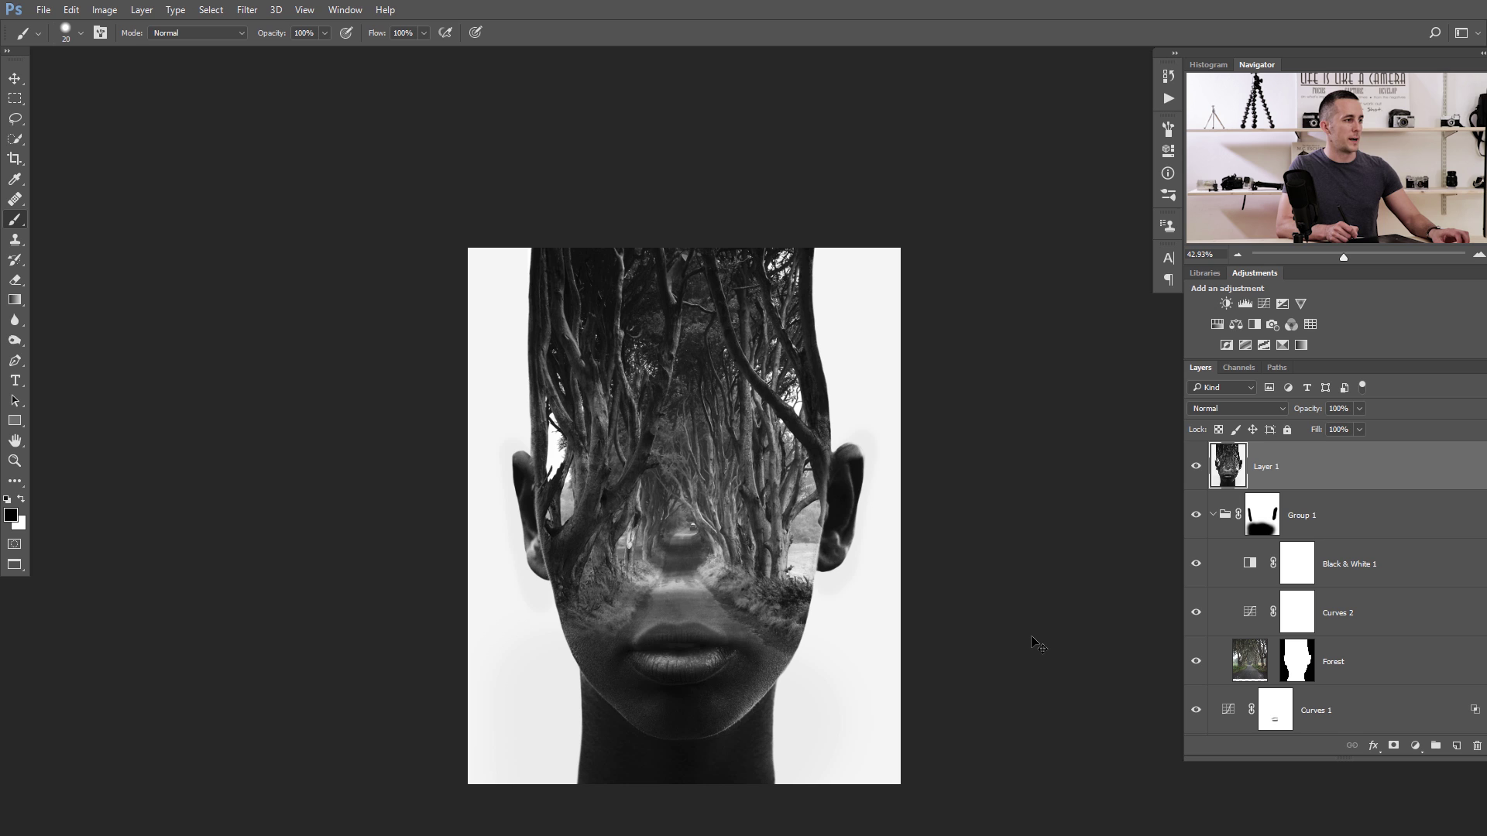
# Step: Compare the portrait before and after the Liquify adjustment
pyautogui.hotkey('ctrl', 'z')
pyautogui.hotkey('ctrl', 'z')
pyautogui.hotkey('ctrl', 'z')
pyautogui.hotkey('ctrl', 'z')
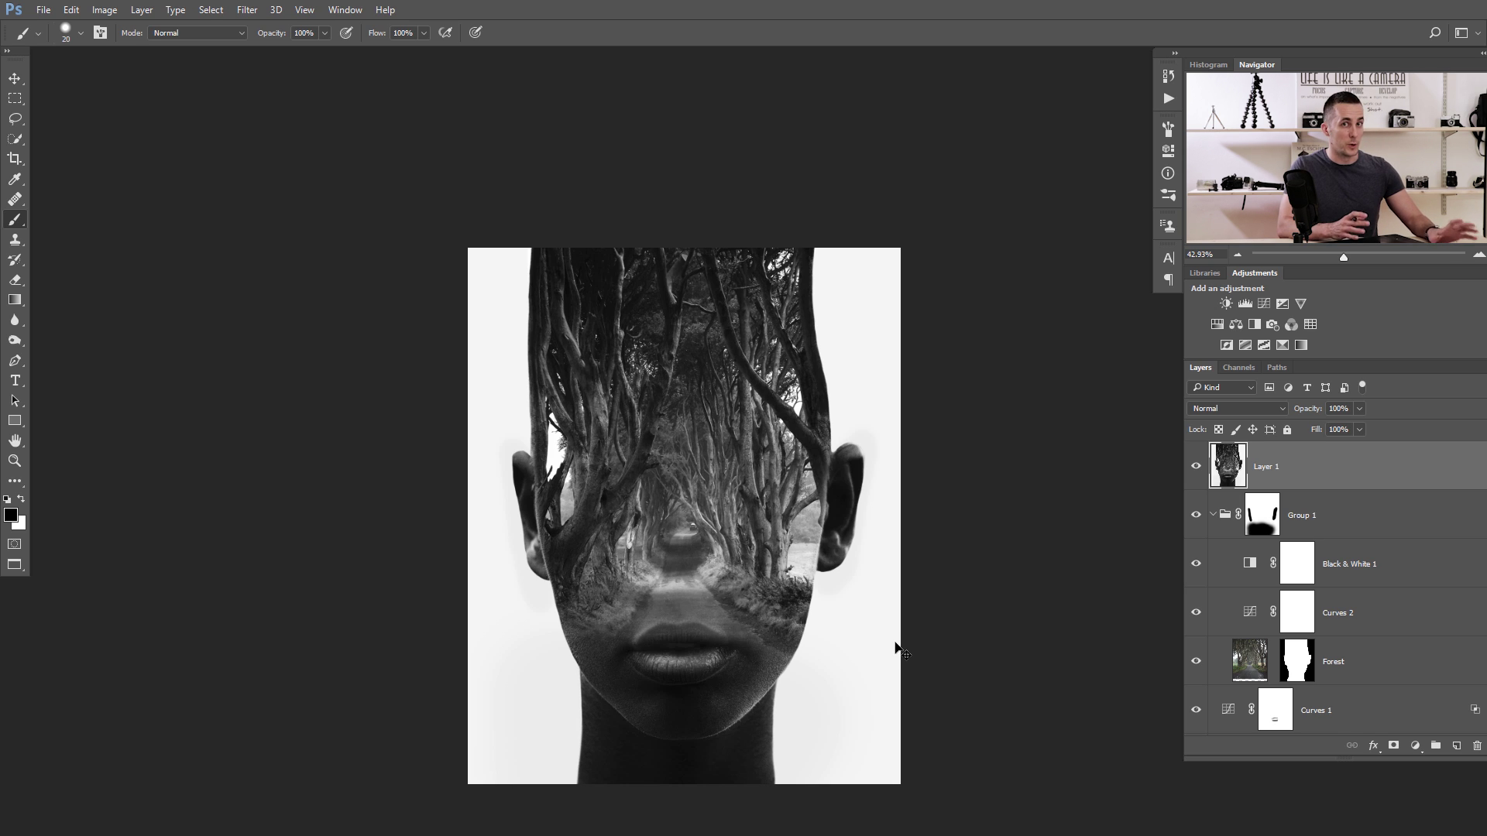
pyautogui.hotkey('ctrl', 'z')
pyautogui.hotkey('ctrl', 'z')
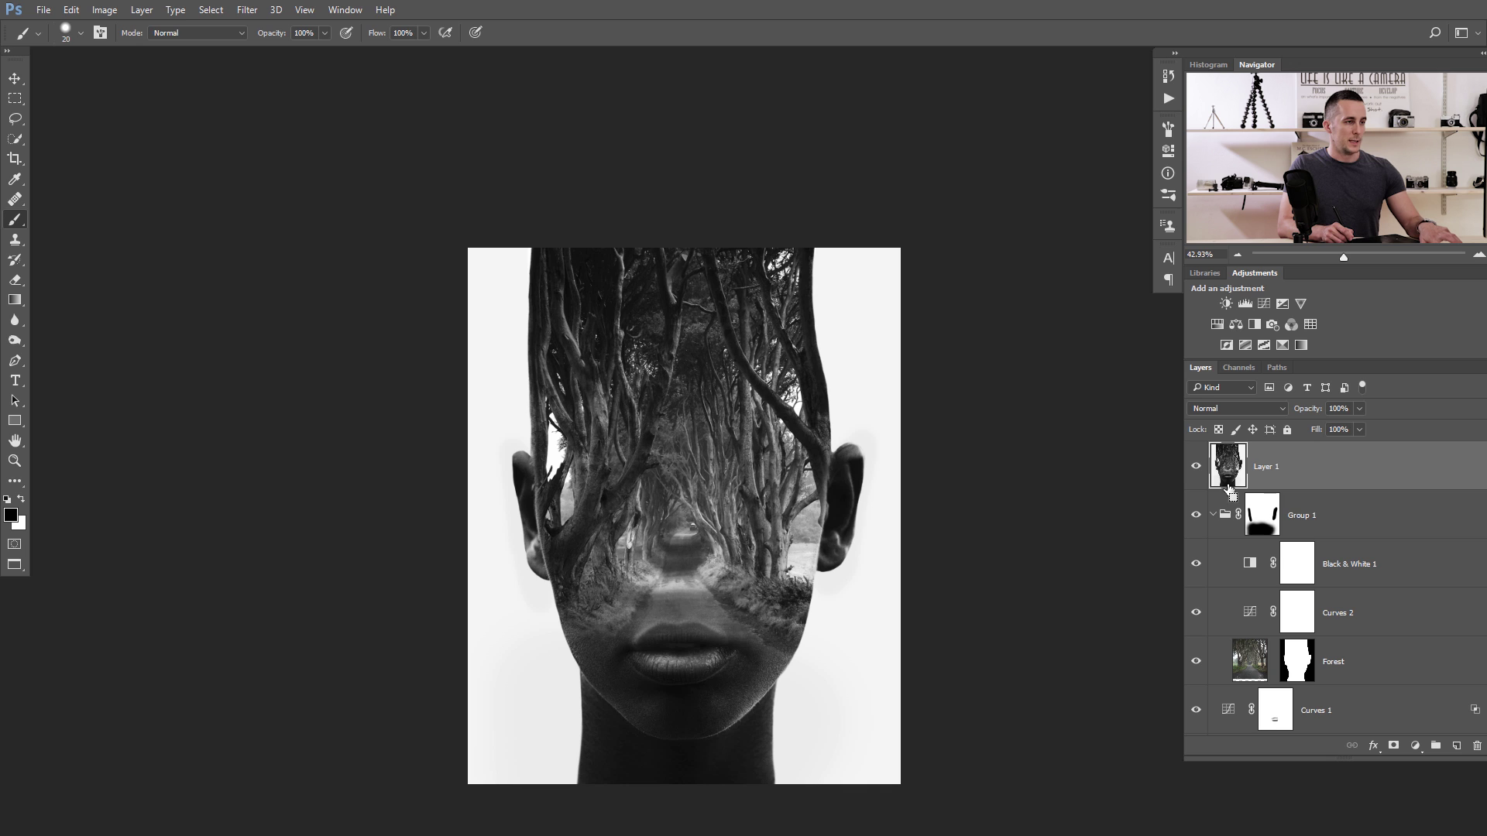
# Step: Duplicate Layer 1 and open the copy in the Camera Raw Filter
pyautogui.hotkey('ctrl', 'j')
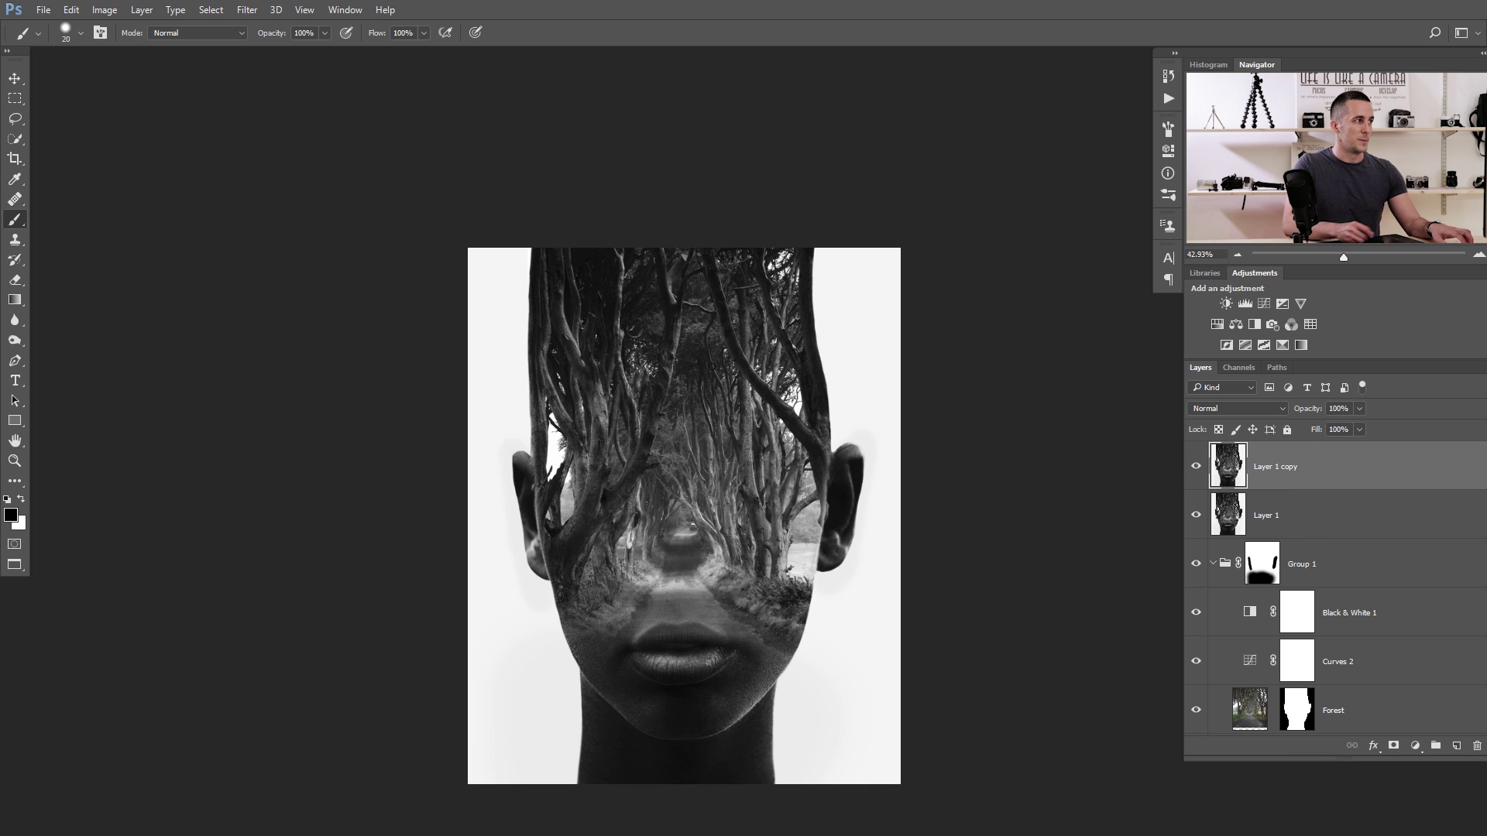
pyautogui.click(248, 10)
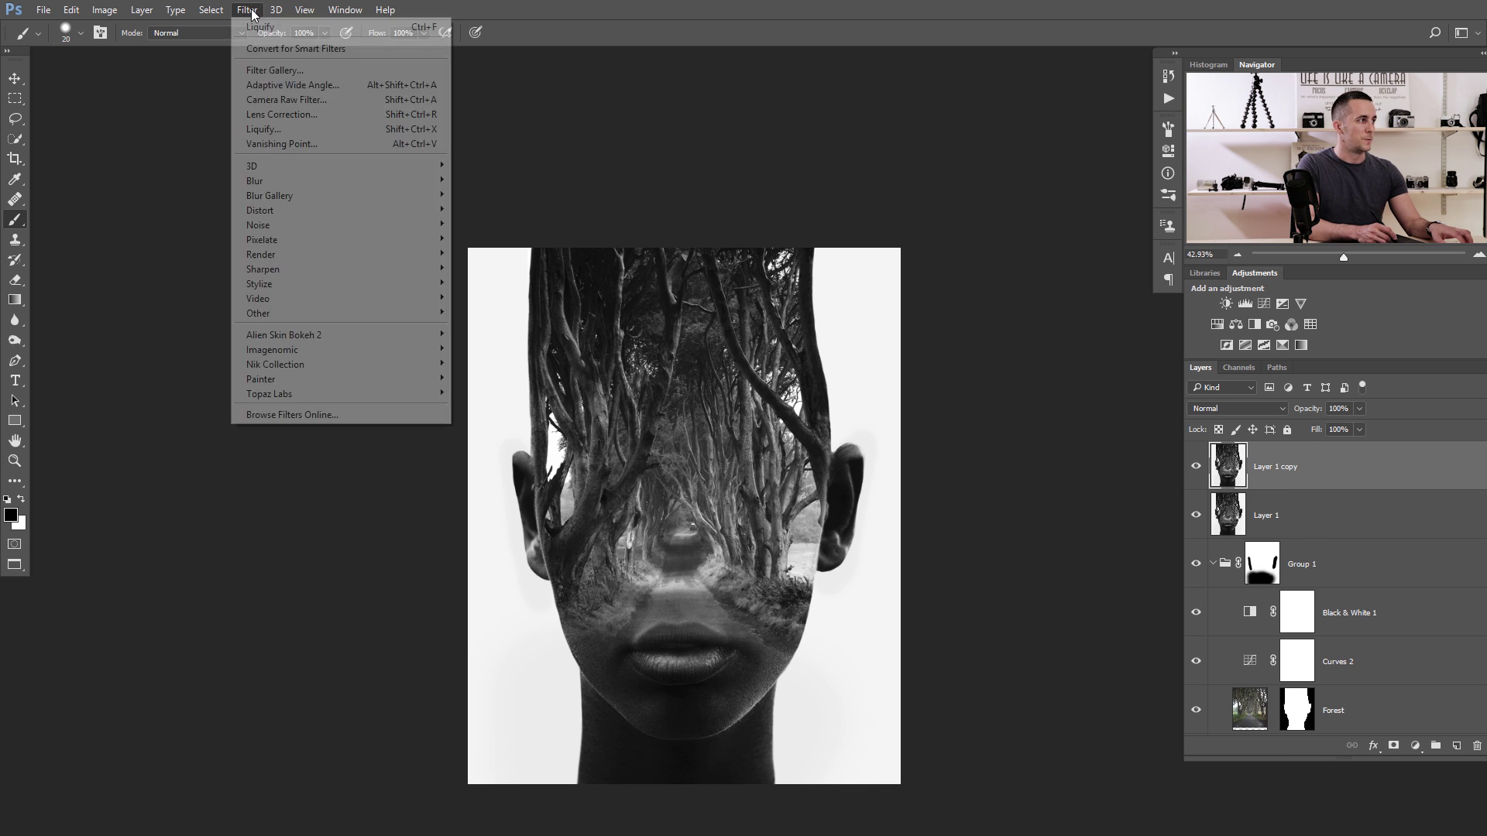
pyautogui.click(302, 106)
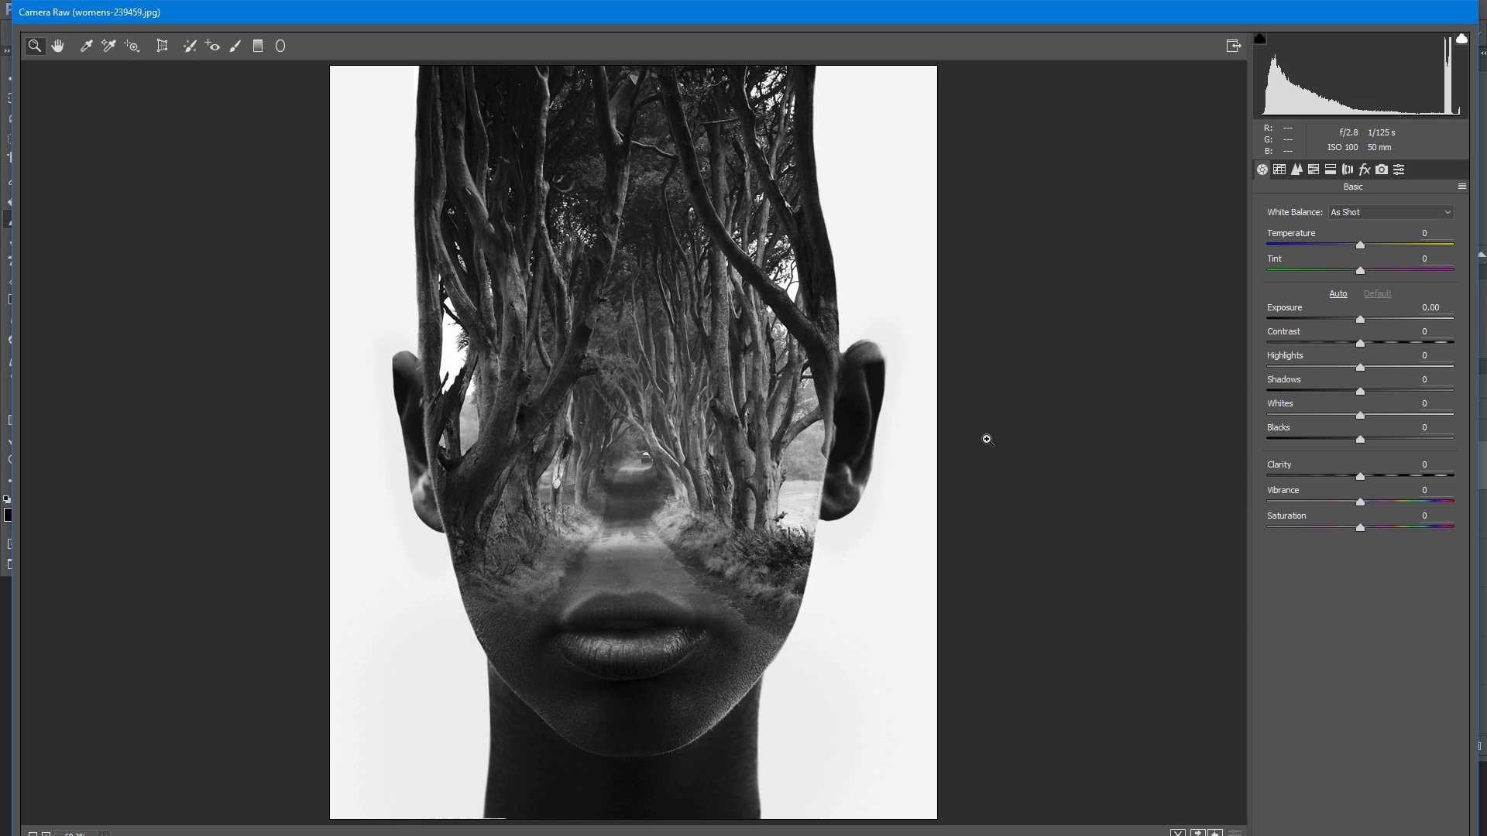
# Step: Set the basic tones to Contrast +10, Highlights +42, Shadows +28 and Blacks -44
pyautogui.moveTo(1358, 343); pyautogui.dragTo(1370, 345)
pyautogui.moveTo(1363, 345); pyautogui.dragTo(1401, 374)
pyautogui.moveTo(1336, 446); pyautogui.dragTo(1345, 443)
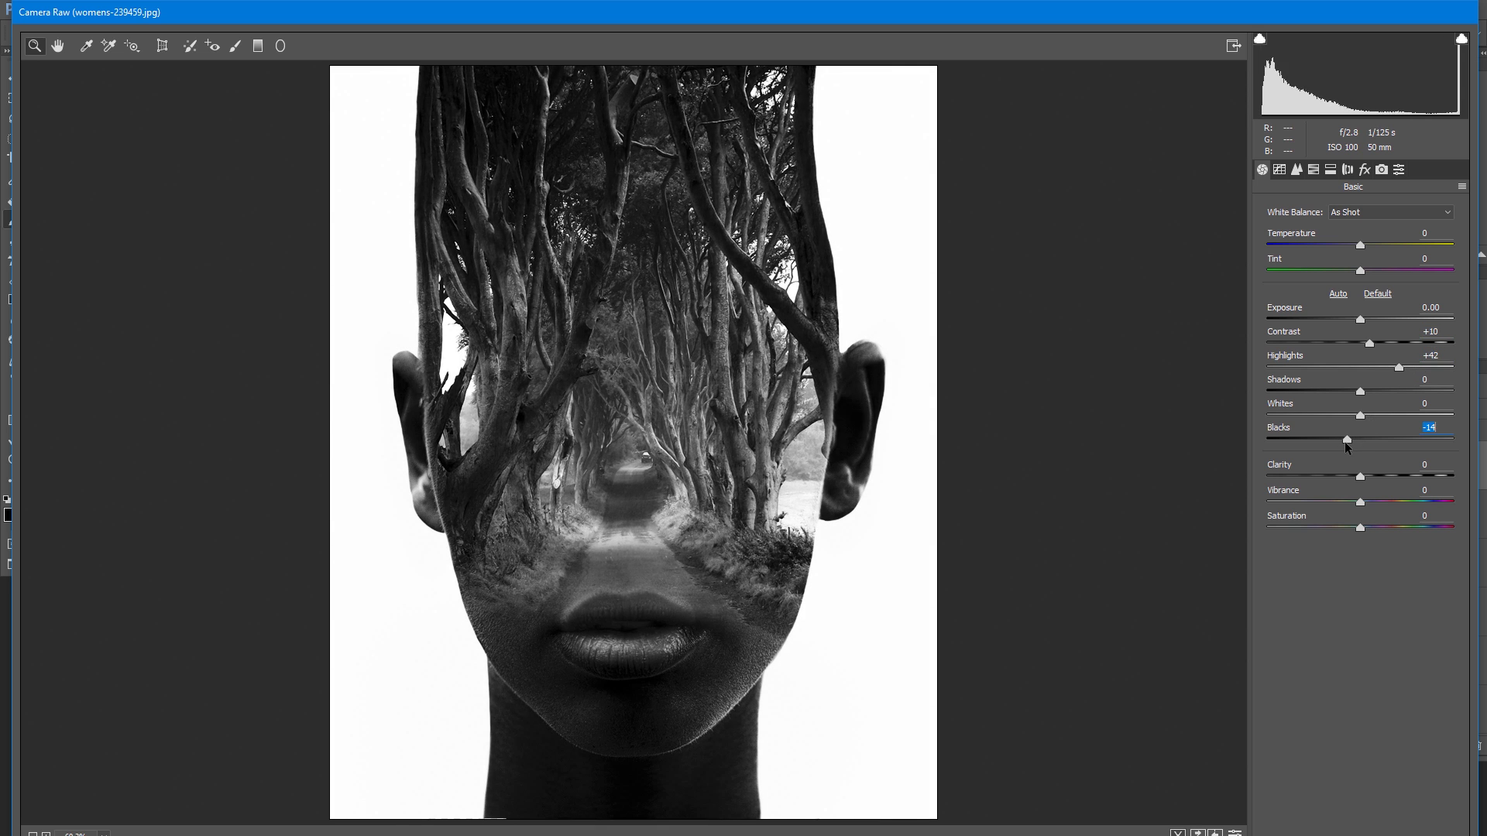
pyautogui.moveTo(1364, 390); pyautogui.dragTo(1387, 391)
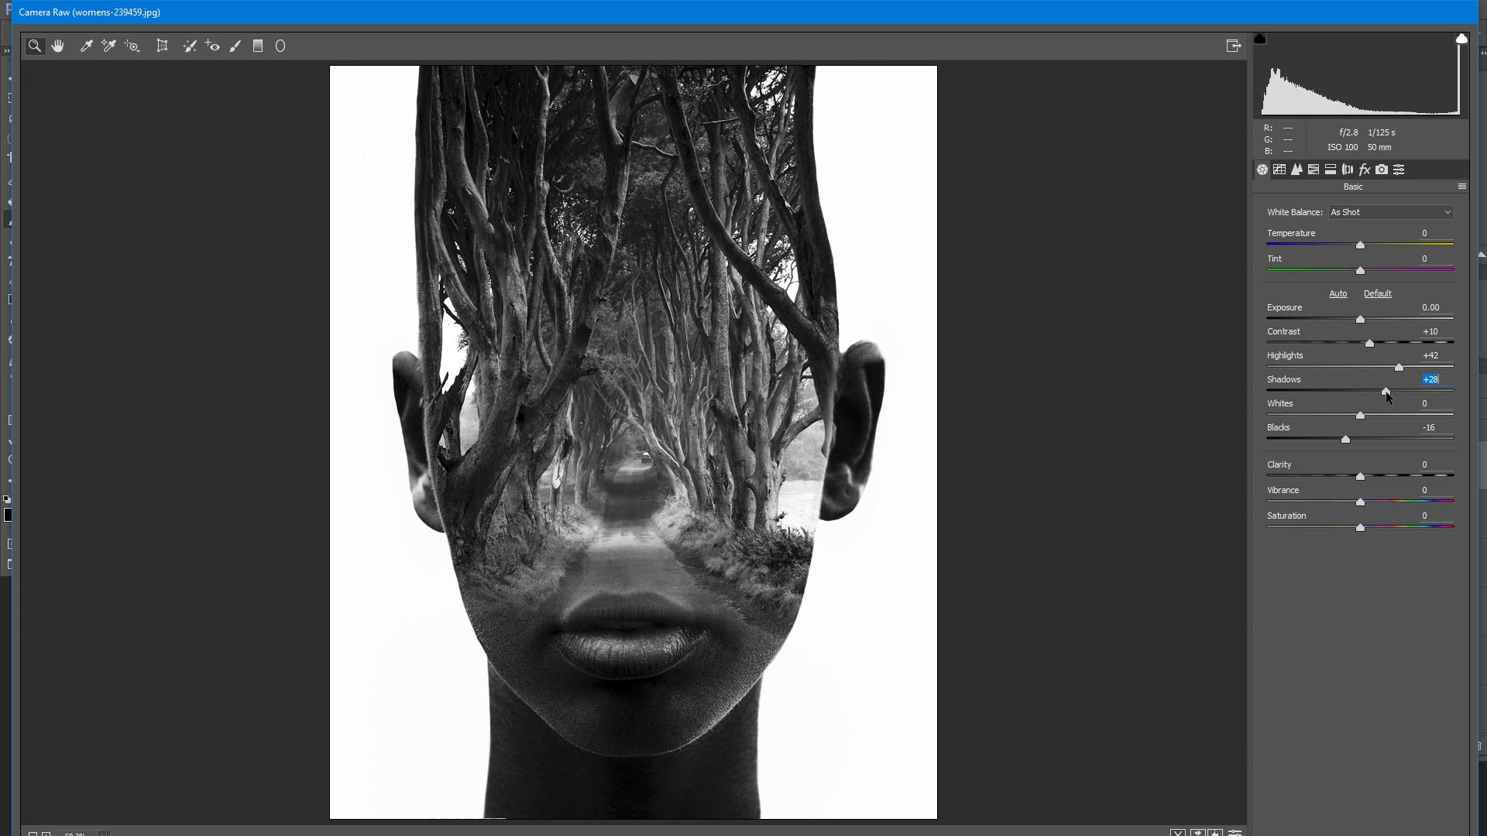
pyautogui.moveTo(1348, 438); pyautogui.dragTo(1340, 443)
pyautogui.moveTo(1331, 441); pyautogui.dragTo(1318, 448)
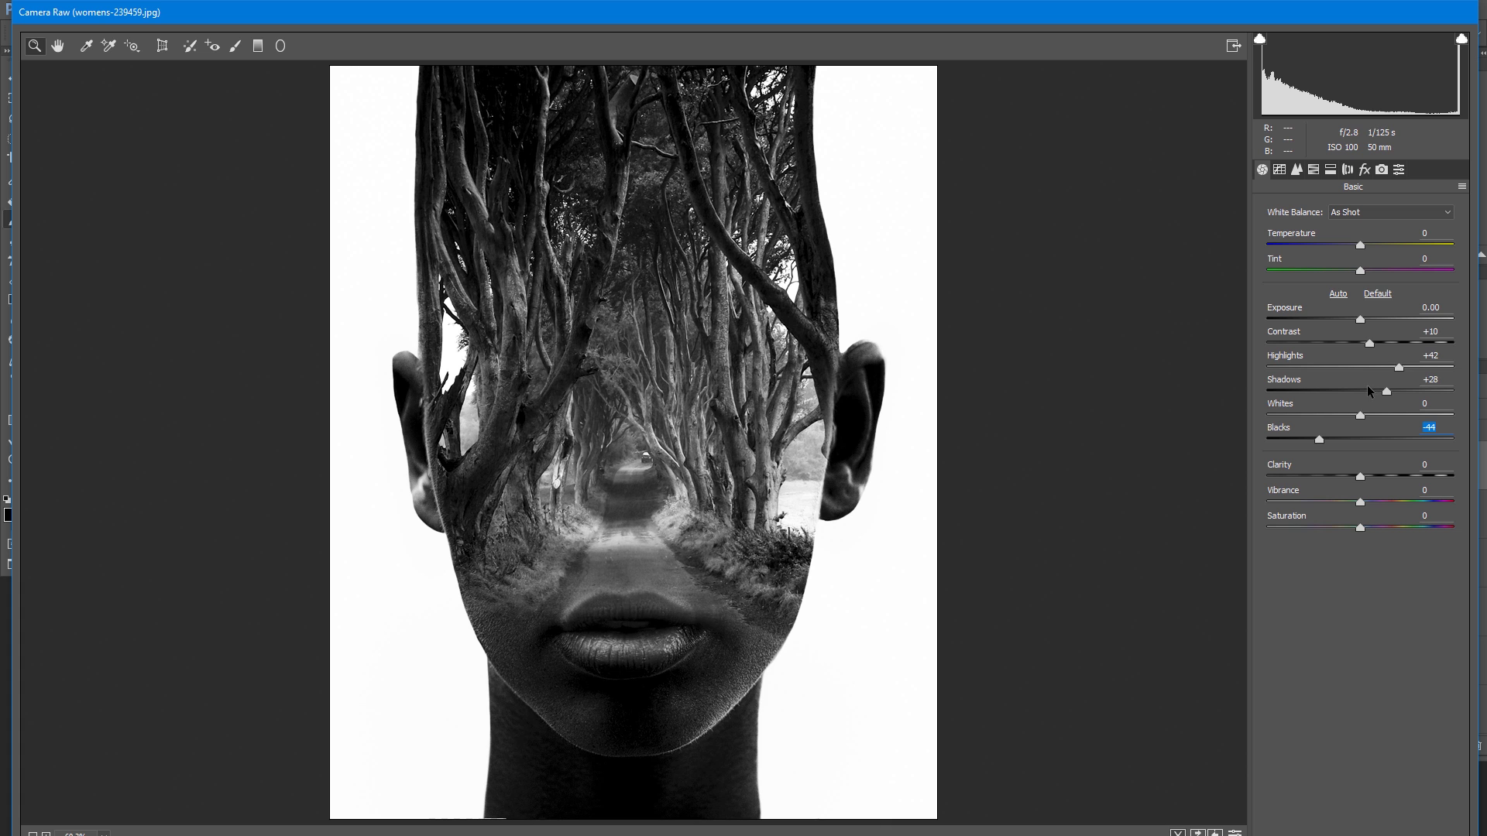
# Step: Compare the preview before and after the tonal changes and set Clarity to +13
pyautogui.press('p')
pyautogui.press('p')
pyautogui.press('p')
pyautogui.press('p')
pyautogui.moveTo(1359, 477)
pyautogui.mouseDown()
pyautogui.moveTo(1419, 477)
pyautogui.moveTo(1369, 481)
pyautogui.mouseUp()
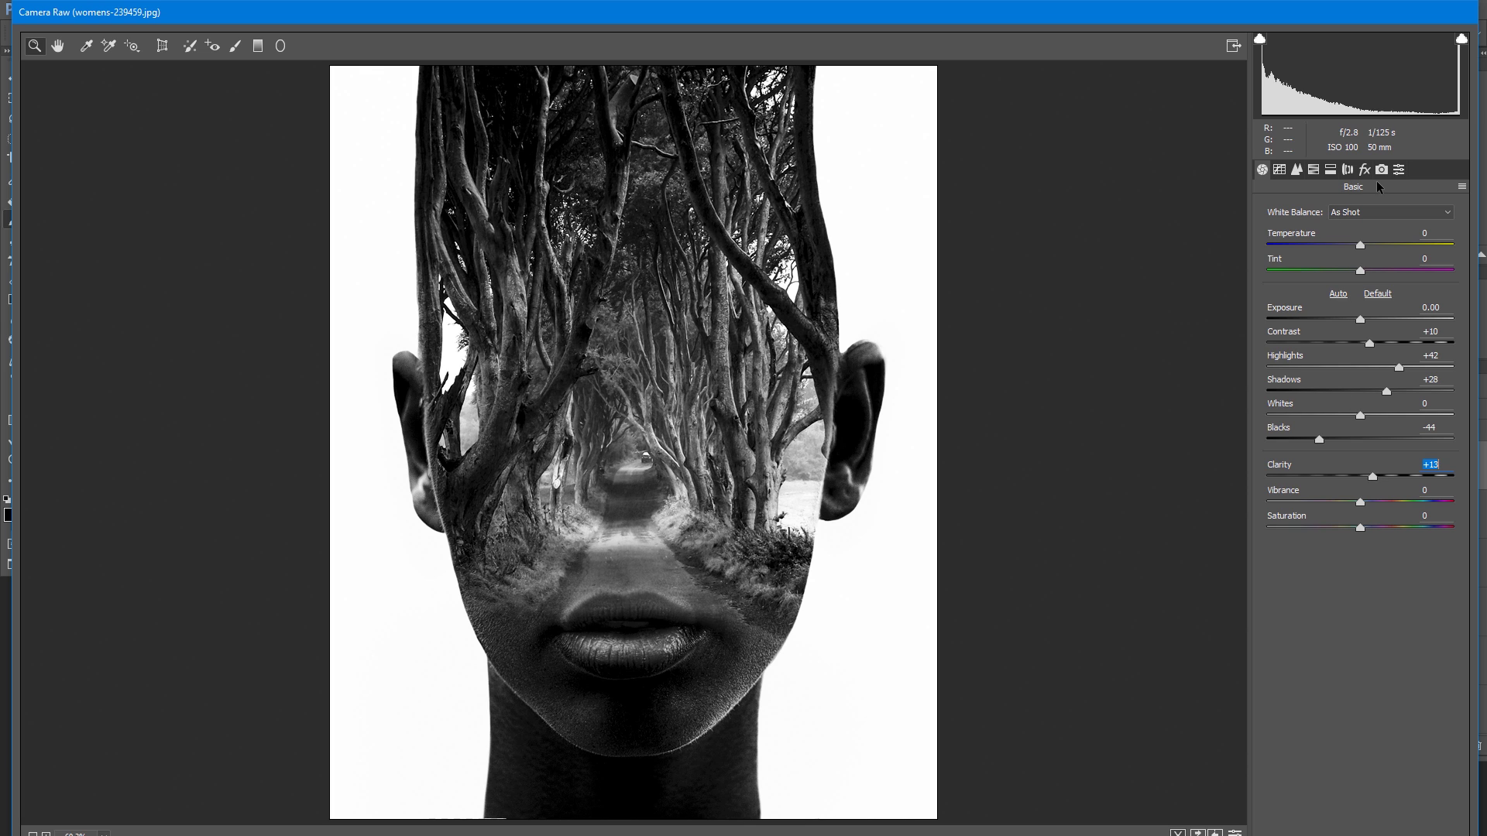
# Step: Sharpen the image with a Radius of 0.8 and an Amount just under 113
pyautogui.click(1297, 169)
pyautogui.moveTo(1268, 234); pyautogui.dragTo(1430, 250)
pyautogui.moveTo(1304, 259)
pyautogui.mouseDown()
pyautogui.moveTo(1265, 262)
pyautogui.moveTo(1290, 265)
pyautogui.mouseUp()
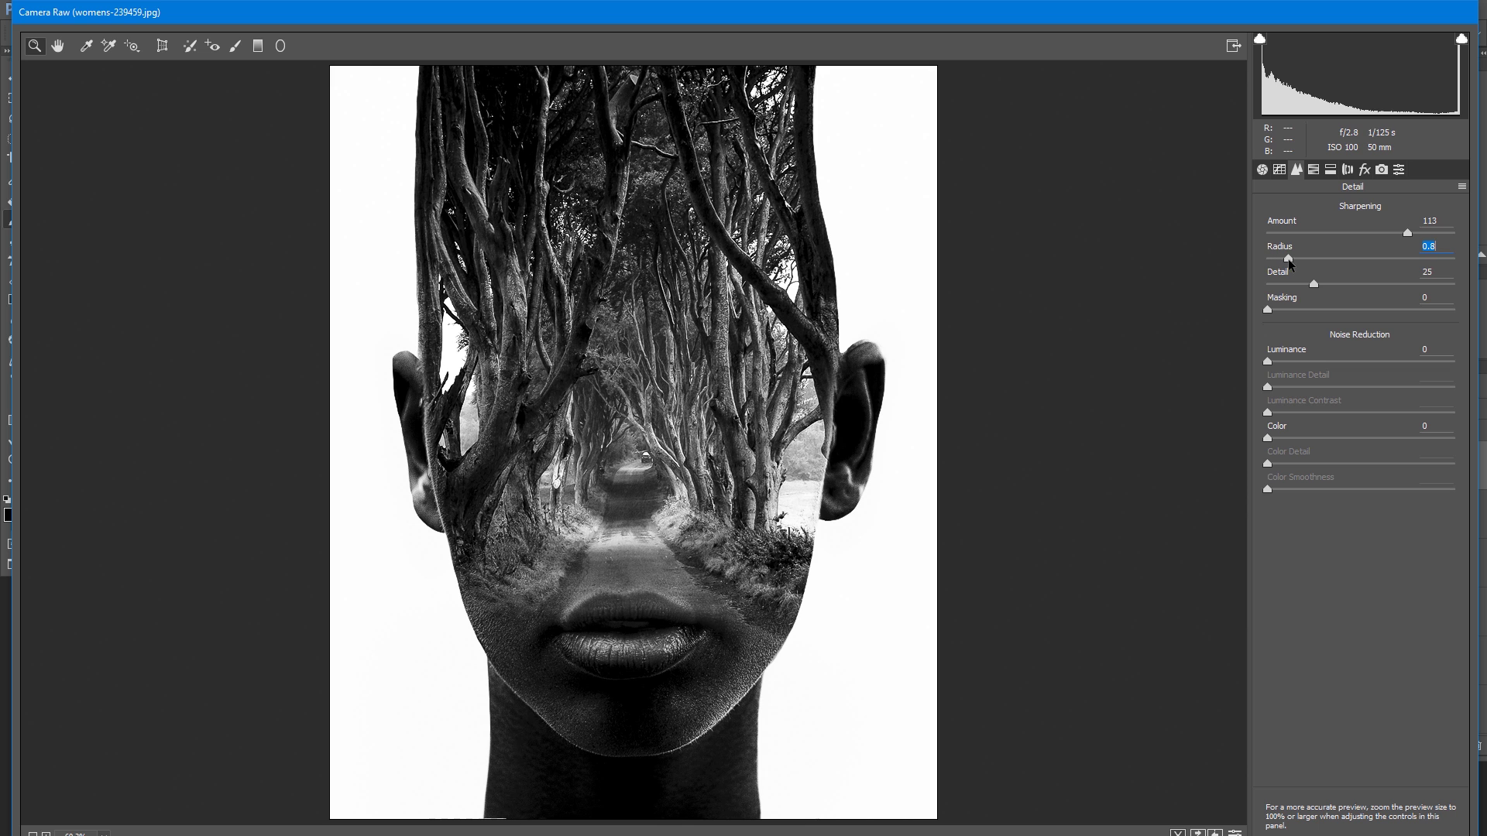
pyautogui.moveTo(1408, 234)
pyautogui.mouseDown()
pyautogui.moveTo(1388, 238)
pyautogui.moveTo(1404, 242)
pyautogui.mouseUp()
# Step: Try split toning with Highlights hue 54 and saturation 37, and Shadows hue 221 and saturation 33
pyautogui.click(1330, 171)
pyautogui.moveTo(1269, 231); pyautogui.dragTo(1298, 240)
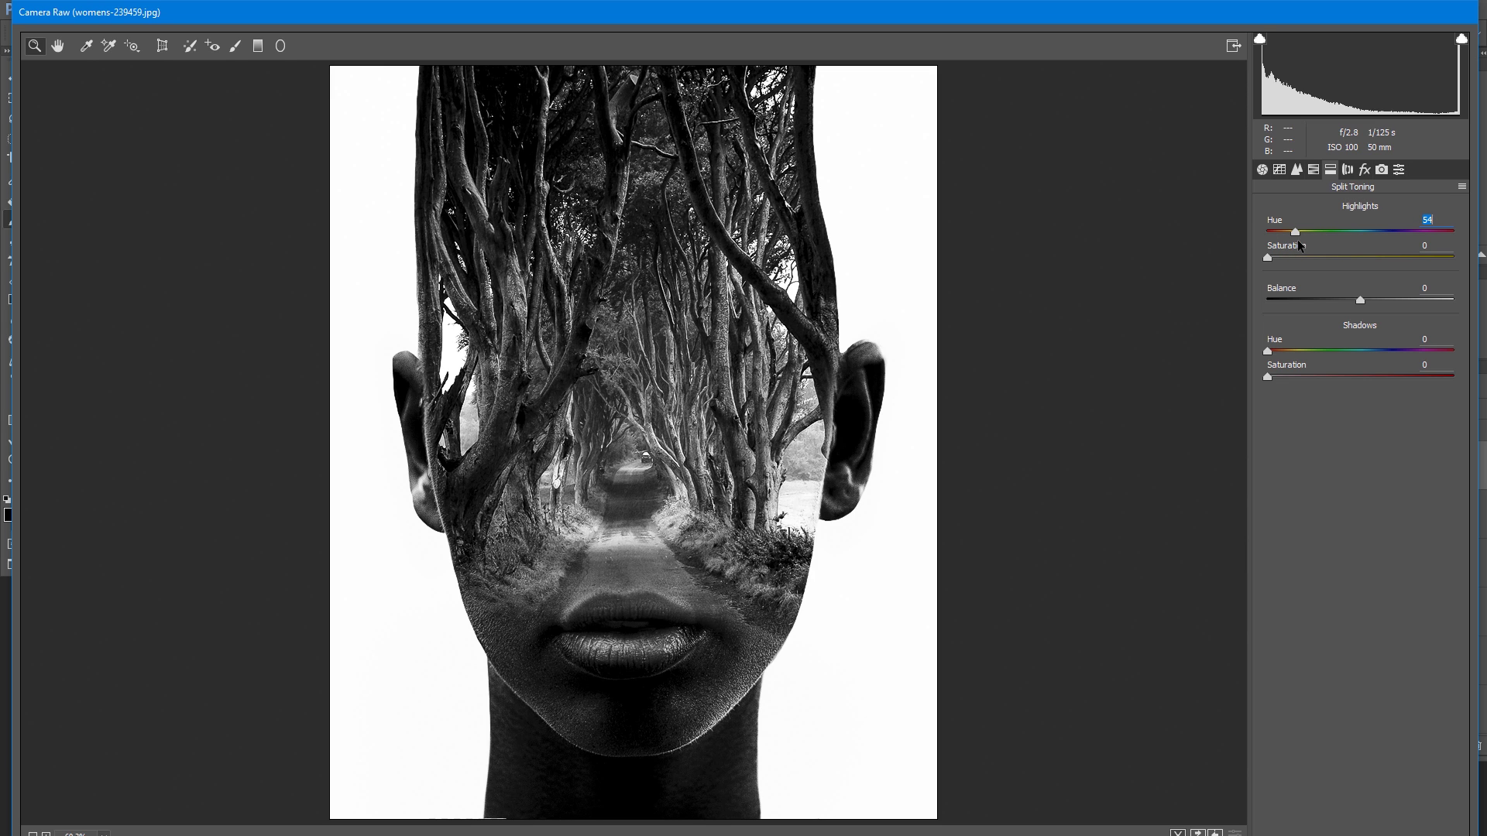
pyautogui.moveTo(1295, 240); pyautogui.dragTo(1350, 266)
pyautogui.click(1379, 352)
pyautogui.moveTo(1281, 378); pyautogui.dragTo(1331, 379)
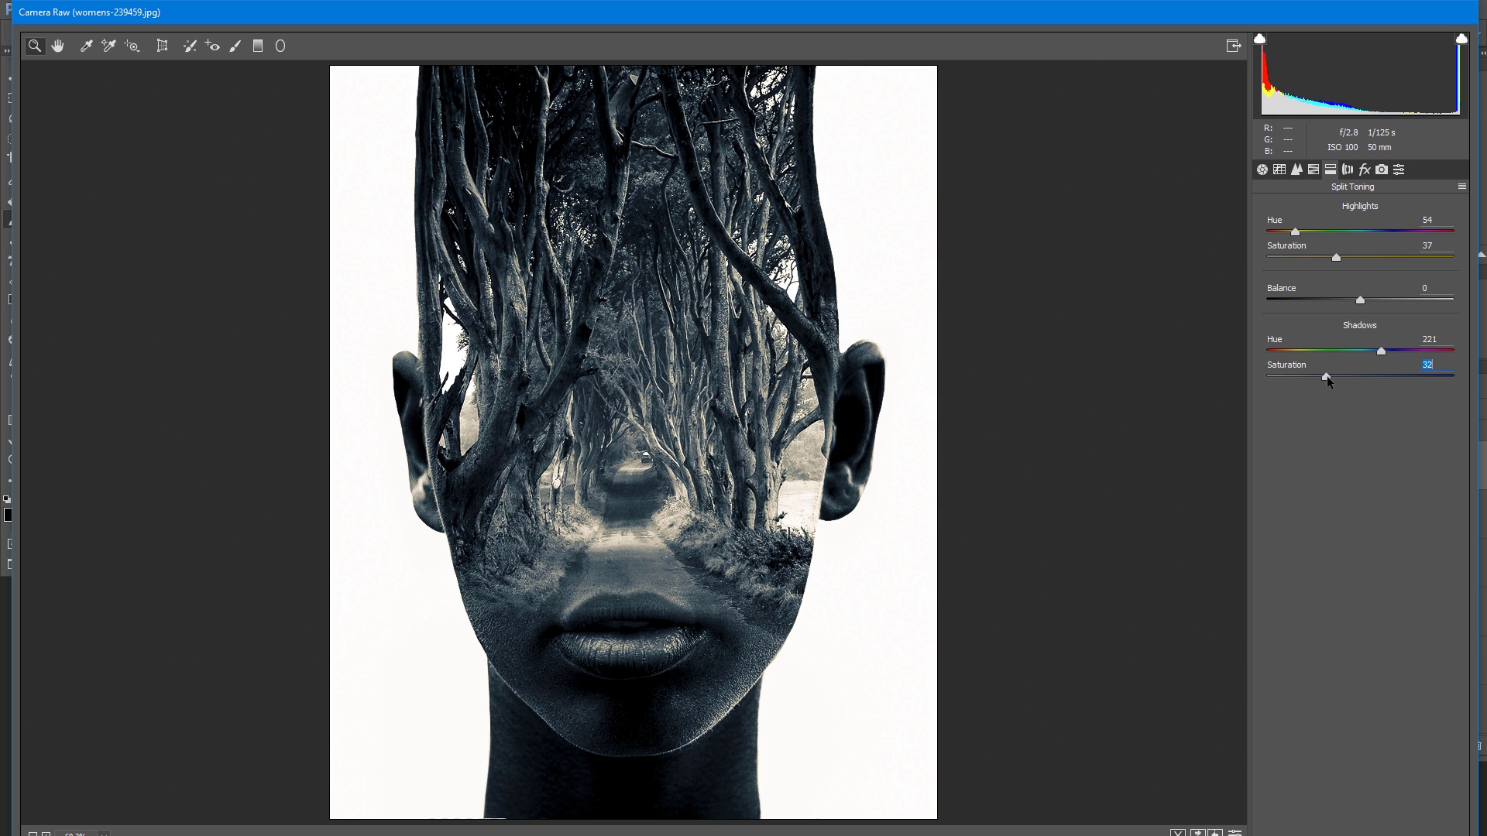
# Step: Try a teal and violet split tone with Highlights hue 170 and Shadows hue 249, and reset both saturations to 0
pyautogui.moveTo(1295, 233); pyautogui.dragTo(1355, 240)
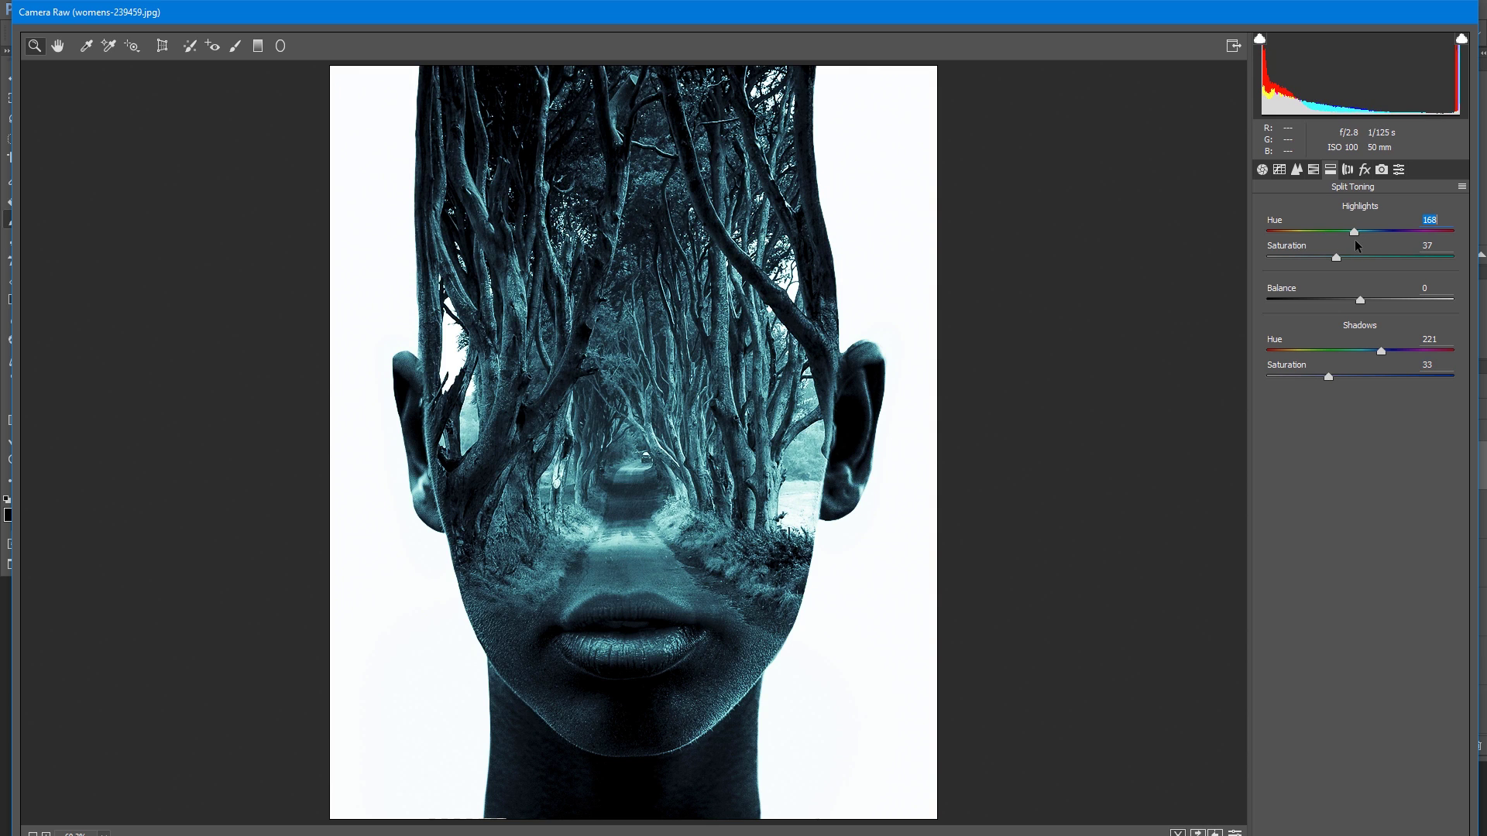
pyautogui.moveTo(1381, 351); pyautogui.dragTo(1396, 351)
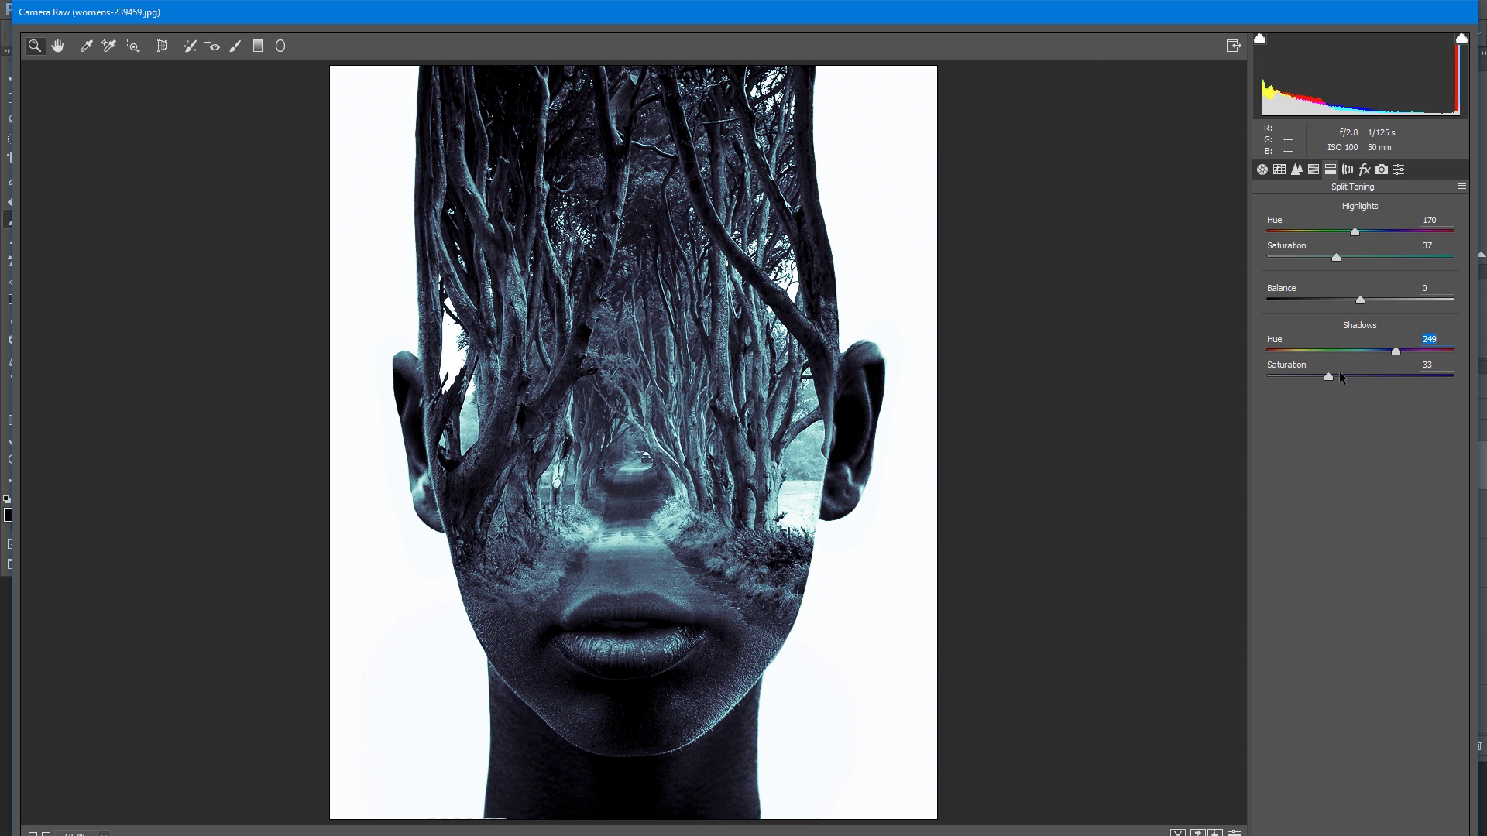
pyautogui.moveTo(1336, 257); pyautogui.dragTo(1316, 260)
pyautogui.moveTo(1320, 384)
pyautogui.mouseDown()
pyautogui.moveTo(1294, 383)
pyautogui.moveTo(1315, 378)
pyautogui.mouseUp()
pyautogui.moveTo(1395, 352); pyautogui.dragTo(1277, 362)
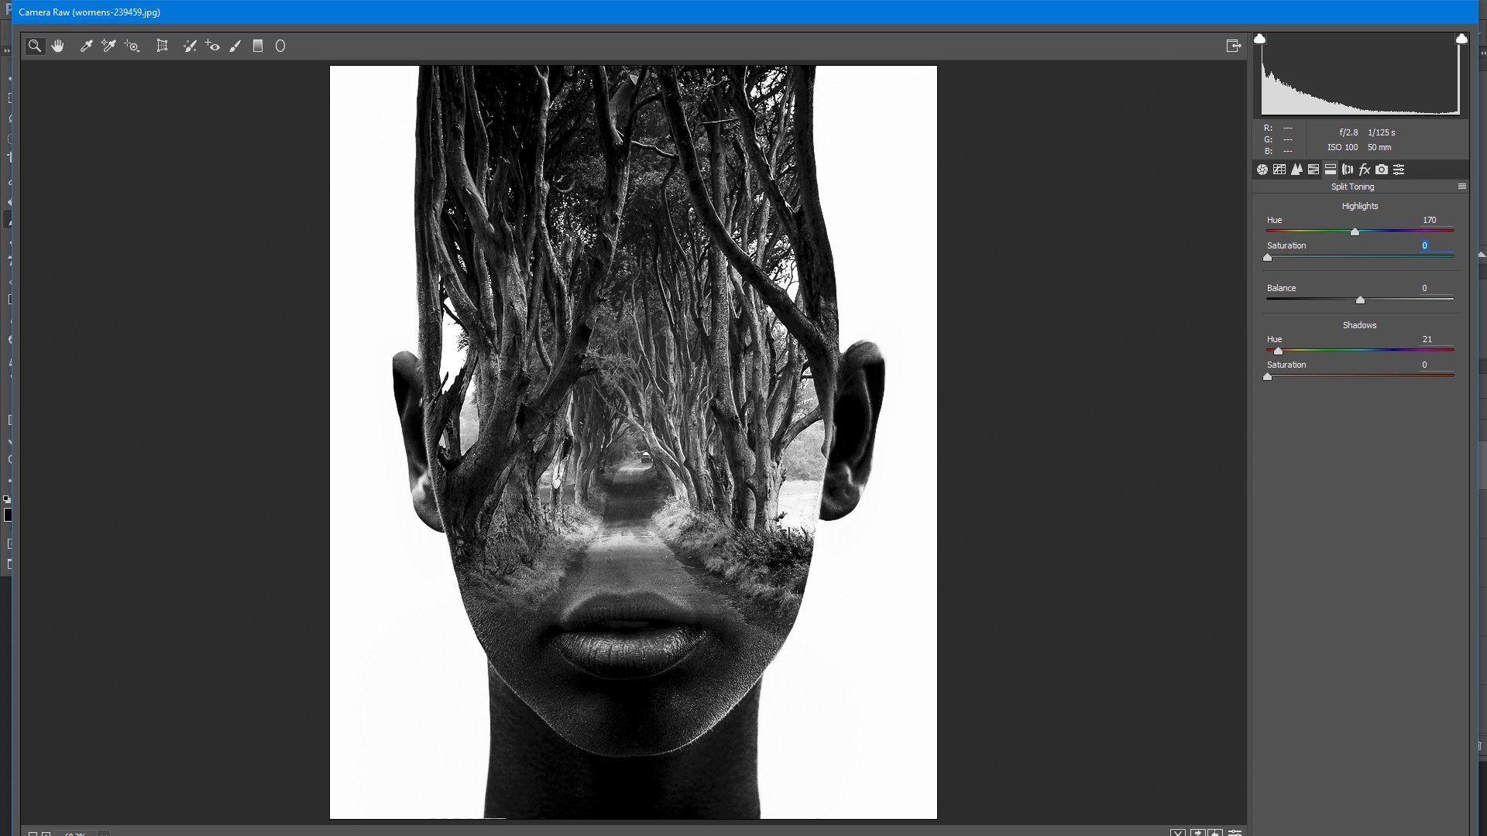
# Step: Apply the Camera Raw adjustments and toggle Layer 1 copy to compare before and after
pyautogui.press('Escape')
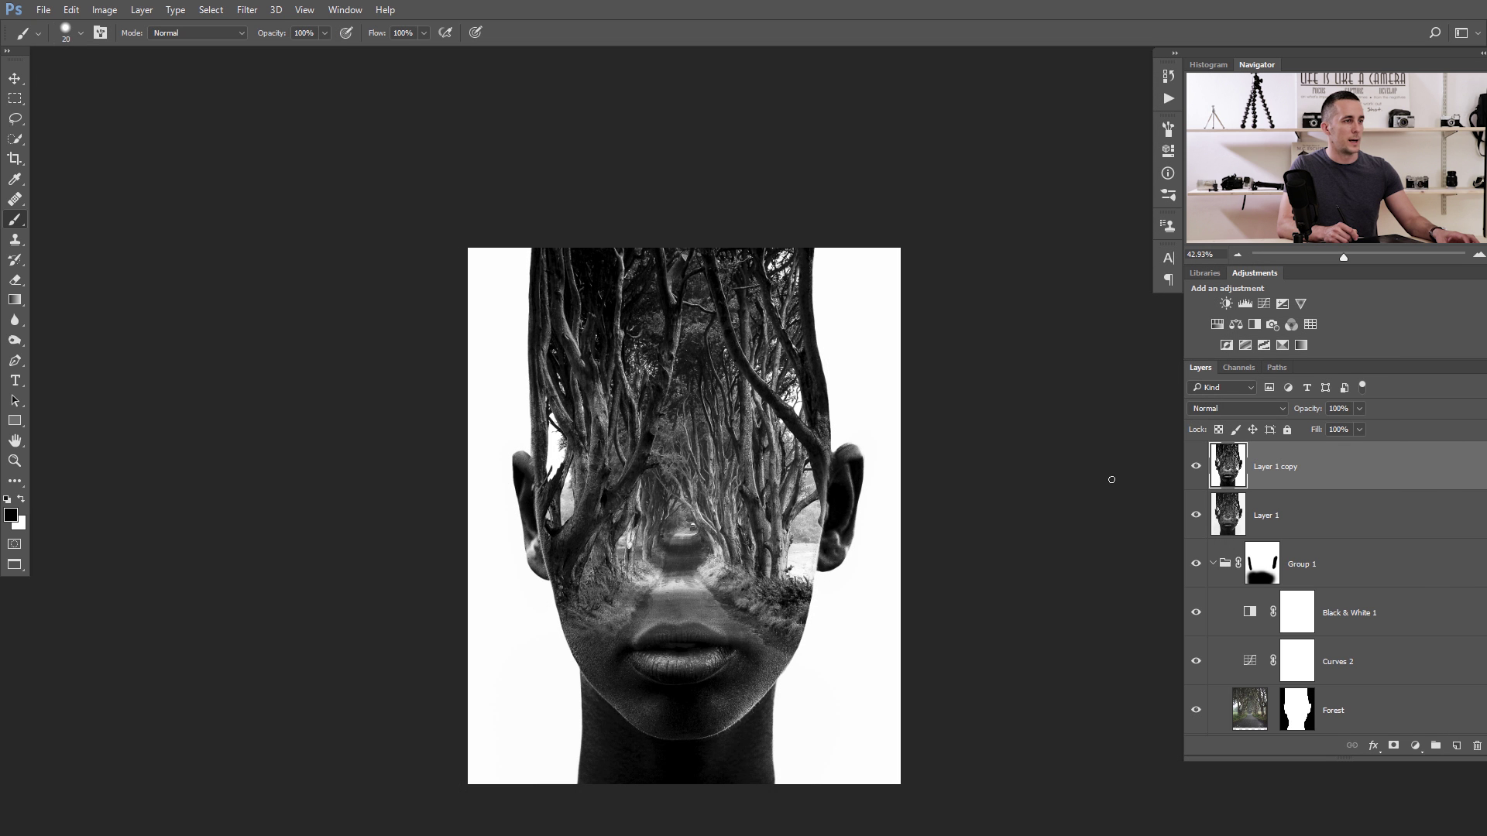
pyautogui.click(1199, 468)
pyautogui.click(1197, 470)
pyautogui.click(1196, 474)
pyautogui.click(1197, 473)
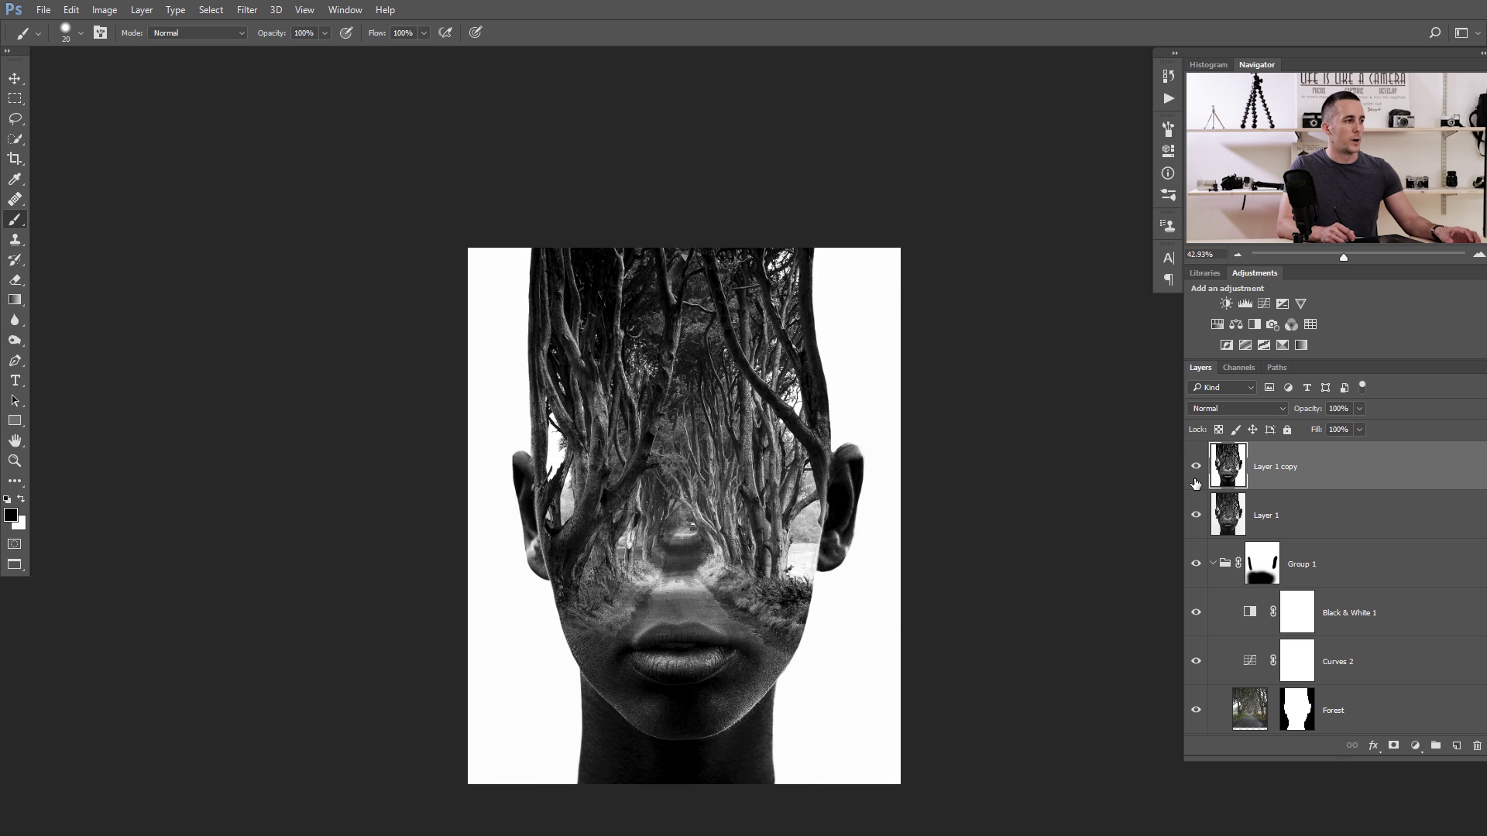
# Step: Add a brightening Curves adjustment above Layer 1 copy with a point at Input 91, Output 148, and invert its mask to black
pyautogui.click(1416, 746)
pyautogui.click(1386, 510)
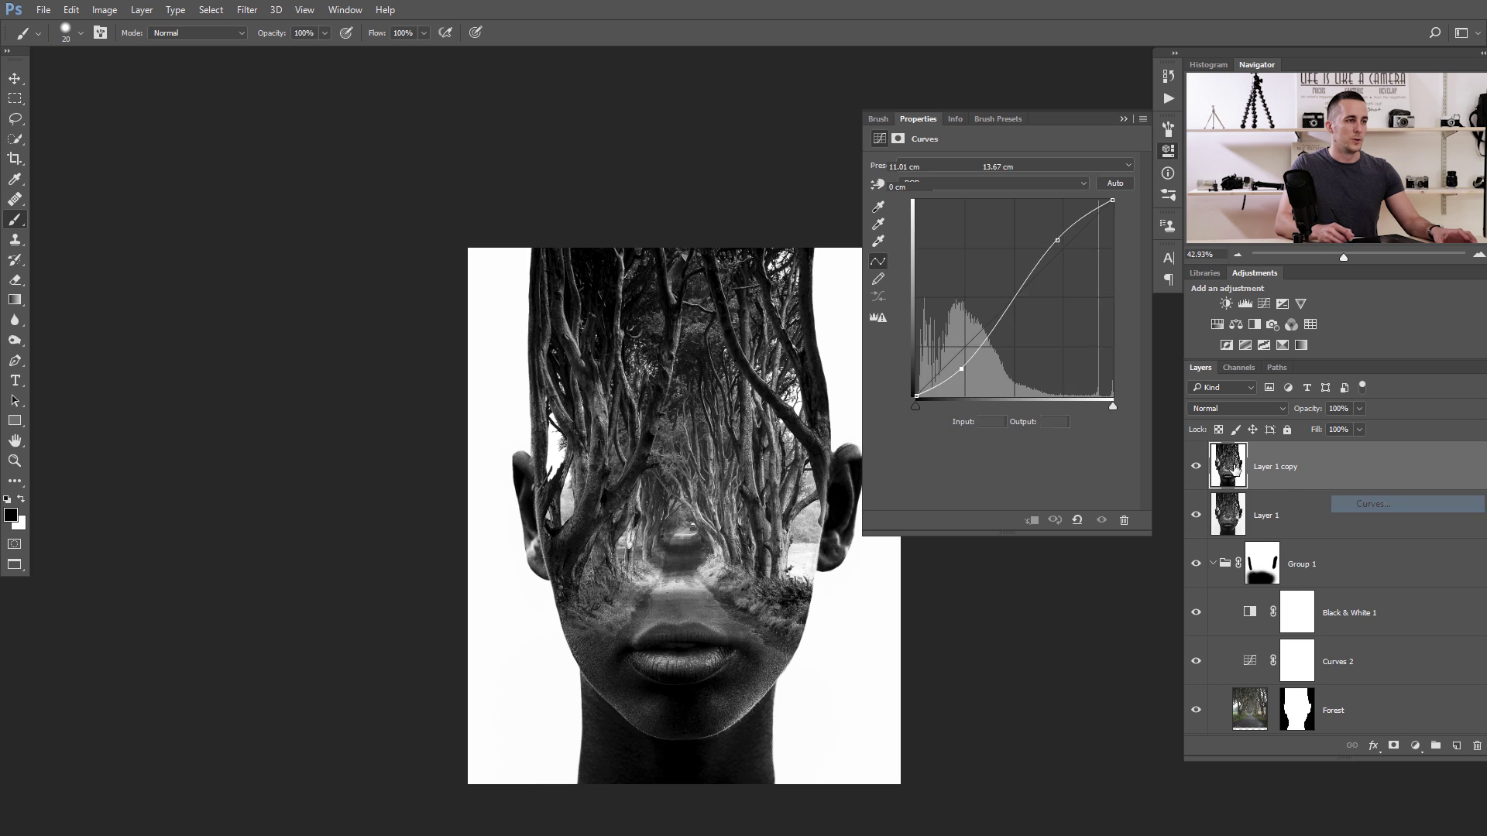
pyautogui.moveTo(989, 323); pyautogui.dragTo(986, 282)
pyautogui.hotkey('ctrl', 'i')
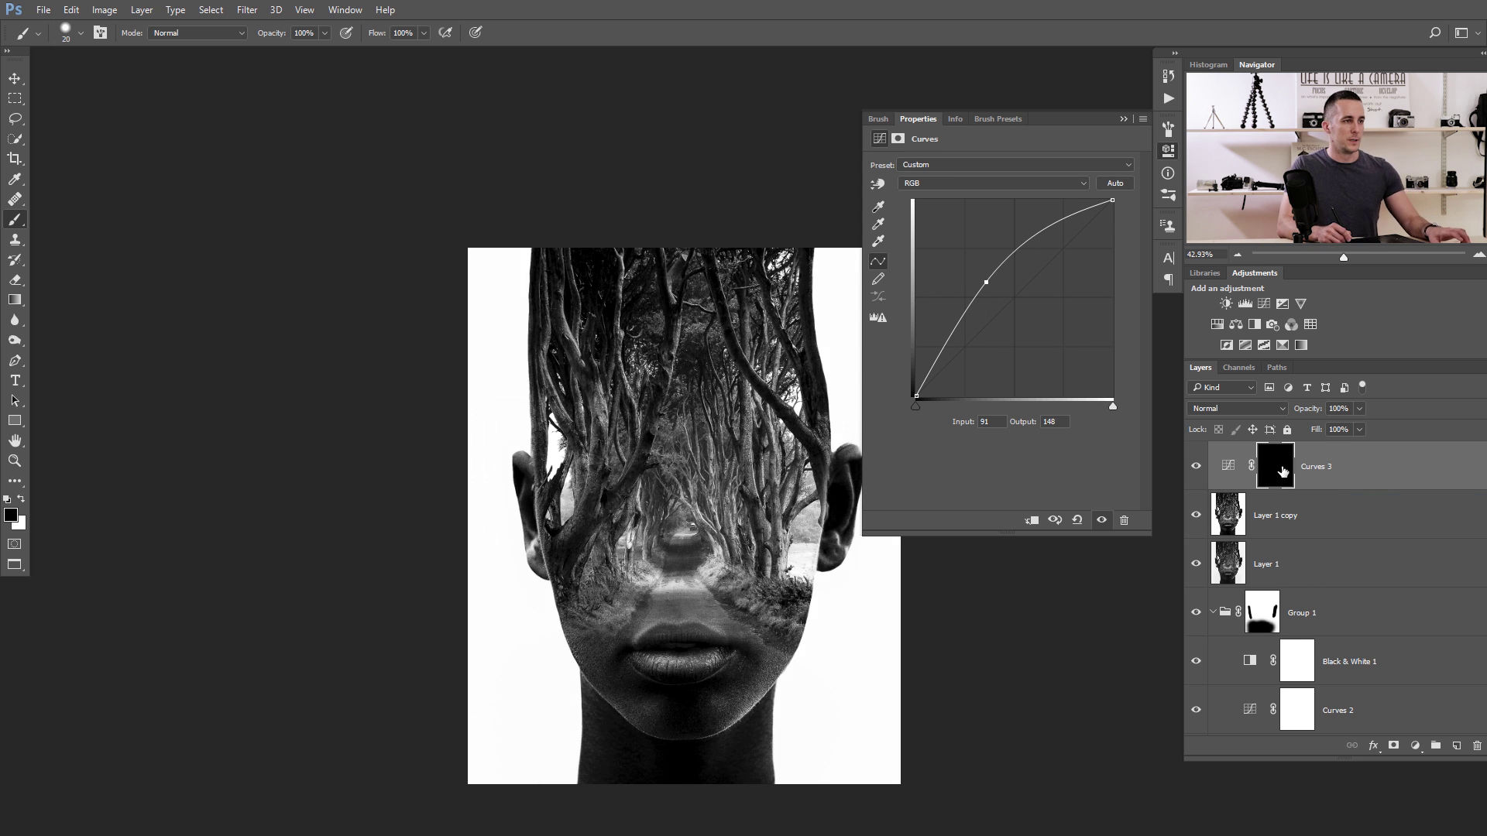
pyautogui.click(1286, 474)
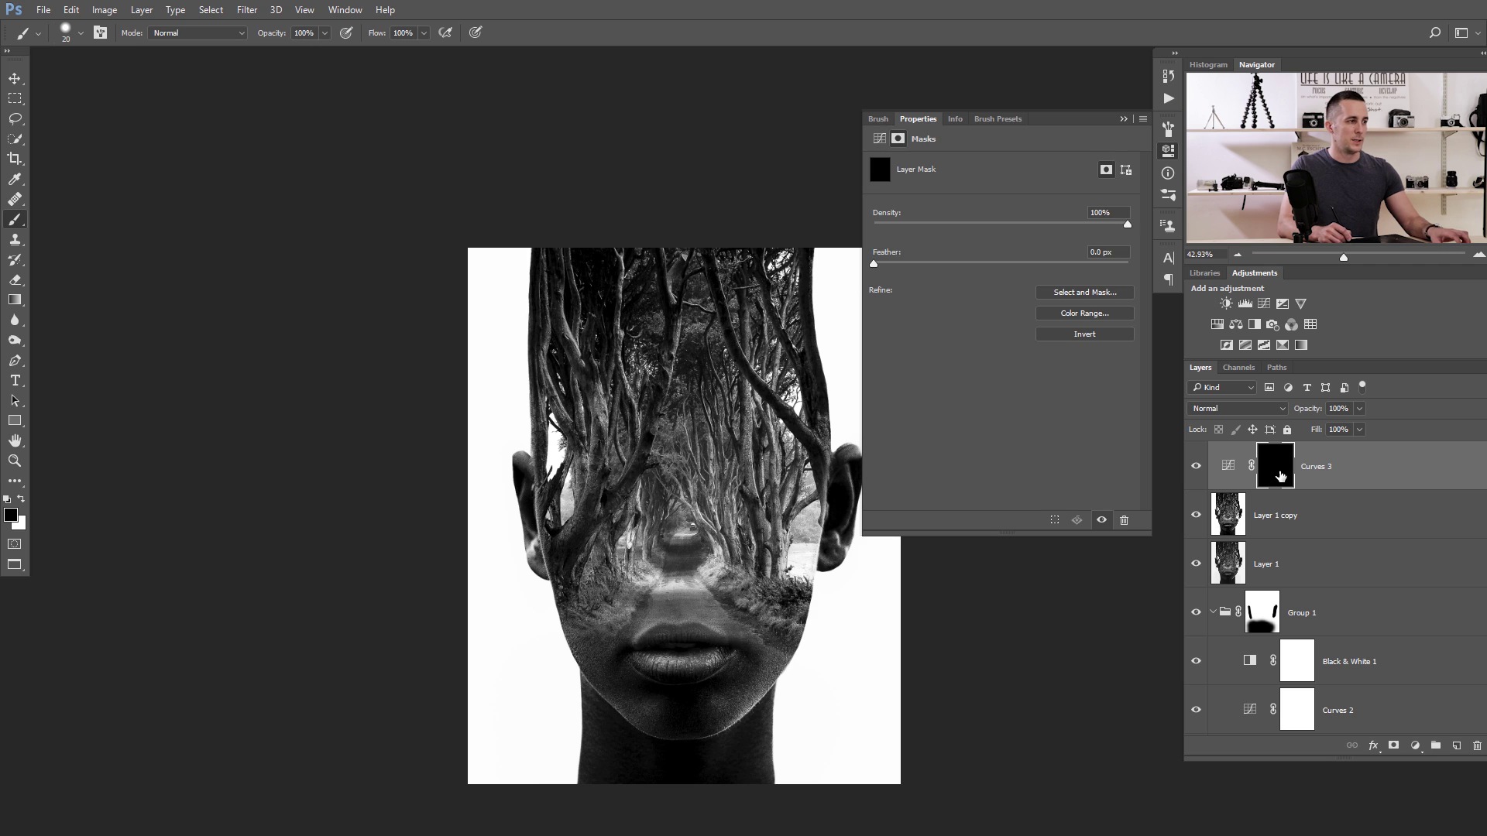
# Step: Brighten the right cheek and shrubs by painting white on the Curves 3 mask with a 100 px brush, 0% hardness and 5% opacity
pyautogui.click(1123, 118)
pyautogui.press('x')
pyautogui.rightClick(817, 478)
pyautogui.moveTo(904, 553); pyautogui.dragTo(891, 548)
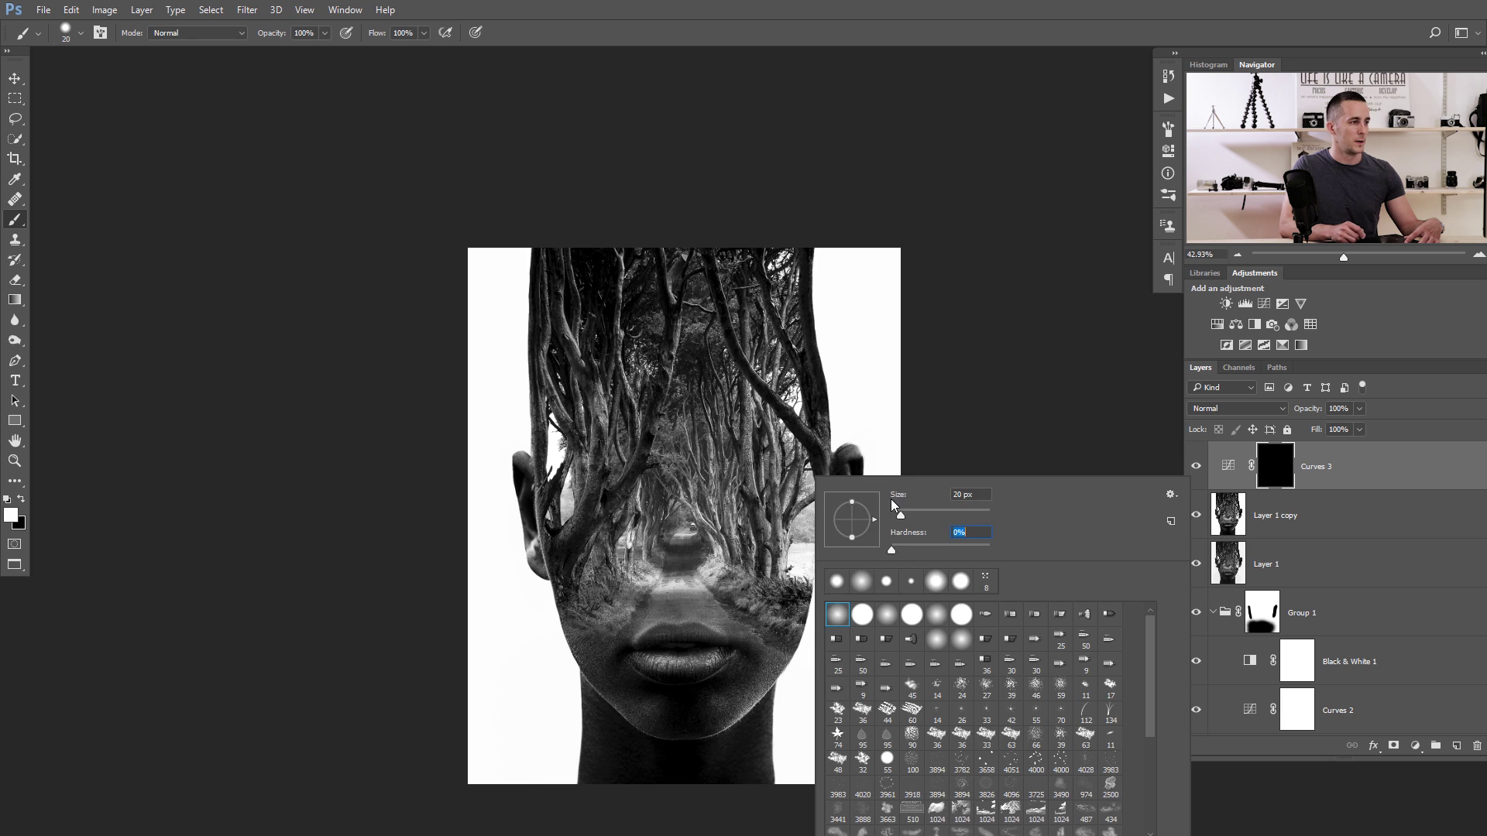
pyautogui.click(998, 408)
pyautogui.press('0')
pyautogui.press('5')
pyautogui.press(']')
pyautogui.press(']')
pyautogui.press(']')
pyautogui.press(']')
pyautogui.press(']')
pyautogui.press(']')
pyautogui.press(']')
pyautogui.press(']')
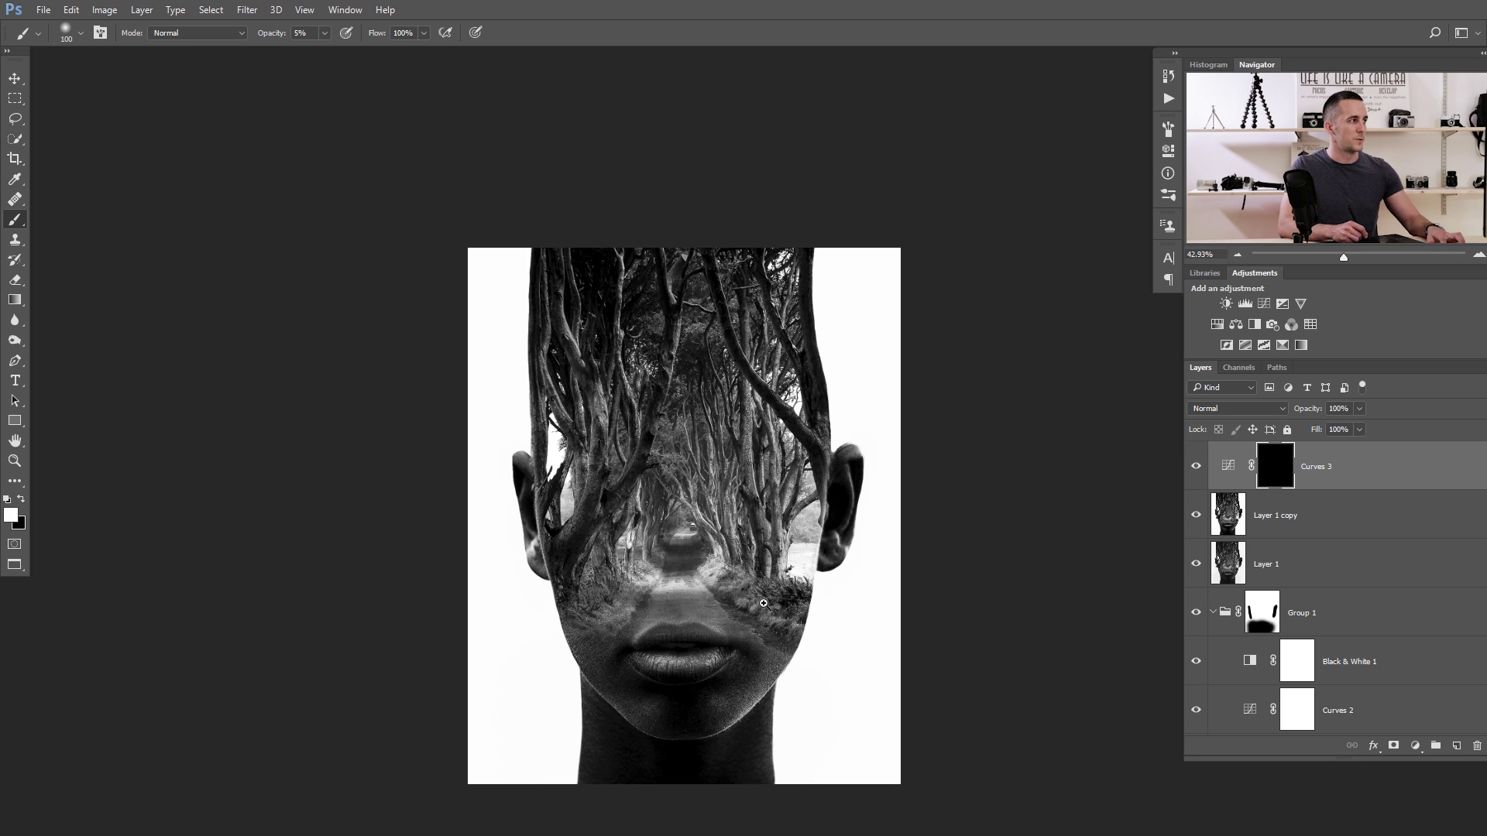
pyautogui.moveTo(763, 603); pyautogui.dragTo(818, 620)
pyautogui.moveTo(817, 679); pyautogui.dragTo(806, 574)
# Step: Brighten both sides of the jawline on the Curves 3 mask with a larger soft white brush
pyautogui.press(']')
pyautogui.press(']')
pyautogui.moveTo(832, 512); pyautogui.dragTo(769, 638)
pyautogui.moveTo(417, 513)
pyautogui.mouseDown()
pyautogui.moveTo(489, 652)
pyautogui.moveTo(417, 508)
pyautogui.moveTo(455, 619)
pyautogui.moveTo(474, 605)
pyautogui.mouseUp()
# Step: Brighten the lower lip and tree trunks on the Curves 3 mask with a 25 px brush, raising its opacity to 10%
pyautogui.press('[')
pyautogui.press('[')
pyautogui.press('[')
pyautogui.press('[')
pyautogui.press('[')
pyautogui.press('[')
pyautogui.press('[')
pyautogui.press('[')
pyautogui.press('[')
pyautogui.press('[')
pyautogui.press('[')
pyautogui.press('[')
pyautogui.moveTo(586, 593); pyautogui.dragTo(653, 593)
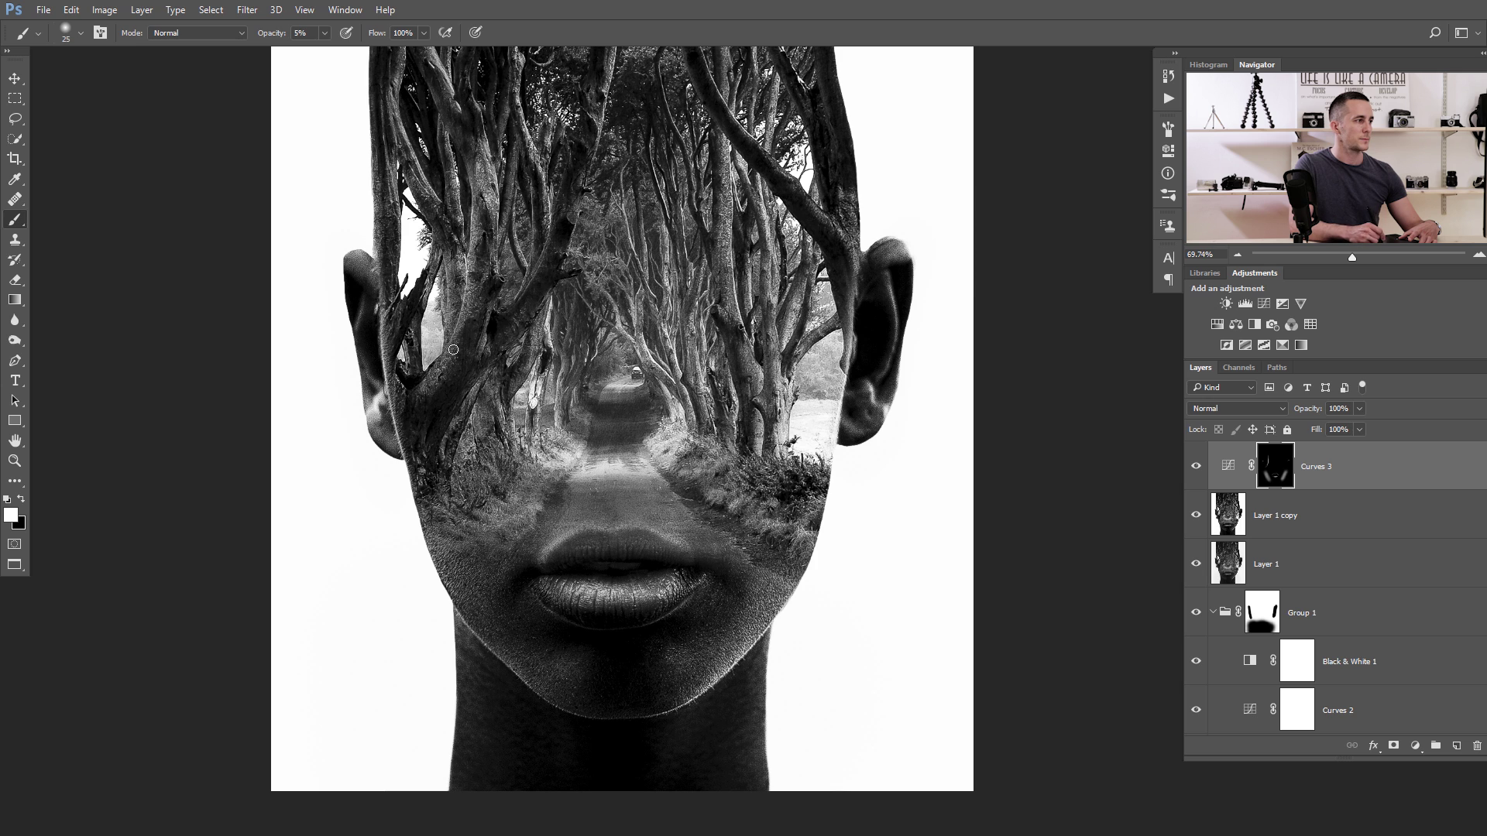
pyautogui.press('1')
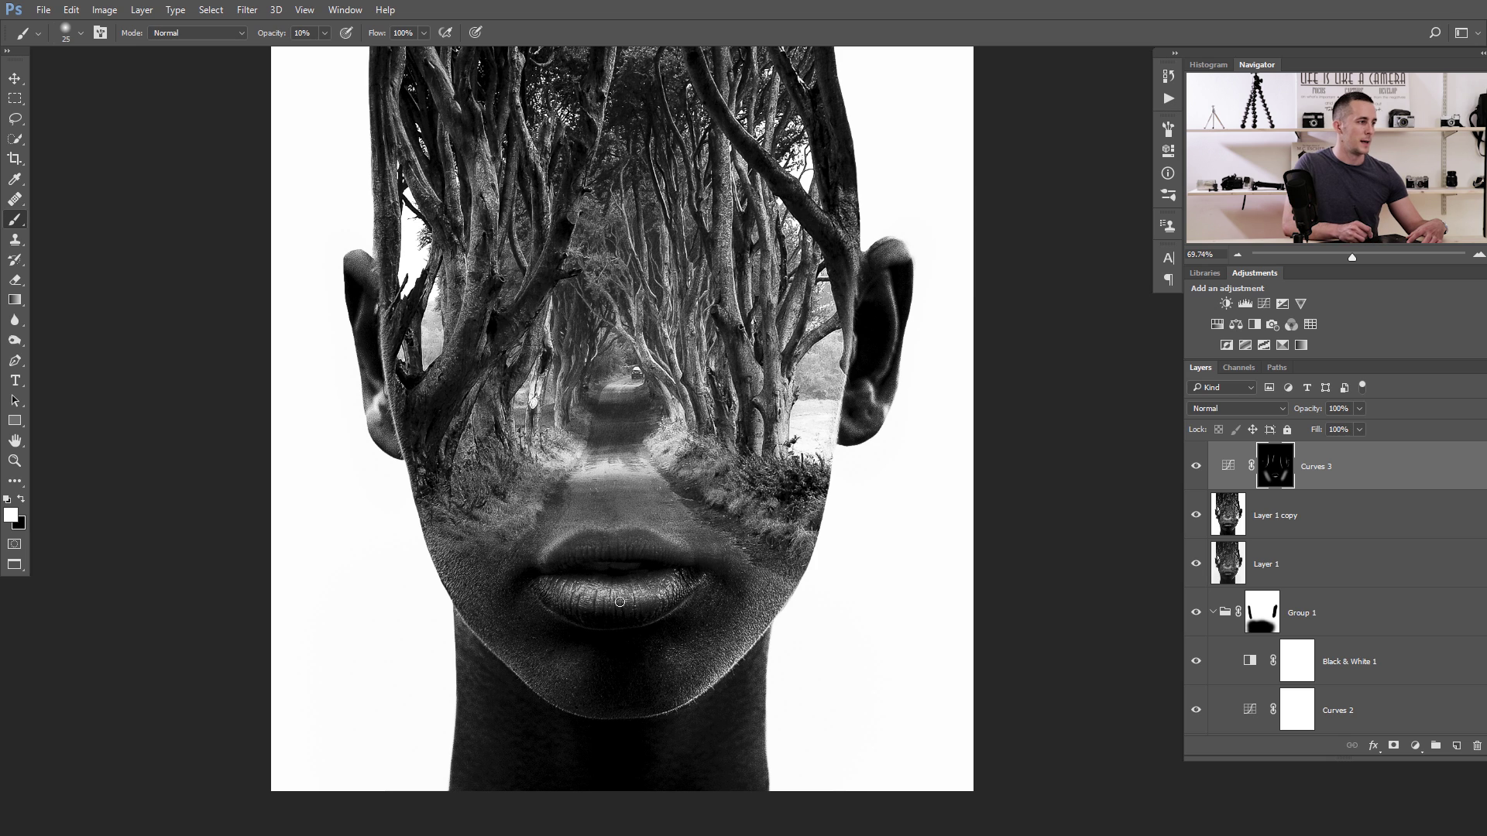
# Step: Toggle the Curves 3 layer's visibility to compare the image with and without the painted highlights
pyautogui.click(1196, 466)
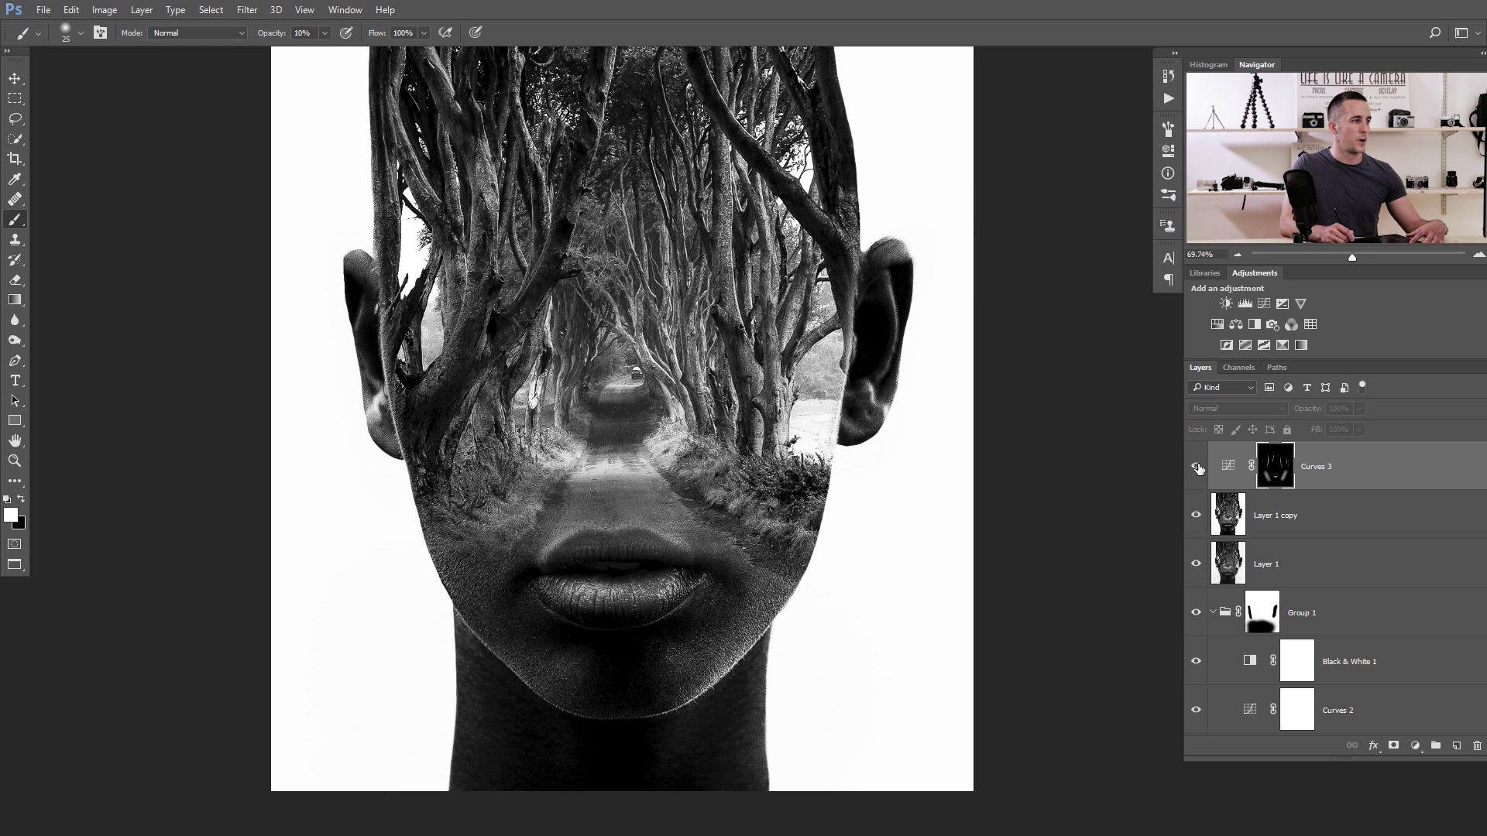
pyautogui.click(1197, 468)
pyautogui.click(1198, 467)
pyautogui.moveTo(643, 279); pyautogui.dragTo(622, 441)
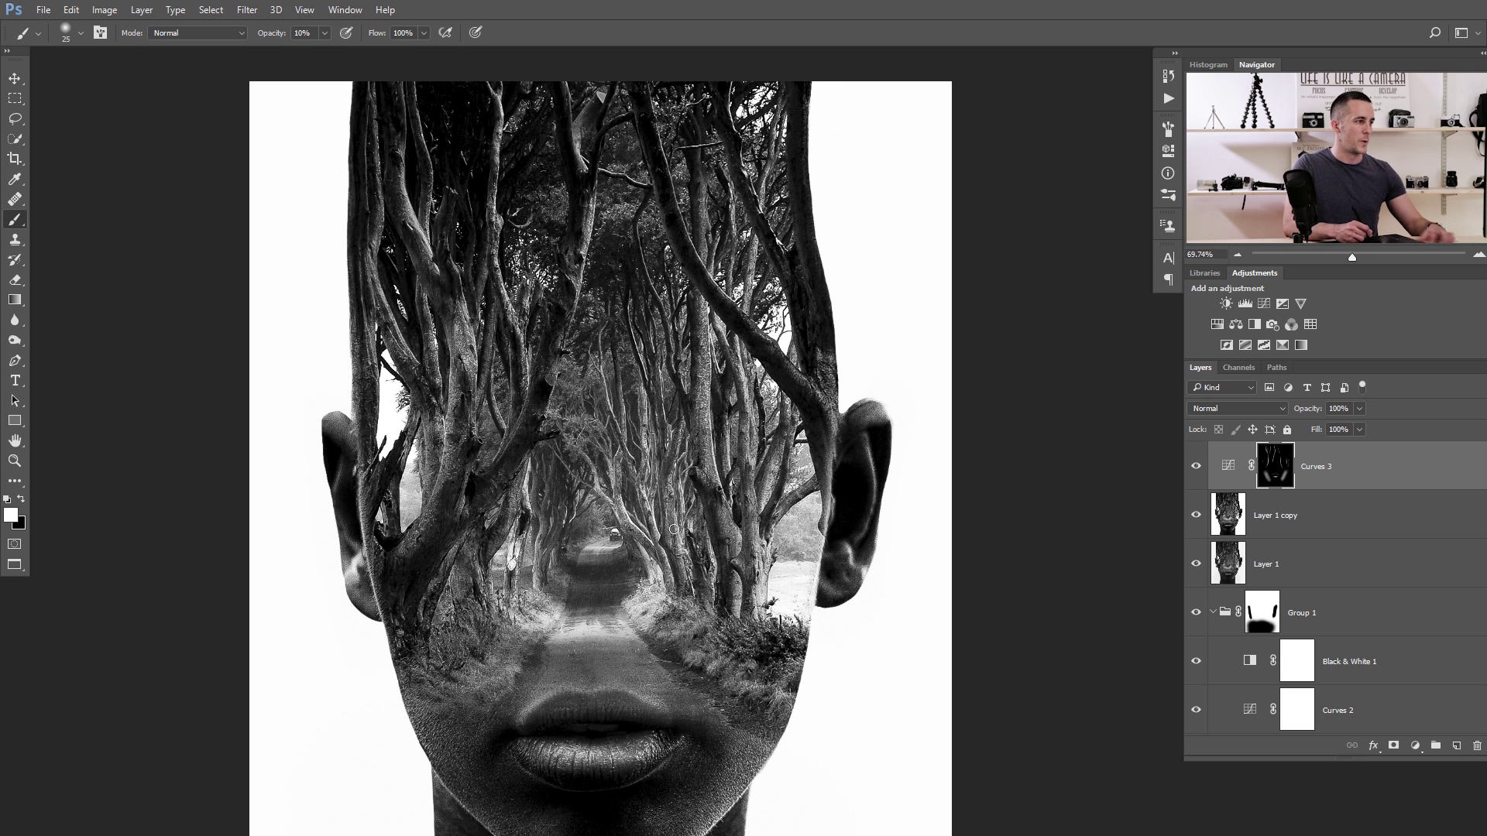
pyautogui.scroll(-2, 701, 534)
pyautogui.click(1196, 466)
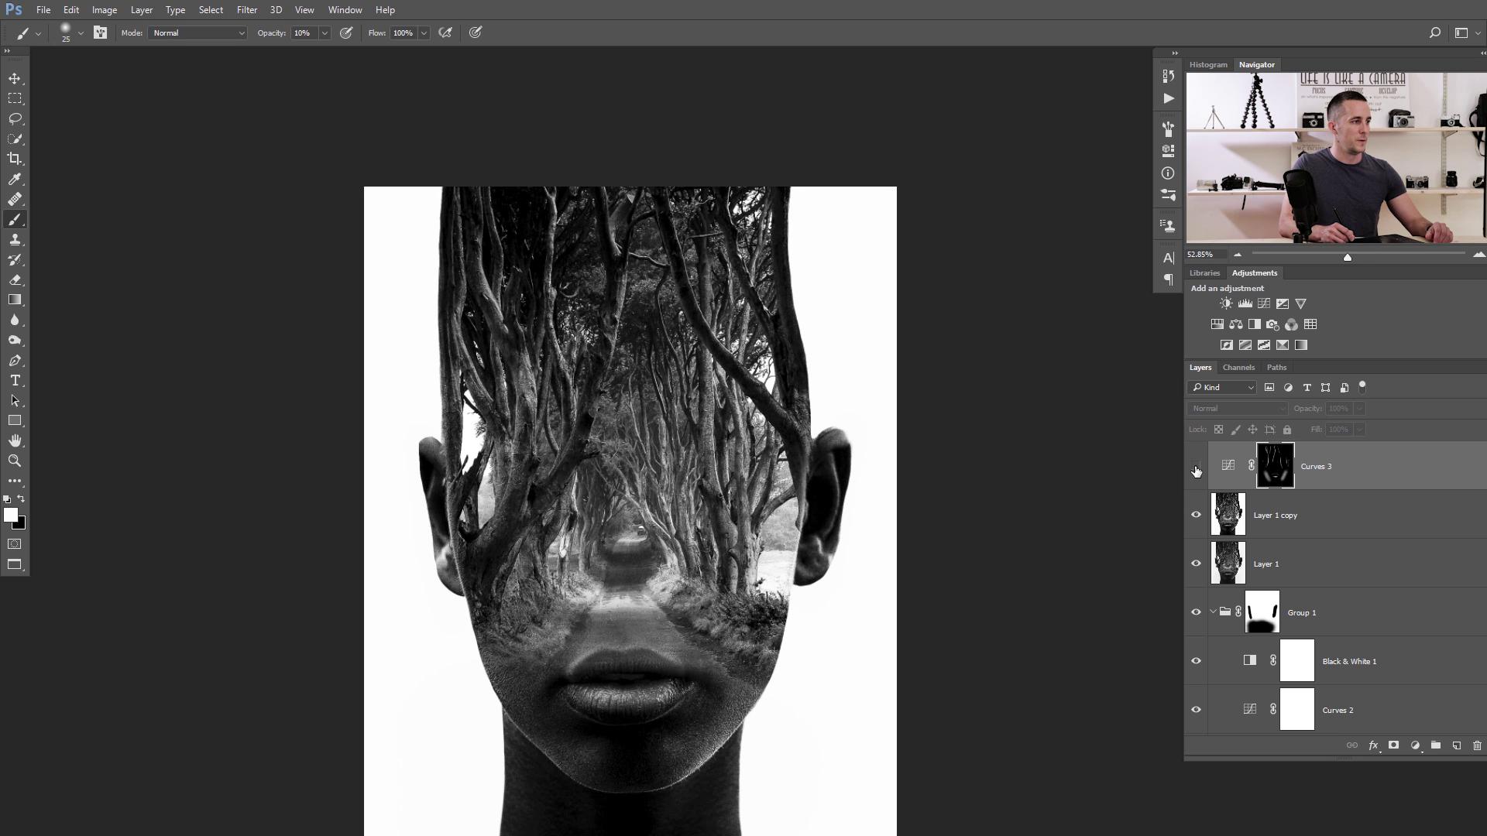
pyautogui.click(1201, 466)
pyautogui.click(1202, 467)
pyautogui.click(1202, 467)
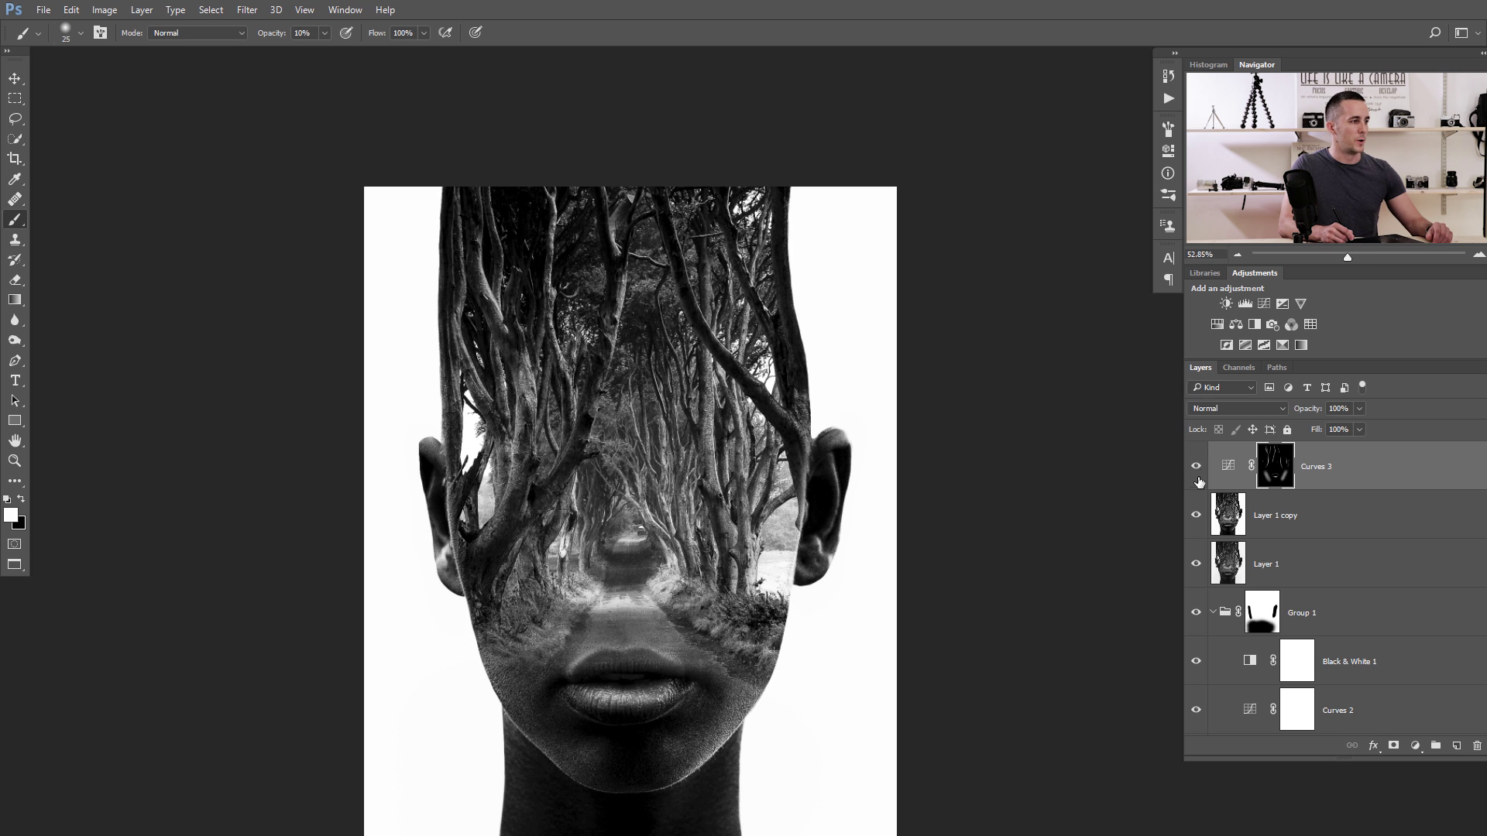